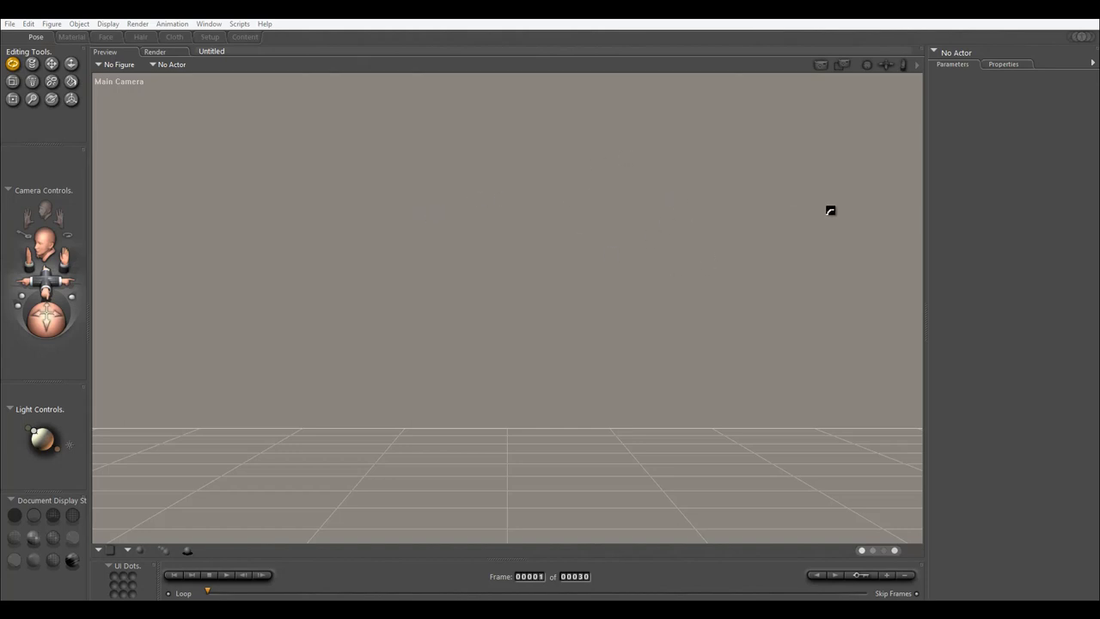
Load the b_!Preload_Base and e1_!Preload_Exp1 props from the TheBallroom library folder, leaving the library minimized.
{"action": "left_click_drag", "start_coordinate": [1099, 53], "coordinate": [733, 48]}
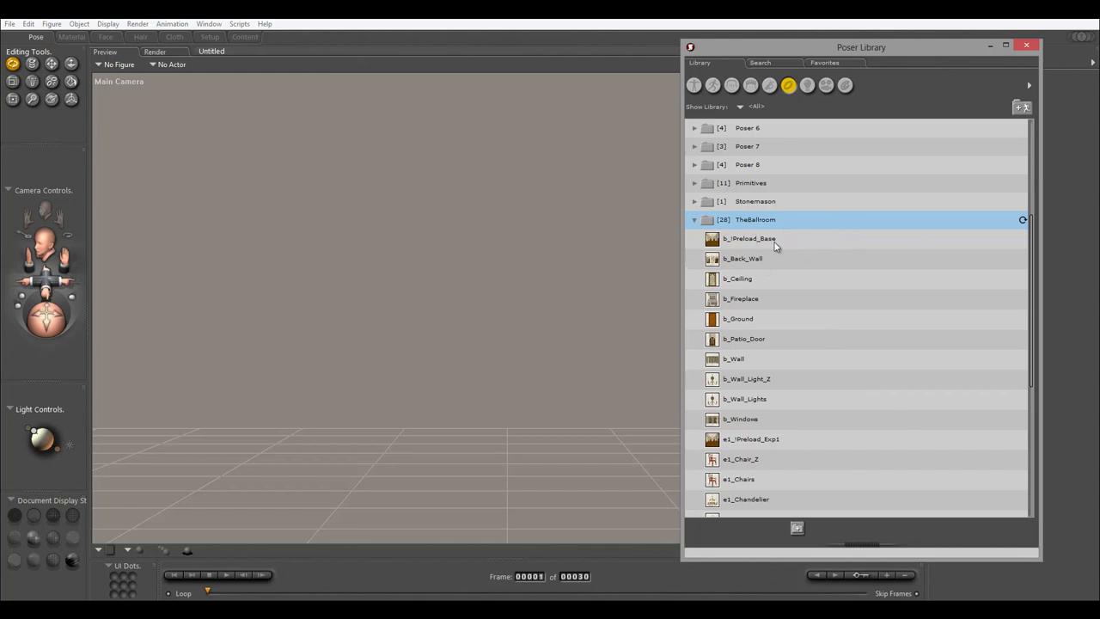
{"action": "left_click", "coordinate": [772, 244]}
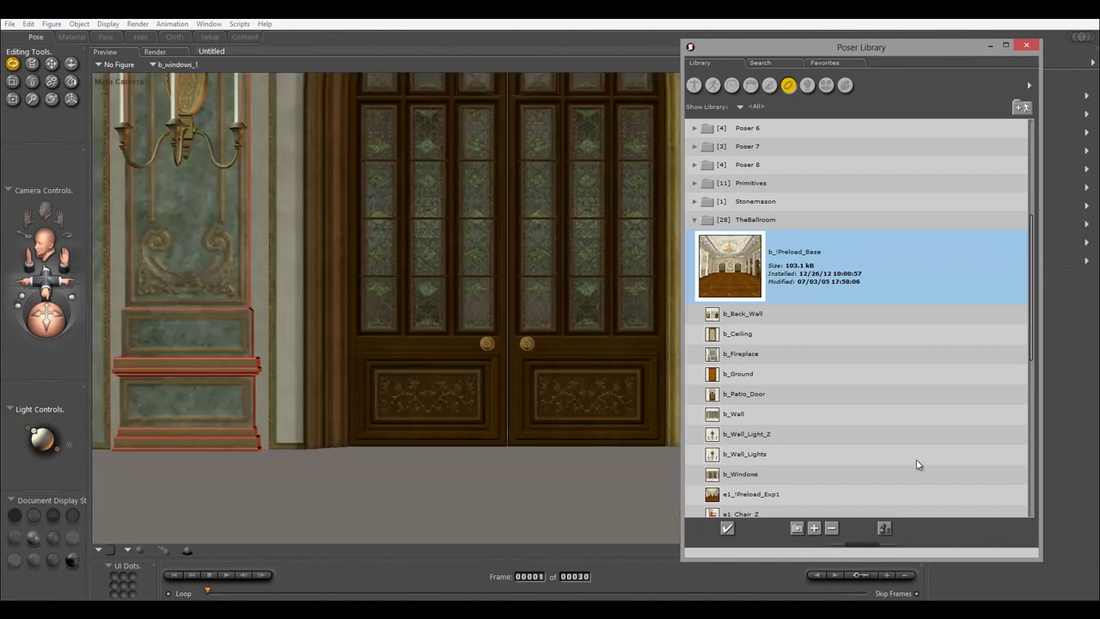
{"action": "left_click", "coordinate": [739, 495]}
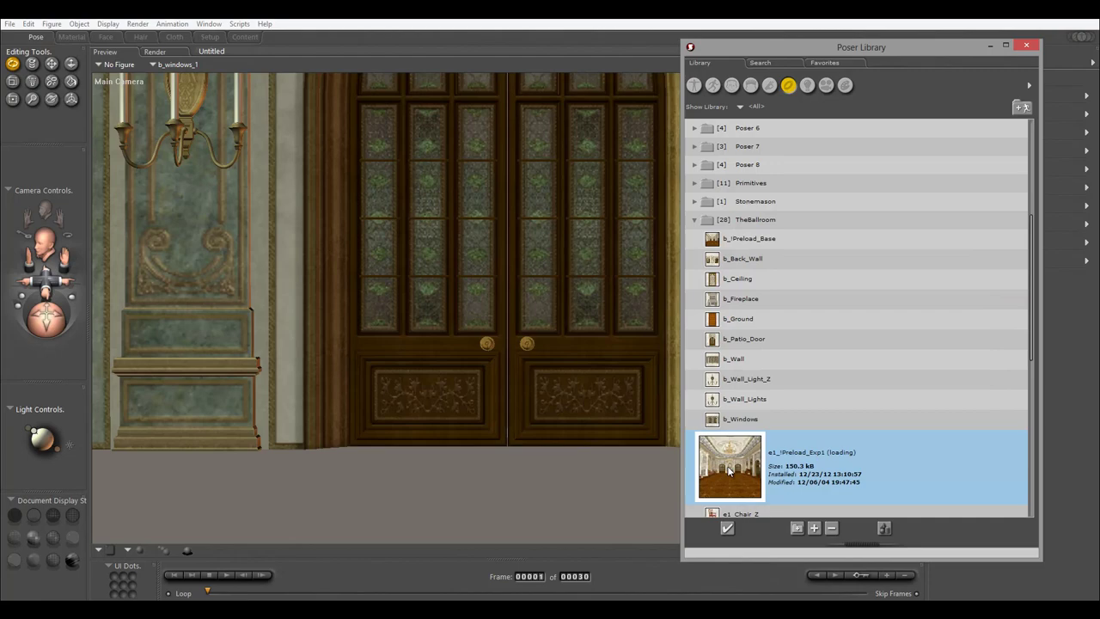
{"action": "left_click", "coordinate": [989, 46]}
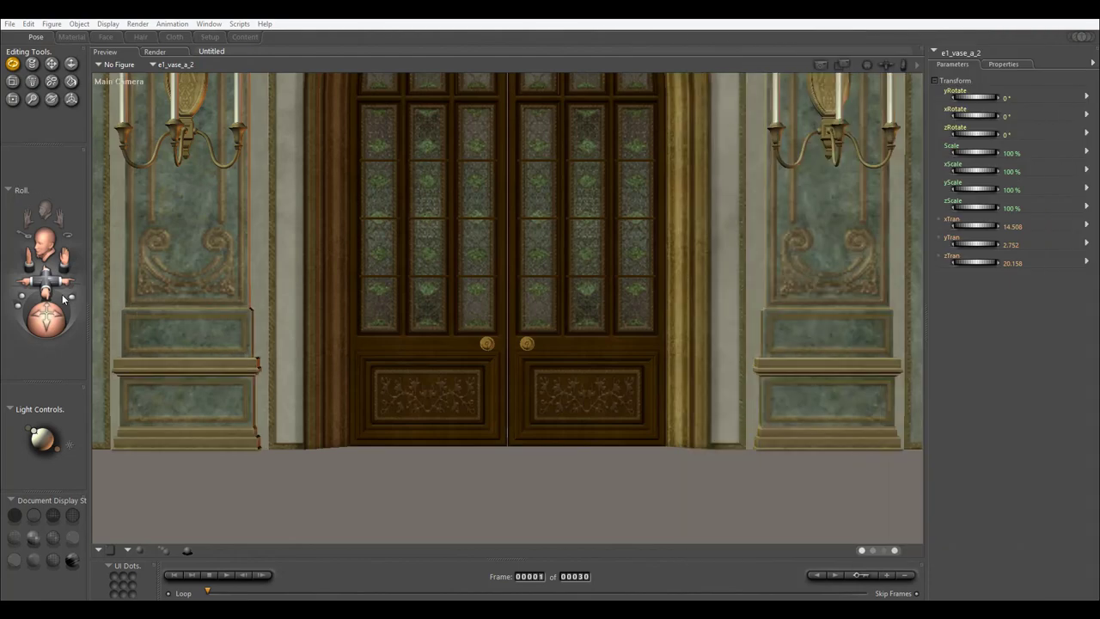
Position the main camera inside the ballroom so it looks down the hall at the back wall with its two doors.
{"action": "left_click_drag", "start_coordinate": [44, 293], "coordinate": [47, 320]}
{"action": "left_click_drag", "start_coordinate": [50, 272], "coordinate": [50, 272]}
{"action": "mouse_move", "coordinate": [45, 326]}
{"action": "left_mouse_down"}
{"action": "mouse_move", "coordinate": [41, 316]}
{"action": "mouse_move", "coordinate": [42, 326]}
{"action": "left_mouse_up"}
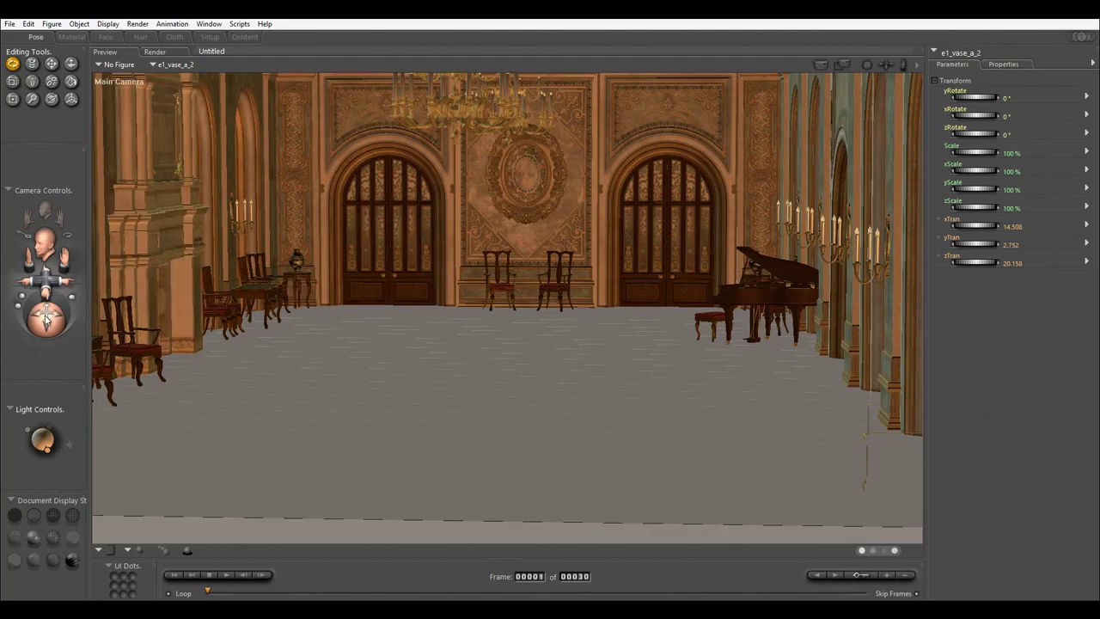
{"action": "left_click_drag", "start_coordinate": [47, 319], "coordinate": [46, 315]}
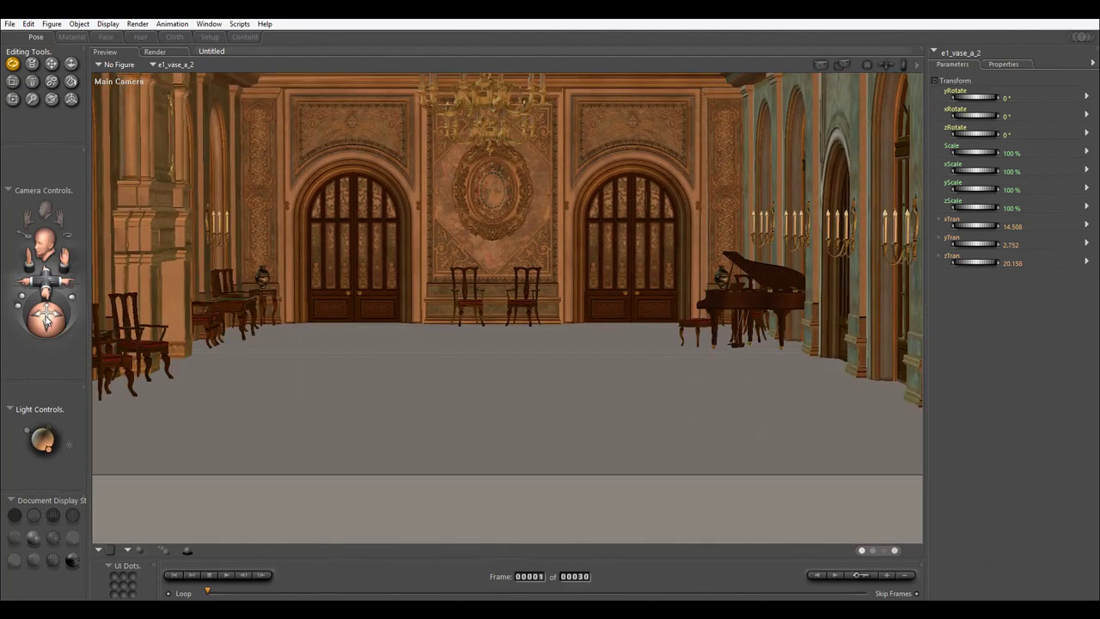
{"action": "left_click_drag", "start_coordinate": [48, 265], "coordinate": [46, 273]}
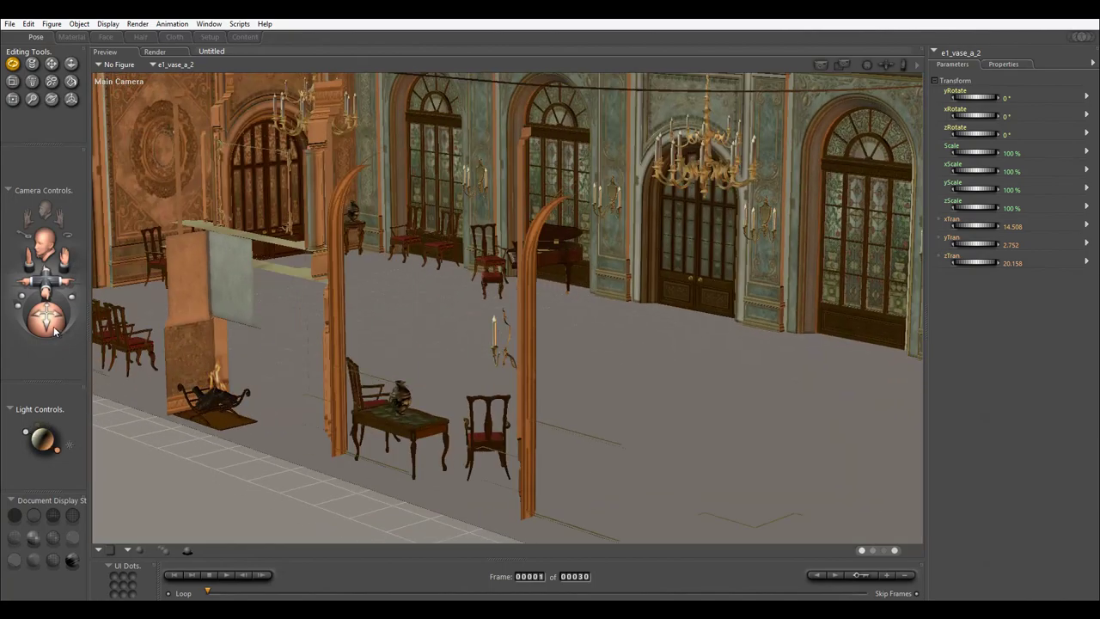
{"action": "mouse_move", "coordinate": [57, 334]}
{"action": "left_mouse_down"}
{"action": "mouse_move", "coordinate": [50, 325]}
{"action": "mouse_move", "coordinate": [54, 335]}
{"action": "left_mouse_up"}
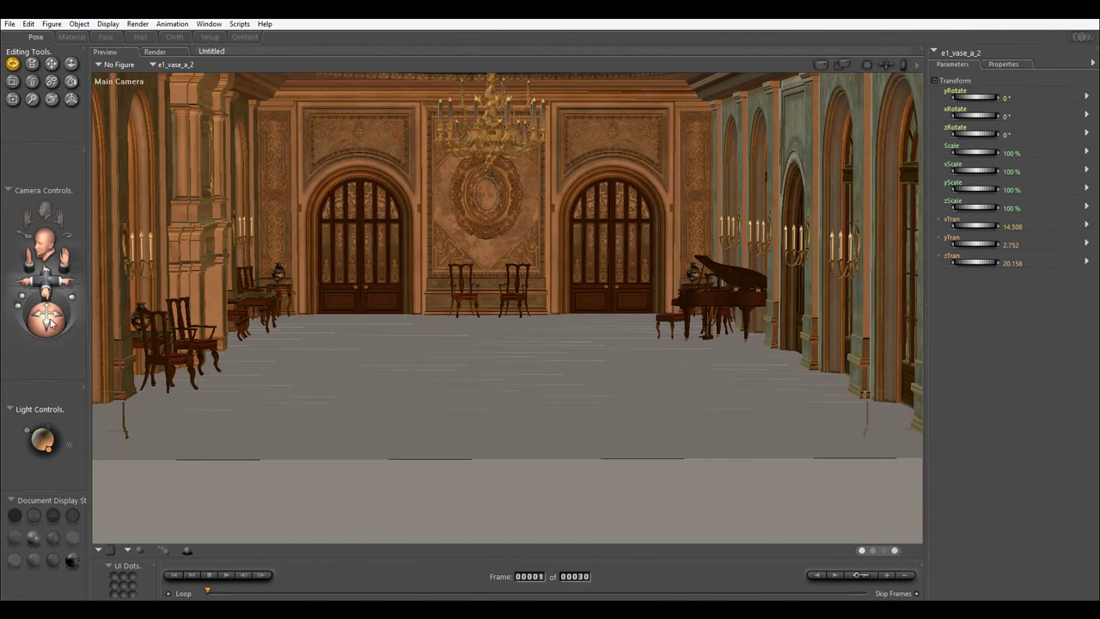
{"action": "left_click_drag", "start_coordinate": [53, 319], "coordinate": [49, 324]}
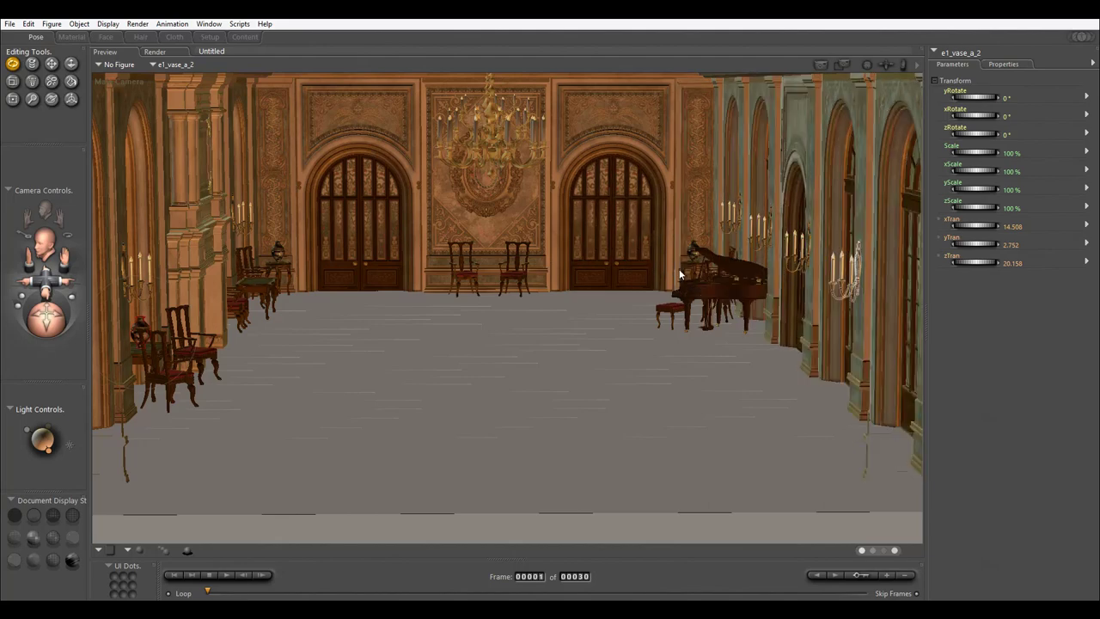
Try the Door_open dial on the b_backwall_door2_l_1 door leaf in the back wall.
{"action": "left_click", "coordinate": [610, 253]}
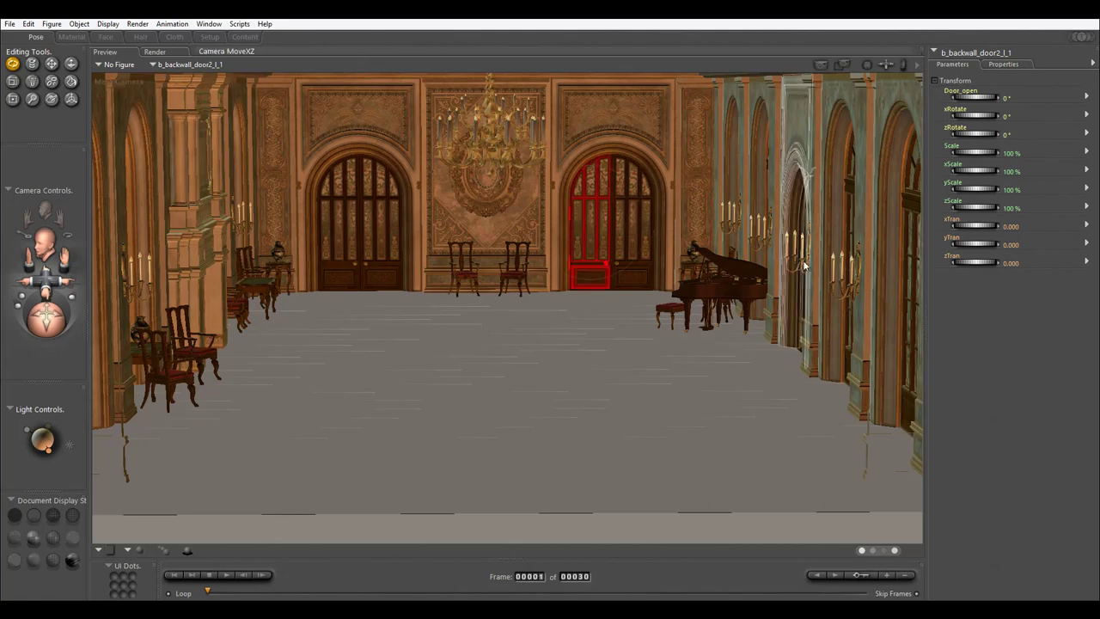
{"action": "left_click_drag", "start_coordinate": [982, 100], "coordinate": [979, 100]}
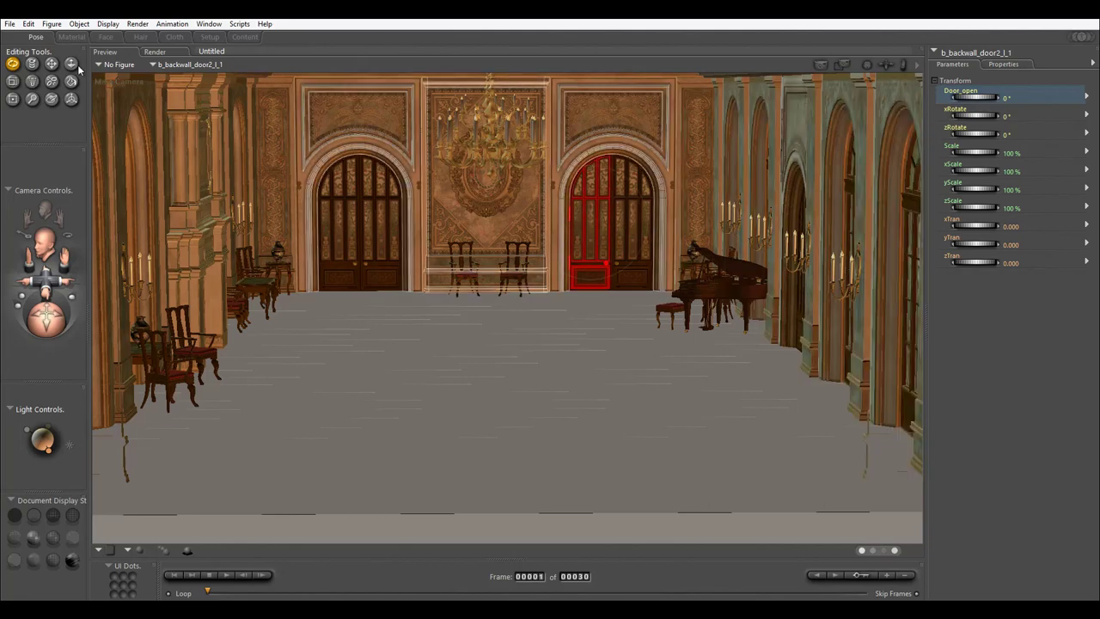
Save the Poser scene as Ballroom in the Tutorial folder.
{"action": "left_click", "coordinate": [10, 25]}
{"action": "left_click", "coordinate": [35, 101]}
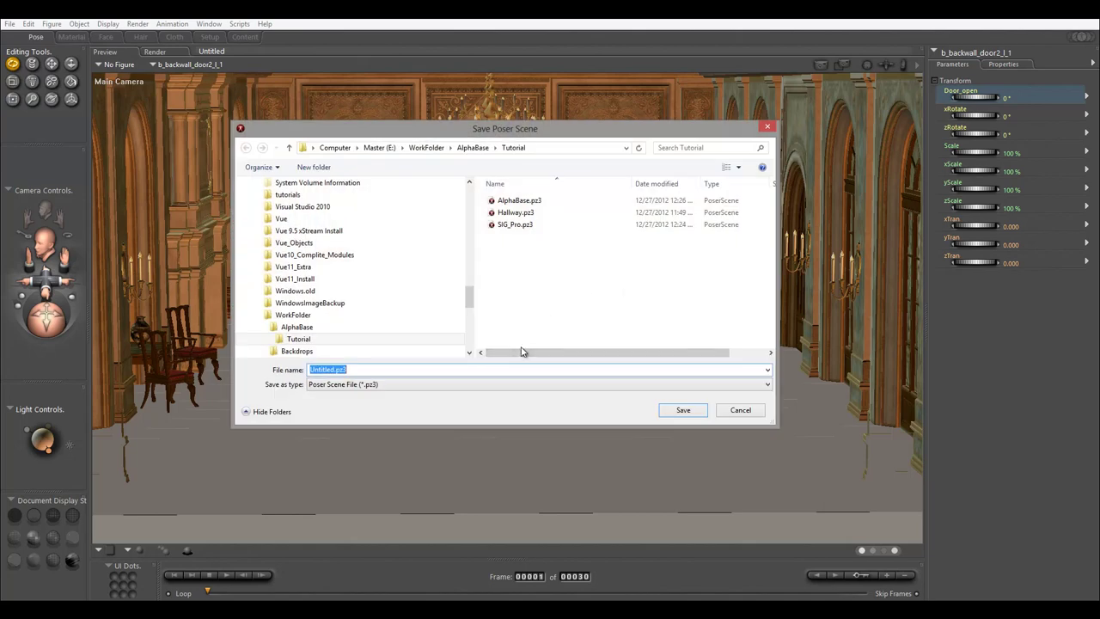
{"action": "type", "text": "Ballroom"}
{"action": "key", "text": "Return"}
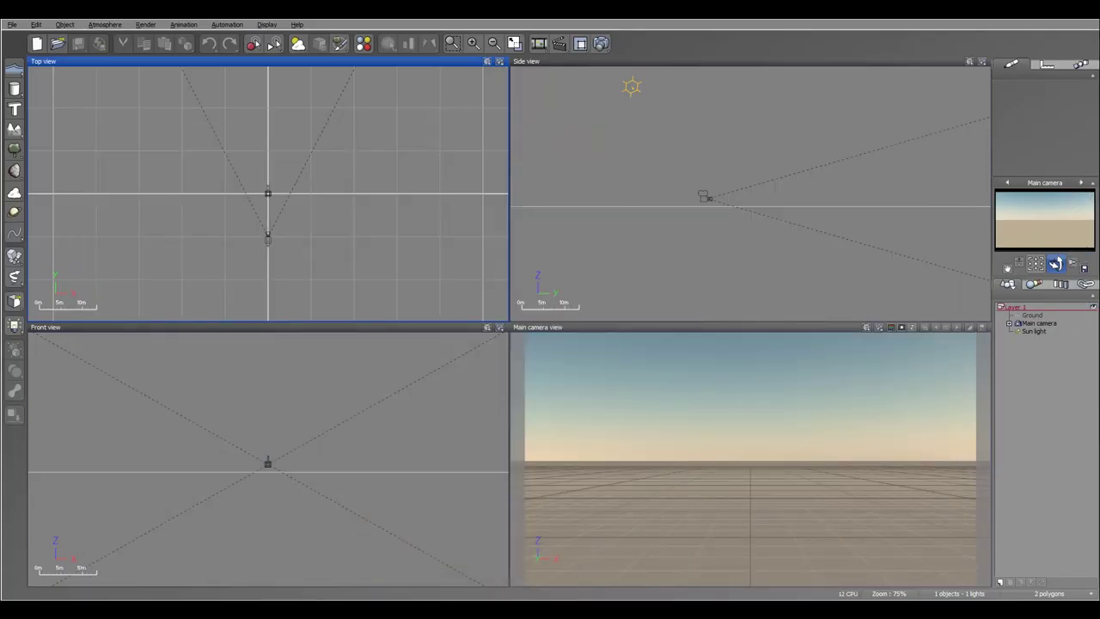
Switch to Vue and import Ballroom.pz3 as a single frame, with figures grouped as single meshes.
{"action": "left_click", "coordinate": [11, 25]}
{"action": "left_click", "coordinate": [35, 187]}
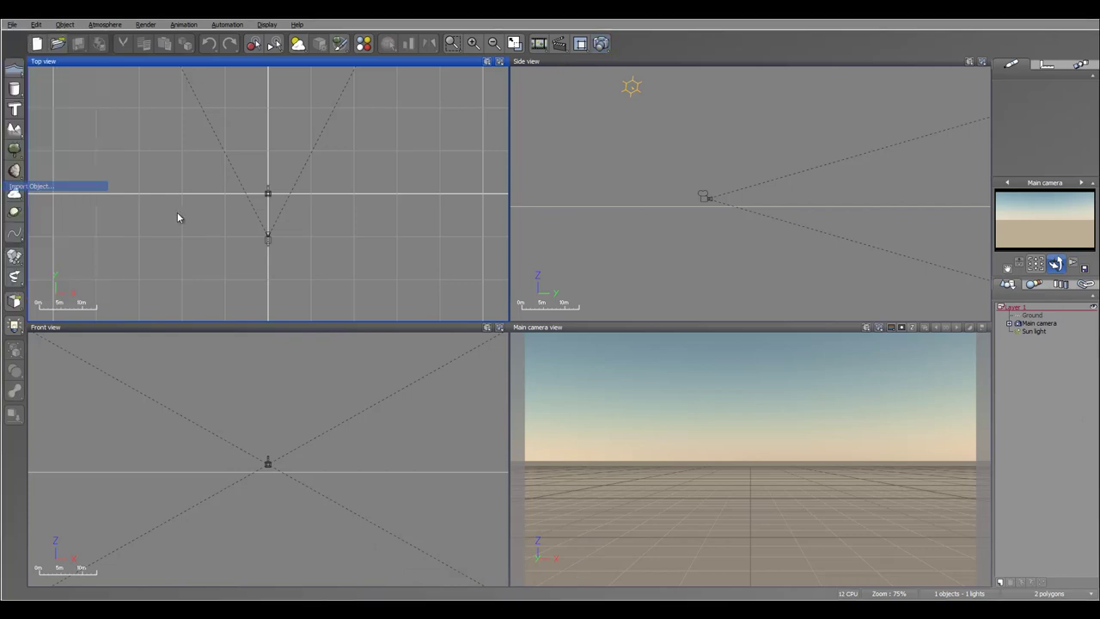
{"action": "left_click", "coordinate": [507, 178]}
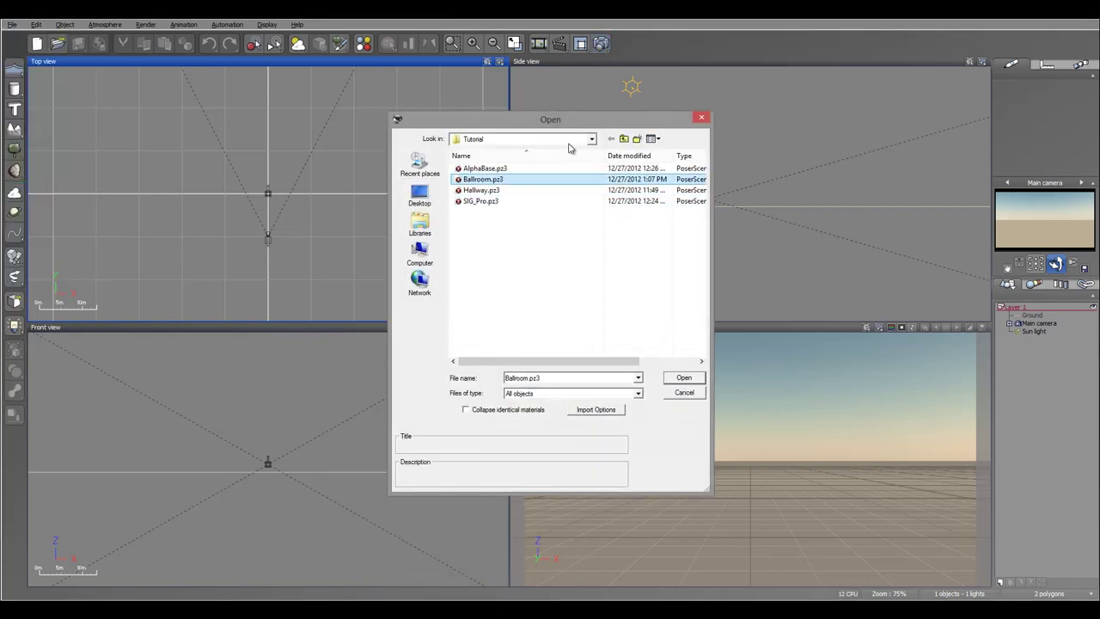
{"action": "left_click", "coordinate": [695, 378]}
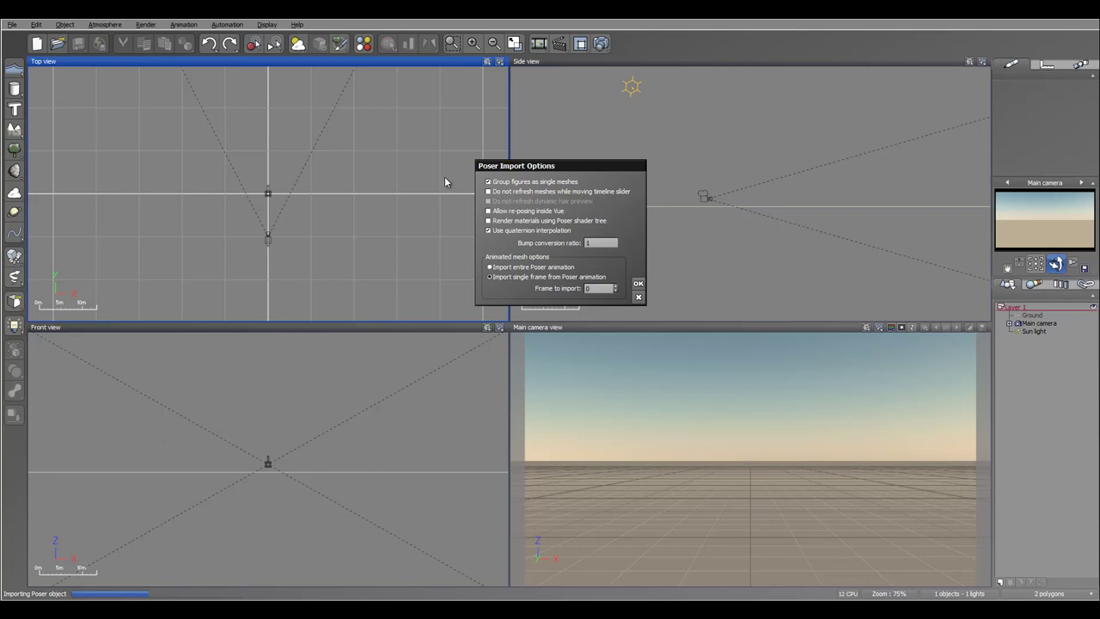
{"action": "left_click", "coordinate": [638, 285]}
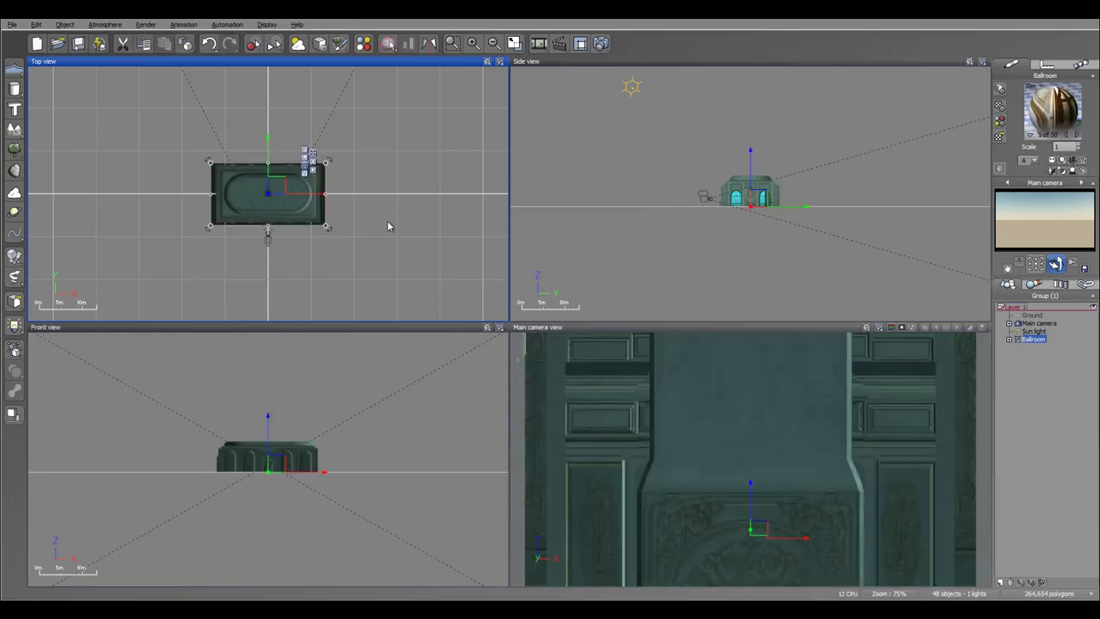
Move the Ballroom ahead of the camera, raise it slightly above the ground and rotate it 90 degrees so its length faces the camera.
{"action": "left_click_drag", "start_coordinate": [287, 187], "coordinate": [303, 141]}
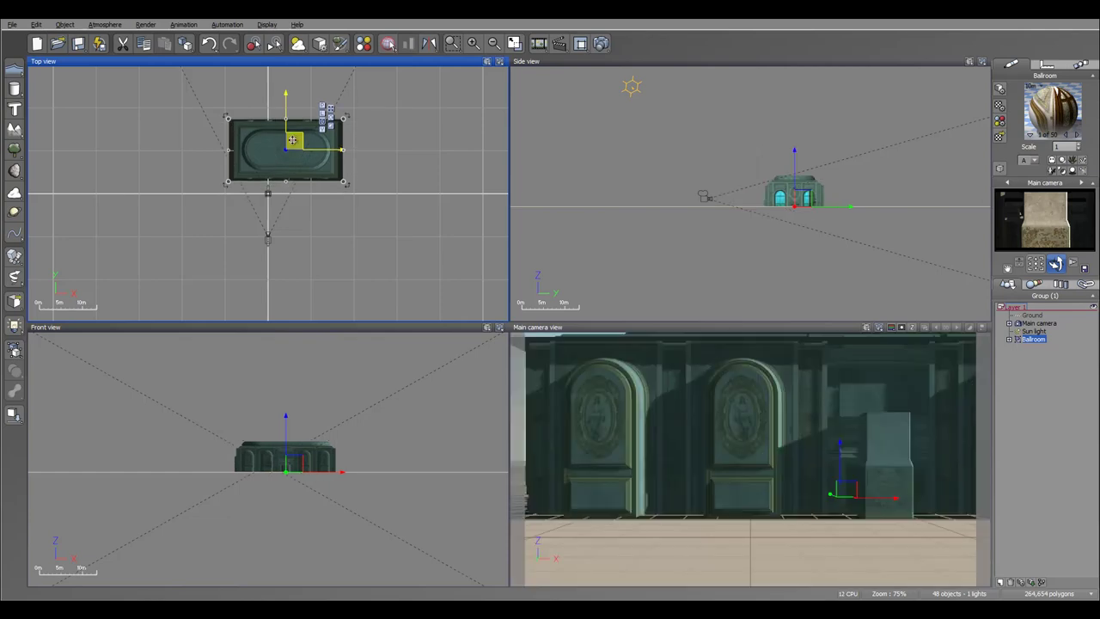
{"action": "mouse_move", "coordinate": [797, 203]}
{"action": "left_mouse_down"}
{"action": "mouse_move", "coordinate": [796, 180]}
{"action": "mouse_move", "coordinate": [794, 199]}
{"action": "left_mouse_up"}
{"action": "left_click", "coordinate": [312, 177]}
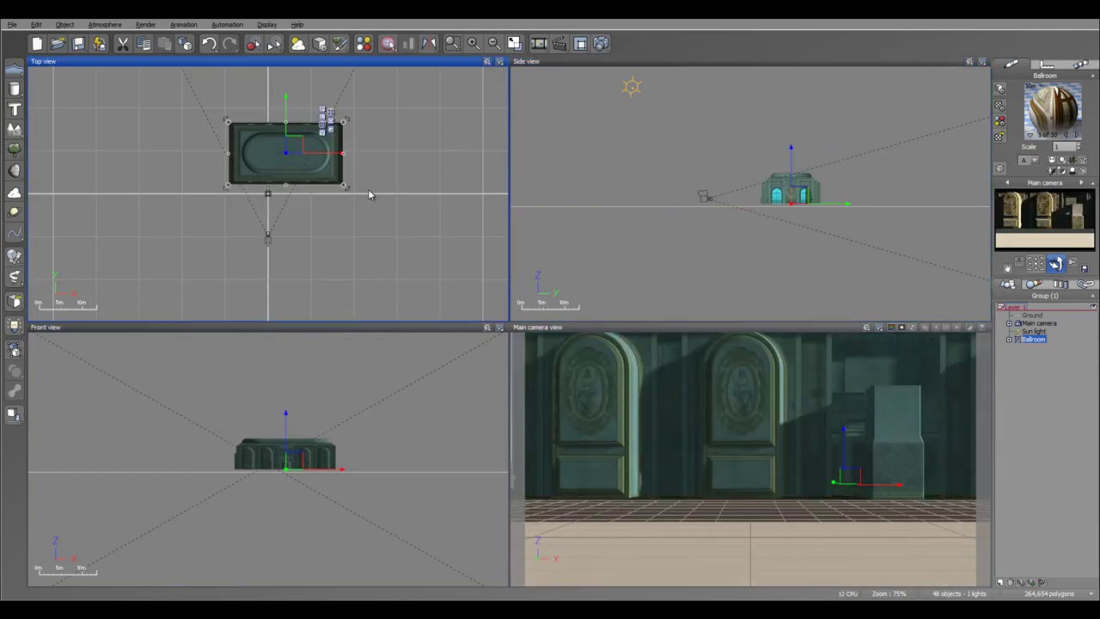
{"action": "left_click_drag", "start_coordinate": [351, 189], "coordinate": [245, 223]}
{"action": "left_click_drag", "start_coordinate": [297, 142], "coordinate": [277, 140]}
Move the main camera inside the near end of the ballroom and turn off automatic updating of the camera preview.
{"action": "right_click_drag", "start_coordinate": [916, 127], "coordinate": [895, 146]}
{"action": "left_click", "coordinate": [1039, 323]}
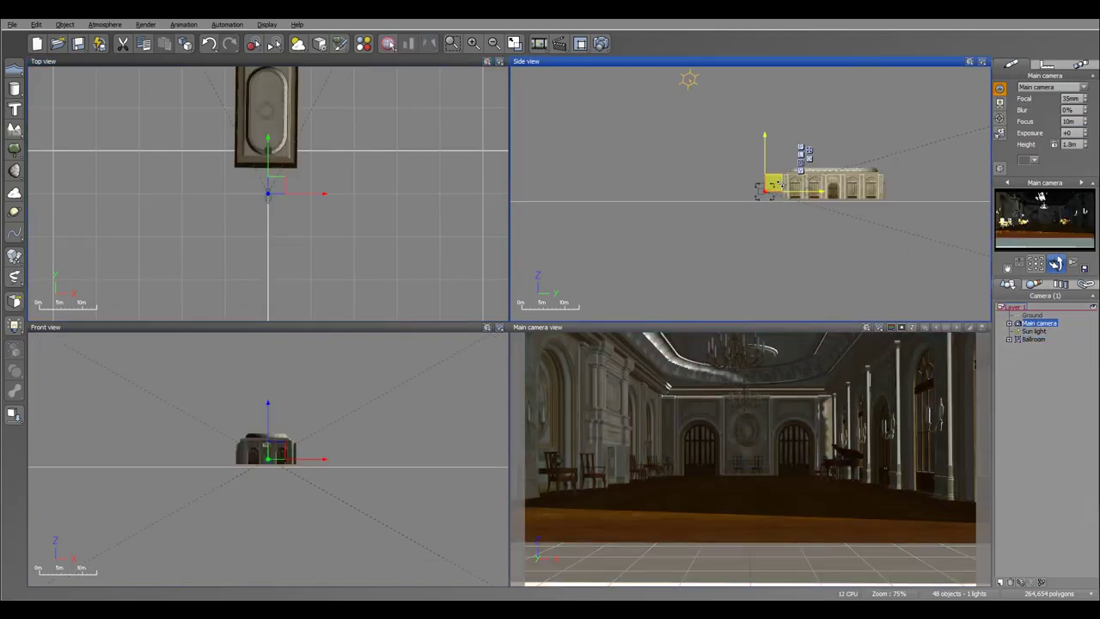
{"action": "left_click_drag", "start_coordinate": [793, 183], "coordinate": [797, 183]}
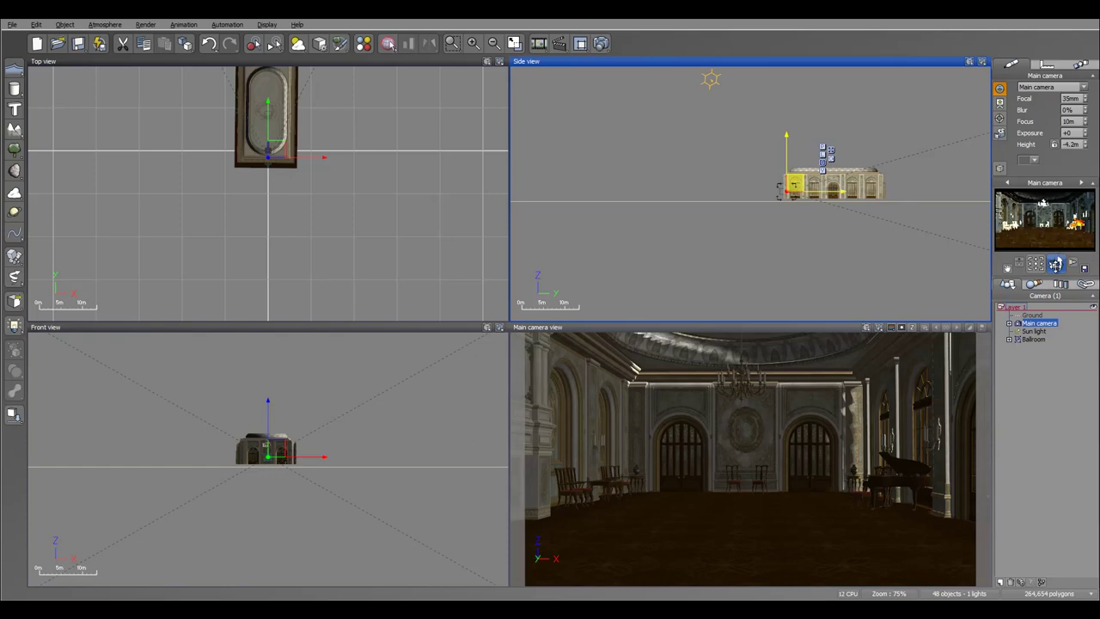
{"action": "left_click", "coordinate": [1056, 264]}
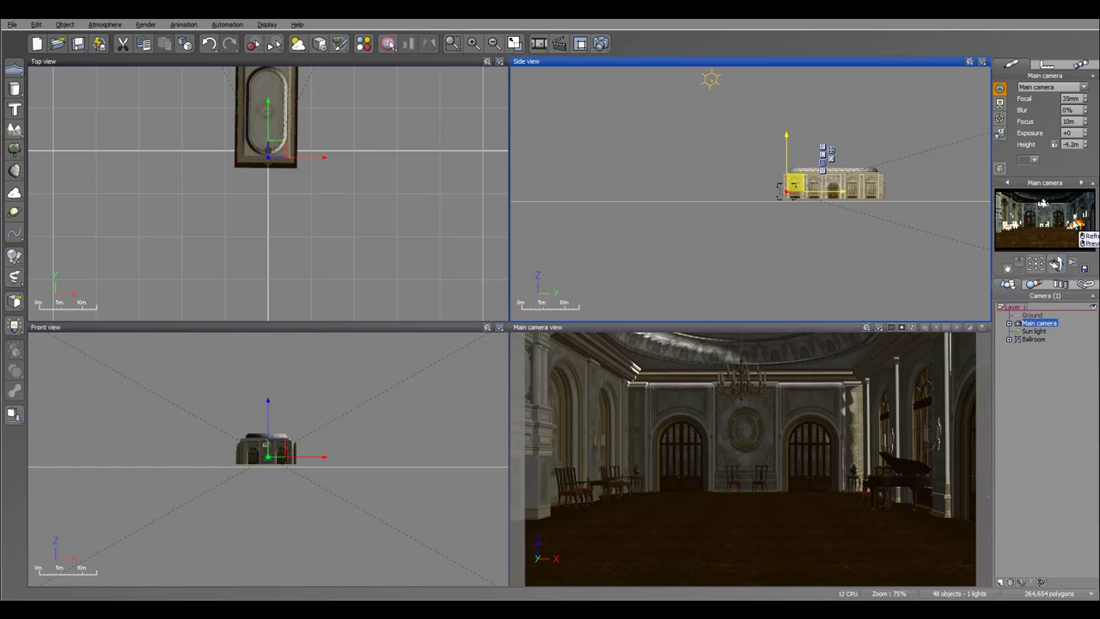
Set the Ballroom's vase material to 34% global reflectivity and 100% metallic color of reflected light.
{"action": "left_click", "coordinate": [1040, 339]}
{"action": "left_click", "coordinate": [1066, 135]}
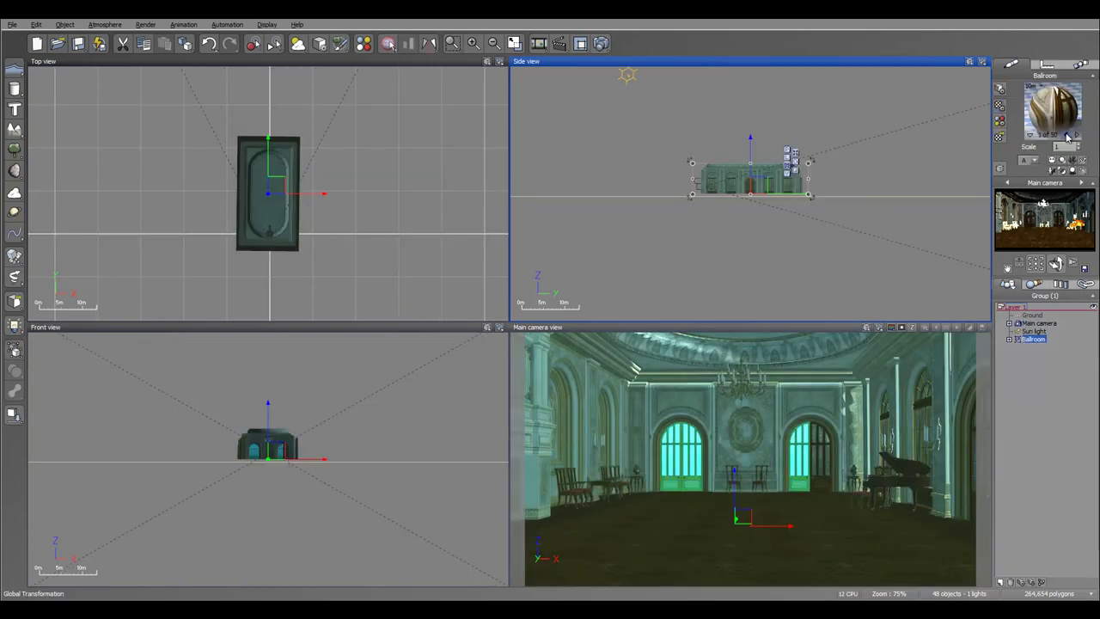
{"action": "double_click", "coordinate": [1053, 108]}
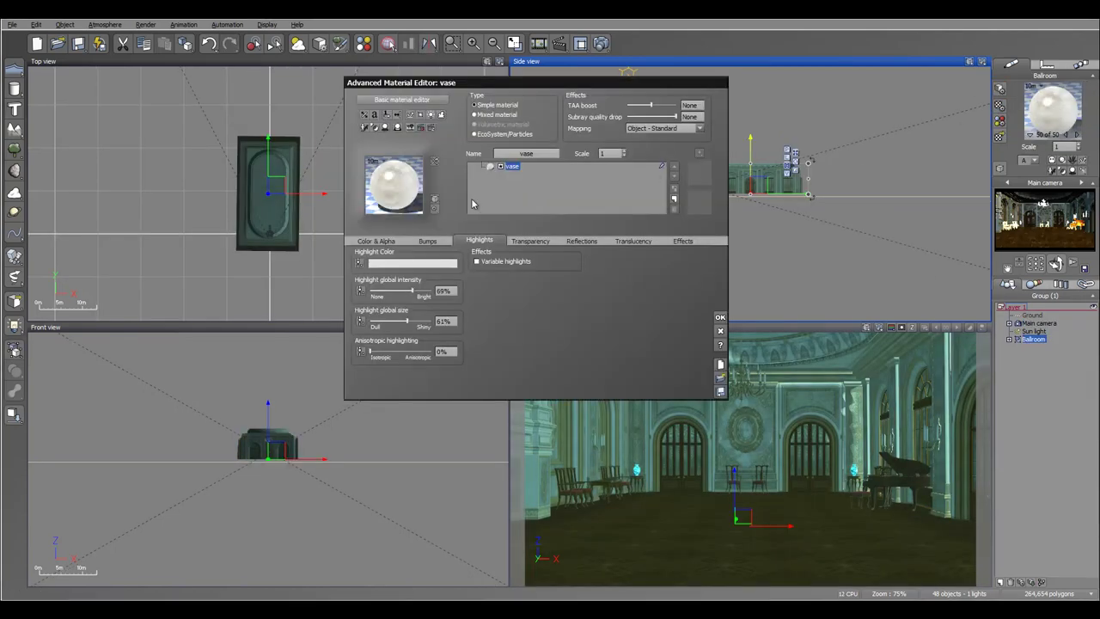
{"action": "left_click", "coordinate": [577, 242]}
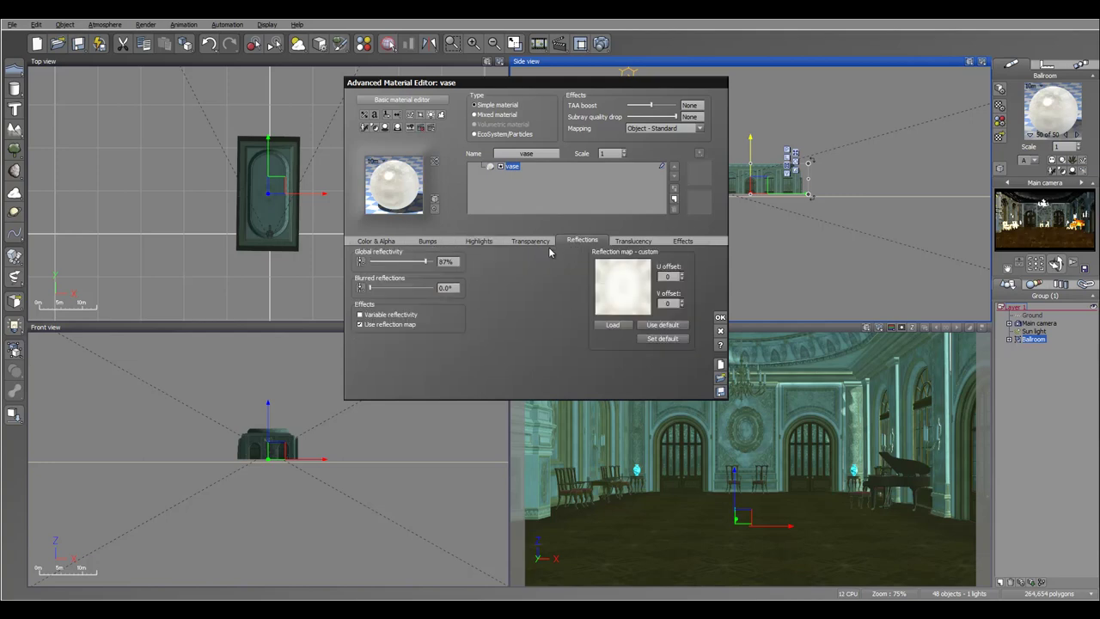
{"action": "double_click", "coordinate": [445, 261]}
{"action": "left_click_drag", "start_coordinate": [400, 262], "coordinate": [376, 262]}
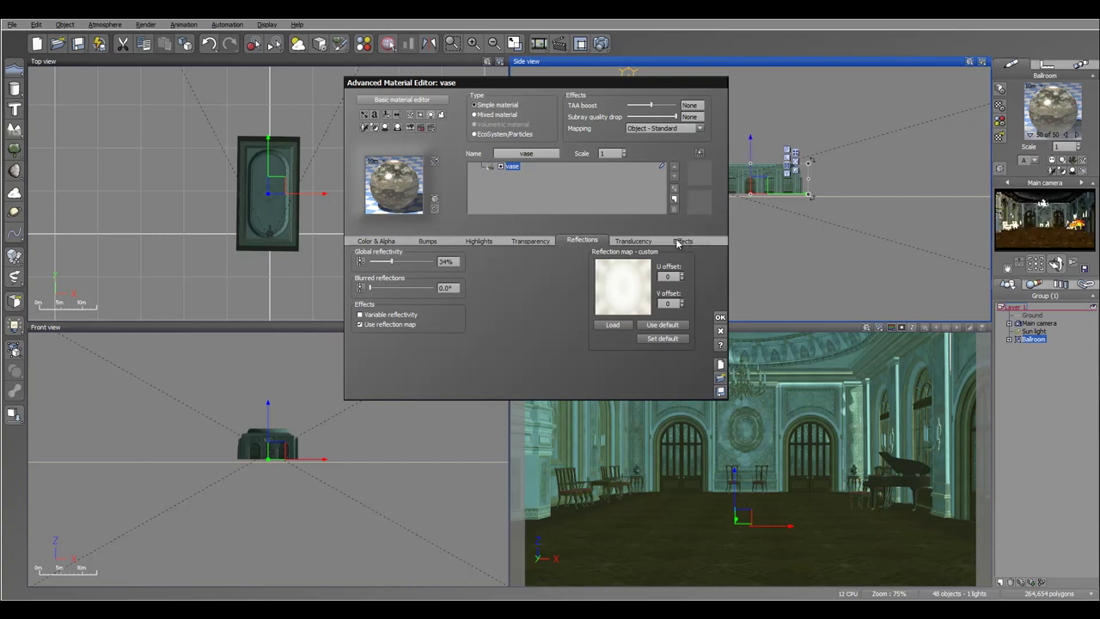
{"action": "left_click", "coordinate": [678, 242]}
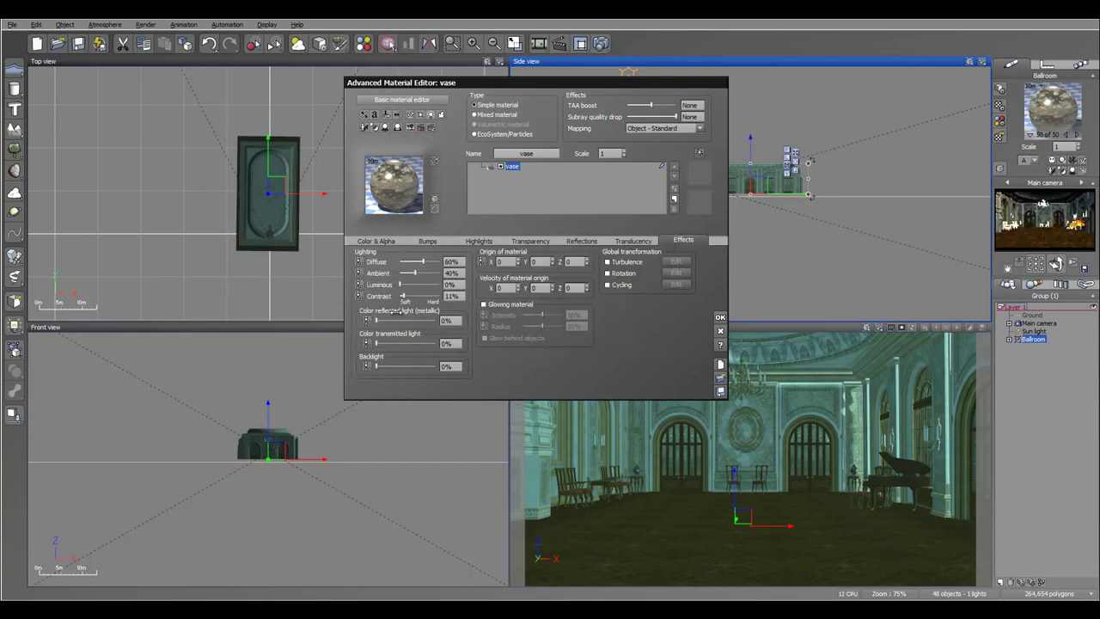
{"action": "left_click_drag", "start_coordinate": [376, 320], "coordinate": [464, 322]}
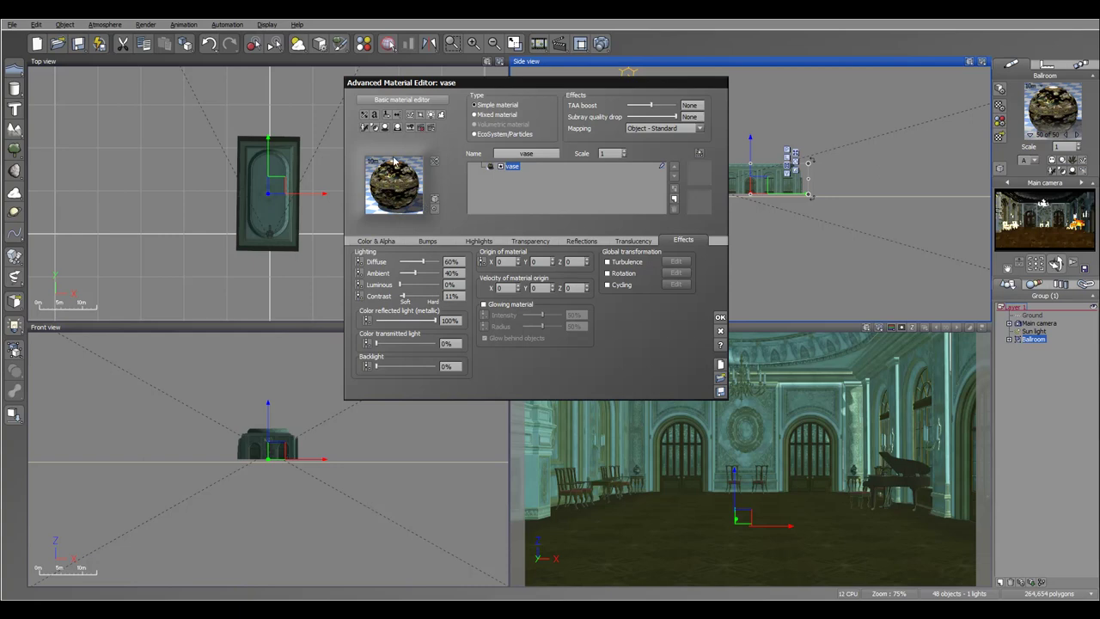
Set the vase material's bump depth to 0.01 and accept the material changes.
{"action": "left_click", "coordinate": [428, 240]}
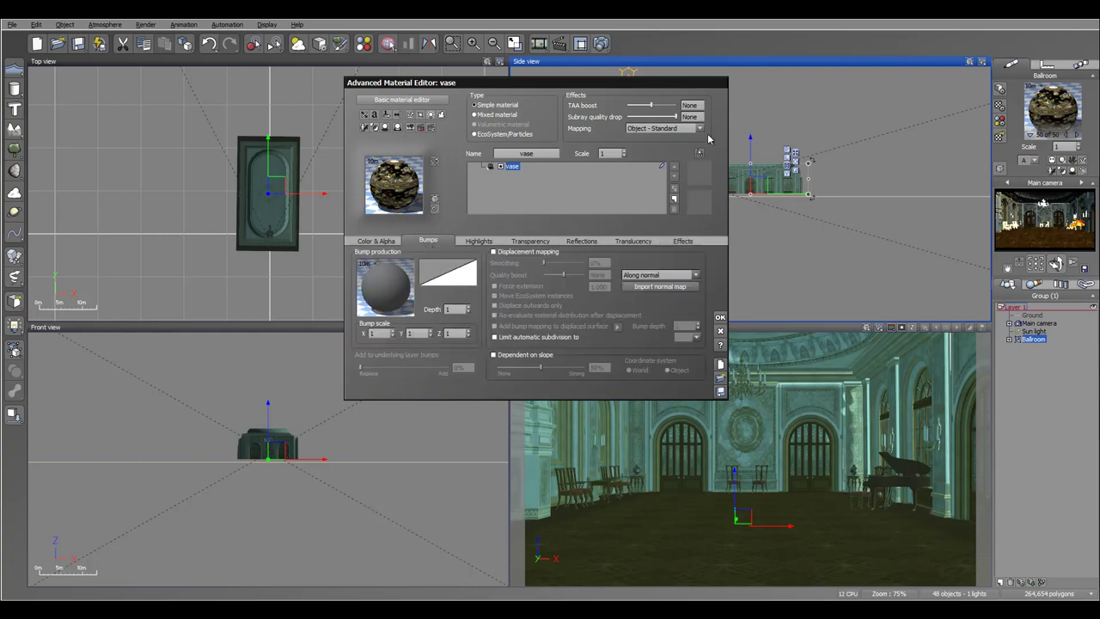
{"action": "left_click", "coordinate": [451, 309]}
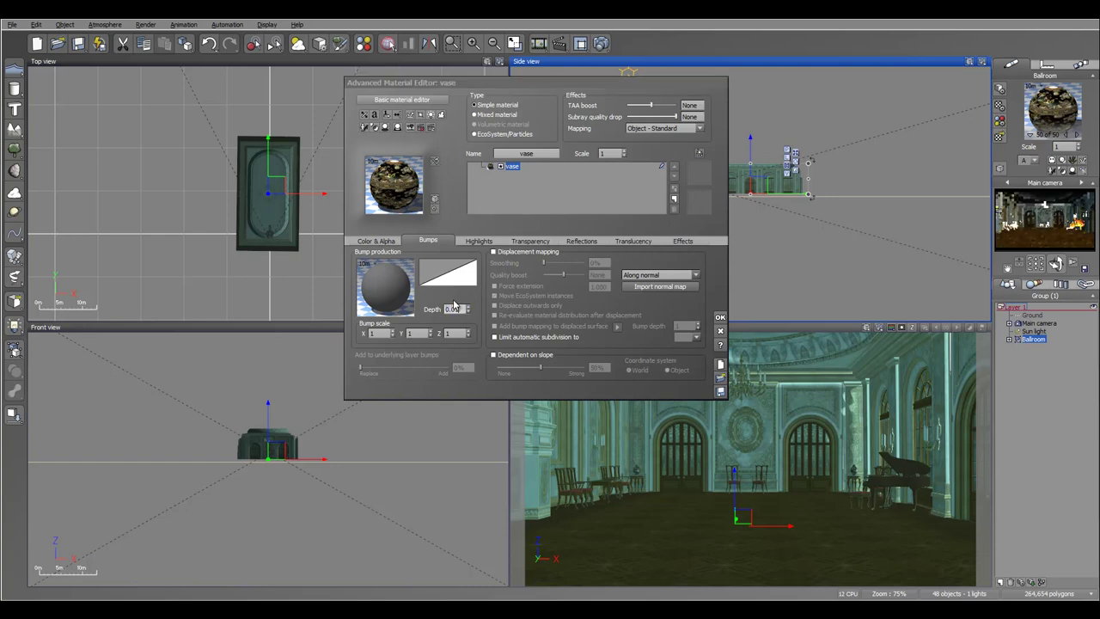
{"action": "type", "text": "0.01"}
{"action": "key", "text": "Return"}
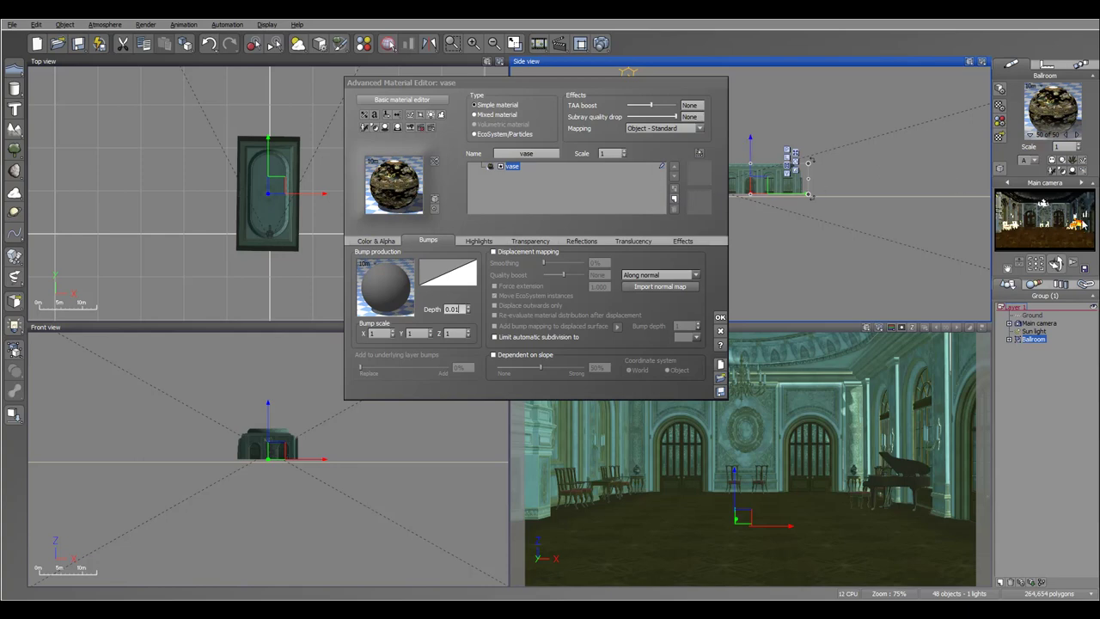
{"action": "left_click", "coordinate": [720, 317]}
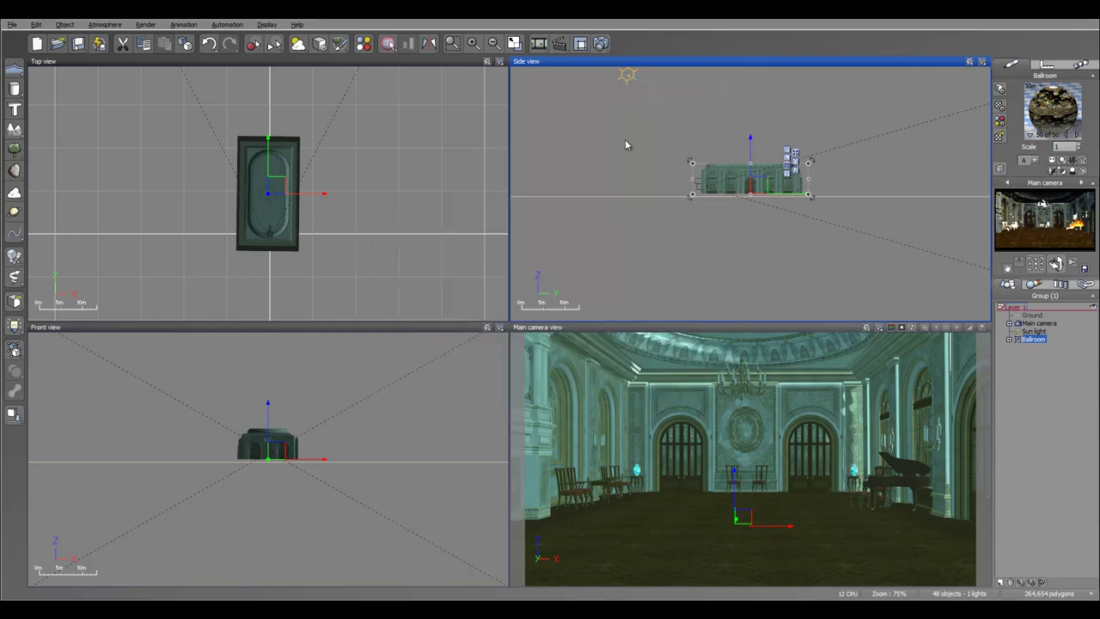
Set the render destination to screen at 800x450 with Preview quality and render the ballroom.
{"action": "left_click", "coordinate": [601, 43]}
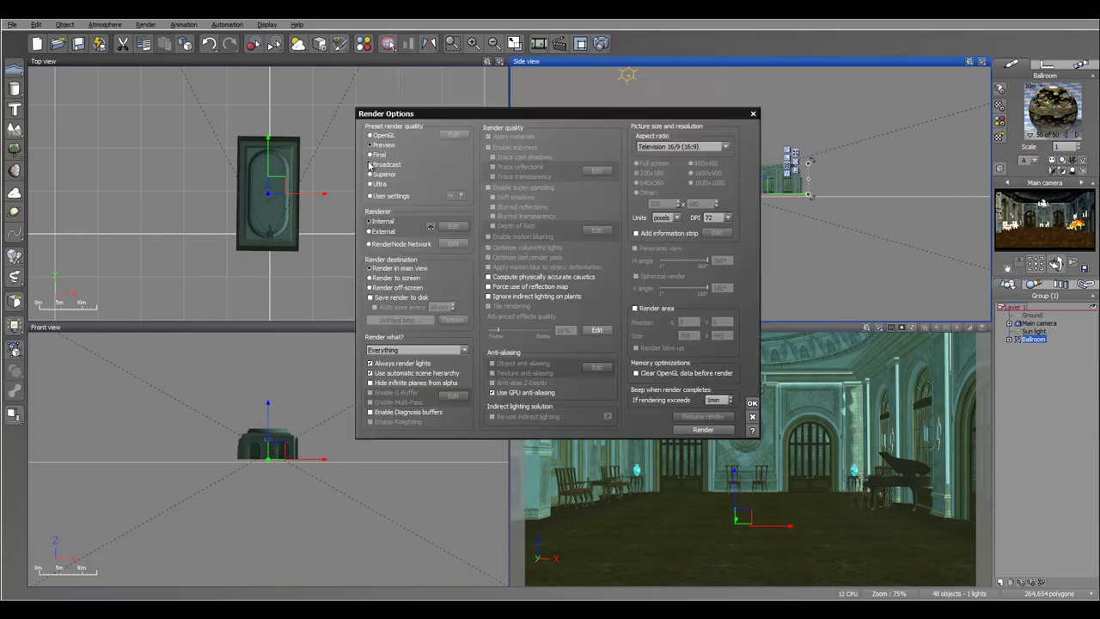
{"action": "left_click", "coordinate": [391, 277]}
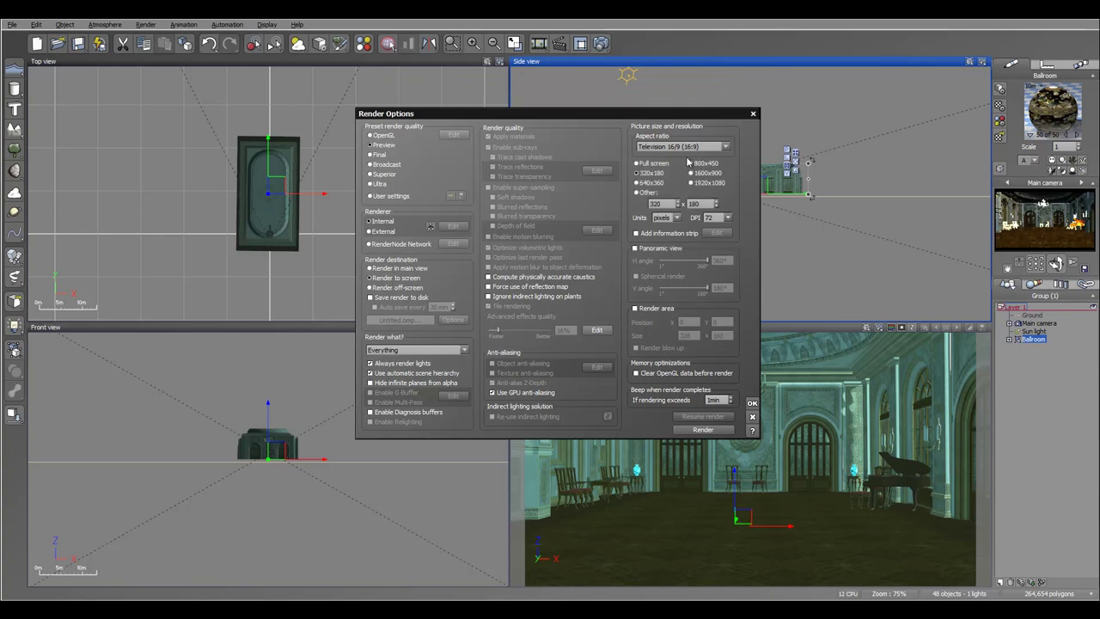
{"action": "left_click", "coordinate": [752, 403]}
{"action": "key", "text": "ctrl+F9"}
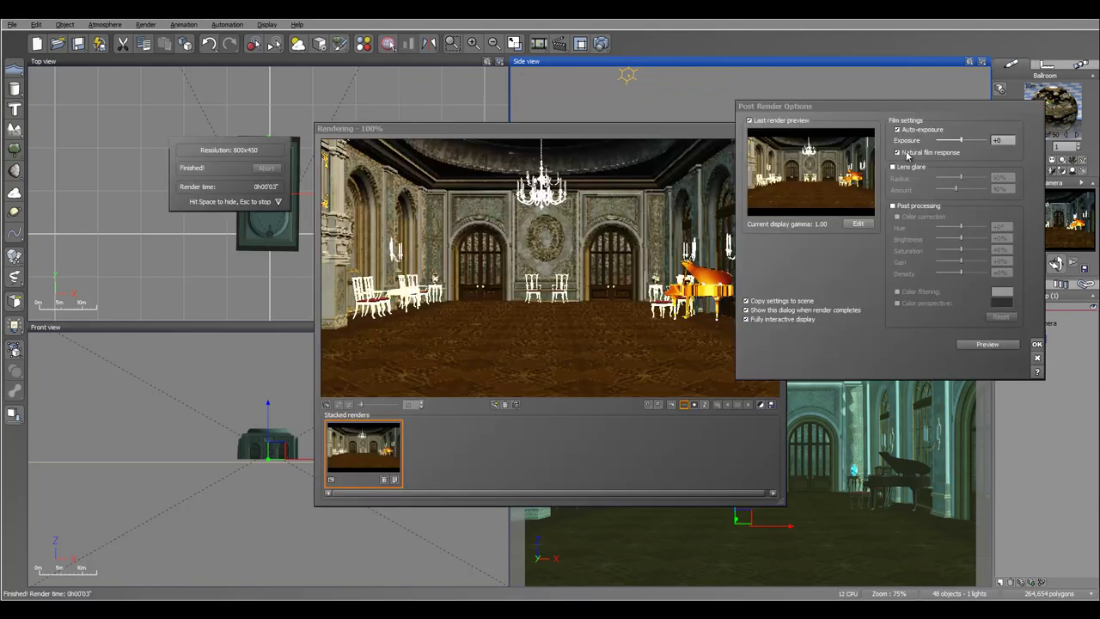
Accept the post-render options and close the finished ballroom render.
{"action": "left_click_drag", "start_coordinate": [909, 105], "coordinate": [855, 47]}
{"action": "left_click", "coordinate": [985, 285]}
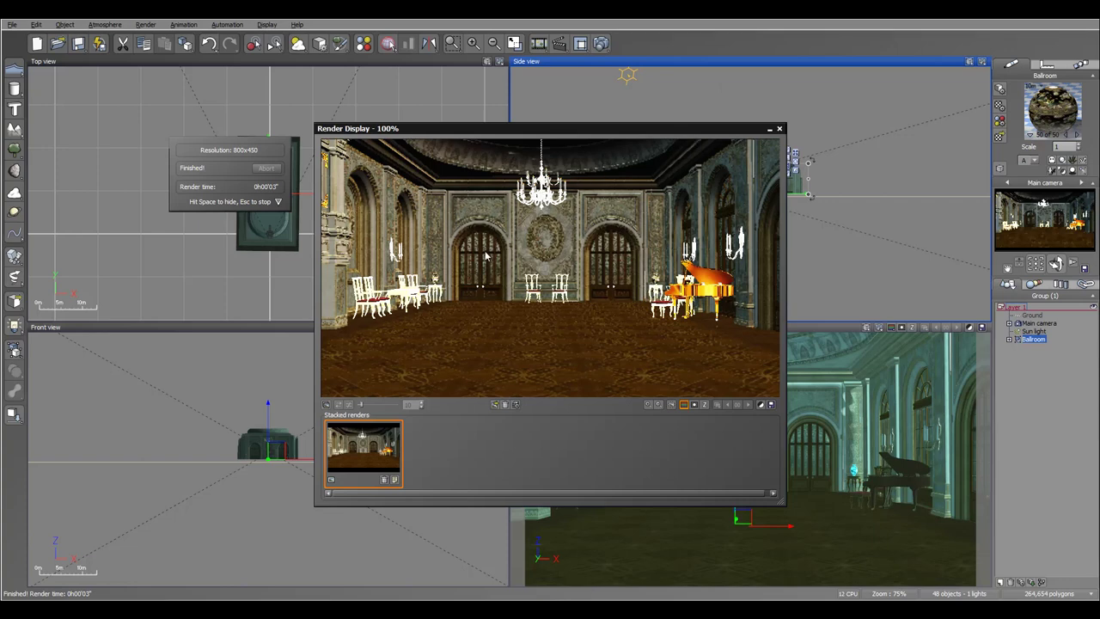
{"action": "left_click", "coordinate": [780, 128]}
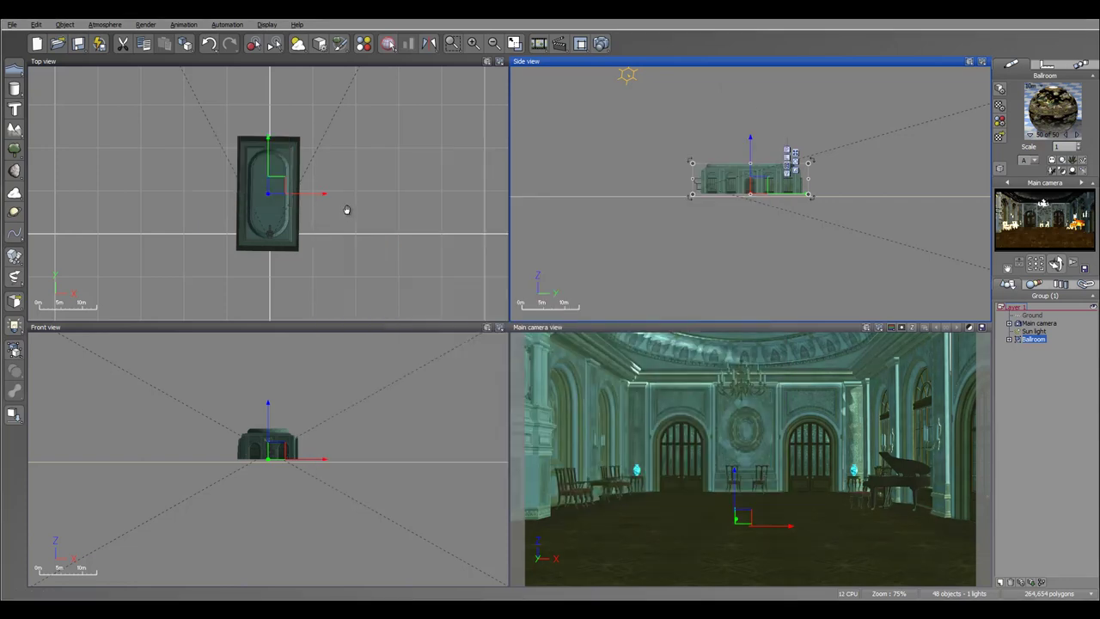
Lower the Ballroom slightly along its vertical axis toward the ground plane.
{"action": "right_click_drag", "start_coordinate": [348, 210], "coordinate": [421, 202]}
{"action": "scroll", "coordinate": [389, 204], "scroll_direction": "up", "scroll_amount": 5}
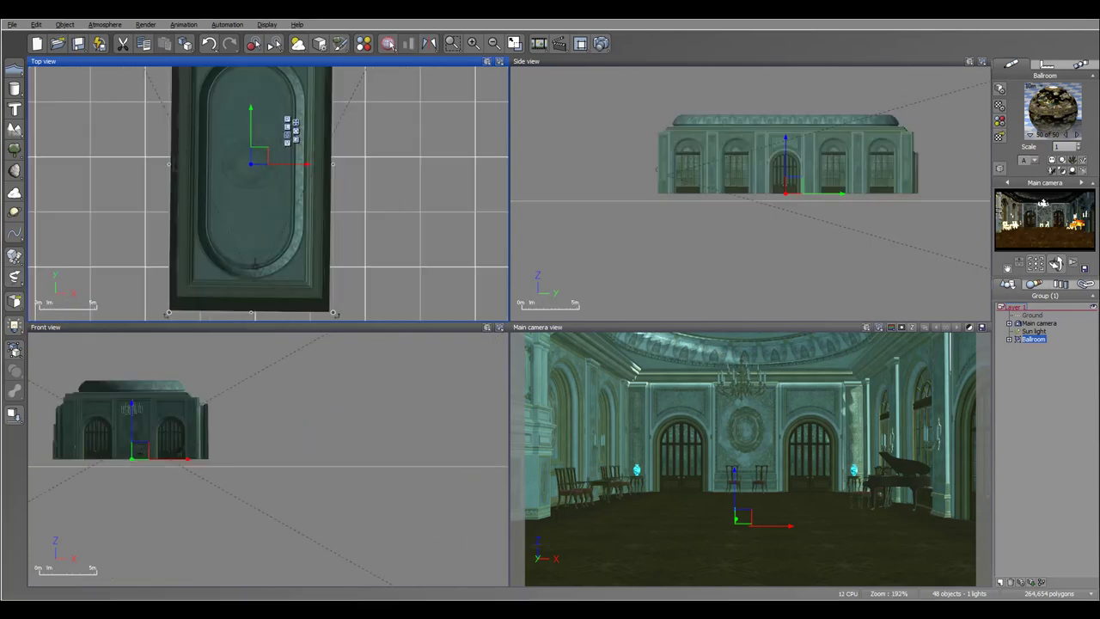
{"action": "right_click_drag", "start_coordinate": [355, 232], "coordinate": [401, 213]}
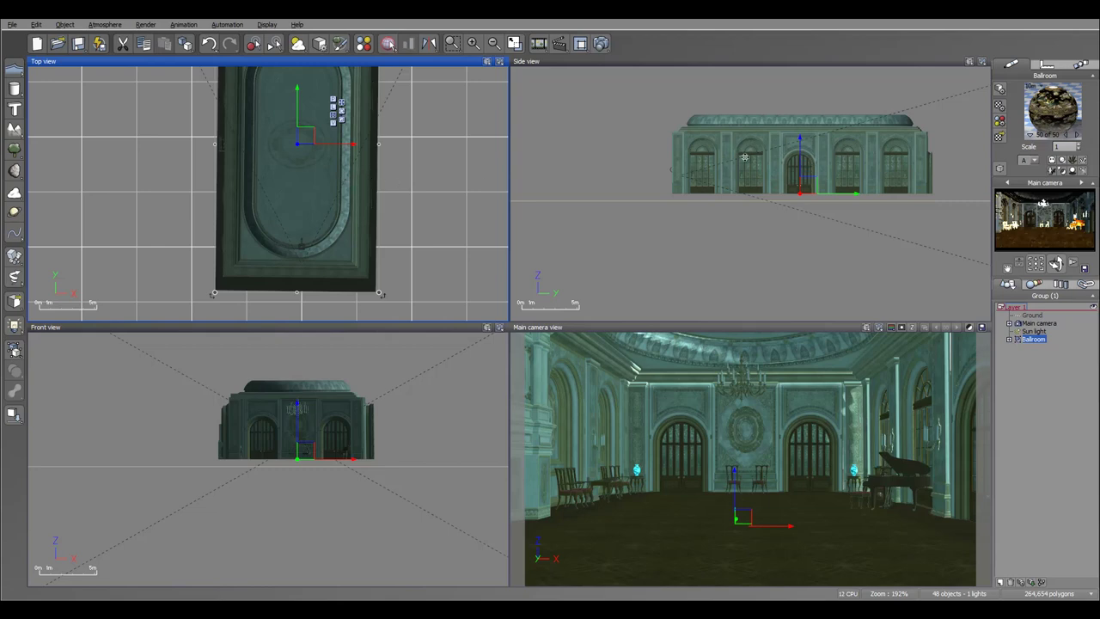
{"action": "left_click", "coordinate": [1057, 418]}
{"action": "left_click", "coordinate": [1036, 340]}
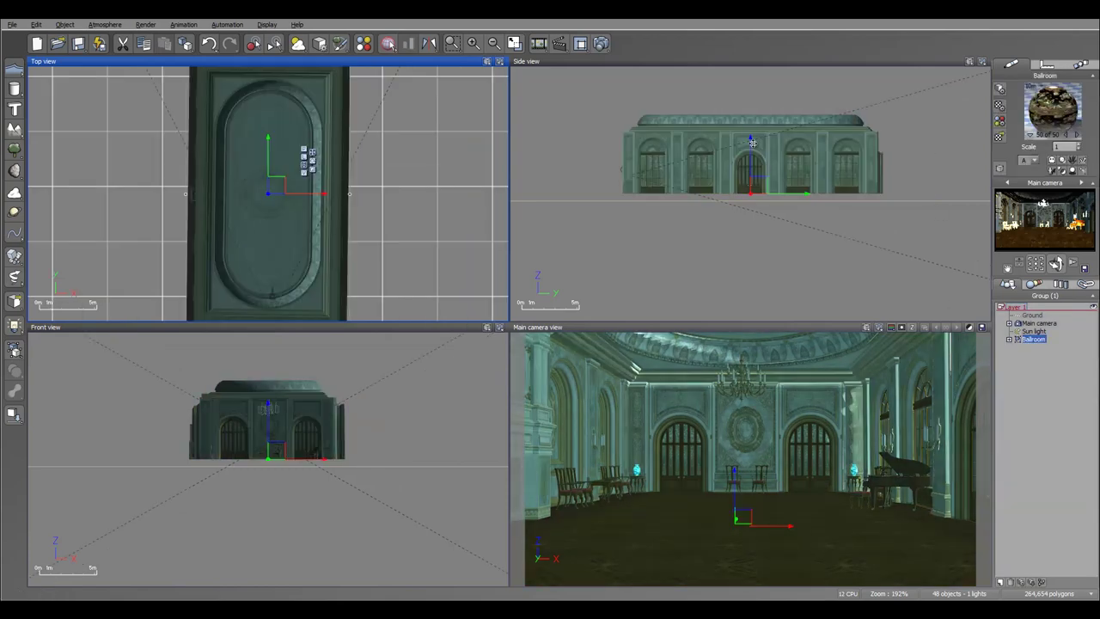
{"action": "left_click_drag", "start_coordinate": [753, 153], "coordinate": [753, 158]}
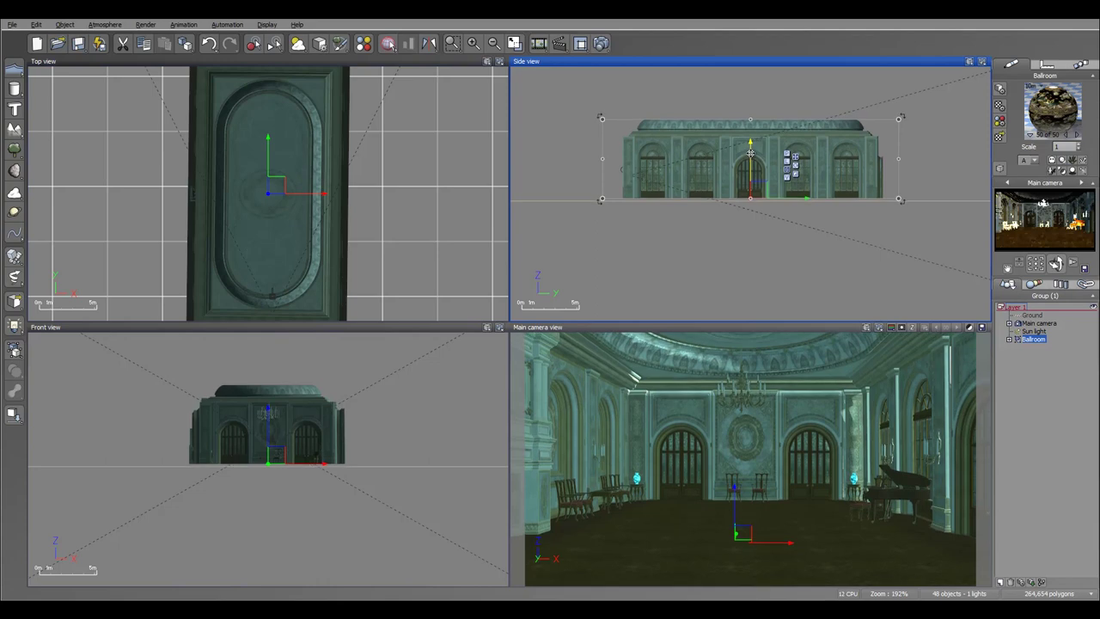
{"action": "right_click_drag", "start_coordinate": [346, 203], "coordinate": [420, 182]}
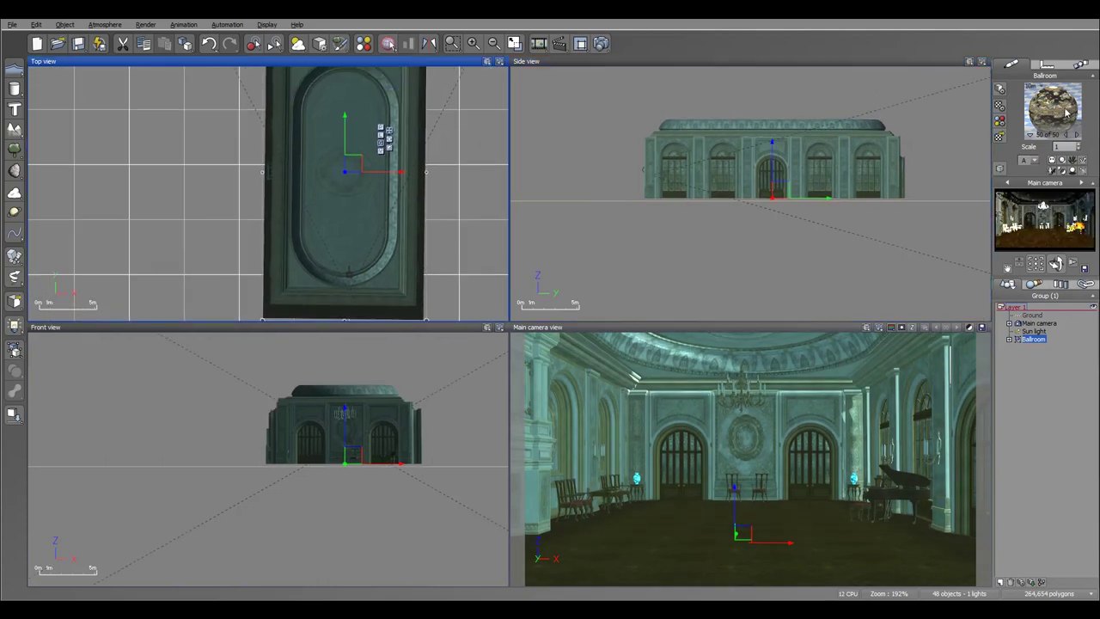
Reduce the global reflectivity of the Ballroom's backwall_door1_metal material and set its metallic color of reflected light to 100%.
{"action": "left_click", "coordinate": [1079, 135]}
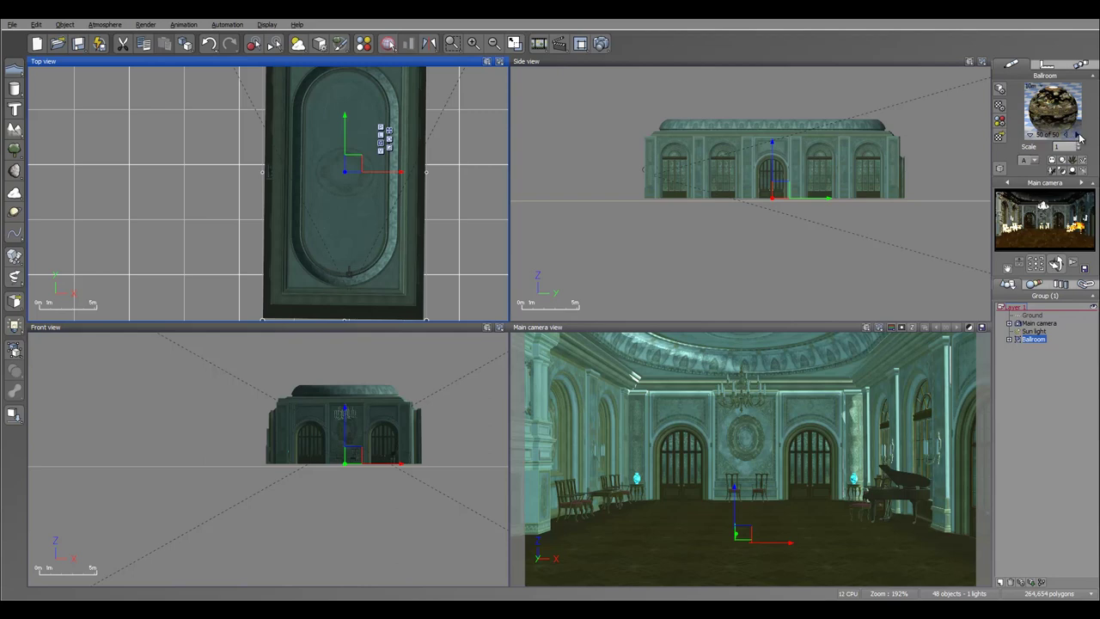
{"action": "double_click", "coordinate": [1062, 107]}
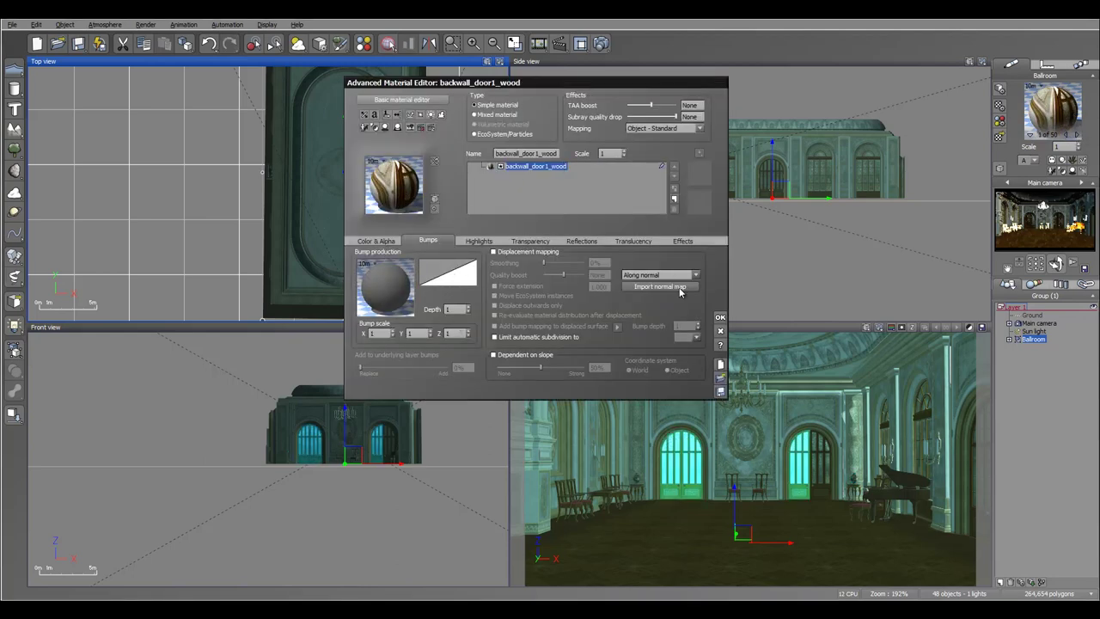
{"action": "left_click", "coordinate": [1078, 136]}
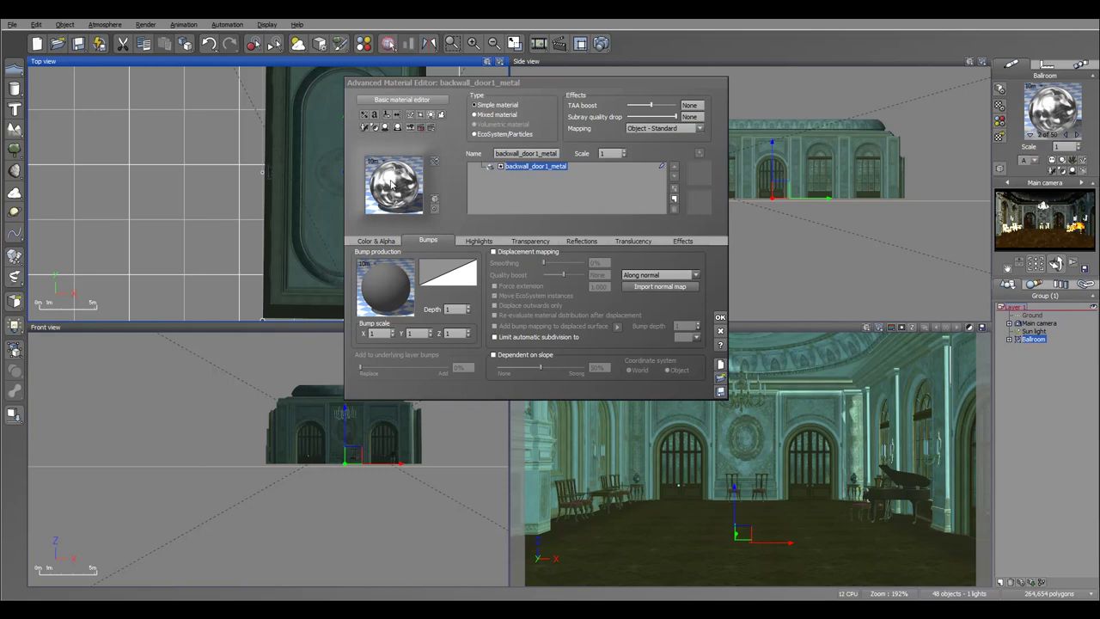
{"action": "left_click", "coordinate": [591, 244]}
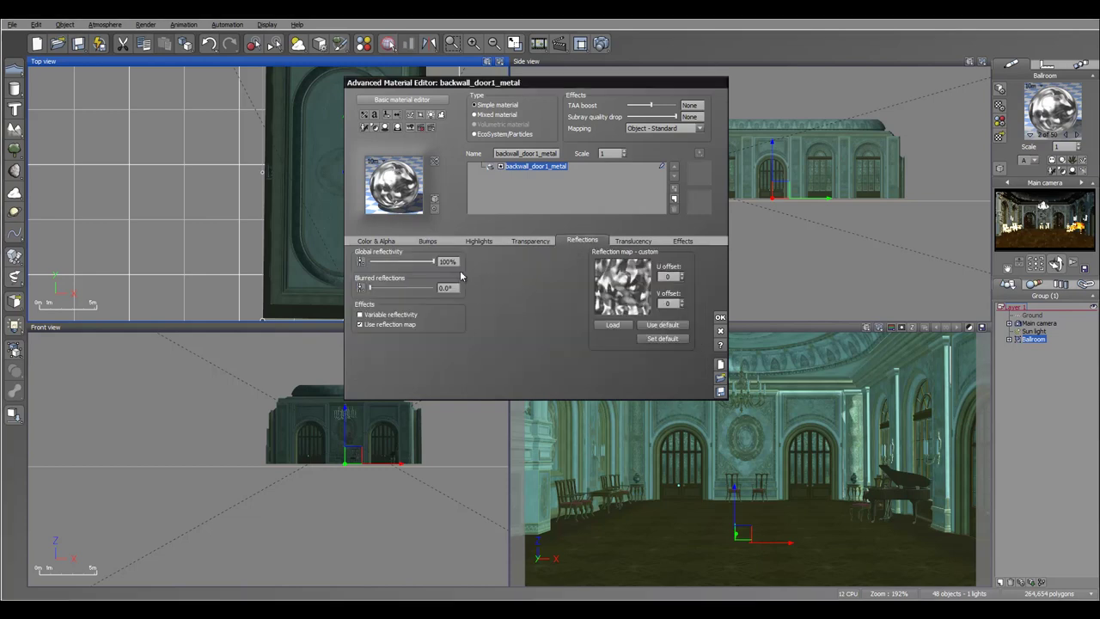
{"action": "left_click_drag", "start_coordinate": [433, 261], "coordinate": [400, 262]}
{"action": "left_click", "coordinate": [683, 241]}
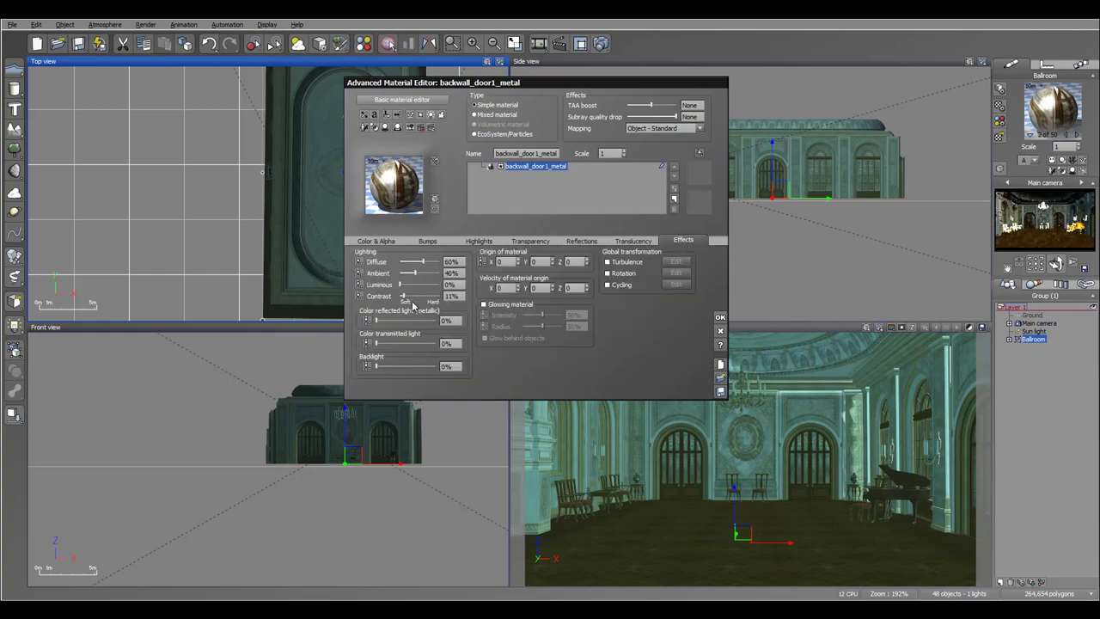
{"action": "left_click_drag", "start_coordinate": [375, 320], "coordinate": [619, 316]}
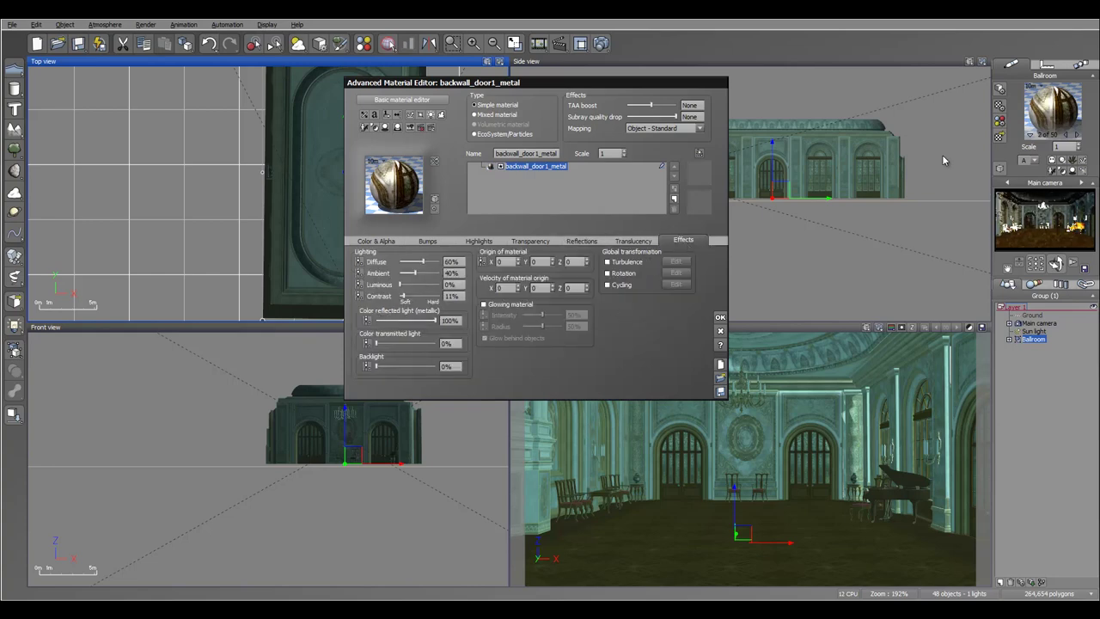
Give the Ballroom's third material, also a backwall door metal, 100% metallic color of reflected light and 22% global reflectivity.
{"action": "left_click", "coordinate": [1077, 135]}
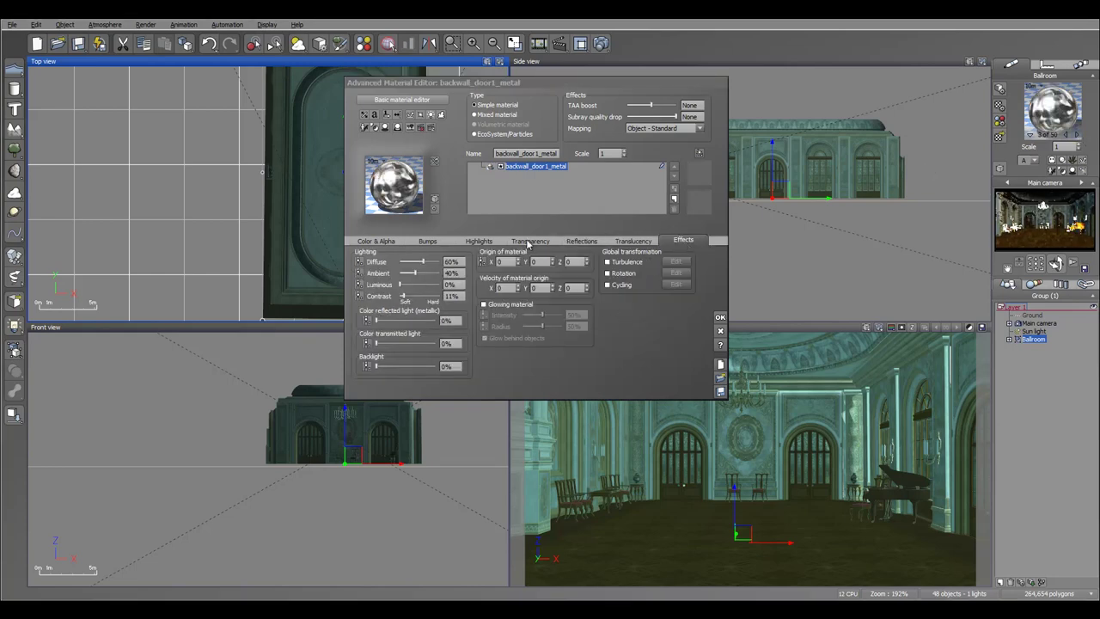
{"action": "left_click_drag", "start_coordinate": [376, 319], "coordinate": [559, 318]}
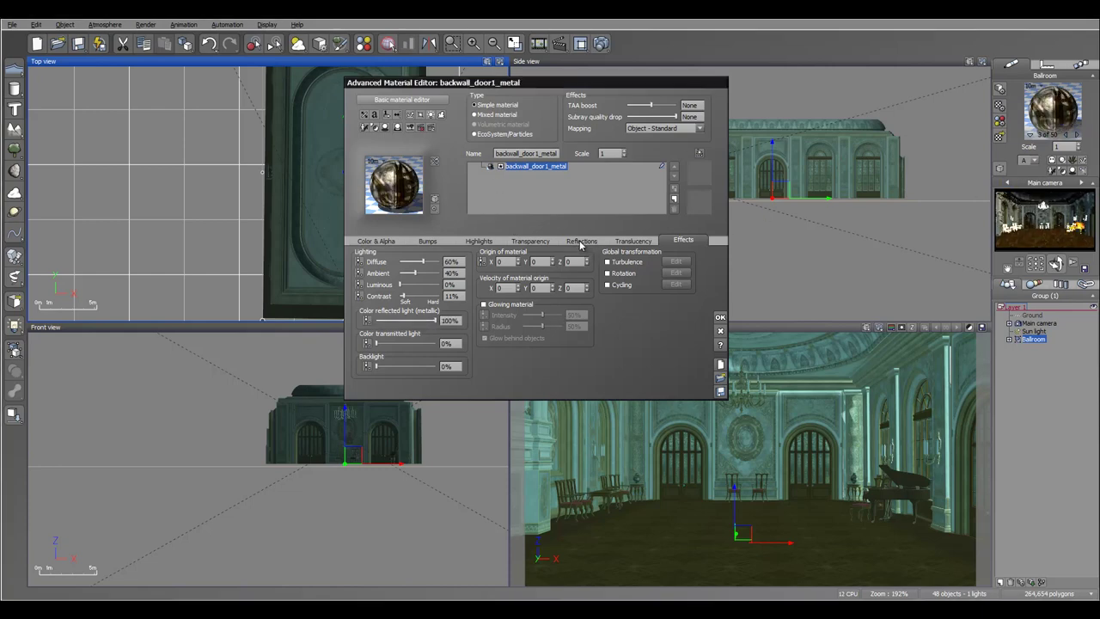
{"action": "left_click", "coordinate": [581, 242]}
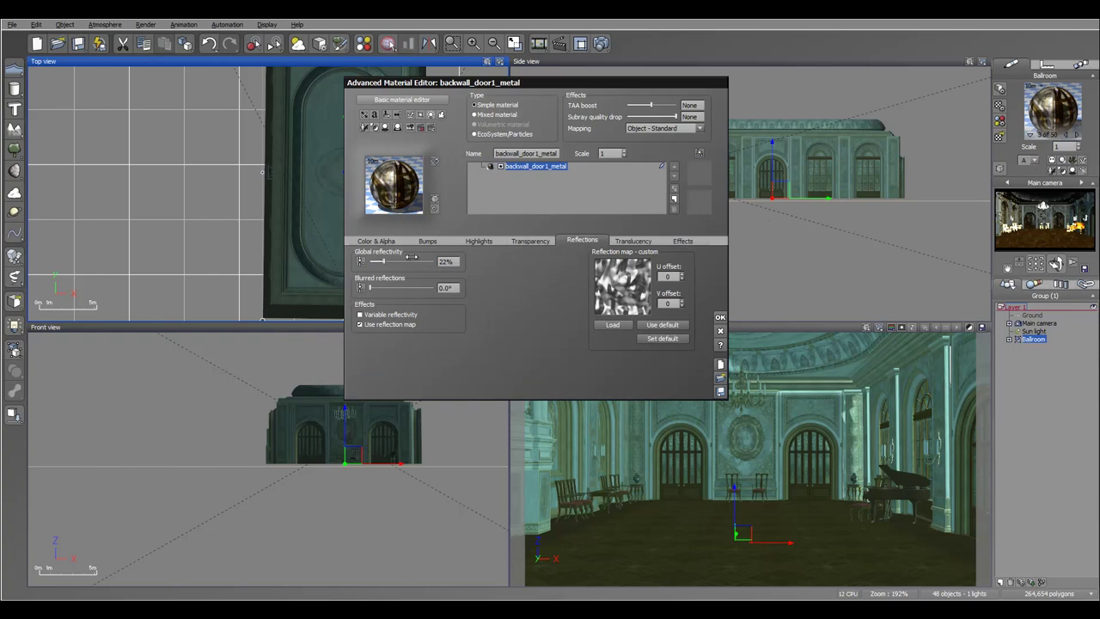
Set the backwall_door2_metal material to 19% global reflectivity and 100% metallic color of reflected light.
{"action": "left_click", "coordinate": [1079, 136]}
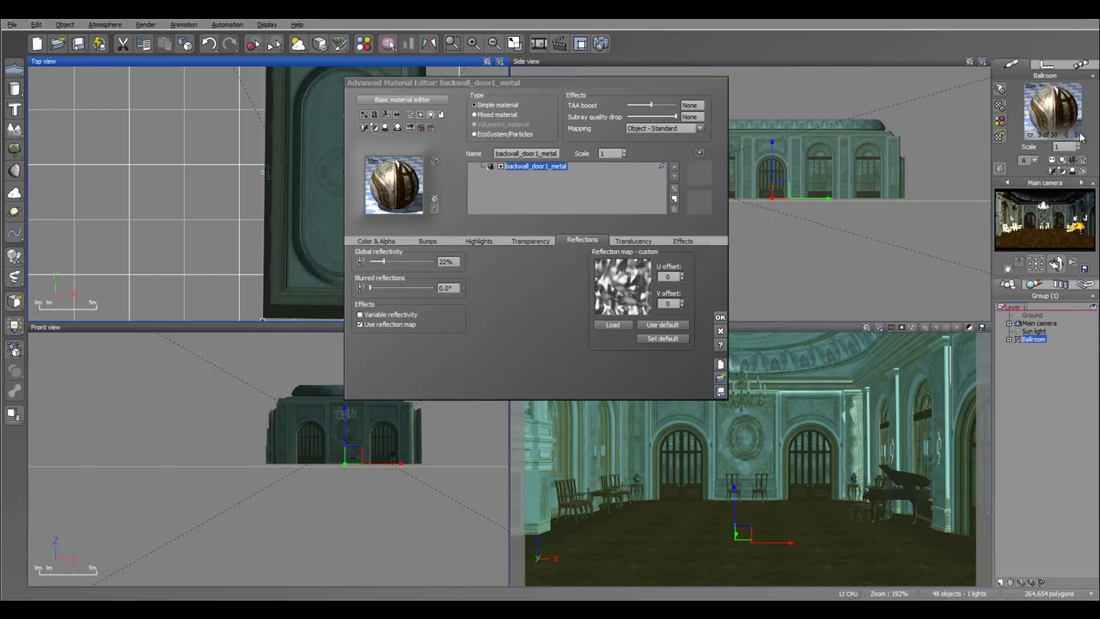
{"action": "left_click", "coordinate": [1079, 136]}
{"action": "left_click_drag", "start_coordinate": [433, 261], "coordinate": [379, 260]}
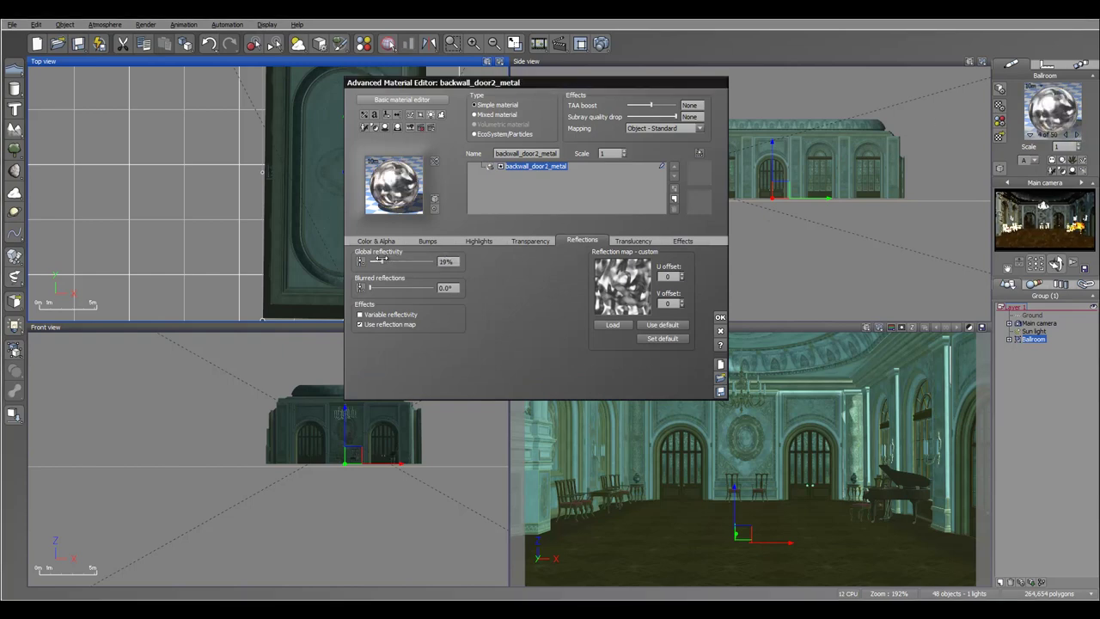
{"action": "left_click", "coordinate": [679, 242]}
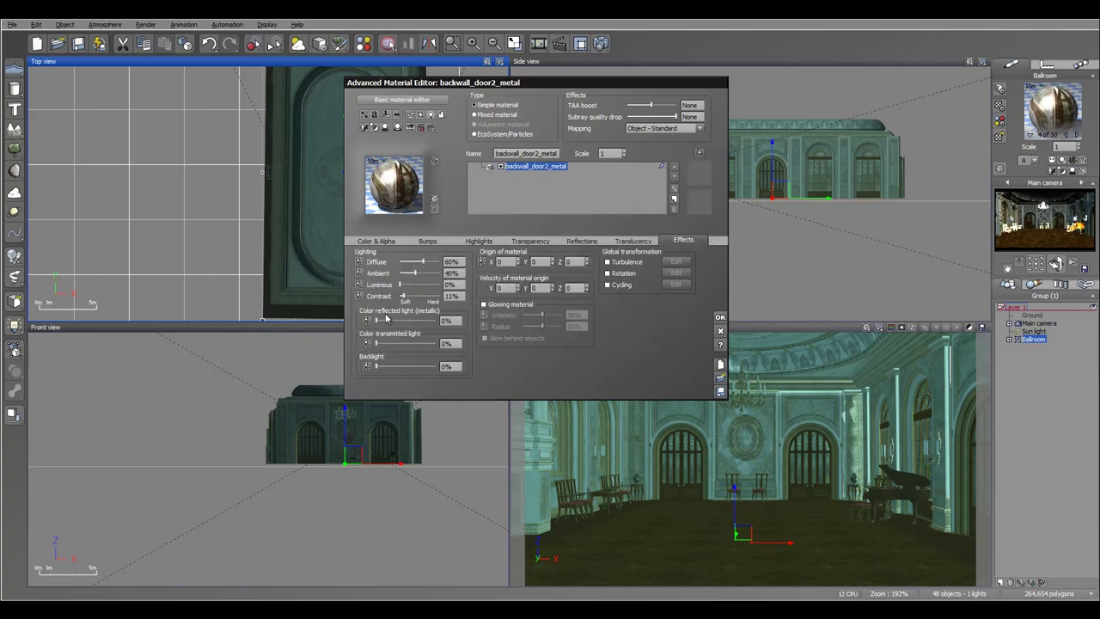
{"action": "left_click_drag", "start_coordinate": [386, 318], "coordinate": [479, 322]}
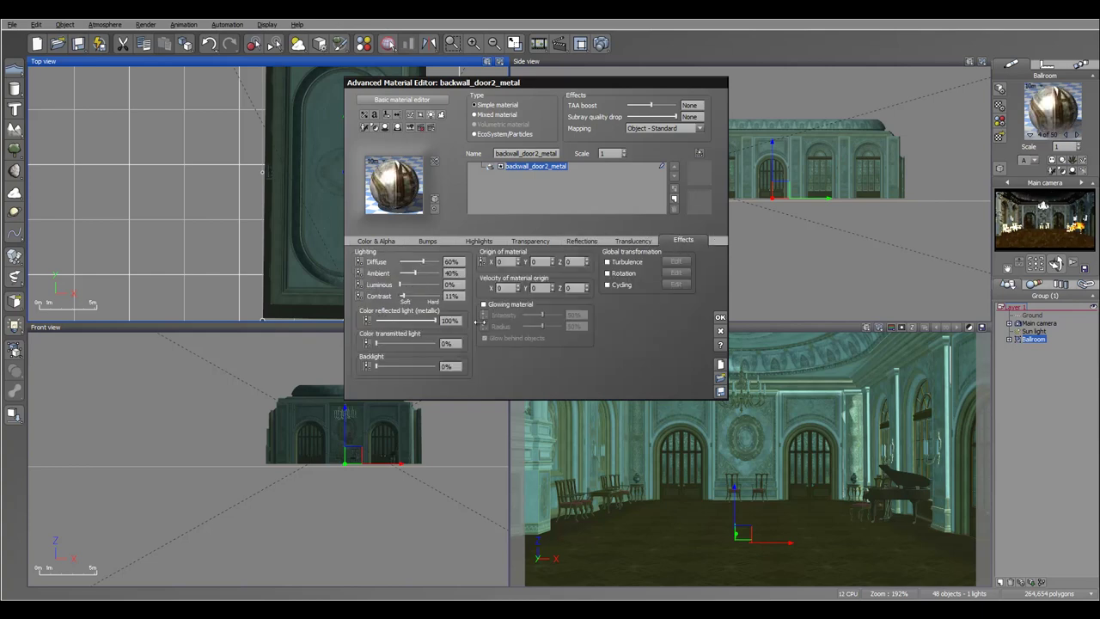
Set the patiodoor_metal material to 100% metallic color of reflected light and 17% global reflectivity.
{"action": "left_click", "coordinate": [1076, 134]}
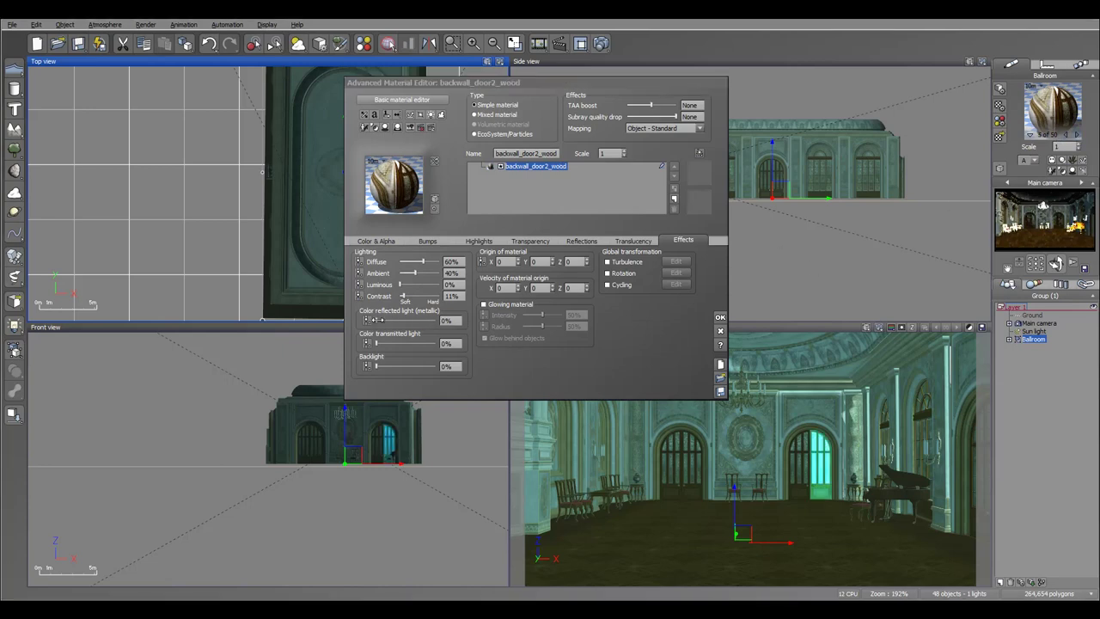
{"action": "left_click", "coordinate": [427, 241]}
{"action": "left_click", "coordinate": [1077, 135]}
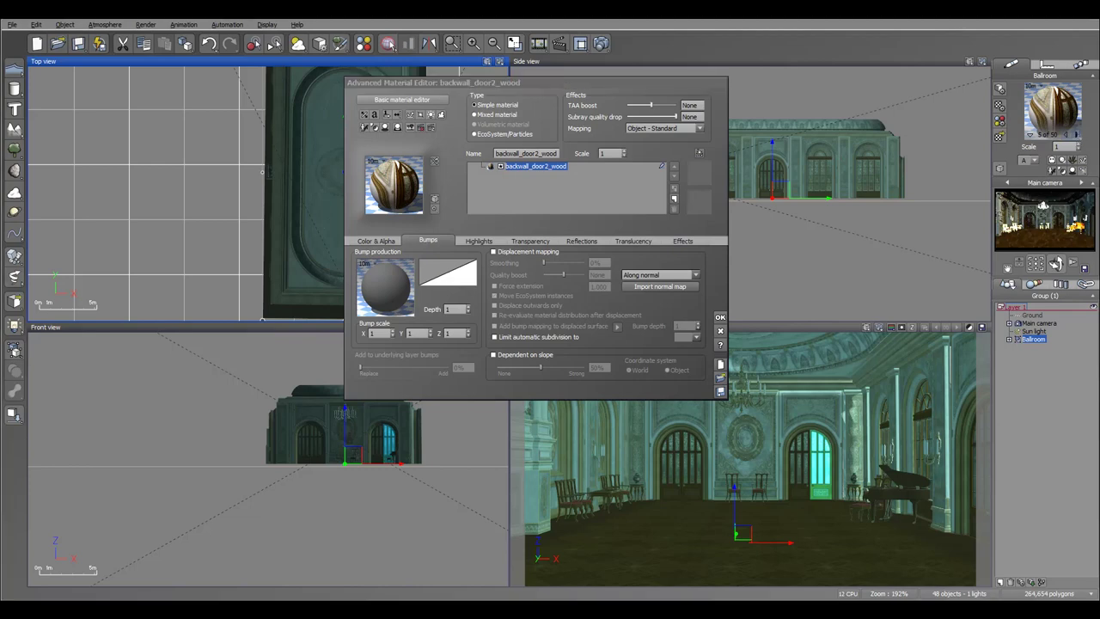
{"action": "left_click", "coordinate": [1078, 137]}
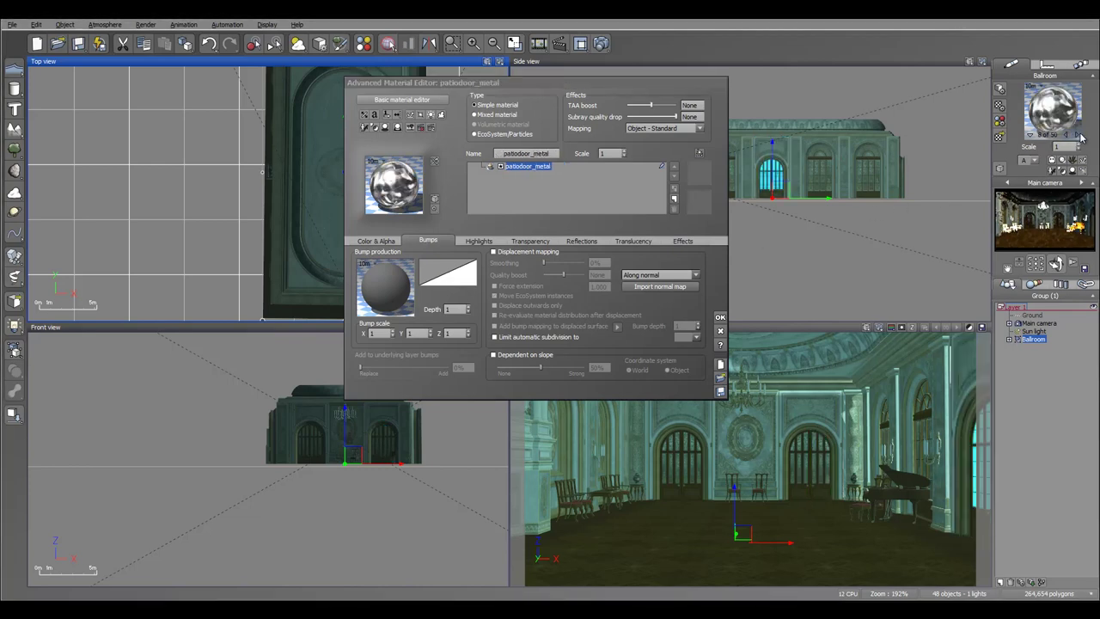
{"action": "left_click", "coordinate": [684, 244]}
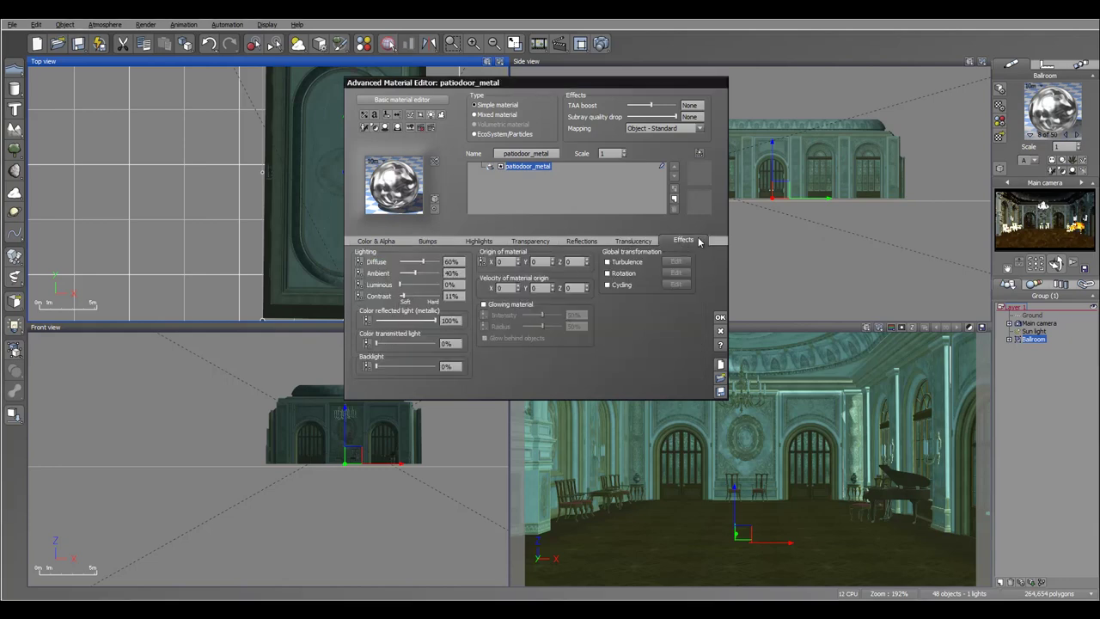
{"action": "left_click", "coordinate": [582, 241]}
{"action": "left_click_drag", "start_coordinate": [434, 261], "coordinate": [375, 260]}
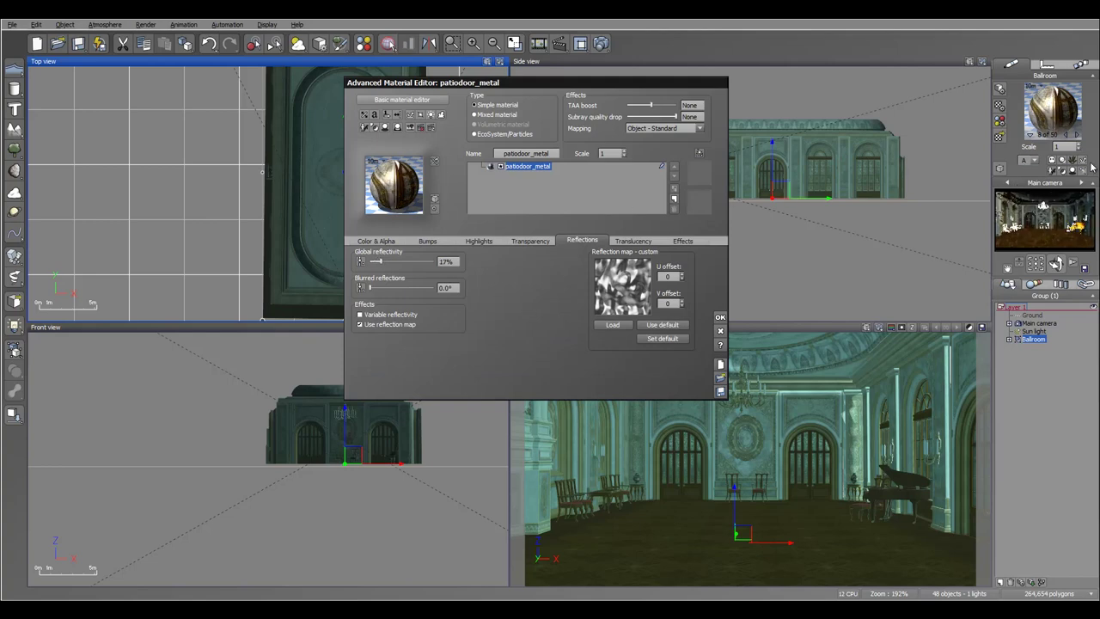
Change the highlight color of the backwall_column_wood material to near white.
{"action": "left_click", "coordinate": [1078, 136]}
{"action": "left_click", "coordinate": [1079, 137]}
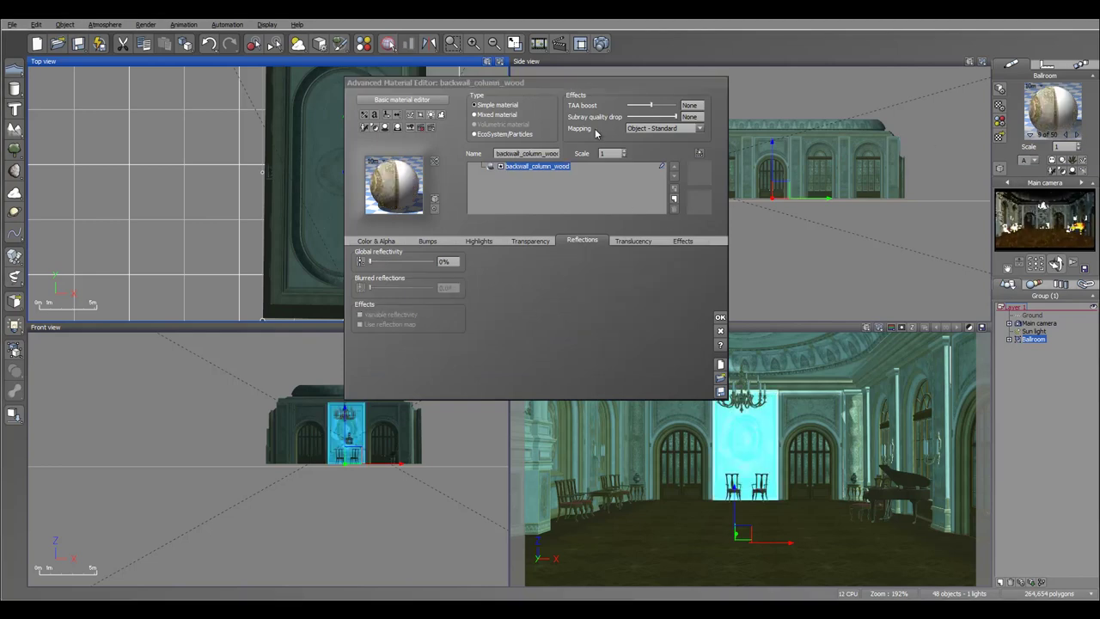
{"action": "left_click", "coordinate": [428, 241]}
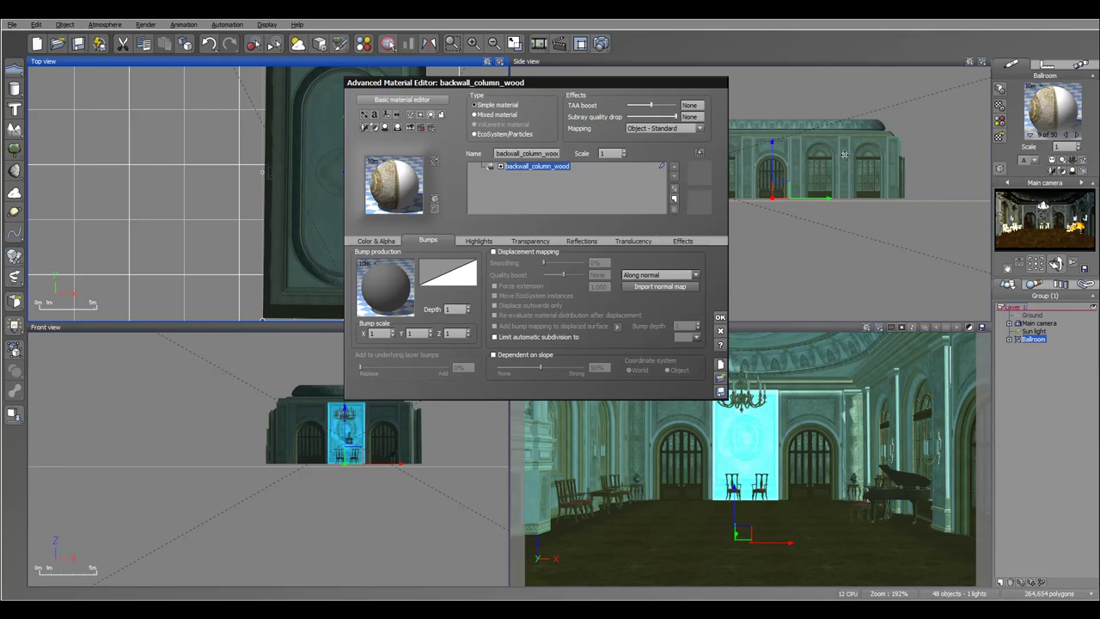
{"action": "left_click", "coordinate": [477, 241]}
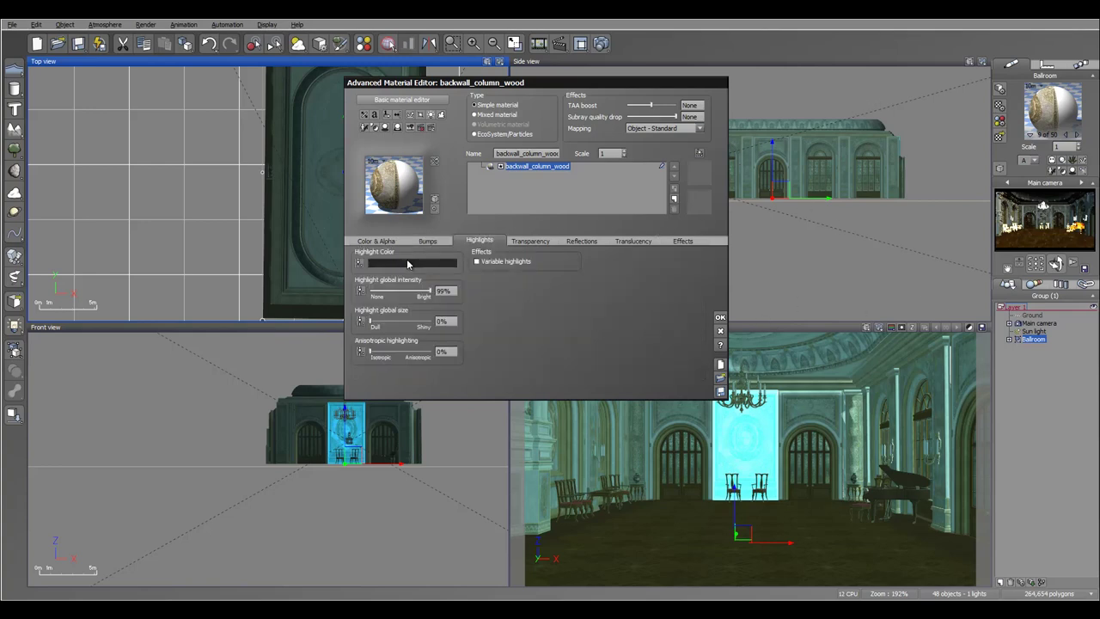
{"action": "left_click", "coordinate": [411, 263]}
{"action": "left_click", "coordinate": [427, 267]}
{"action": "left_click_drag", "start_coordinate": [912, 236], "coordinate": [916, 217]}
{"action": "left_click", "coordinate": [933, 329]}
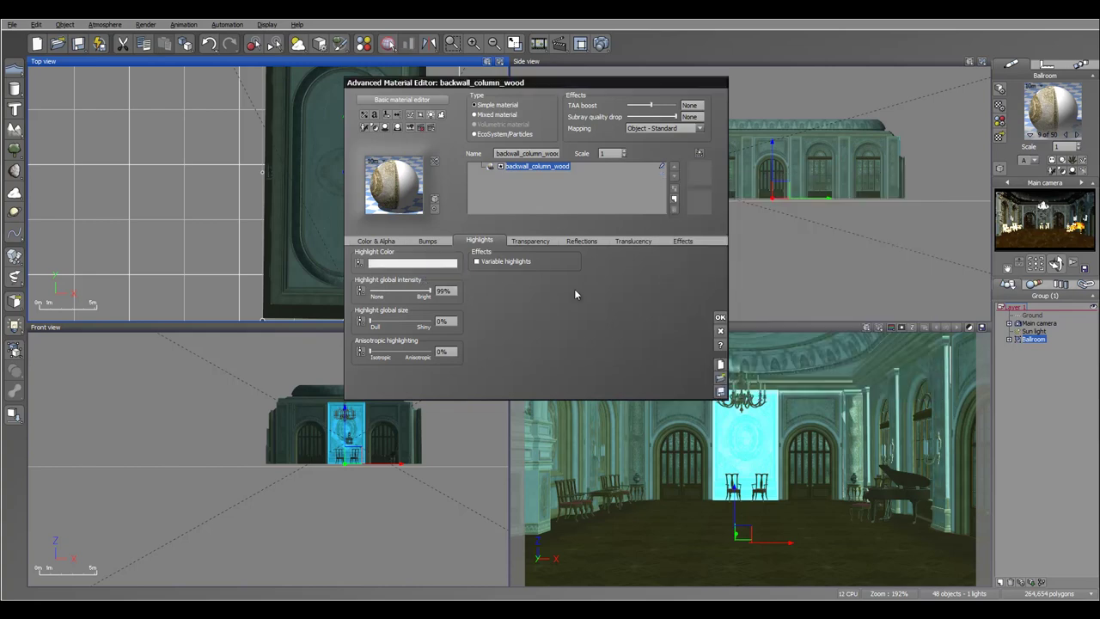
Set the backwall_column_wood highlights to 12% global size and 37% global intensity.
{"action": "left_click_drag", "start_coordinate": [376, 321], "coordinate": [385, 320]}
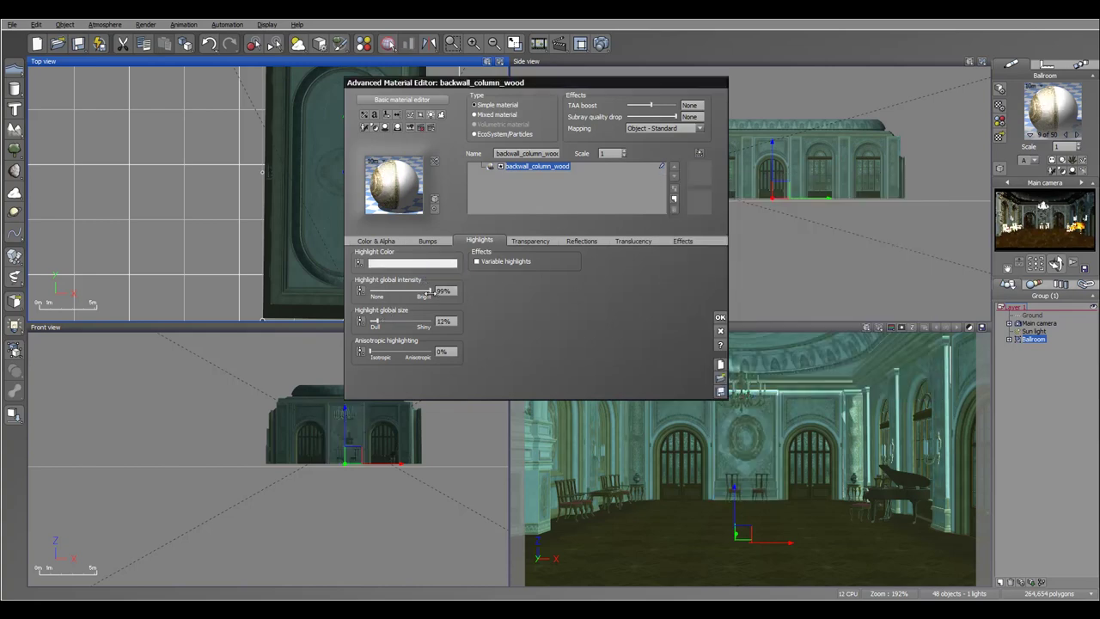
{"action": "left_click_drag", "start_coordinate": [428, 292], "coordinate": [389, 290]}
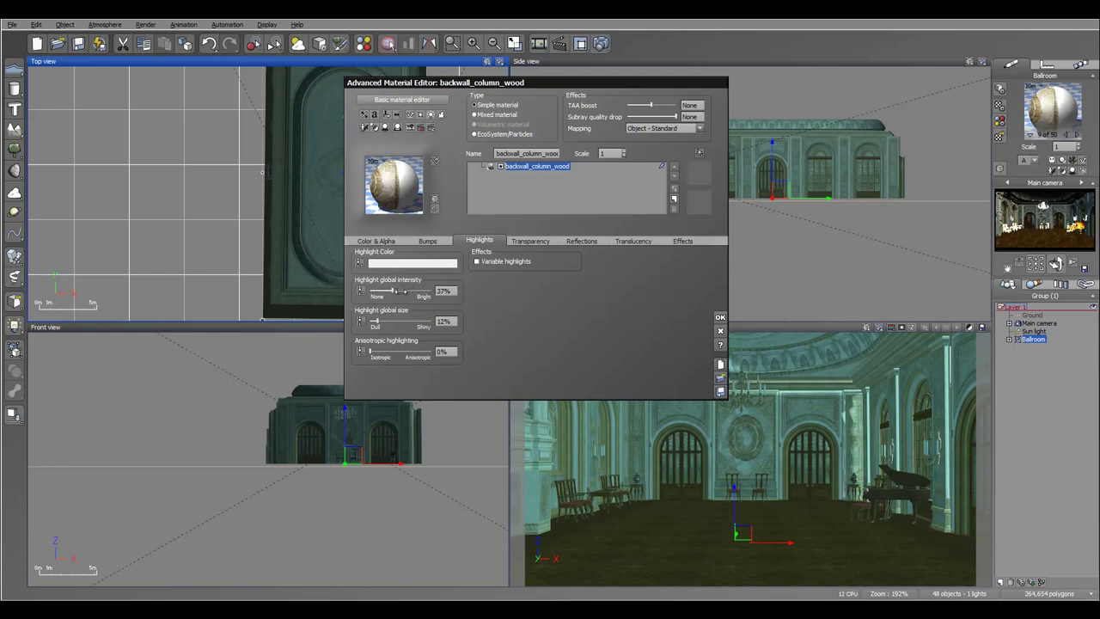
{"action": "left_click_drag", "start_coordinate": [445, 318], "coordinate": [441, 312]}
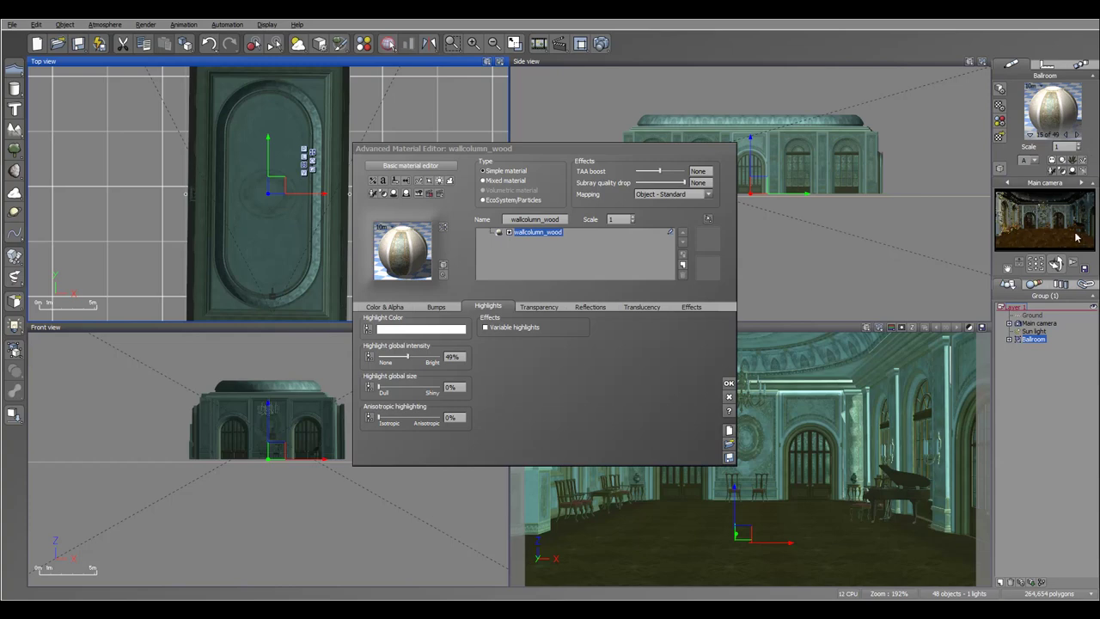
Accept the wallcolumn_wood material changes, render the ballroom again, and accept the post-render options.
{"action": "left_click", "coordinate": [729, 384]}
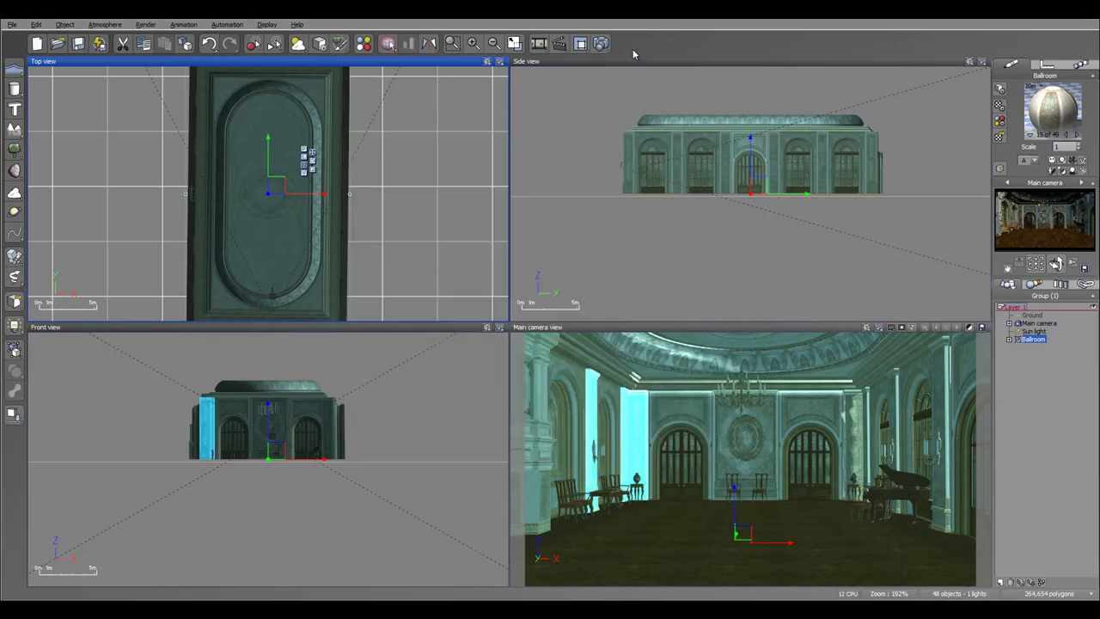
{"action": "left_click", "coordinate": [602, 44]}
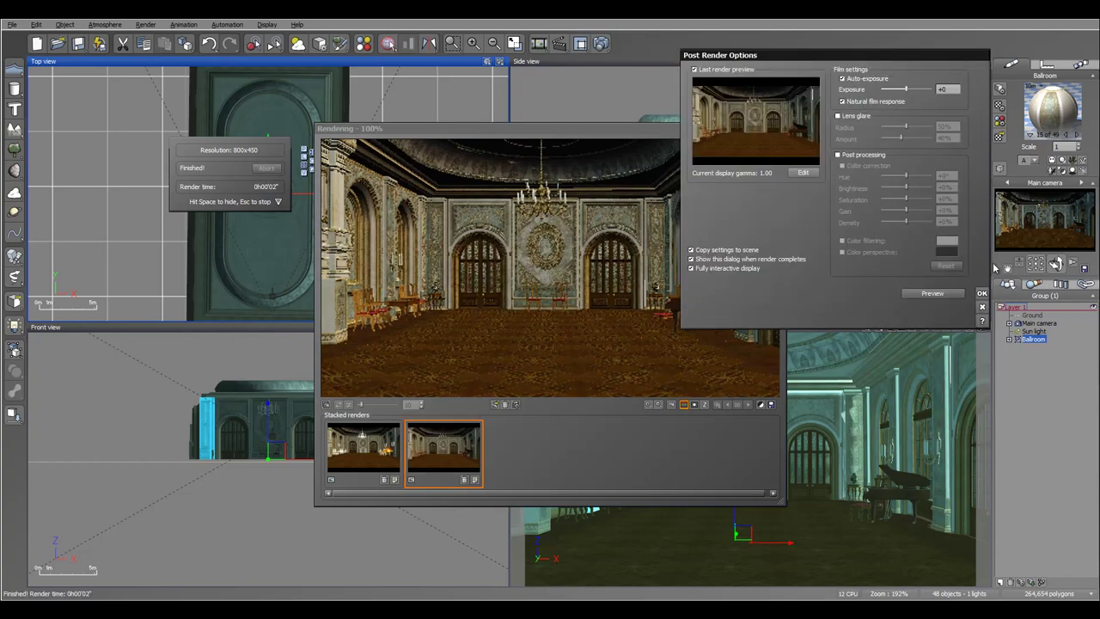
{"action": "left_click", "coordinate": [981, 293]}
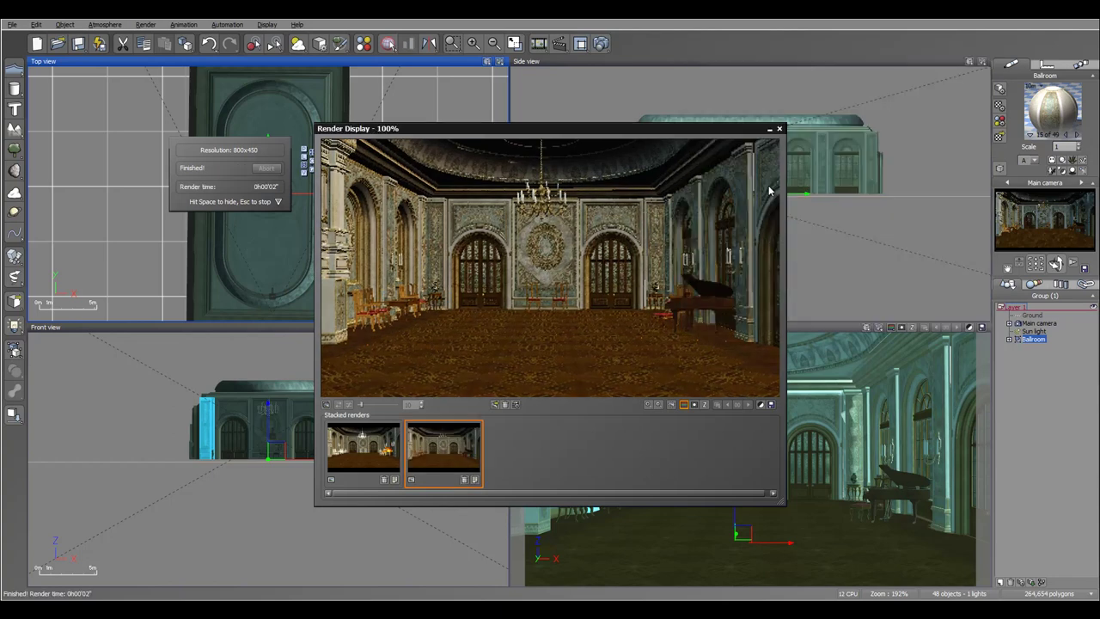
Close the finished render, add a new layer to the scene, and expand the Ballroom group's contents.
{"action": "left_click", "coordinate": [781, 130]}
{"action": "right_click_drag", "start_coordinate": [404, 238], "coordinate": [468, 232]}
{"action": "left_click_drag", "start_coordinate": [467, 232], "coordinate": [464, 226]}
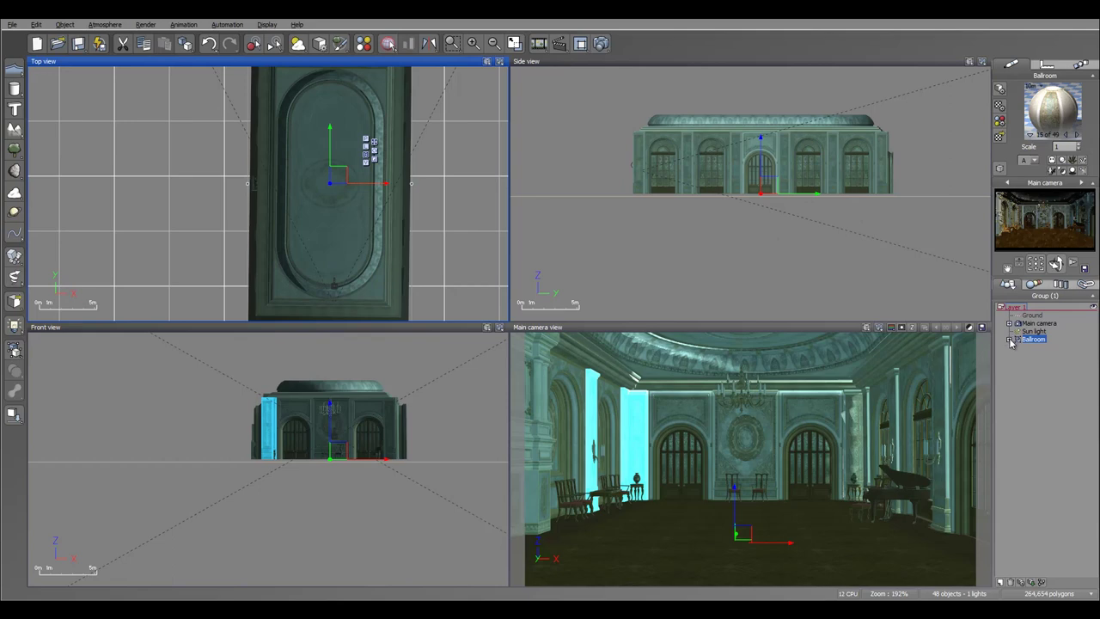
{"action": "left_click", "coordinate": [1000, 582]}
{"action": "left_click", "coordinate": [1009, 339]}
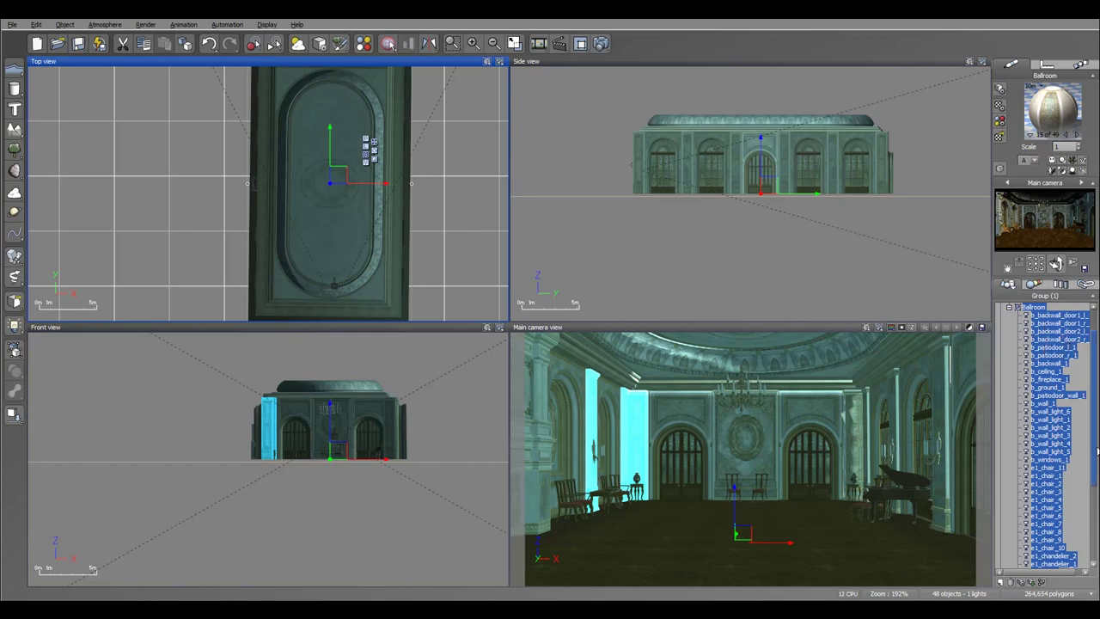
Move the Ballroom objects from e1_ironplate_1 through e1_vase_a_2 into Layer 2.
{"action": "left_click_drag", "start_coordinate": [1094, 451], "coordinate": [1095, 529]}
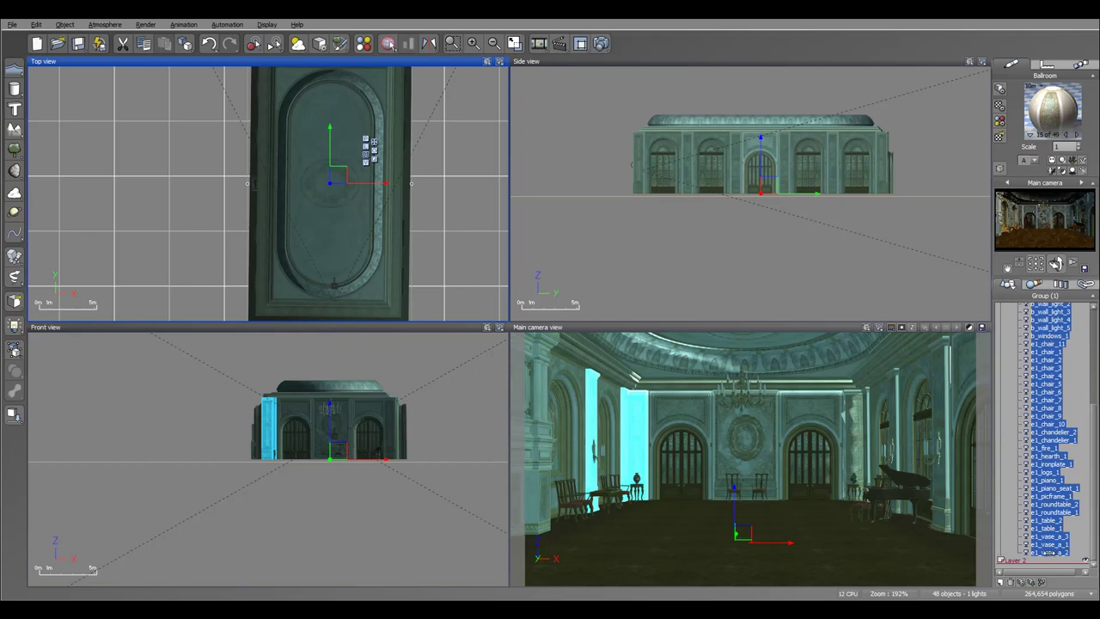
{"action": "left_click", "coordinate": [1052, 552]}
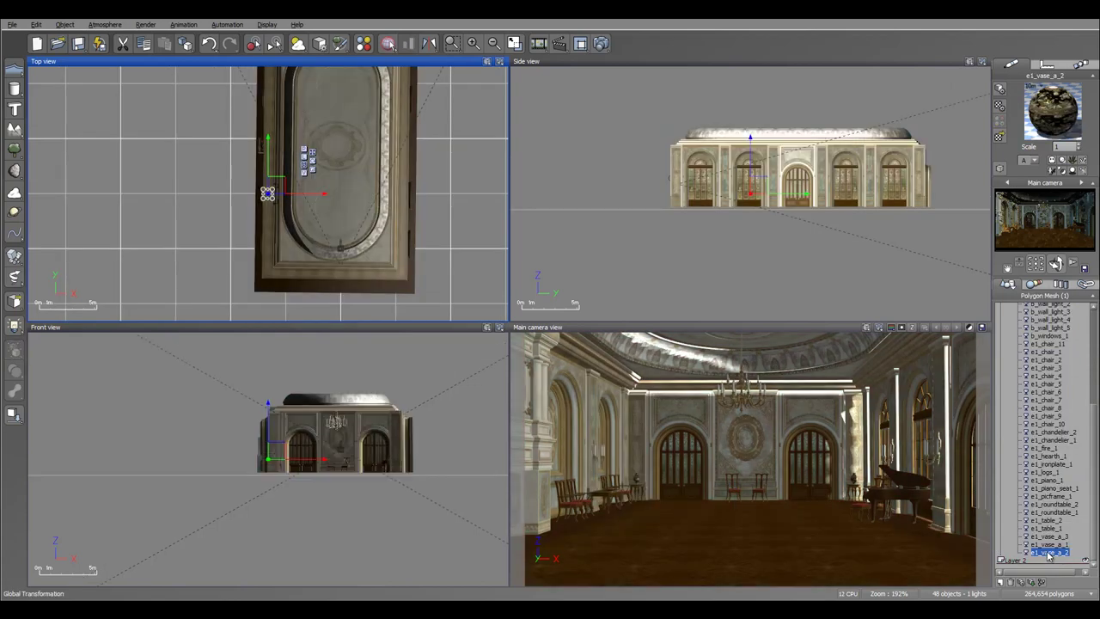
{"action": "left_click", "coordinate": [1049, 463], "text": "shift"}
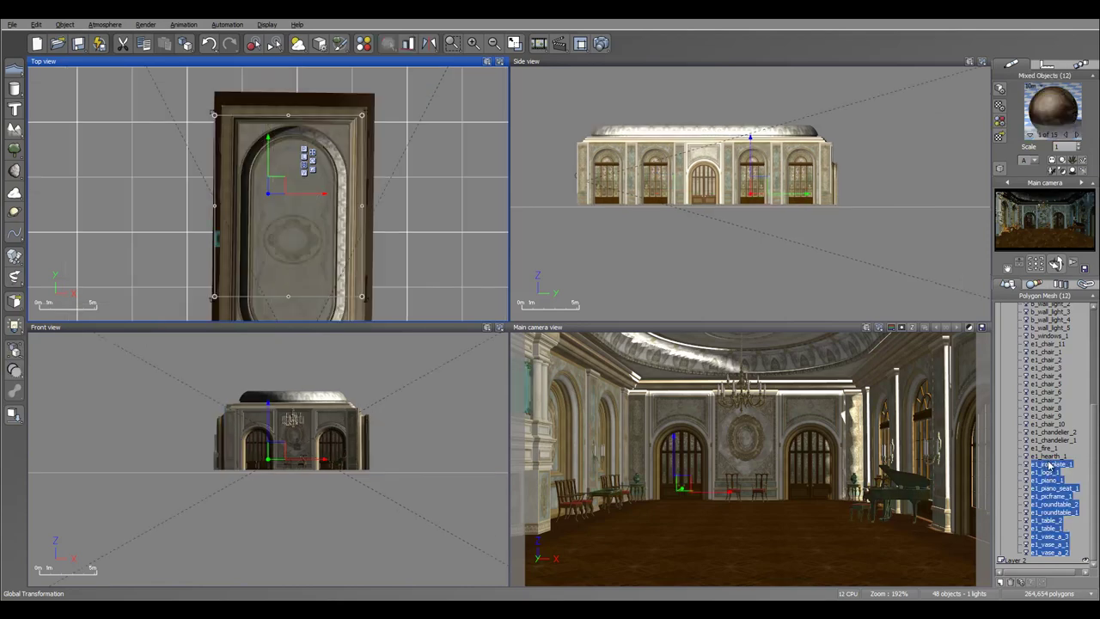
{"action": "key", "text": "ctrl+g"}
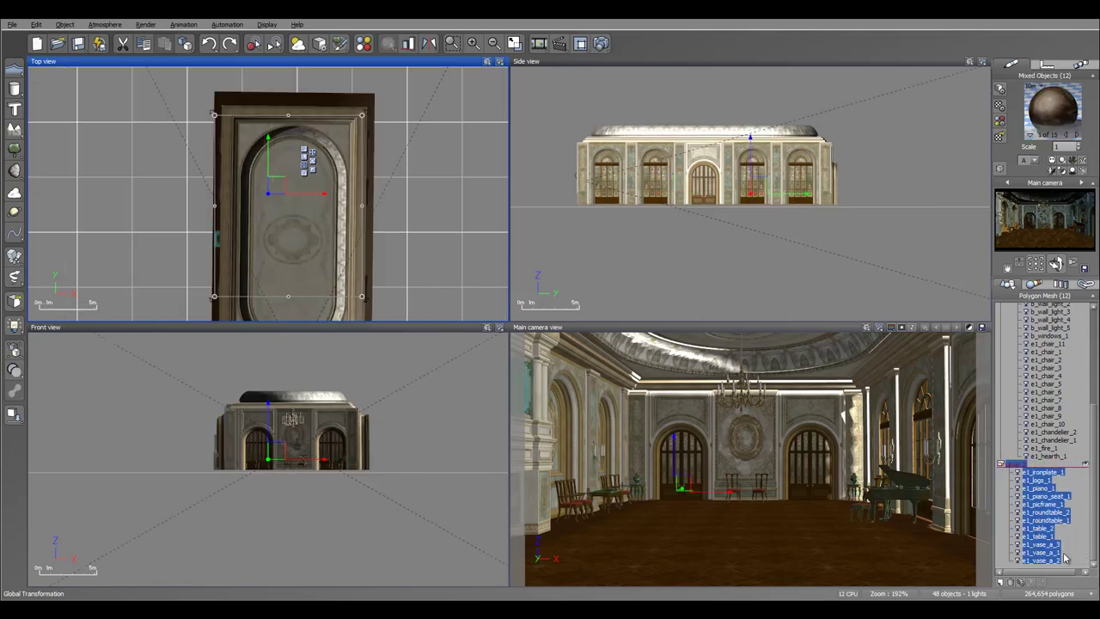
Move e1_hearth_1 and e1_fire_1 from the Ballroom group into Layer 2.
{"action": "left_click", "coordinate": [1050, 457]}
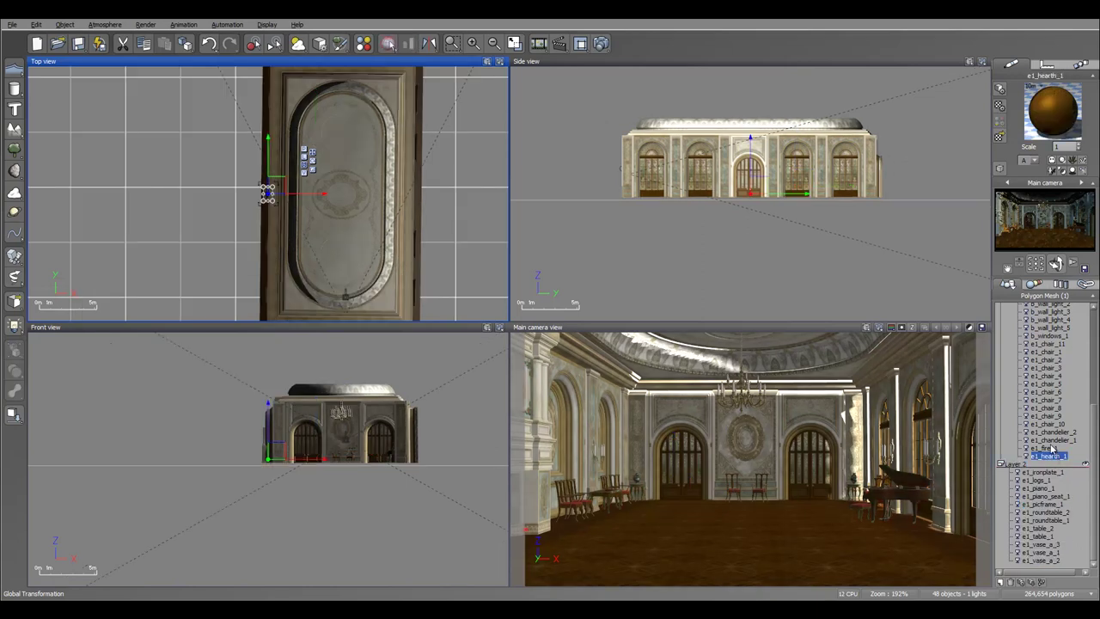
{"action": "left_click", "coordinate": [1046, 447], "text": "ctrl"}
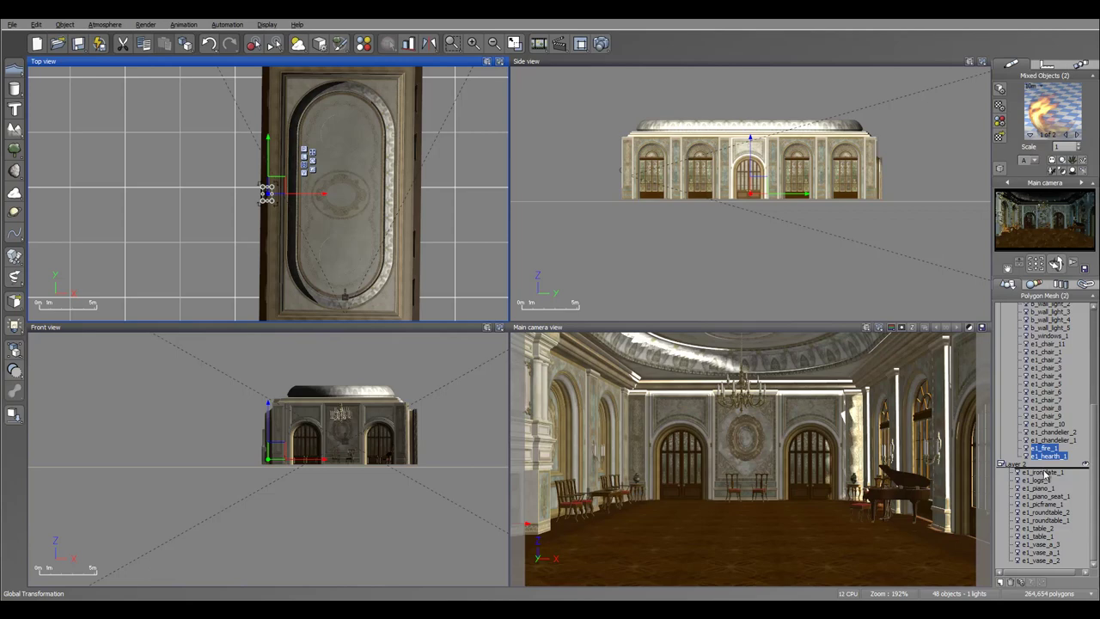
{"action": "left_click_drag", "start_coordinate": [1047, 475], "coordinate": [1047, 472]}
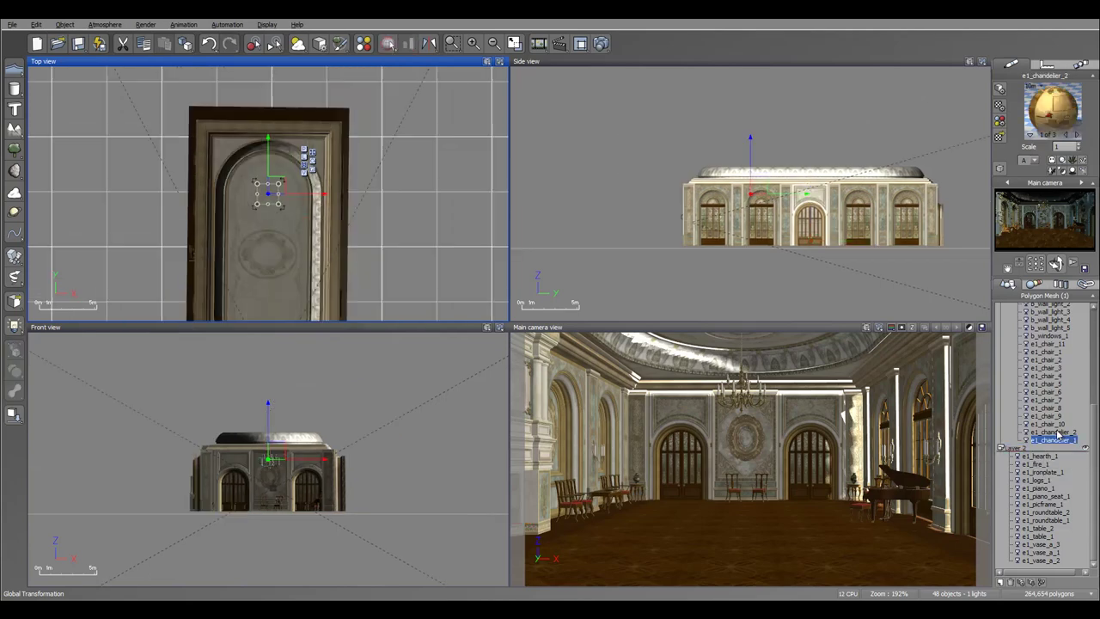
Move all the e1_chair objects from the Ballroom group into Layer 2.
{"action": "left_click", "coordinate": [1055, 432]}
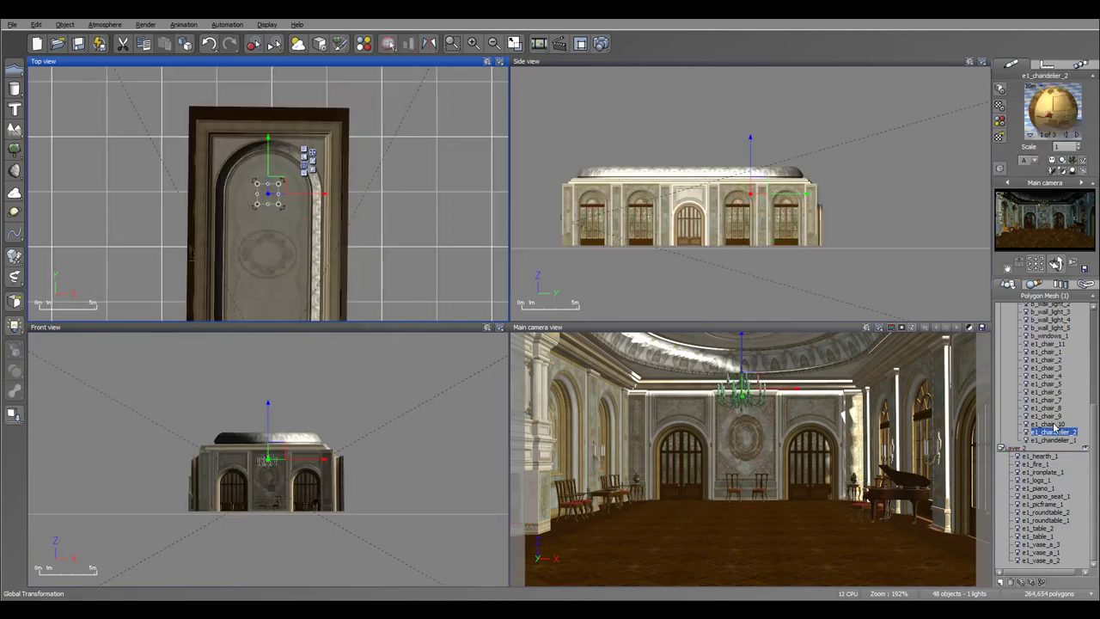
{"action": "left_click", "coordinate": [1053, 425]}
{"action": "left_click", "coordinate": [1051, 347], "text": "shift"}
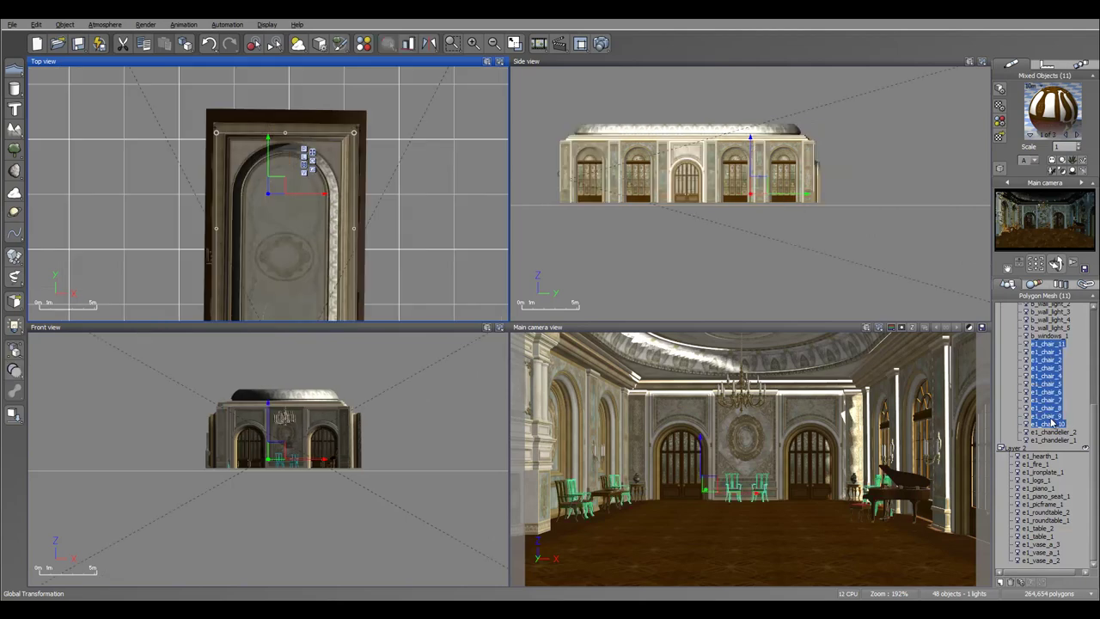
{"action": "left_click_drag", "start_coordinate": [1037, 457], "coordinate": [1049, 453]}
Collapse and hide Layer 2, and add another new layer below it.
{"action": "scroll", "coordinate": [1050, 453], "scroll_direction": "up", "scroll_amount": 5}
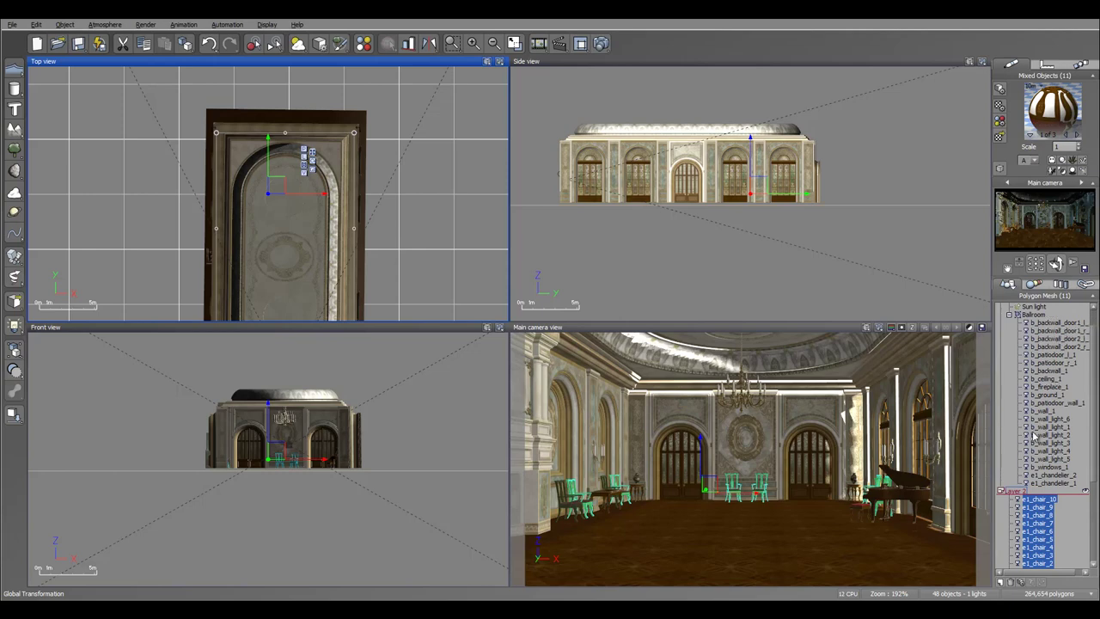
{"action": "left_click", "coordinate": [1000, 492]}
{"action": "left_click", "coordinate": [1092, 517]}
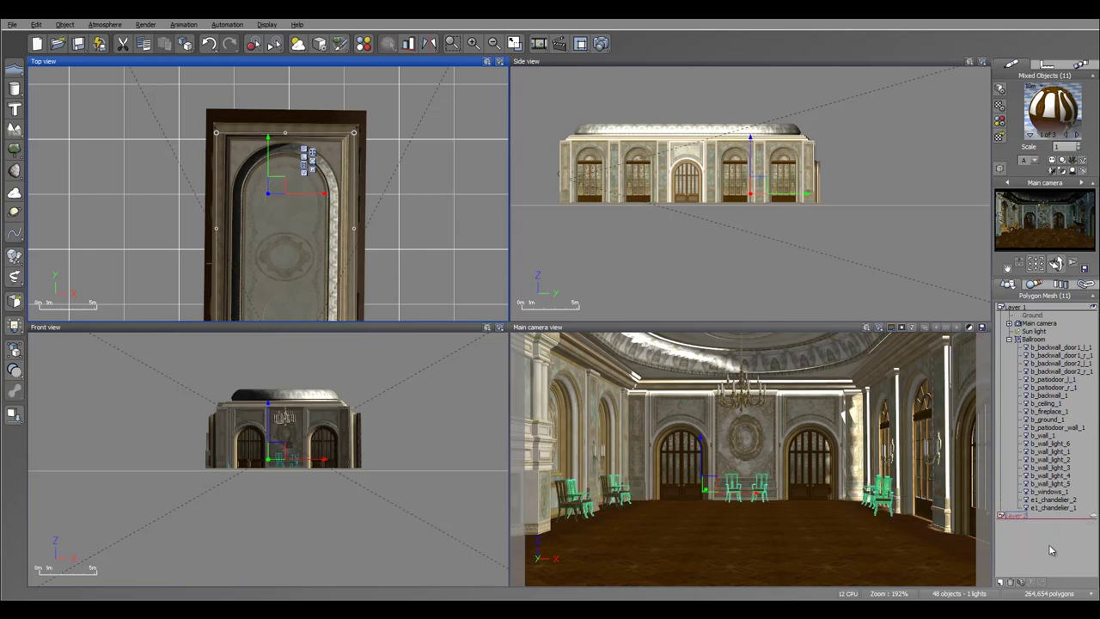
{"action": "left_click", "coordinate": [999, 583]}
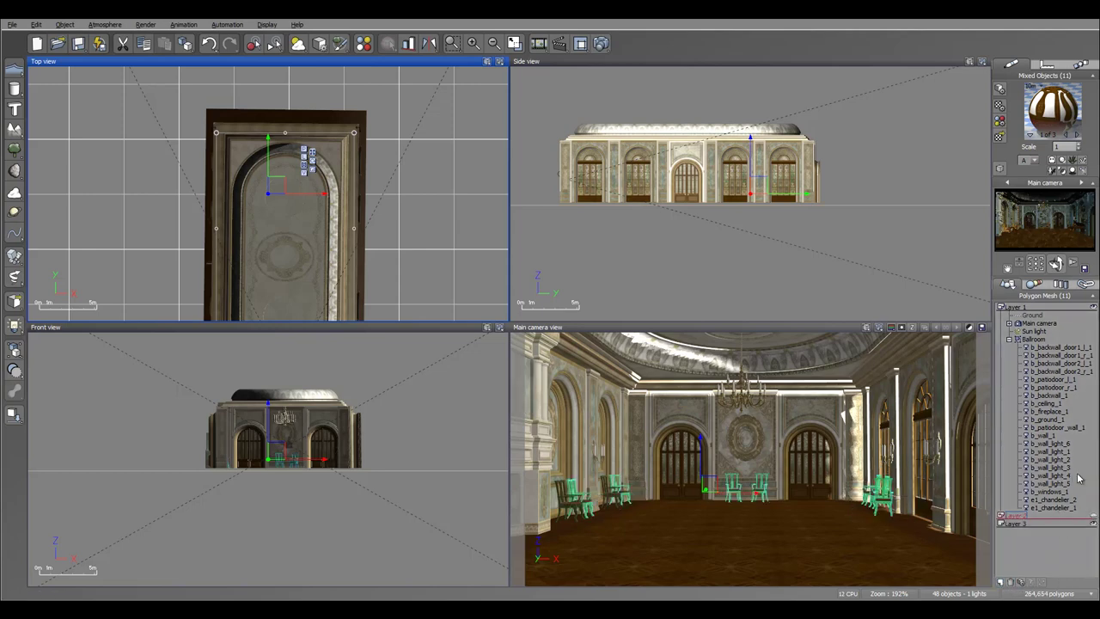
Move b_ceiling_1 and b_wall_1 from the Ballroom group into Layer 3.
{"action": "left_click", "coordinate": [1047, 403]}
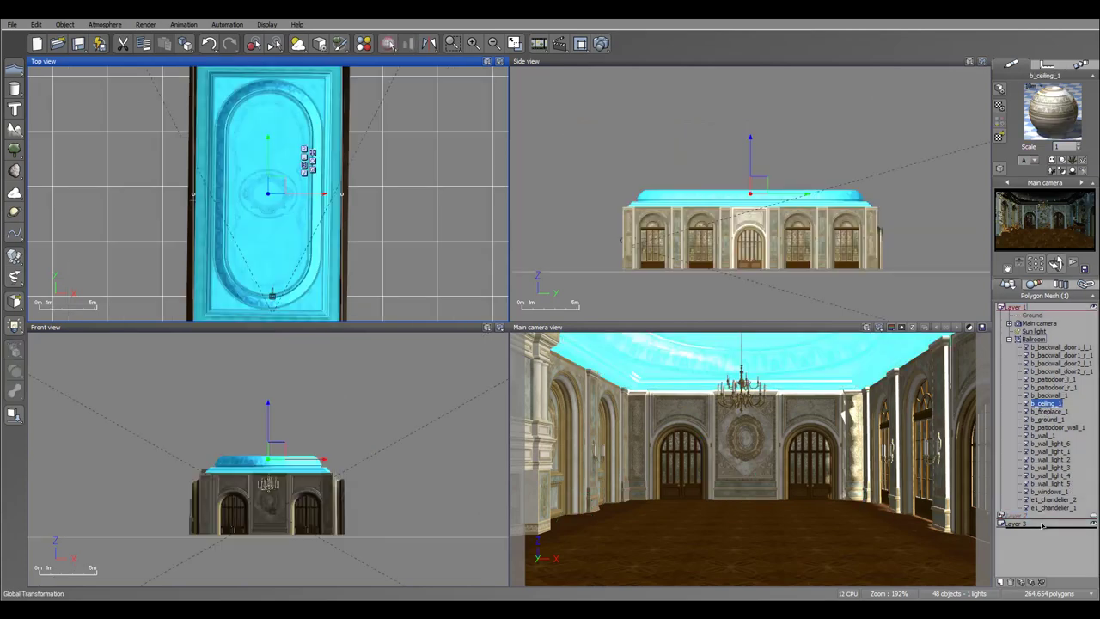
{"action": "left_click_drag", "start_coordinate": [1042, 530], "coordinate": [1041, 525]}
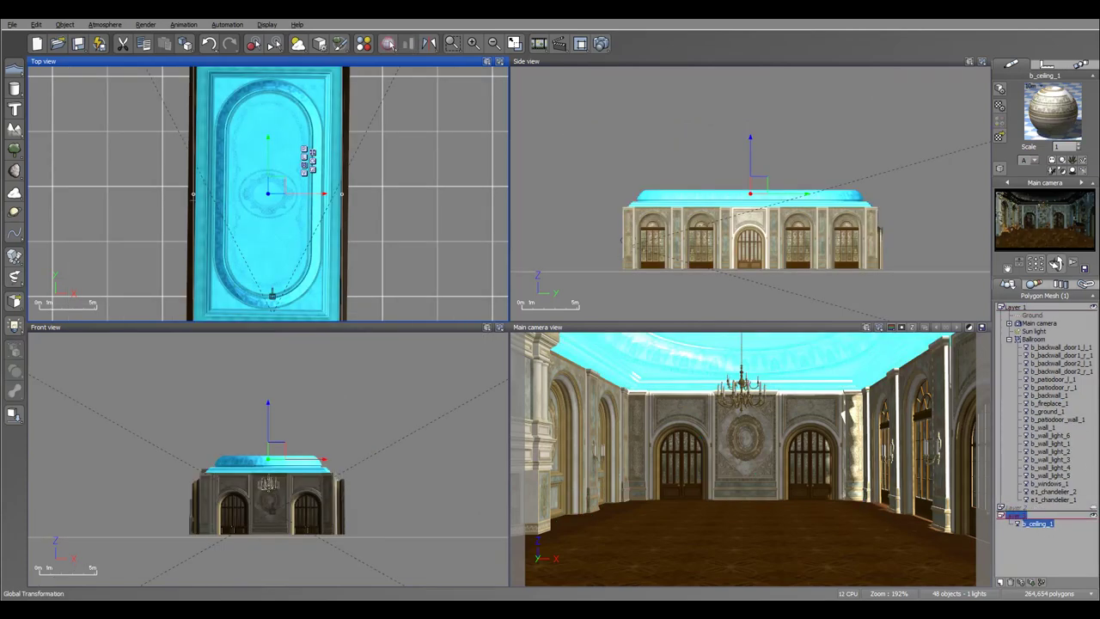
{"action": "left_click", "coordinate": [1043, 427]}
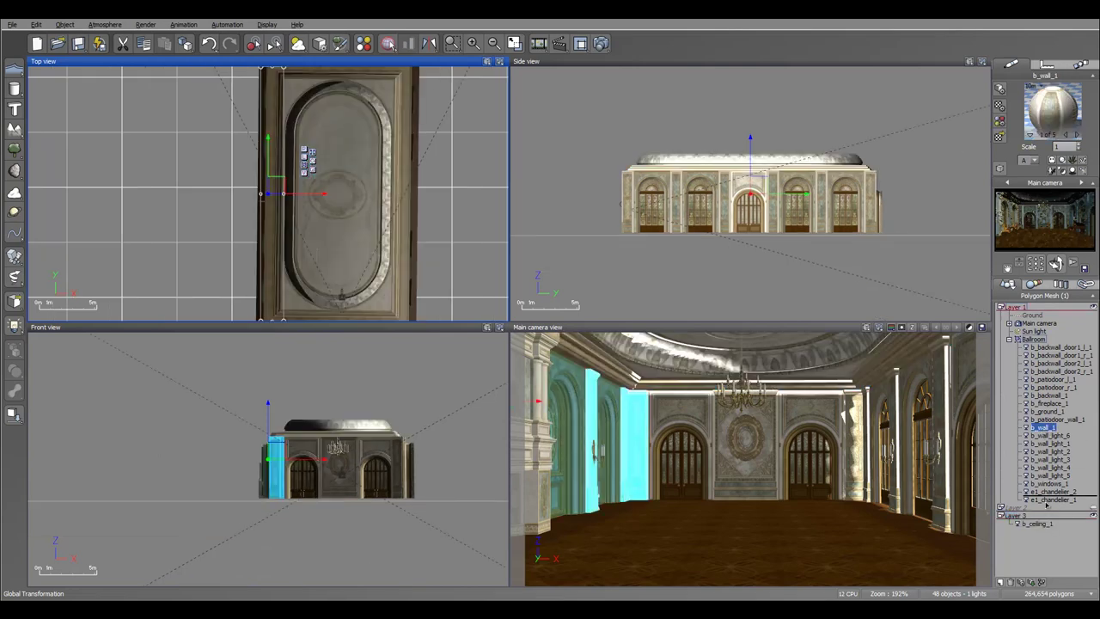
{"action": "left_click_drag", "start_coordinate": [1046, 505], "coordinate": [1045, 507]}
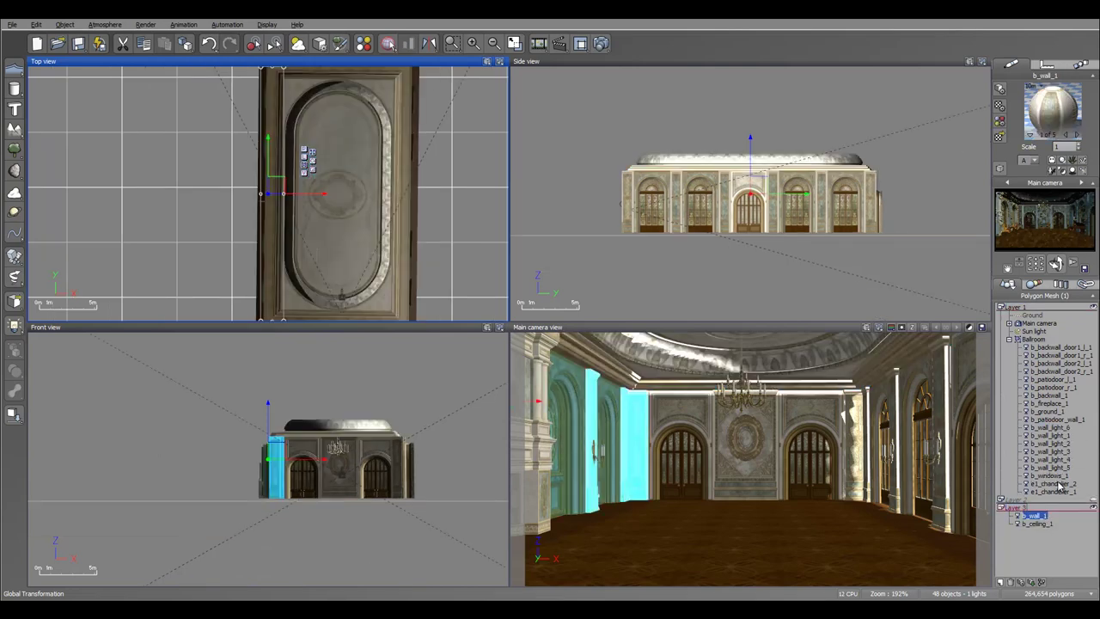
Move b_windows_1 and b_patiodoor_wall_1 from the Ballroom group into Layer 3.
{"action": "left_click", "coordinate": [1050, 475]}
{"action": "left_click_drag", "start_coordinate": [1048, 478], "coordinate": [1041, 507]}
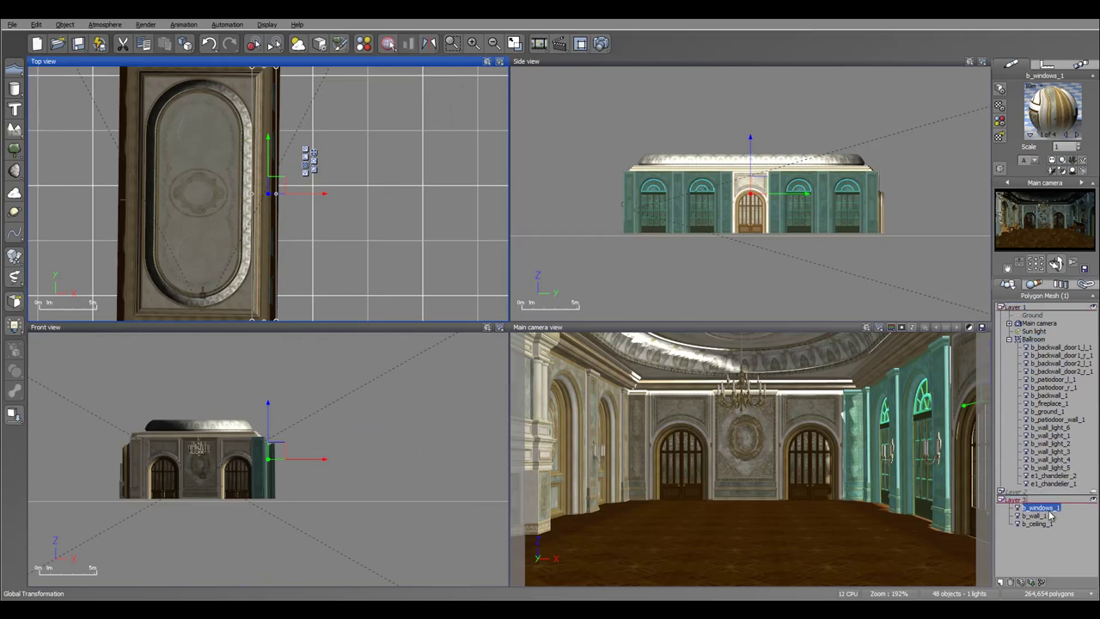
{"action": "left_click", "coordinate": [1055, 419]}
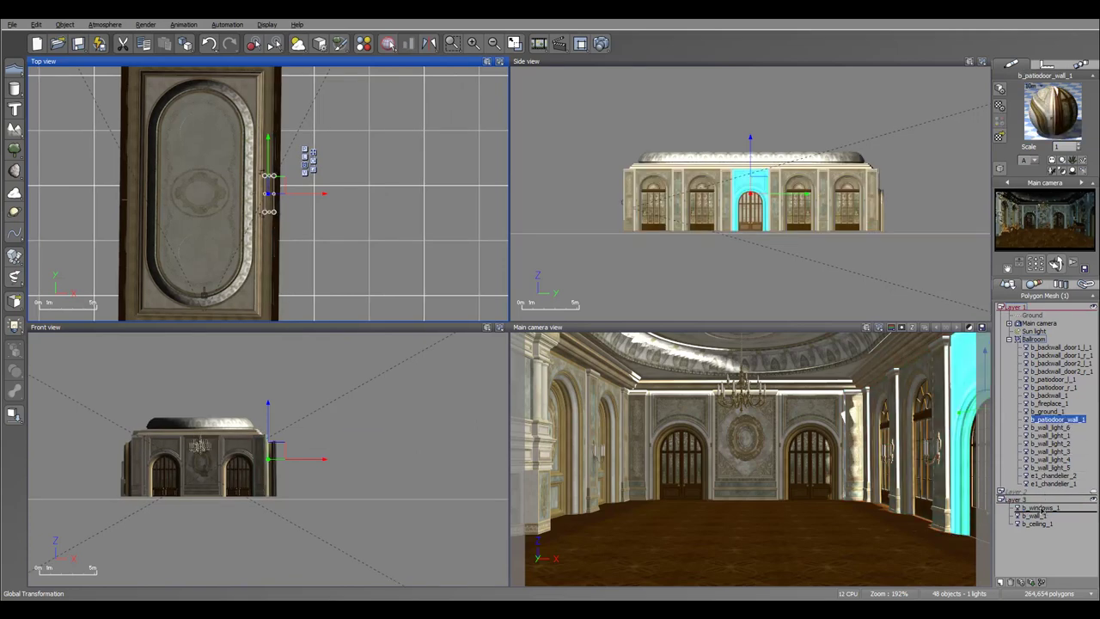
{"action": "left_click_drag", "start_coordinate": [1042, 511], "coordinate": [1043, 509]}
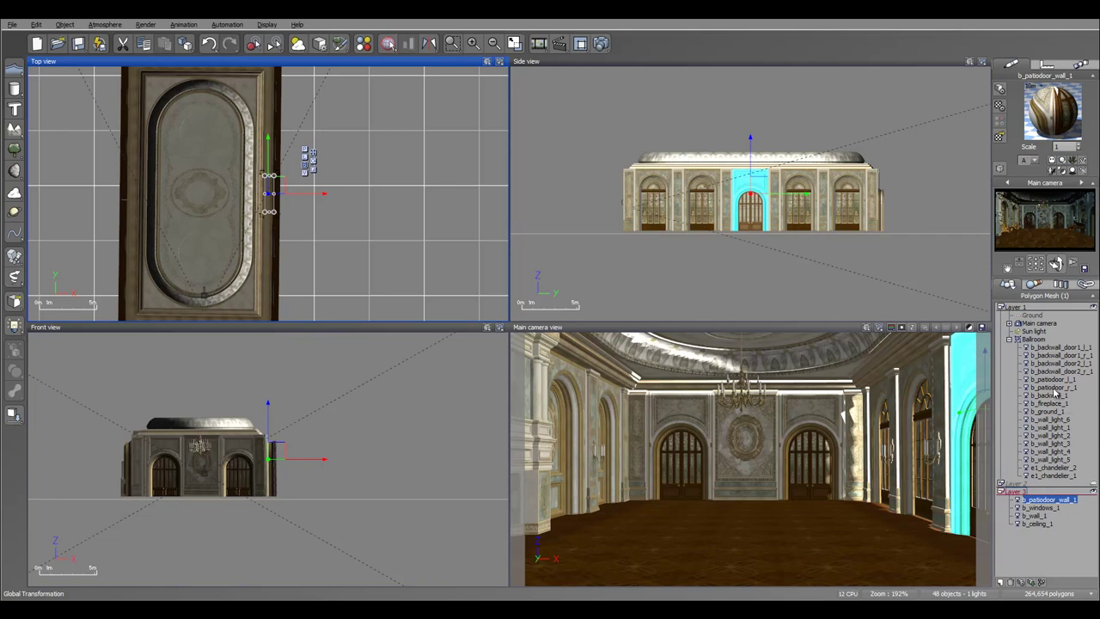
Move the four b_backwall_door objects and b_fireplace_1 from the Ballroom group into Layer 3.
{"action": "left_click", "coordinate": [1053, 387]}
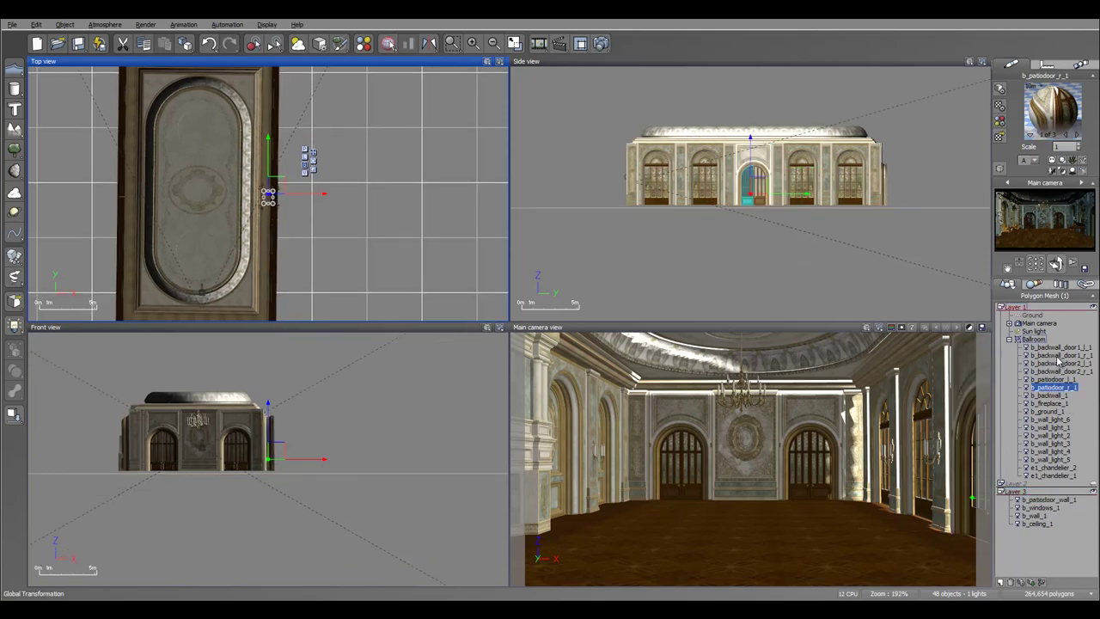
{"action": "left_click", "coordinate": [1058, 347]}
{"action": "left_click", "coordinate": [1061, 371], "text": "shift"}
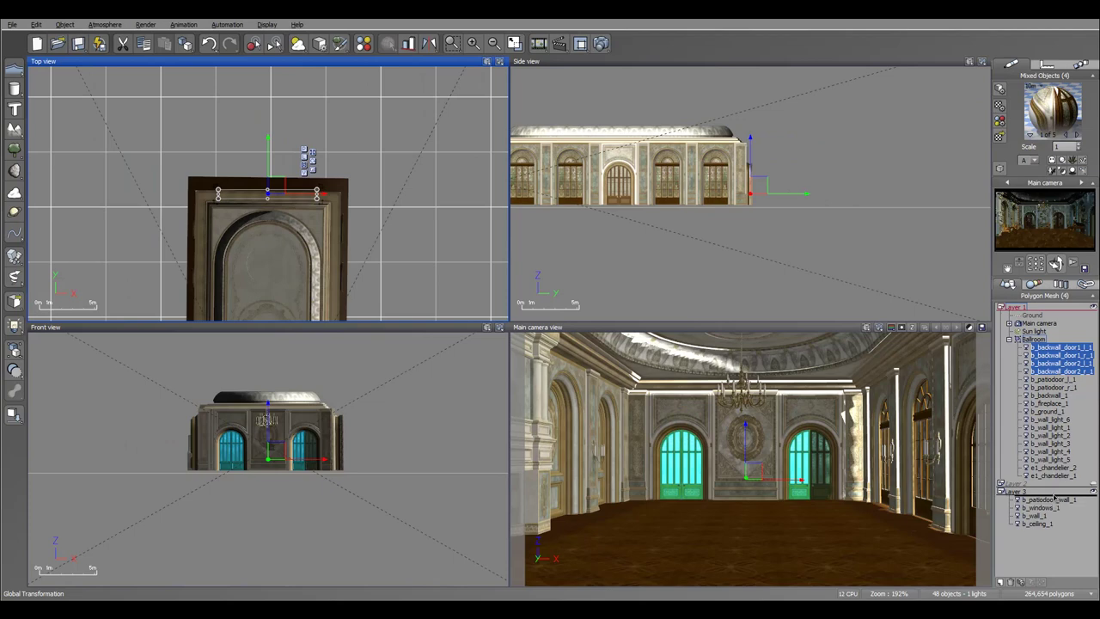
{"action": "left_click_drag", "start_coordinate": [1054, 497], "coordinate": [1050, 493]}
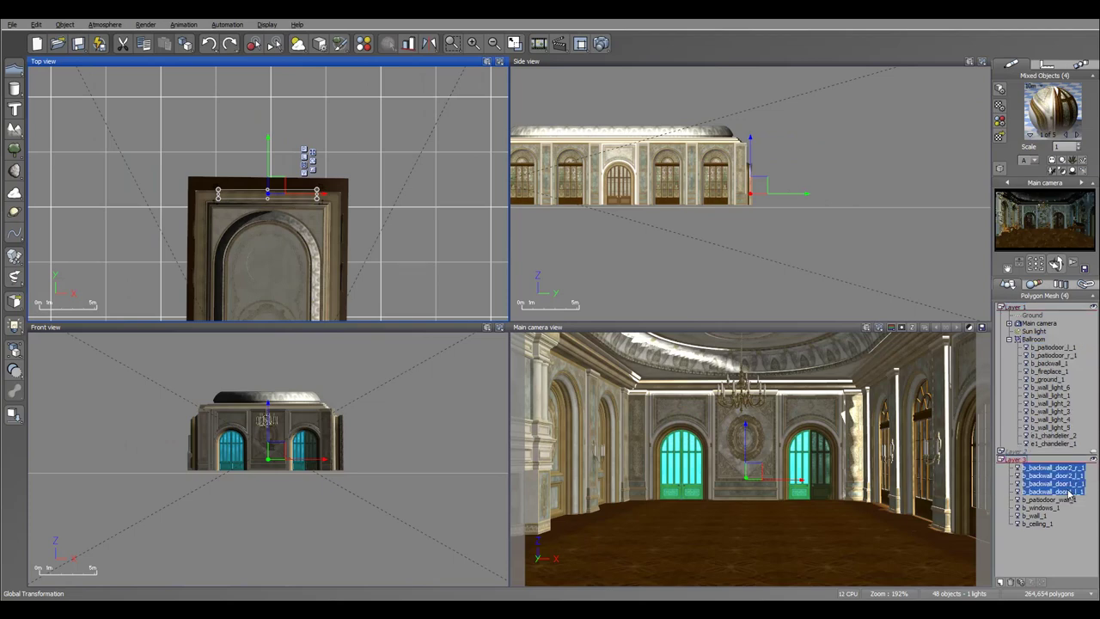
{"action": "left_click", "coordinate": [1049, 370]}
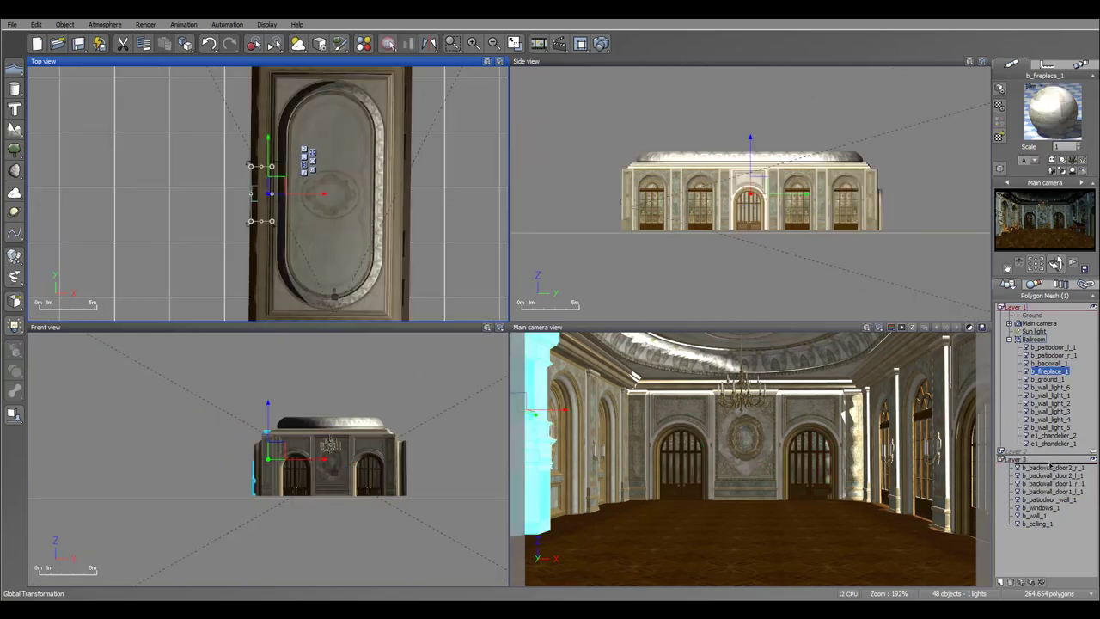
{"action": "left_click_drag", "start_coordinate": [1050, 465], "coordinate": [1048, 461]}
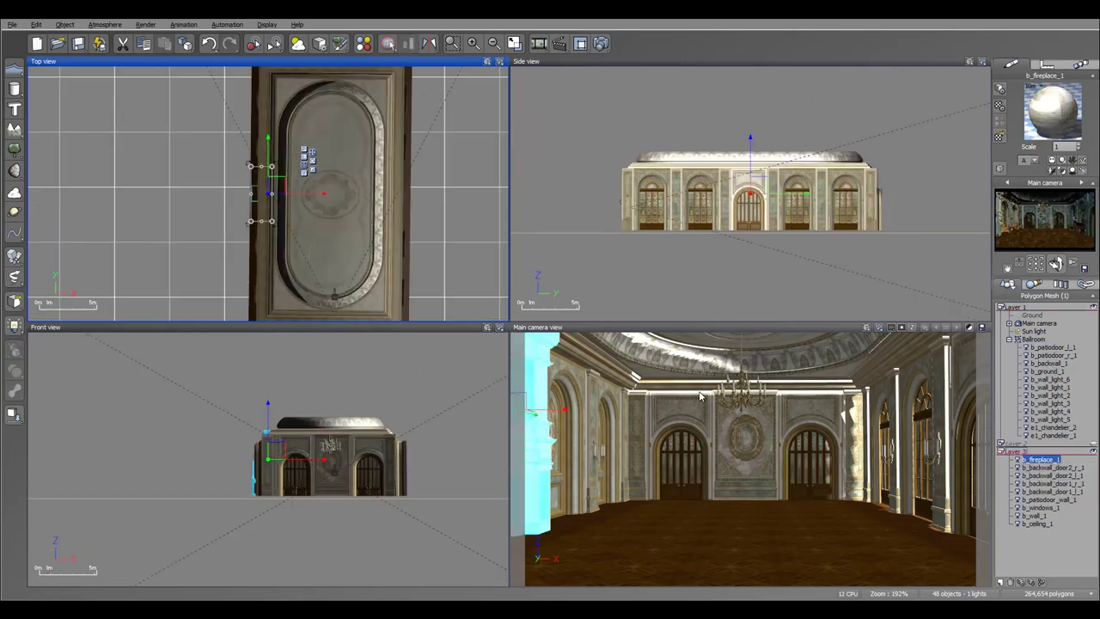
Collapse Layer 3 and hide it so the chandeliers and wall lights are exposed in the top view.
{"action": "left_click", "coordinate": [1001, 453]}
{"action": "right_click_drag", "start_coordinate": [421, 240], "coordinate": [429, 203]}
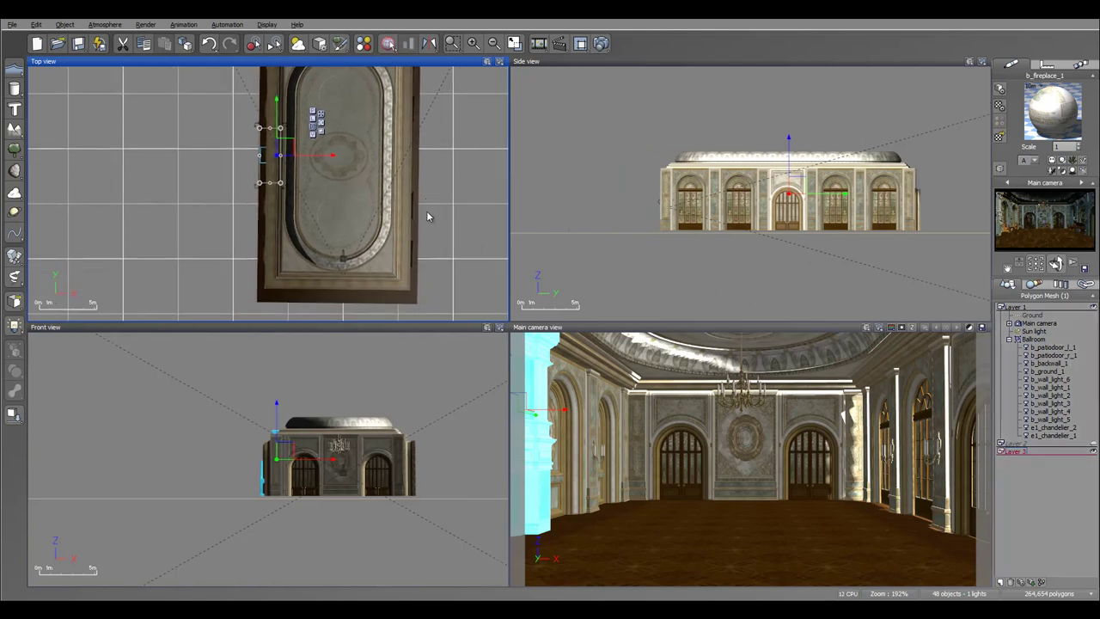
{"action": "left_click", "coordinate": [1093, 454]}
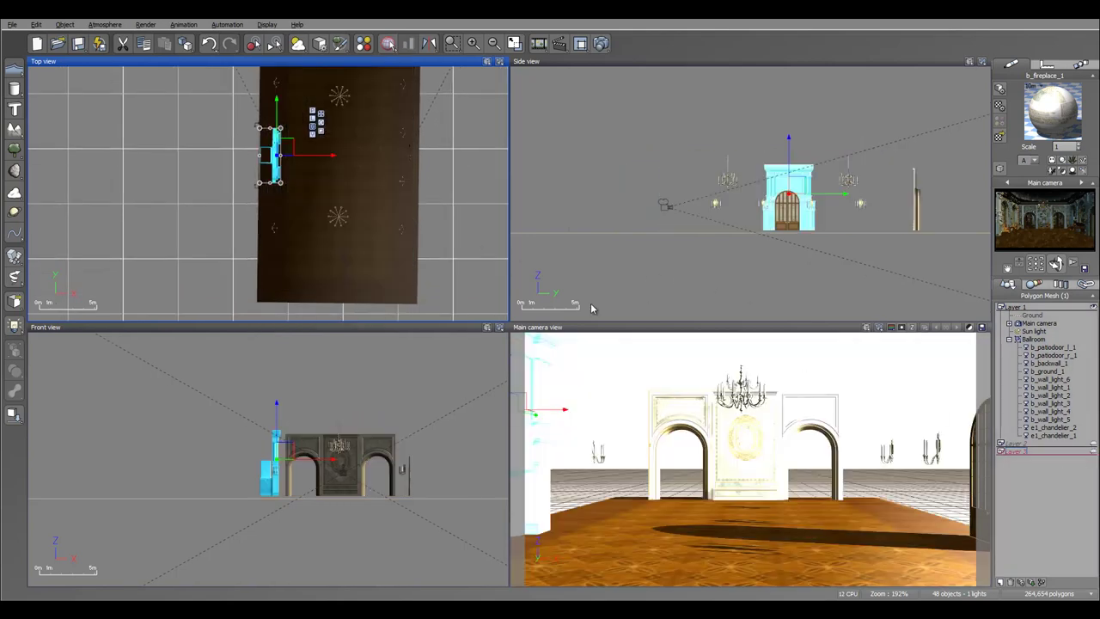
{"action": "scroll", "coordinate": [371, 154], "scroll_direction": "up", "scroll_amount": 5}
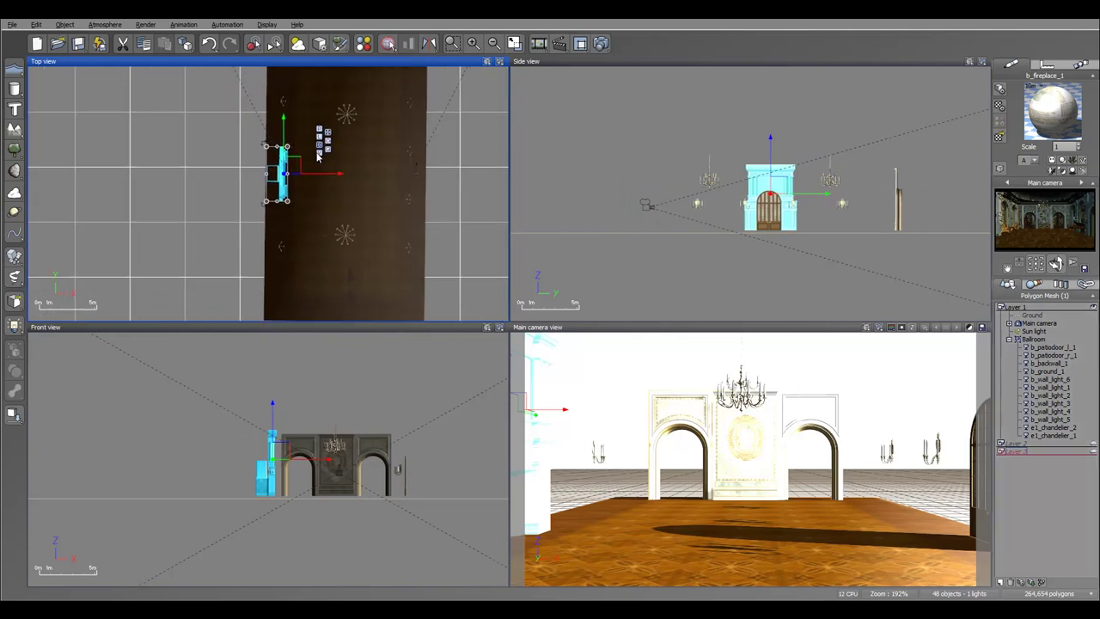
{"action": "right_click_drag", "start_coordinate": [435, 198], "coordinate": [401, 256]}
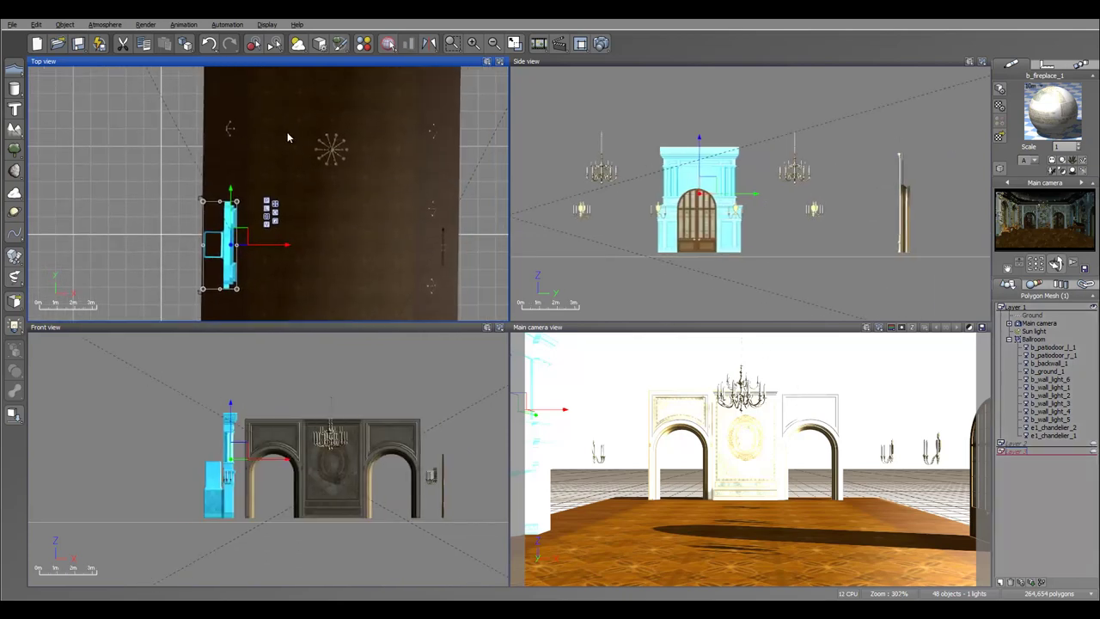
{"action": "right_click_drag", "start_coordinate": [368, 137], "coordinate": [270, 183]}
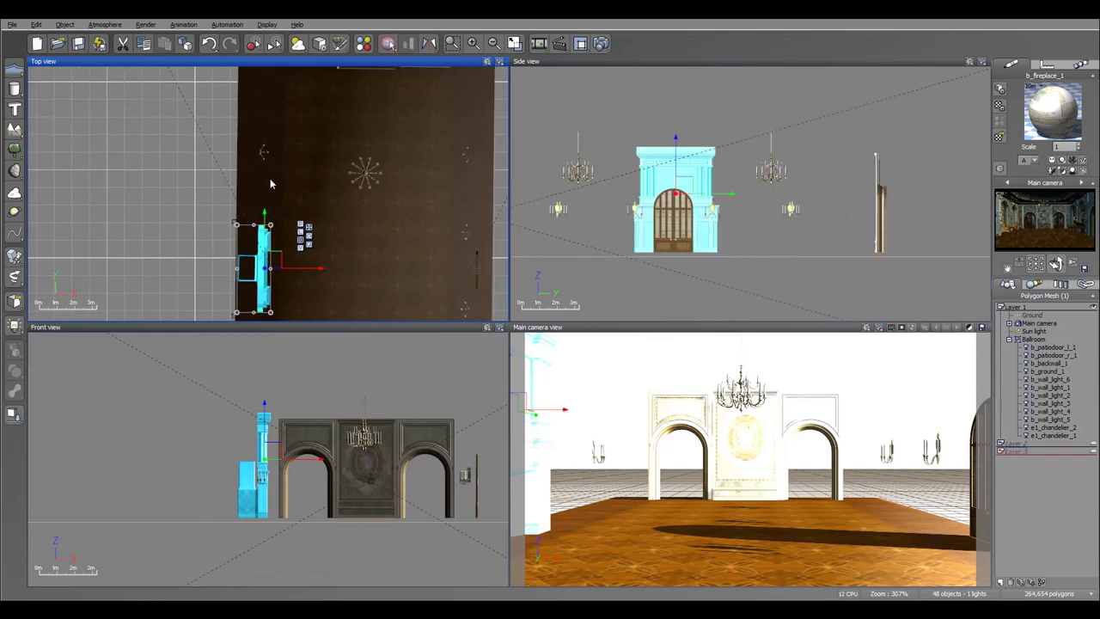
{"action": "right_click_drag", "start_coordinate": [404, 194], "coordinate": [393, 137]}
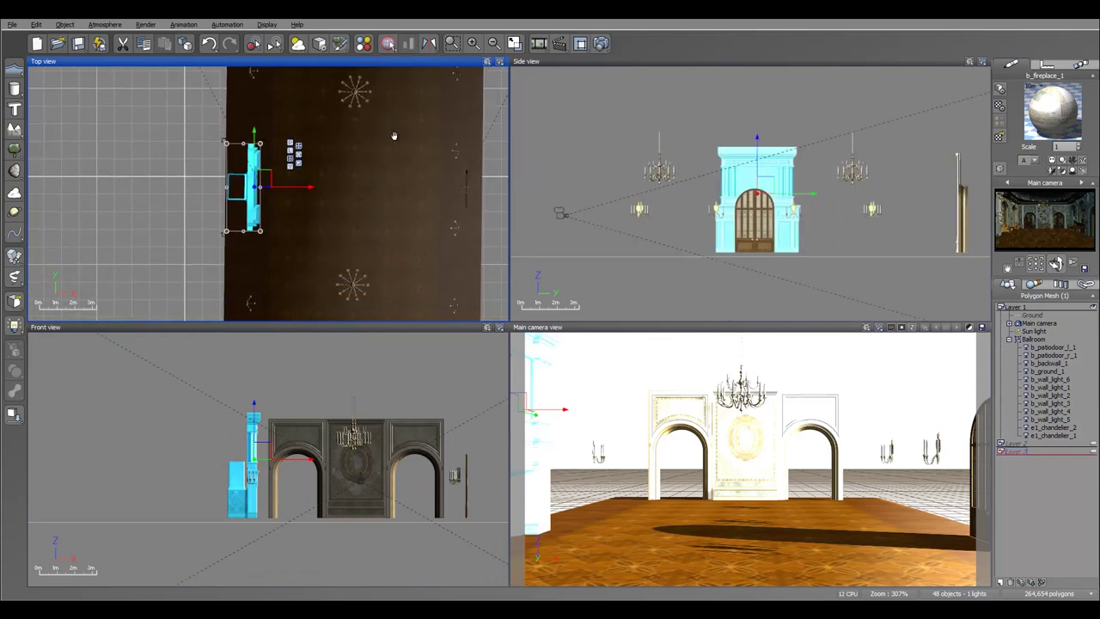
Collapse the Ballroom group and select it together with the contents of Layers 2 and 3.
{"action": "left_click", "coordinate": [1009, 340]}
{"action": "left_click", "coordinate": [1033, 340]}
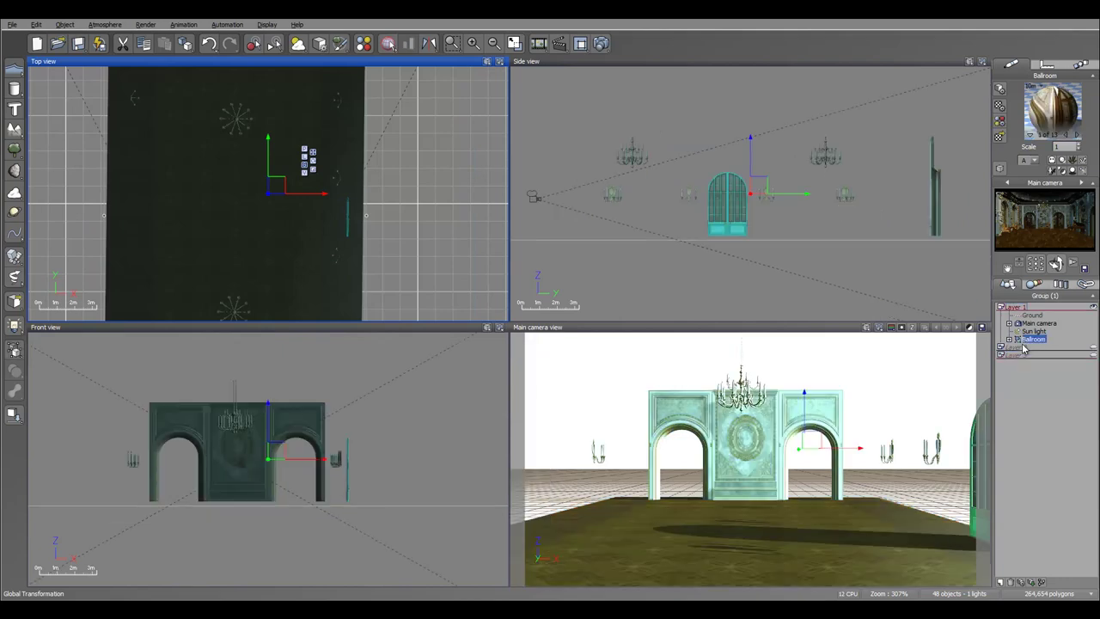
{"action": "left_click", "coordinate": [1022, 354], "text": "shift"}
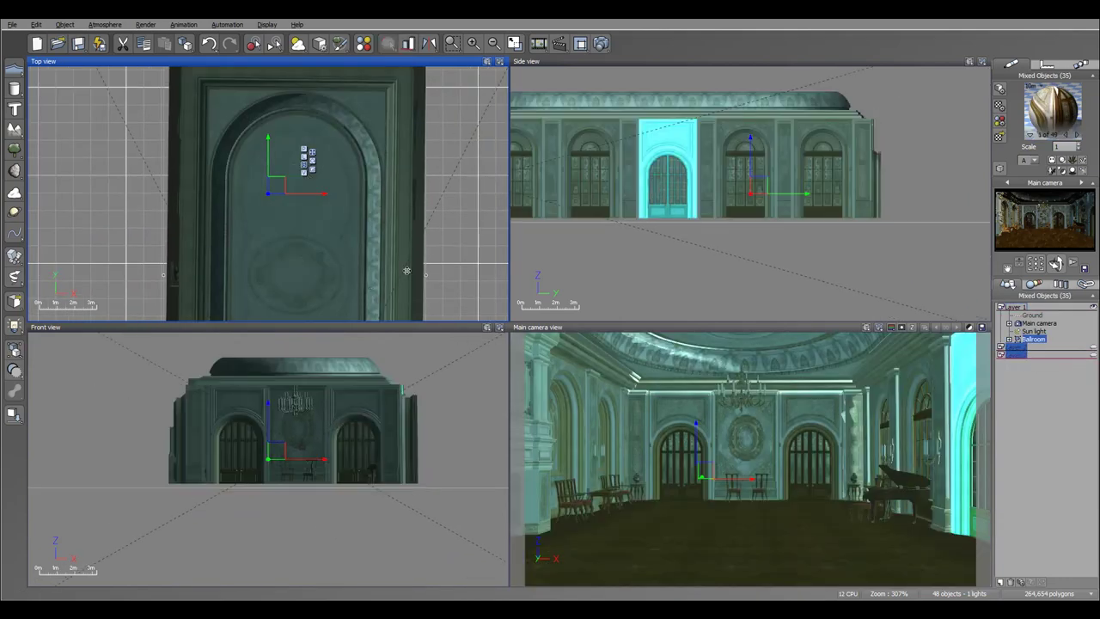
{"action": "right_click_drag", "start_coordinate": [406, 271], "coordinate": [396, 208]}
{"action": "scroll", "coordinate": [397, 206], "scroll_direction": "down", "scroll_amount": 1}
{"action": "scroll", "coordinate": [398, 205], "scroll_direction": "up", "scroll_amount": 2}
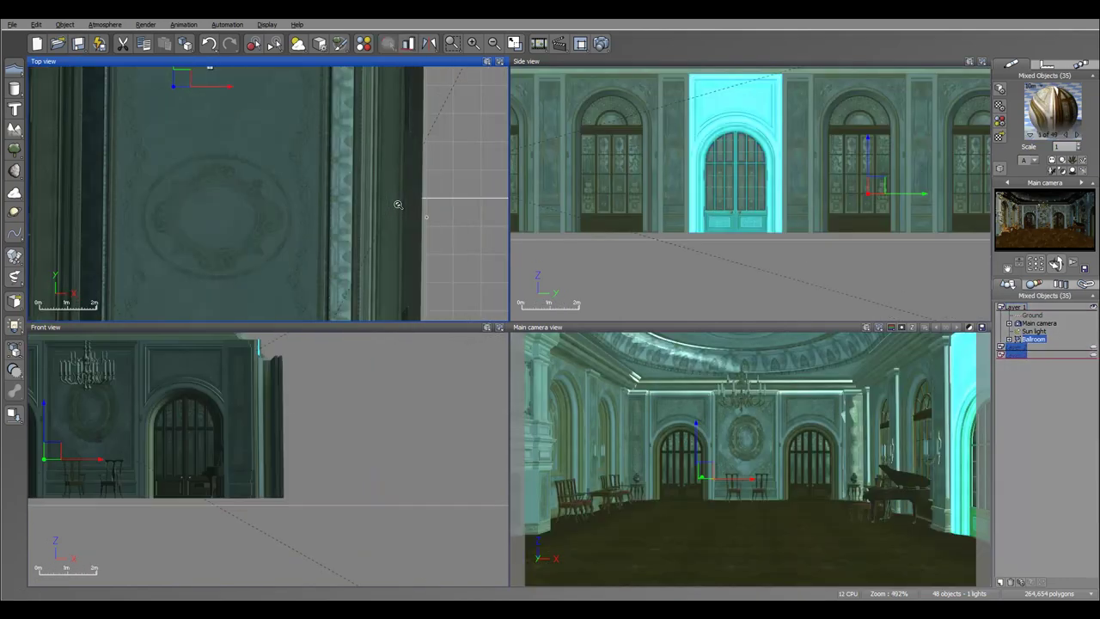
Rotate the selected ballroom objects slightly in the top view so the walls line up with the grid, and deselect everything.
{"action": "right_click_drag", "start_coordinate": [445, 162], "coordinate": [455, 297]}
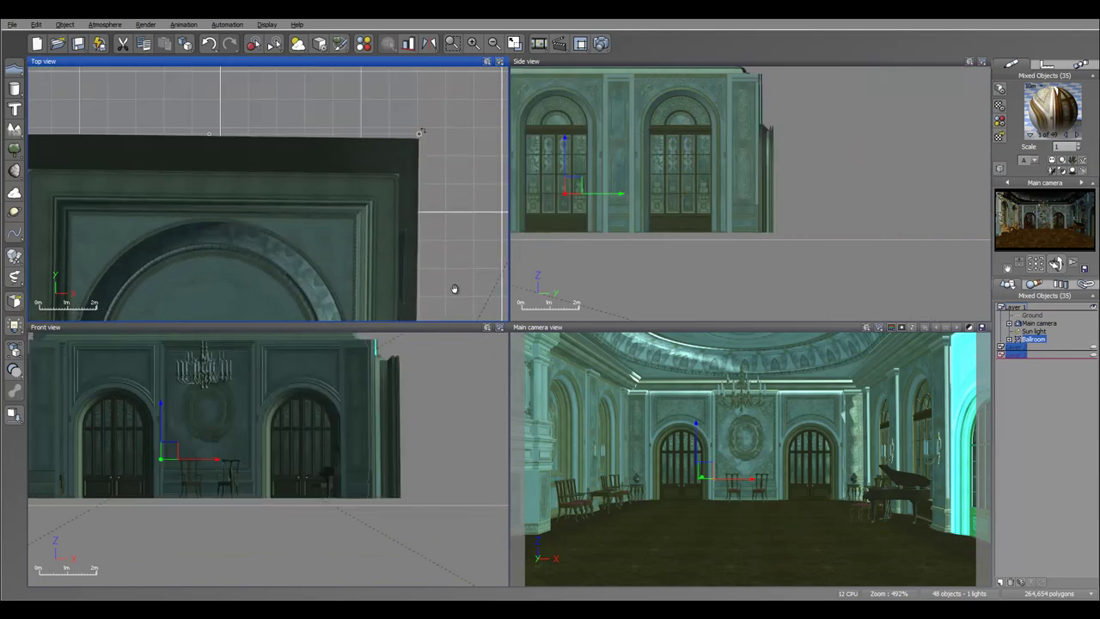
{"action": "left_click_drag", "start_coordinate": [425, 129], "coordinate": [422, 123]}
{"action": "right_click_drag", "start_coordinate": [422, 123], "coordinate": [422, 123]}
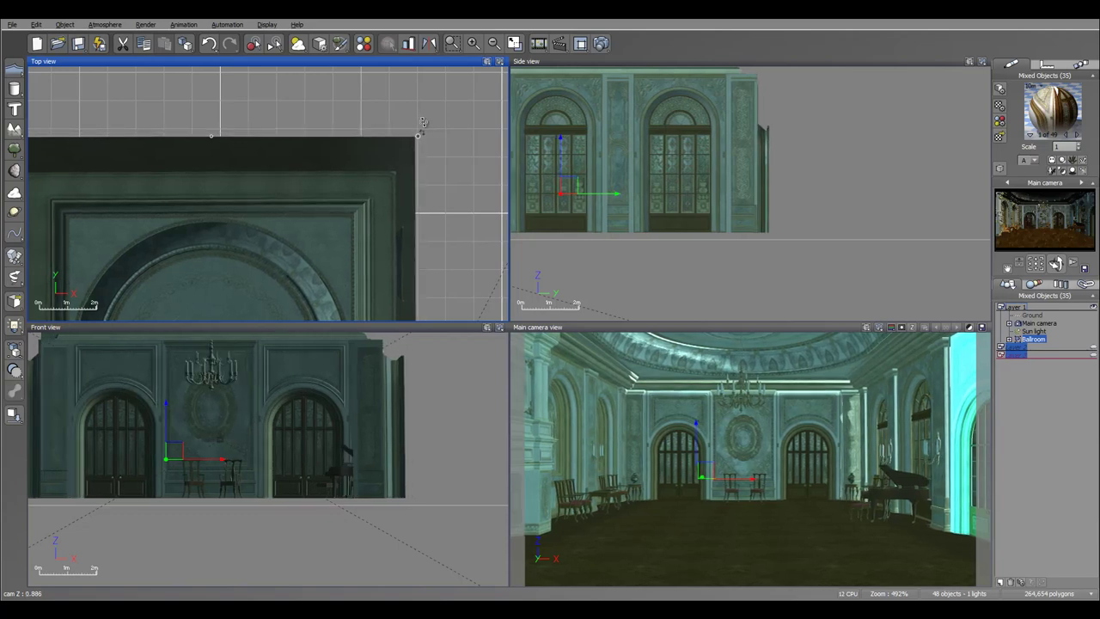
{"action": "right_click_drag", "start_coordinate": [444, 229], "coordinate": [432, 105]}
{"action": "left_click", "coordinate": [1039, 381]}
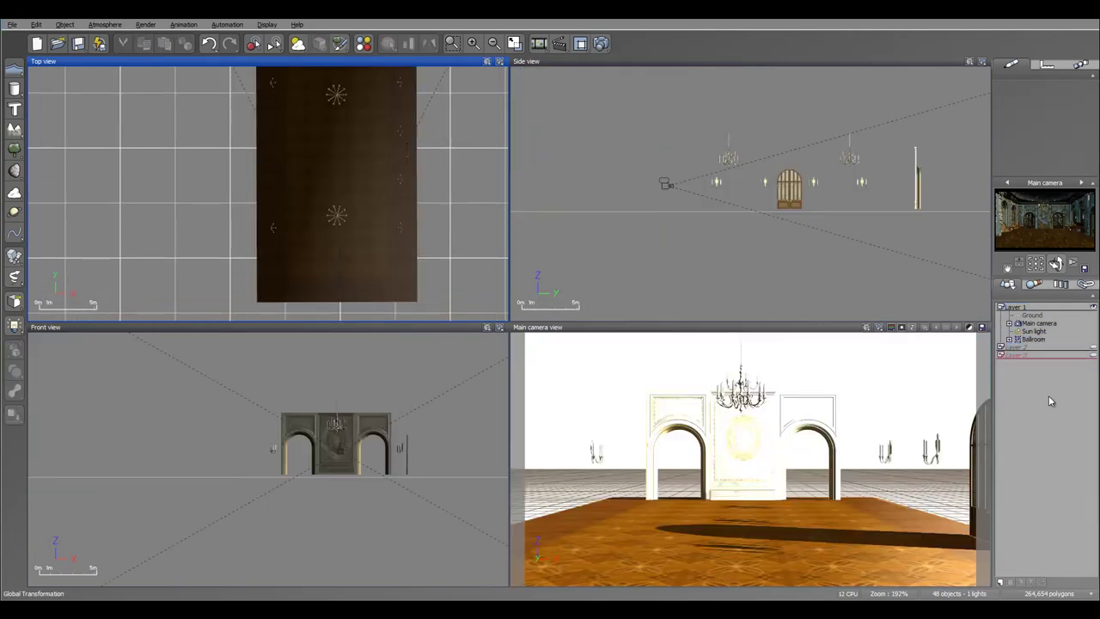
Create a new layer below Layer 3 and rename it Lights.
{"action": "double_click", "coordinate": [1034, 339]}
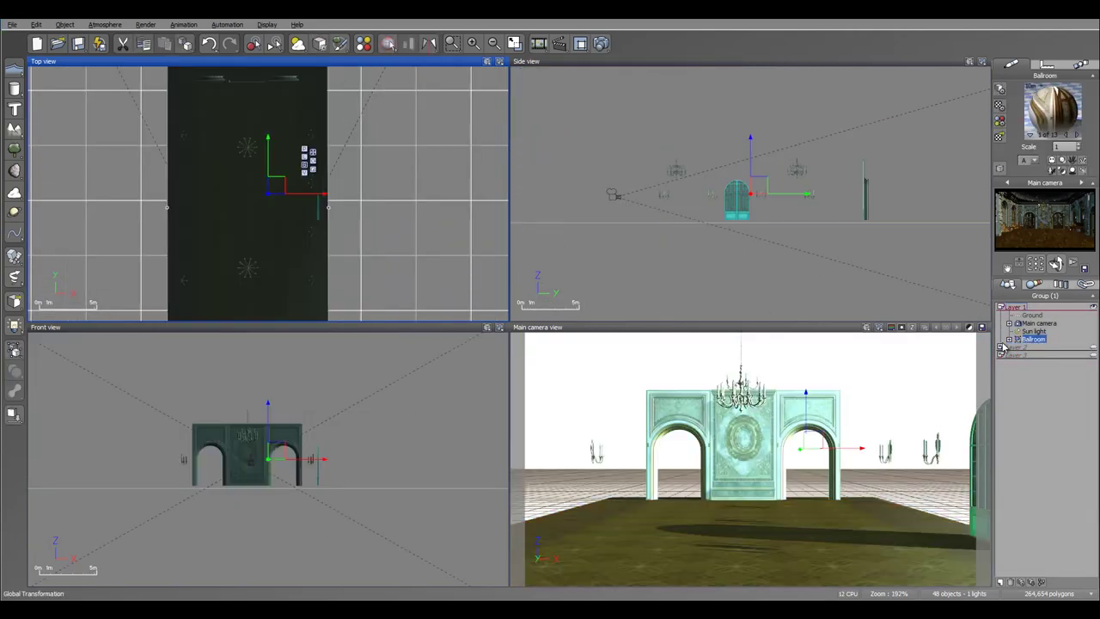
{"action": "right_click_drag", "start_coordinate": [332, 237], "coordinate": [392, 245]}
{"action": "scroll", "coordinate": [280, 172], "scroll_direction": "up", "scroll_amount": 2}
{"action": "right_click_drag", "start_coordinate": [220, 193], "coordinate": [195, 252]}
{"action": "right_click_drag", "start_coordinate": [291, 189], "coordinate": [297, 155]}
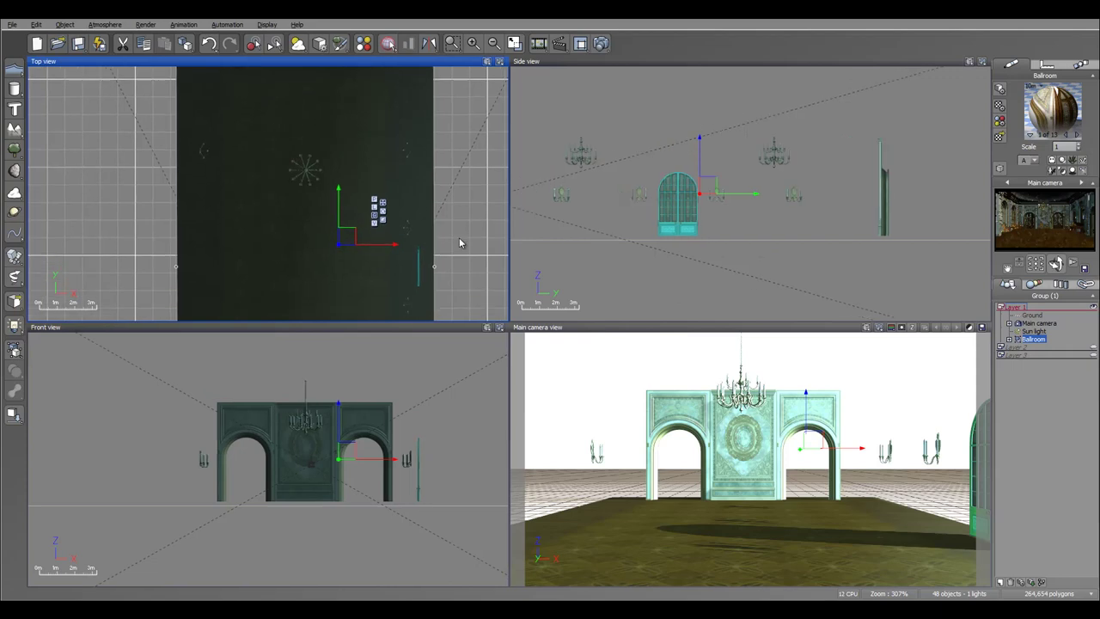
{"action": "left_click", "coordinate": [999, 583]}
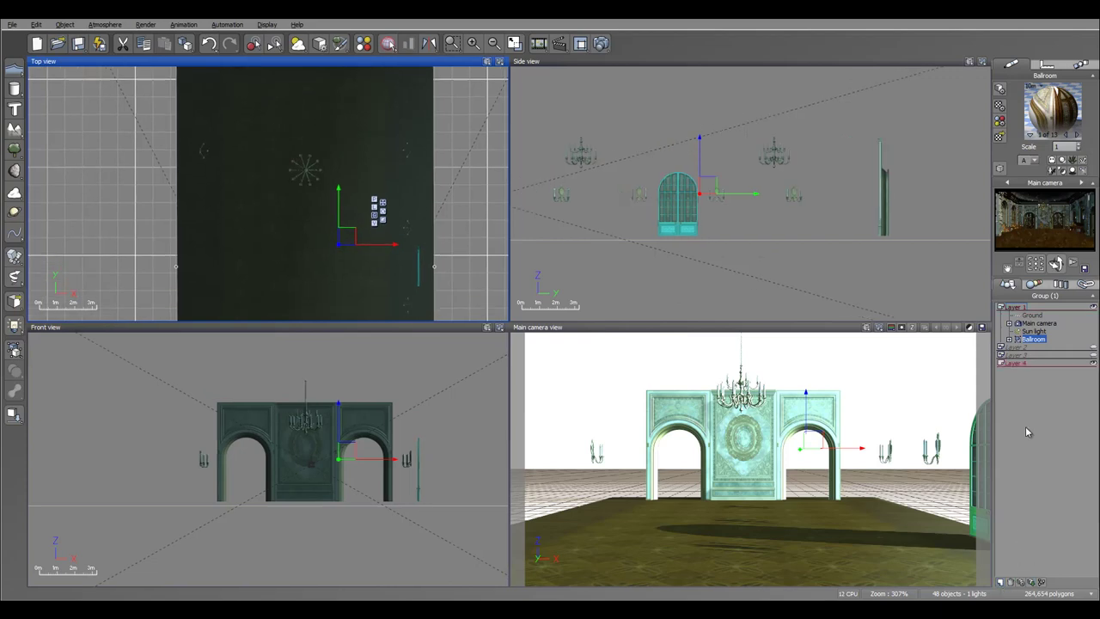
{"action": "left_click", "coordinate": [1016, 363]}
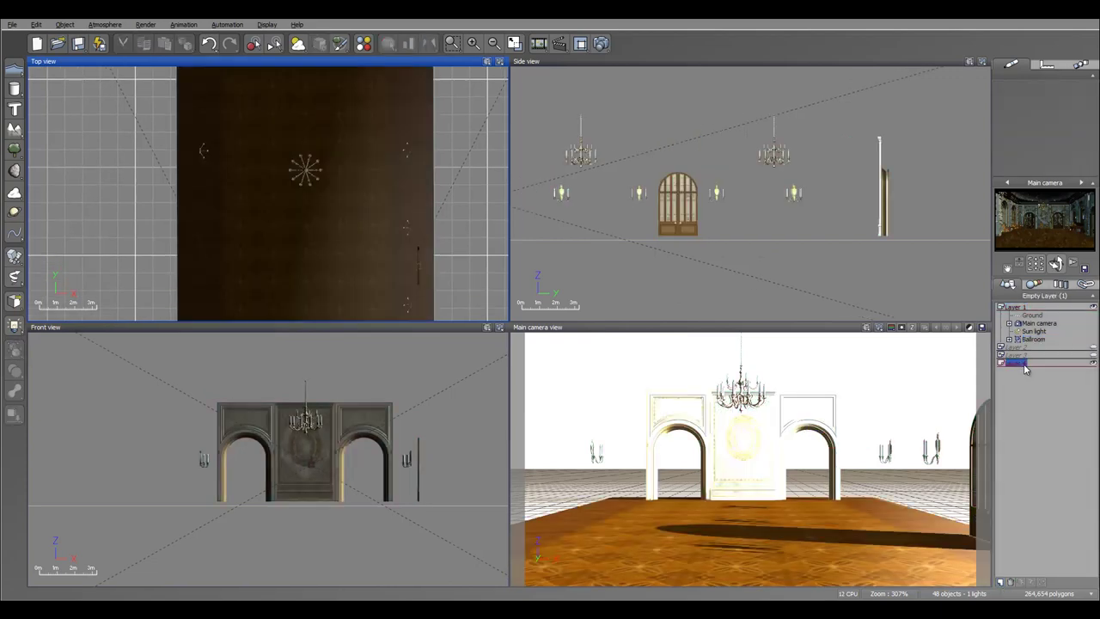
{"action": "double_click", "coordinate": [1016, 363]}
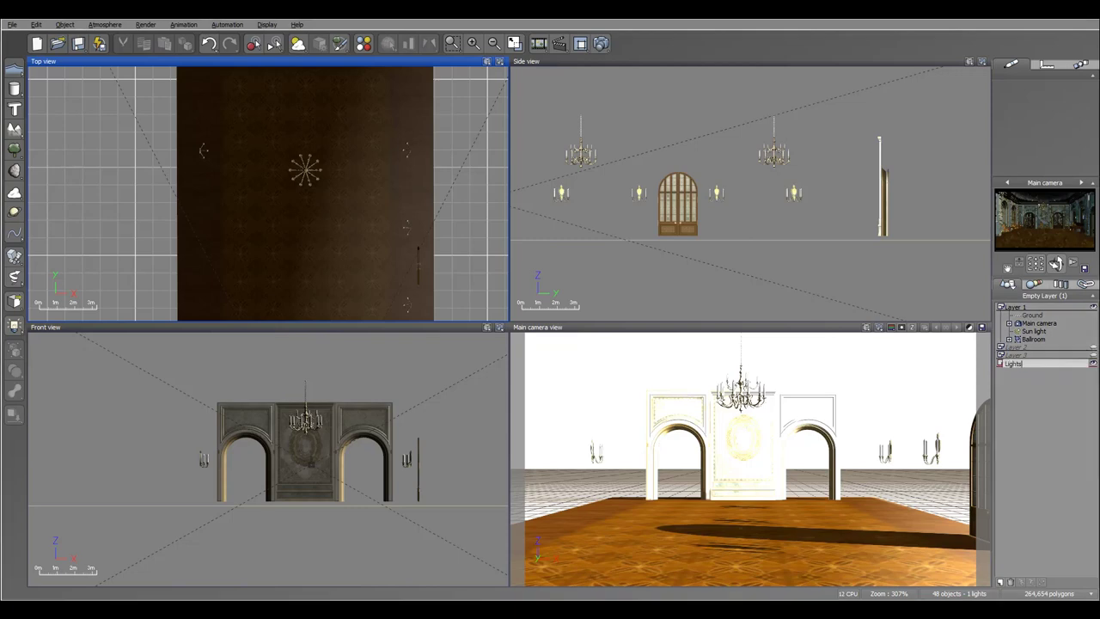
{"action": "key", "text": "Return"}
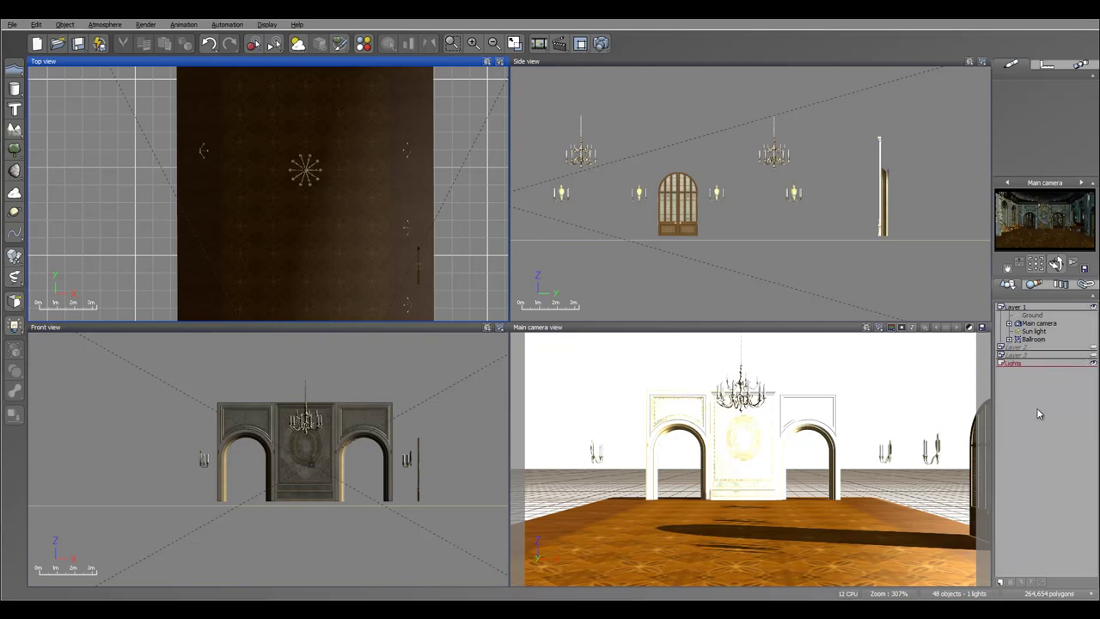
Add a quadratic light to the Lights layer.
{"action": "left_click", "coordinate": [1028, 364]}
{"action": "left_click", "coordinate": [16, 325]}
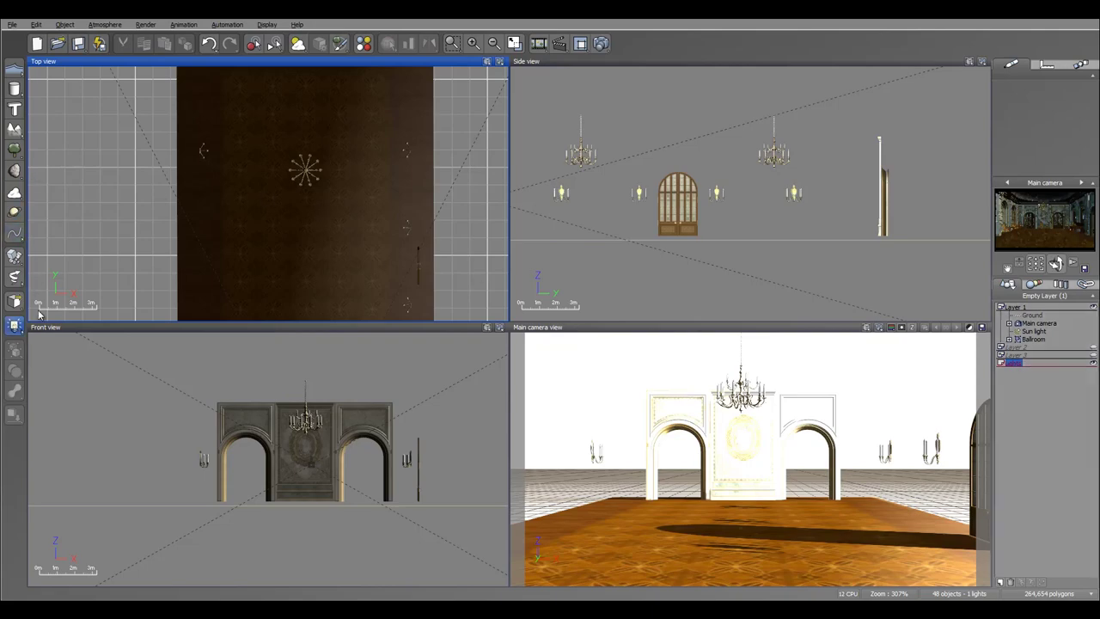
{"action": "left_click_drag", "start_coordinate": [272, 187], "coordinate": [312, 174]}
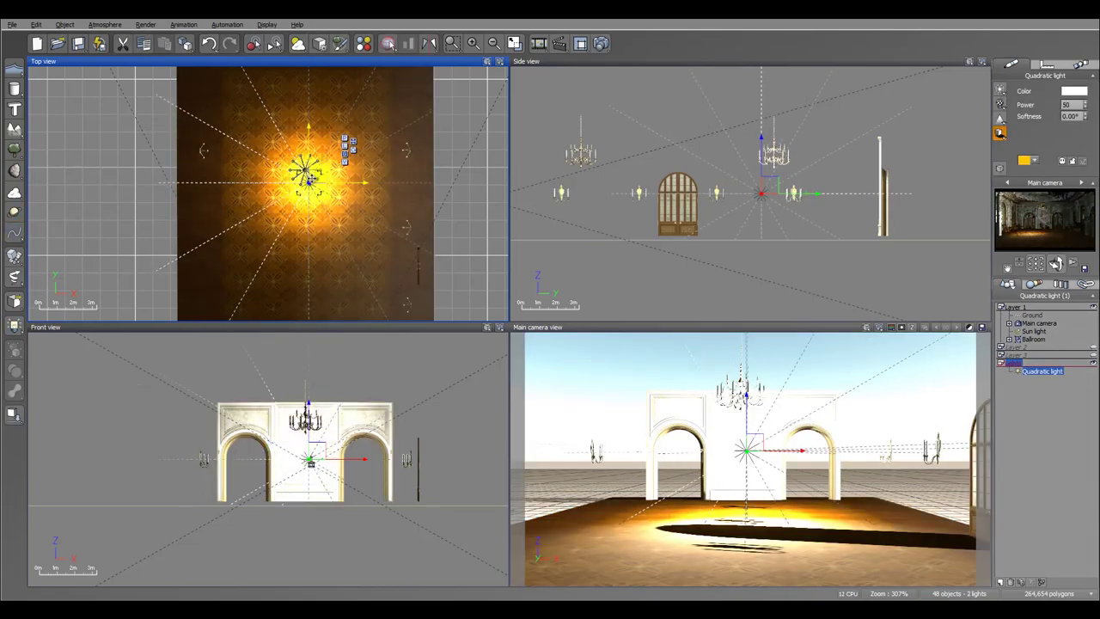
Move the quadratic light over one outer candle of the far wall sconce and raise it just above the flame tip.
{"action": "scroll", "coordinate": [335, 180], "scroll_direction": "up", "scroll_amount": 5}
{"action": "scroll", "coordinate": [346, 247], "scroll_direction": "down", "scroll_amount": 5}
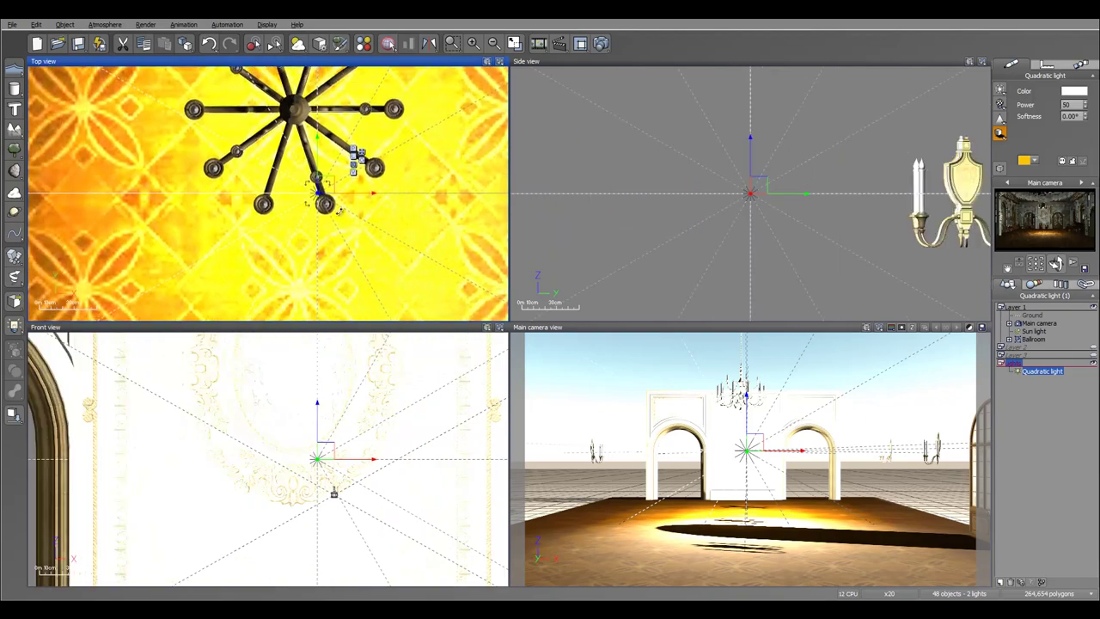
{"action": "left_click_drag", "start_coordinate": [388, 230], "coordinate": [124, 128]}
{"action": "right_click_drag", "start_coordinate": [250, 214], "coordinate": [256, 214]}
{"action": "scroll", "coordinate": [255, 214], "scroll_direction": "up", "scroll_amount": 4}
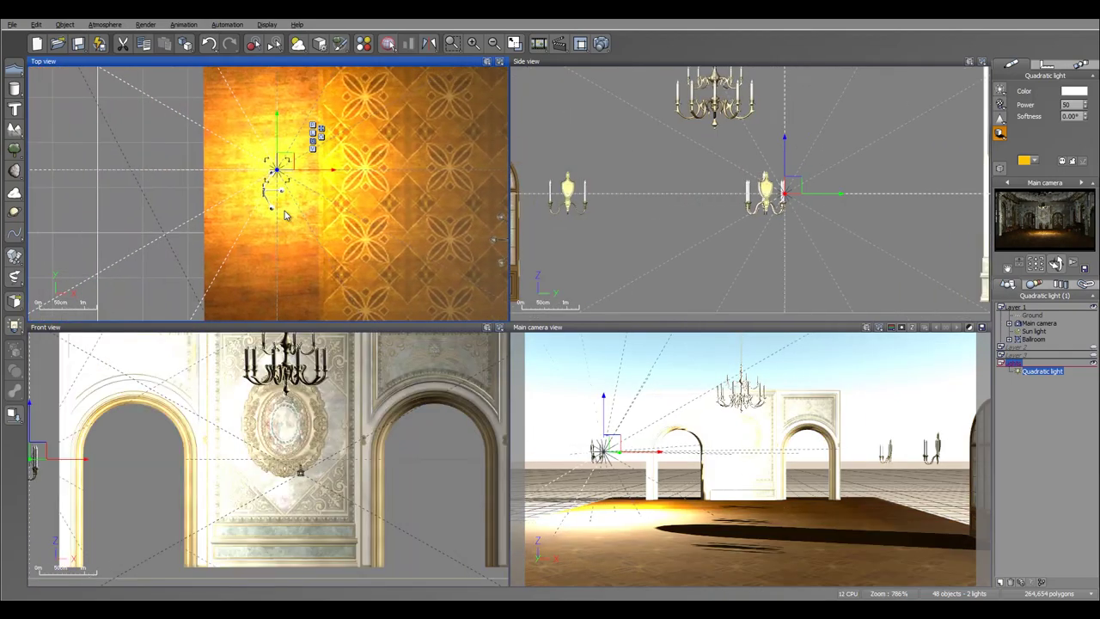
{"action": "left_click_drag", "start_coordinate": [300, 175], "coordinate": [294, 180]}
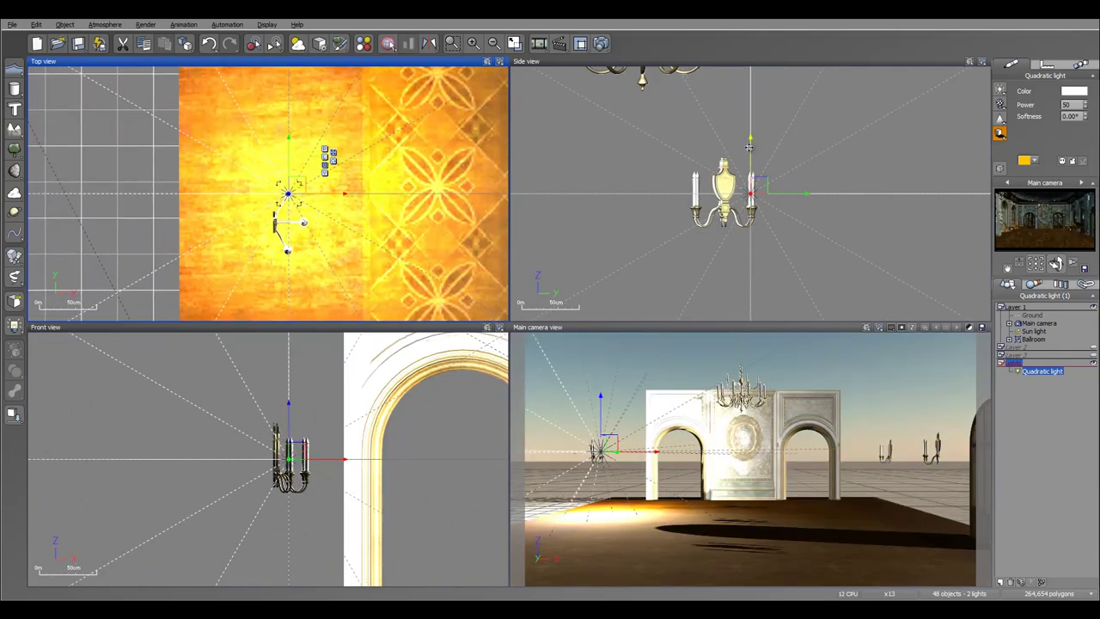
{"action": "left_click_drag", "start_coordinate": [748, 147], "coordinate": [753, 127]}
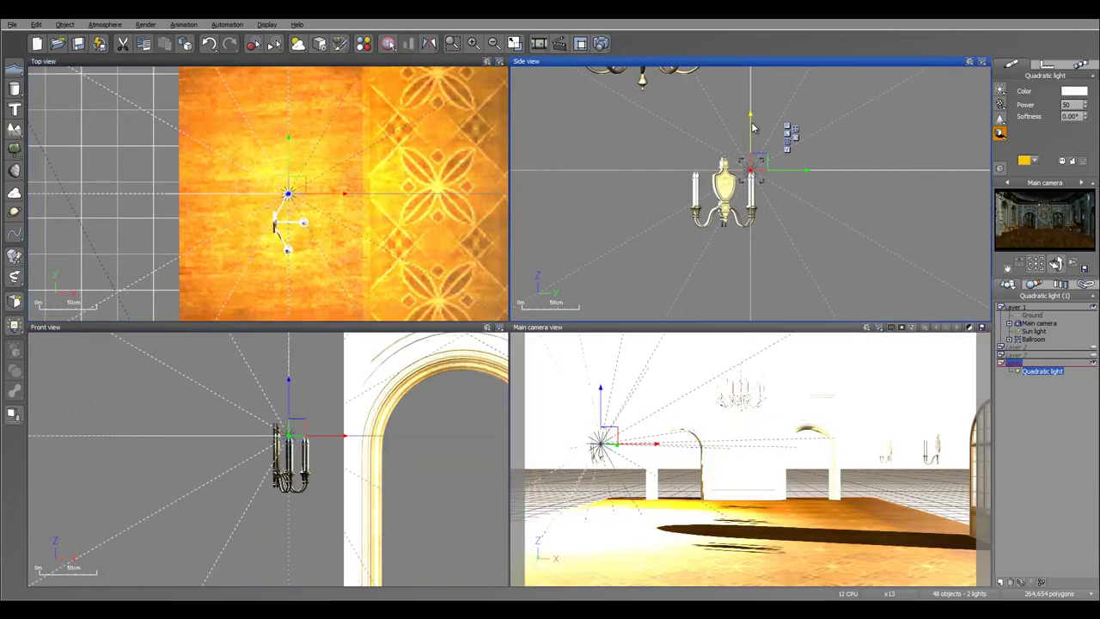
{"action": "right_click_drag", "start_coordinate": [319, 420], "coordinate": [346, 381]}
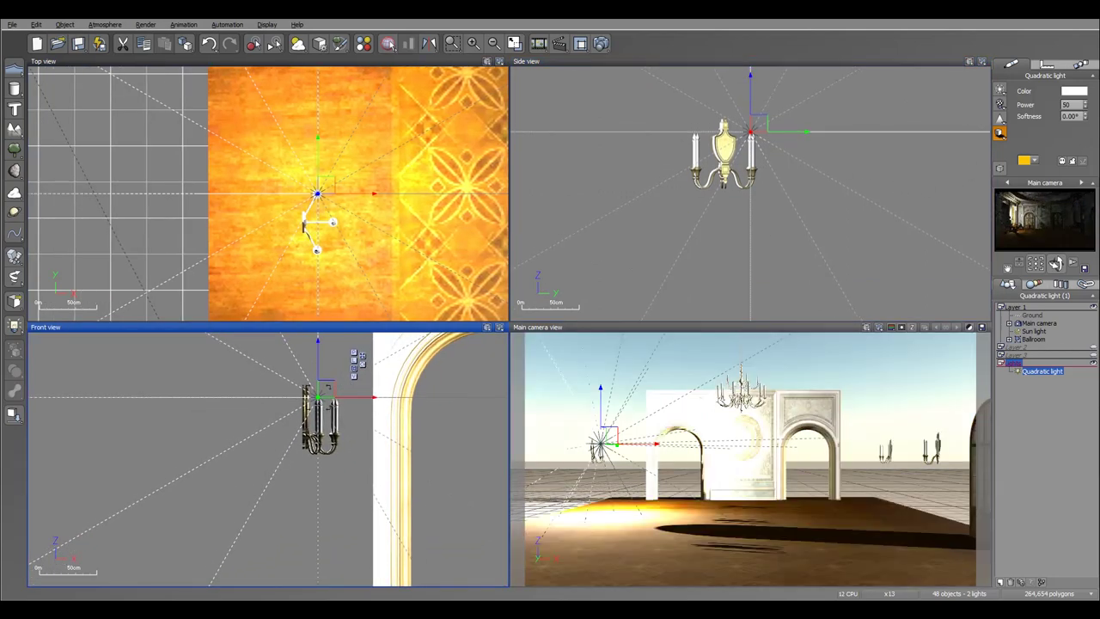
Set the quadratic light's power to 5.
{"action": "double_click", "coordinate": [1067, 105]}
{"action": "type", "text": "10"}
{"action": "key", "text": "Return"}
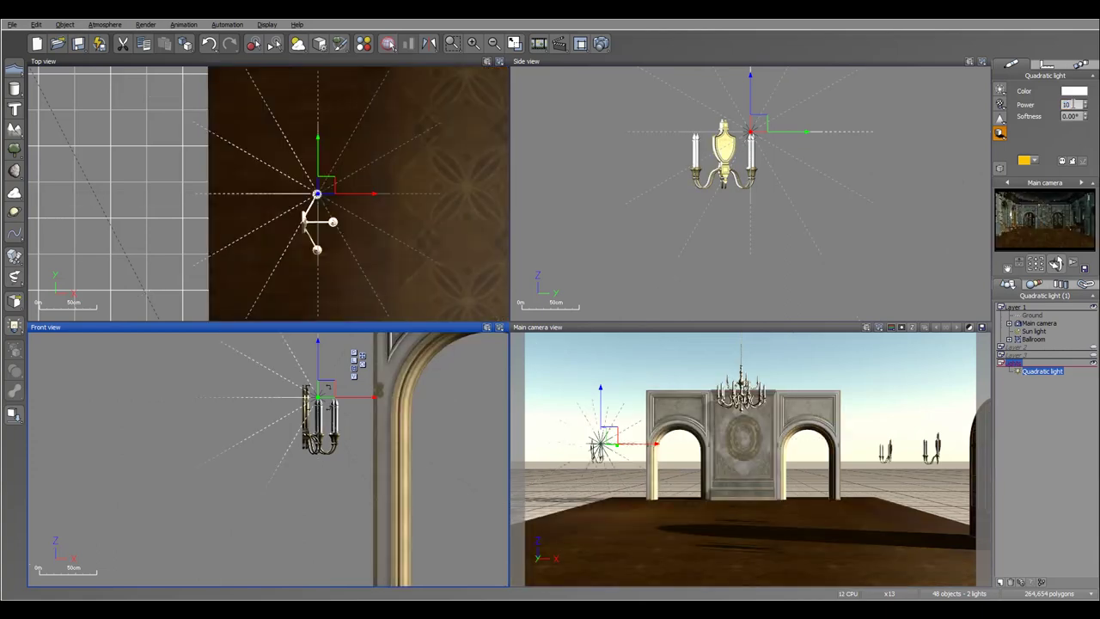
{"action": "type", "text": "5"}
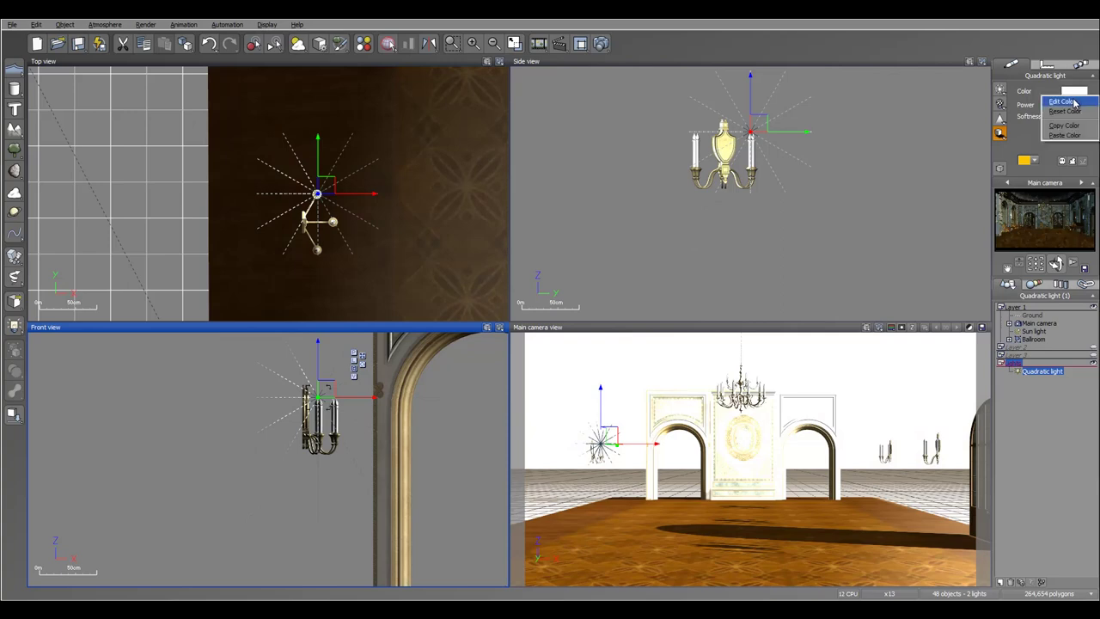
Change the quadratic light's color to a pale warm yellow.
{"action": "left_click", "coordinate": [1073, 91]}
{"action": "left_click", "coordinate": [805, 214]}
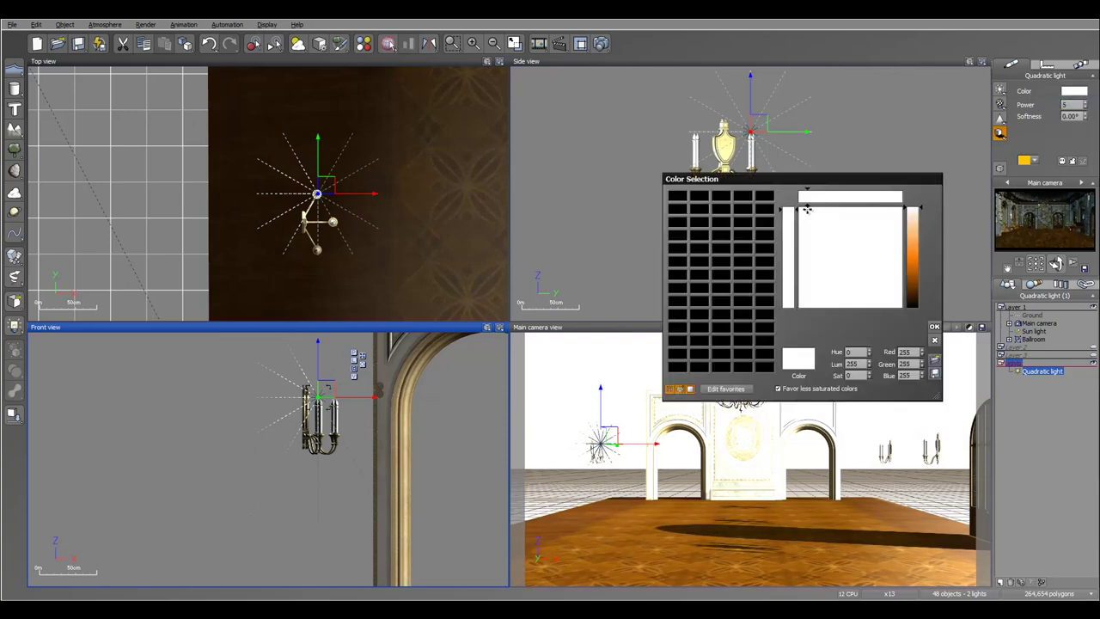
{"action": "left_click_drag", "start_coordinate": [910, 213], "coordinate": [916, 220]}
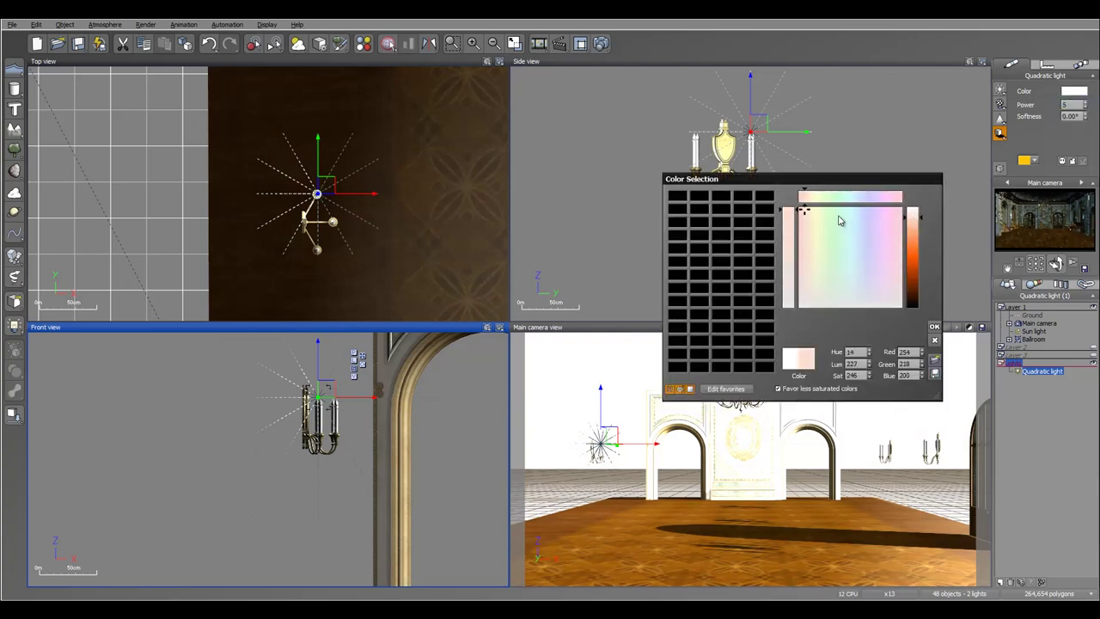
{"action": "left_click_drag", "start_coordinate": [805, 211], "coordinate": [812, 208]}
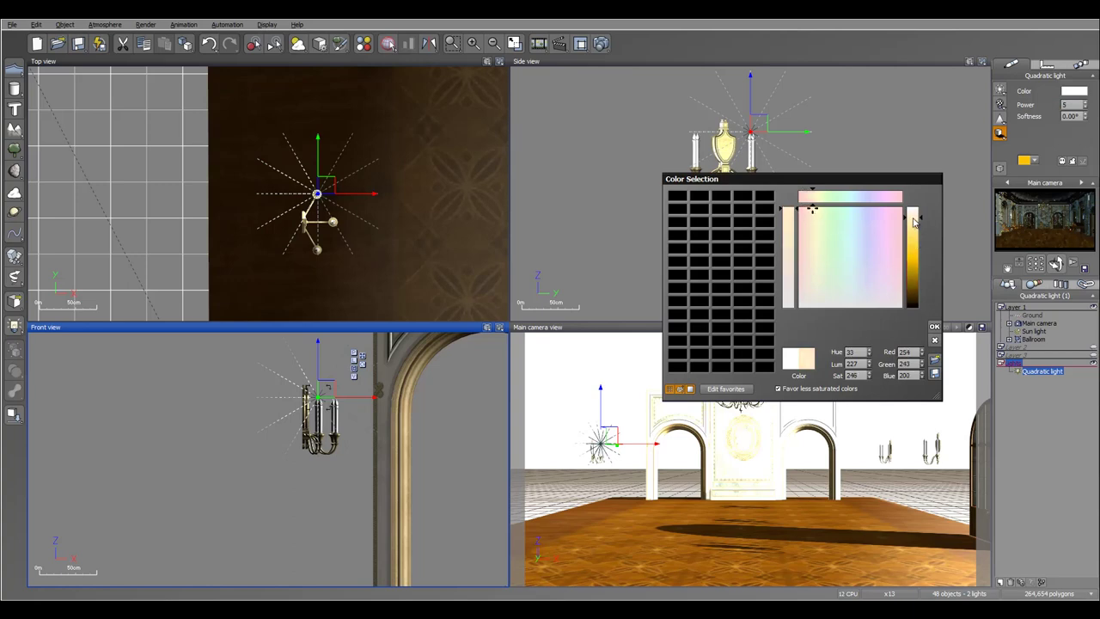
{"action": "left_click_drag", "start_coordinate": [913, 222], "coordinate": [914, 224]}
{"action": "left_click", "coordinate": [933, 327]}
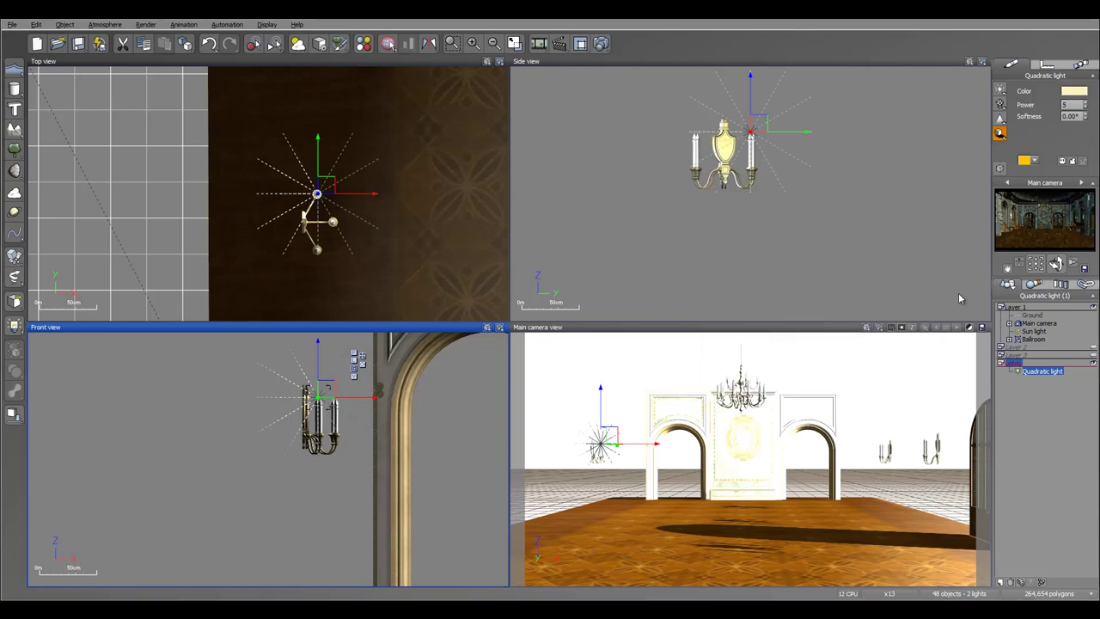
Duplicate the quadratic light onto the other two candles of the same sconce.
{"action": "middle_click_drag", "start_coordinate": [352, 220], "coordinate": [375, 166]}
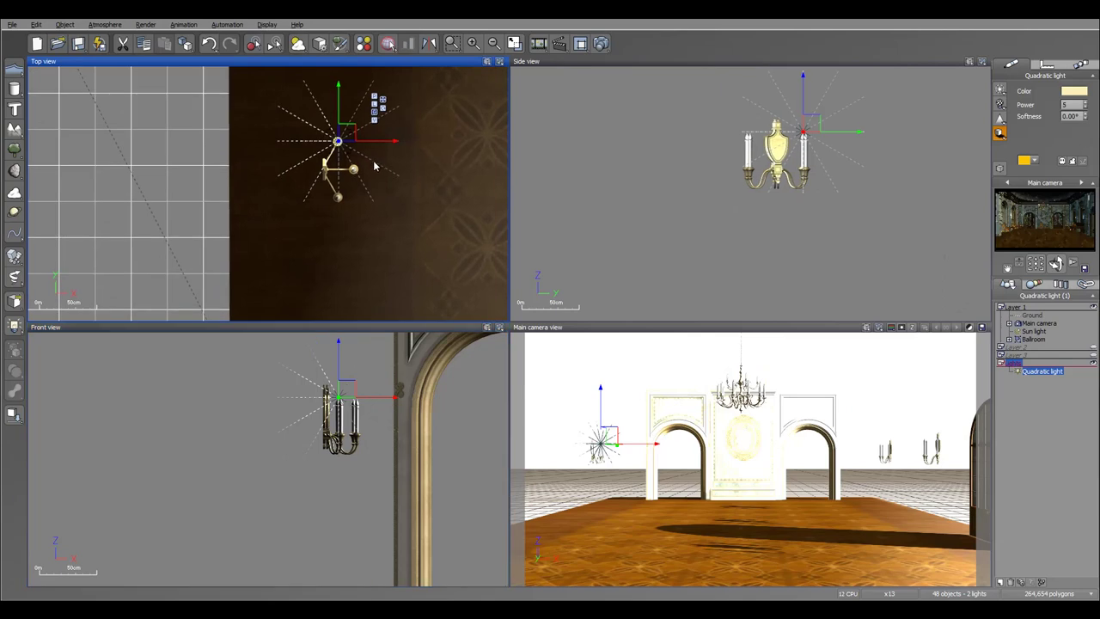
{"action": "left_click_drag", "start_coordinate": [349, 134], "coordinate": [349, 194], "text": "alt"}
{"action": "key", "text": "ctrl+d"}
{"action": "key", "text": "ctrl+d"}
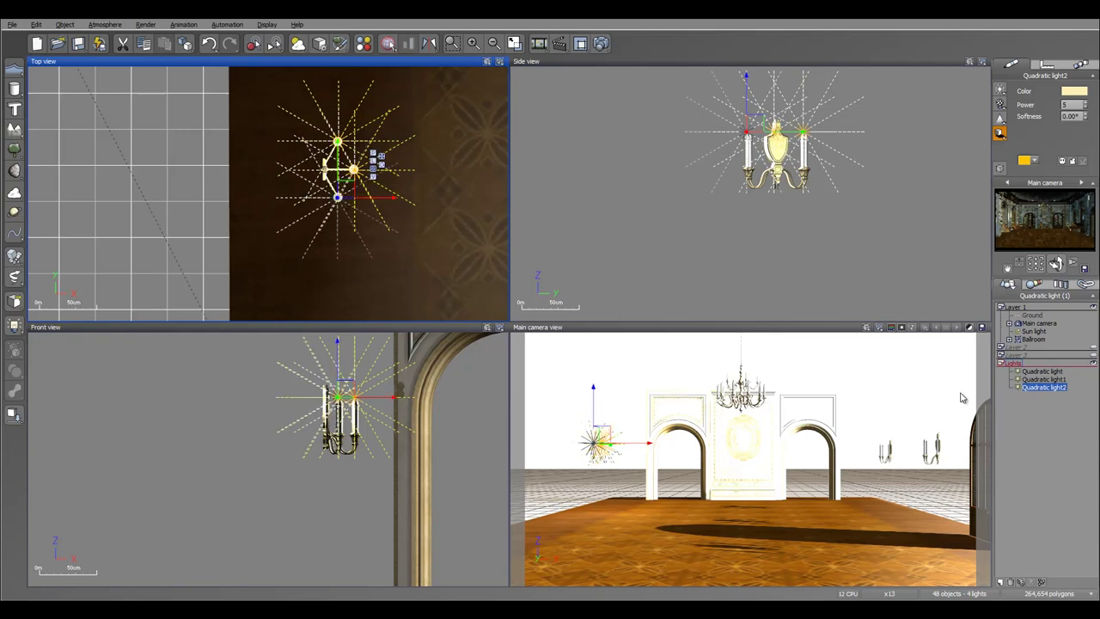
Select the three candle lights and copy them onto the other sconce along the same wall, aligned with its candles.
{"action": "left_click", "coordinate": [1045, 373], "text": "shift"}
{"action": "scroll", "coordinate": [317, 206], "scroll_direction": "down", "scroll_amount": 10}
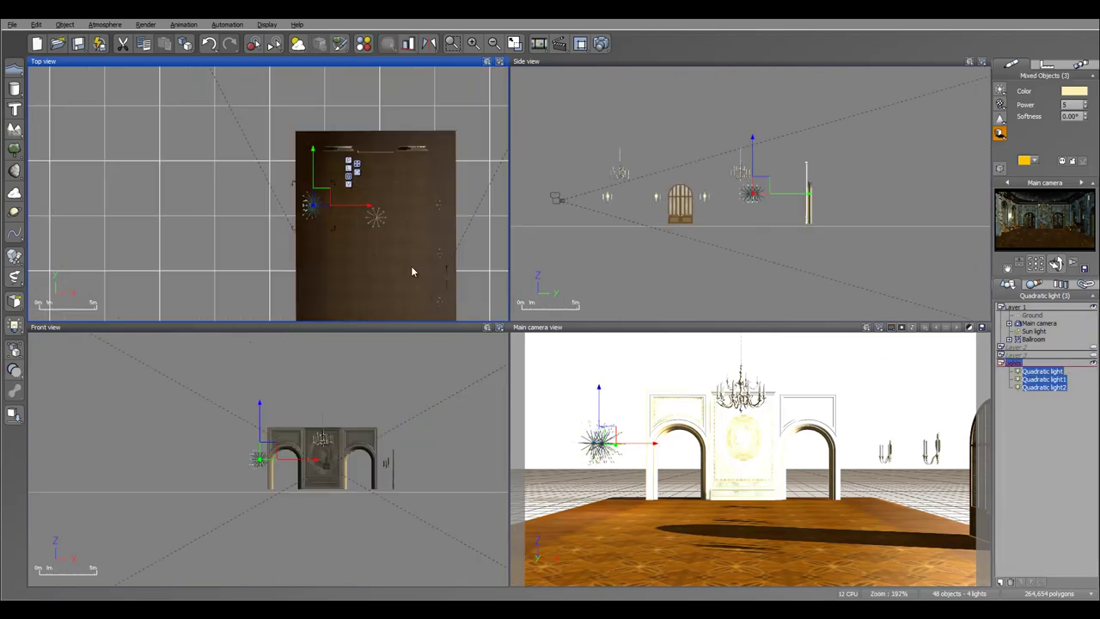
{"action": "right_click_drag", "start_coordinate": [412, 271], "coordinate": [433, 168]}
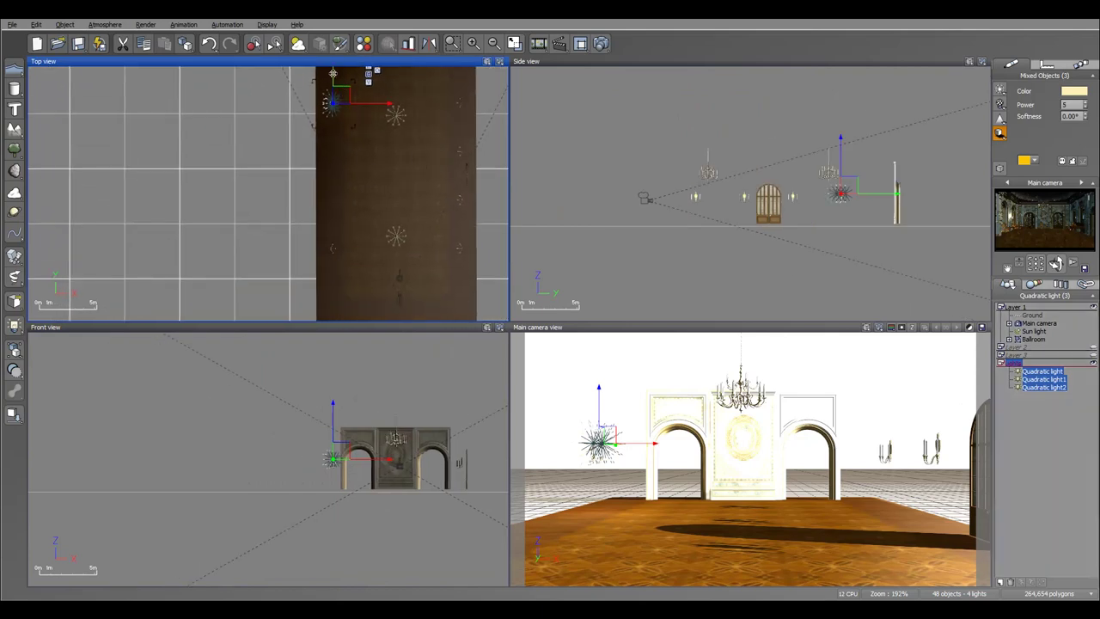
{"action": "left_click_drag", "start_coordinate": [333, 88], "coordinate": [333, 234], "text": "alt"}
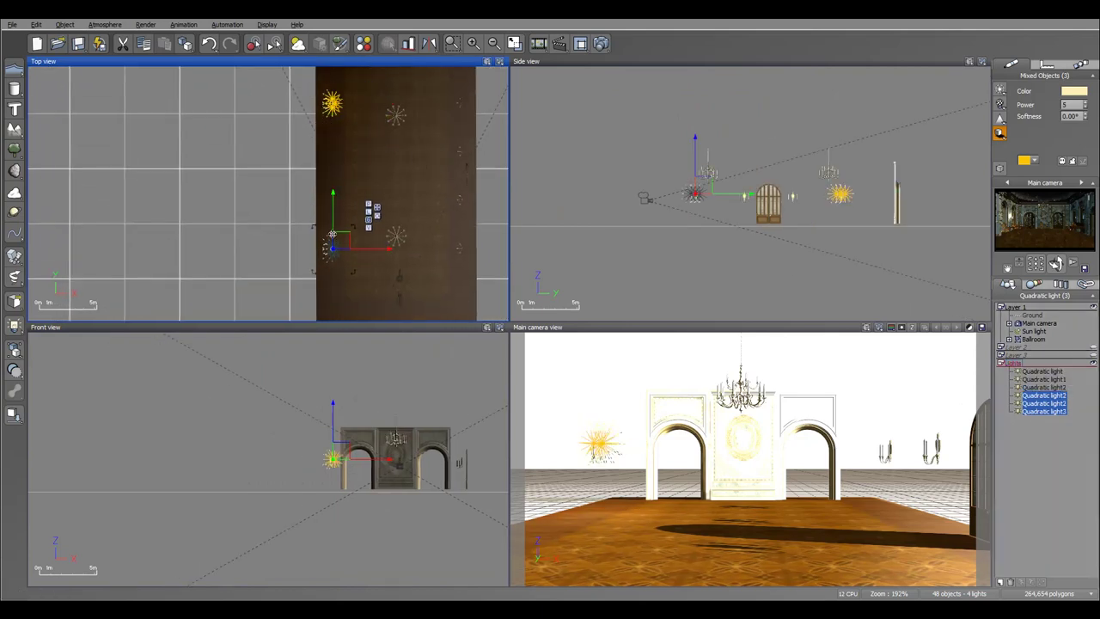
{"action": "scroll", "coordinate": [333, 234], "scroll_direction": "up", "scroll_amount": 9}
{"action": "right_click_drag", "start_coordinate": [375, 252], "coordinate": [404, 143]}
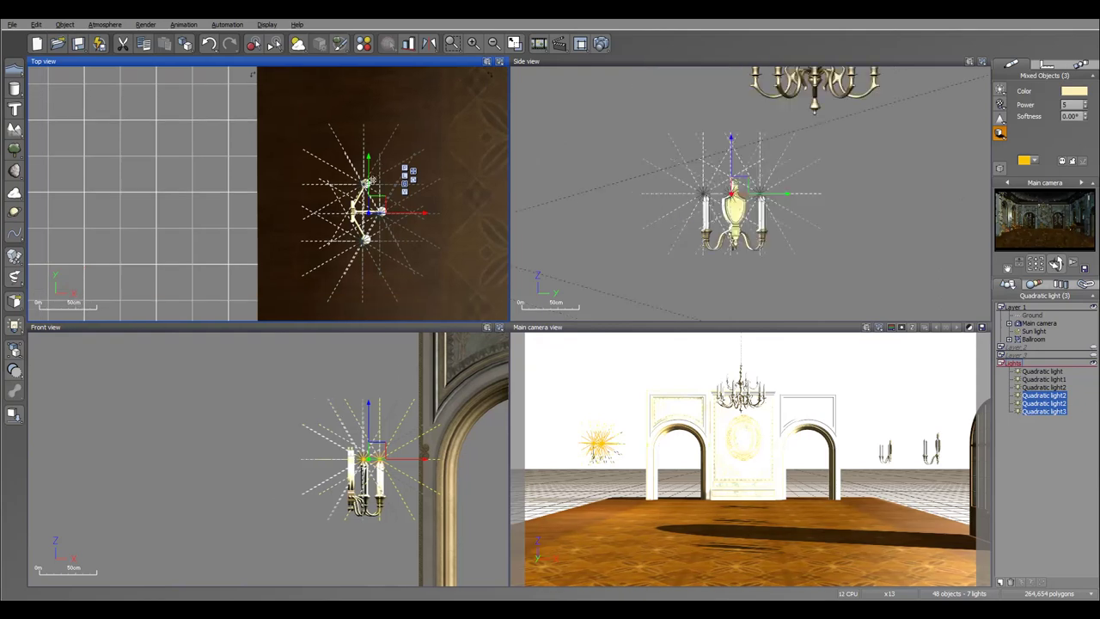
{"action": "scroll", "coordinate": [371, 180], "scroll_direction": "up", "scroll_amount": 3}
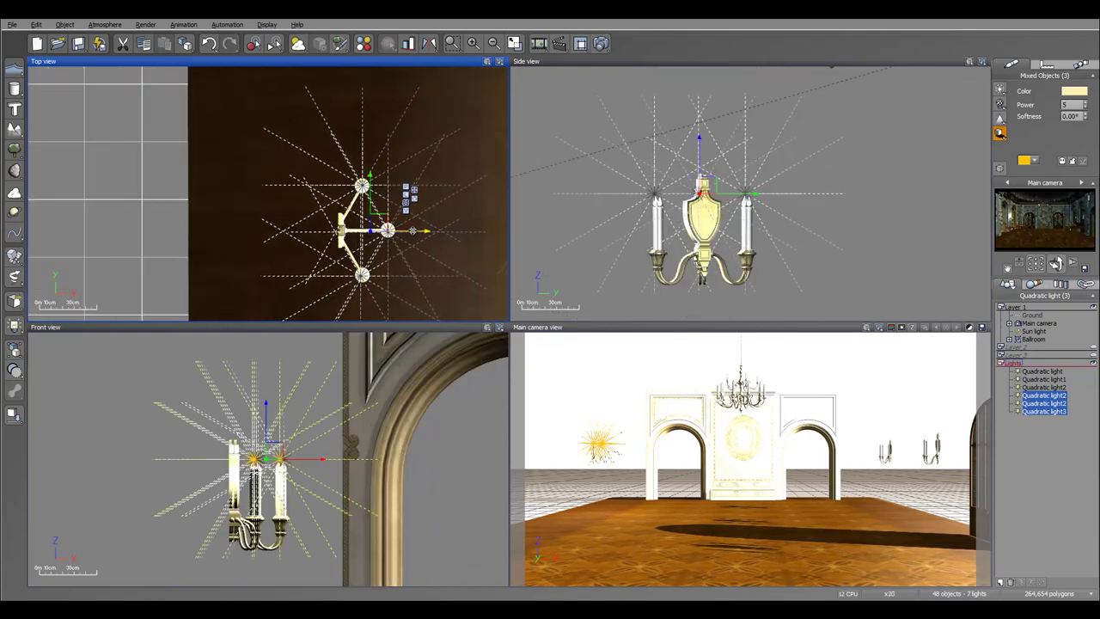
Copy the three selected lights across the room onto the sconce on the opposite wall.
{"action": "scroll", "coordinate": [409, 230], "scroll_direction": "down", "scroll_amount": 6}
{"action": "right_click_drag", "start_coordinate": [496, 241], "coordinate": [358, 233]}
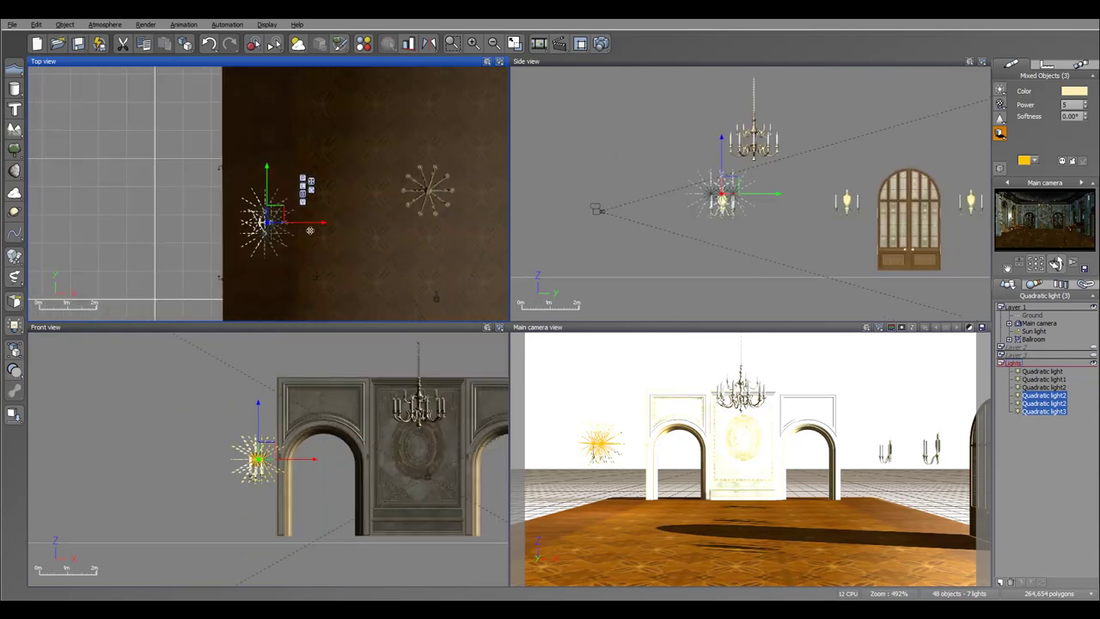
{"action": "left_click_drag", "start_coordinate": [306, 223], "coordinate": [472, 237], "text": "alt"}
{"action": "right_click_drag", "start_coordinate": [483, 251], "coordinate": [300, 249]}
{"action": "left_click_drag", "start_coordinate": [302, 222], "coordinate": [437, 231]}
{"action": "scroll", "coordinate": [437, 231], "scroll_direction": "up", "scroll_amount": 5}
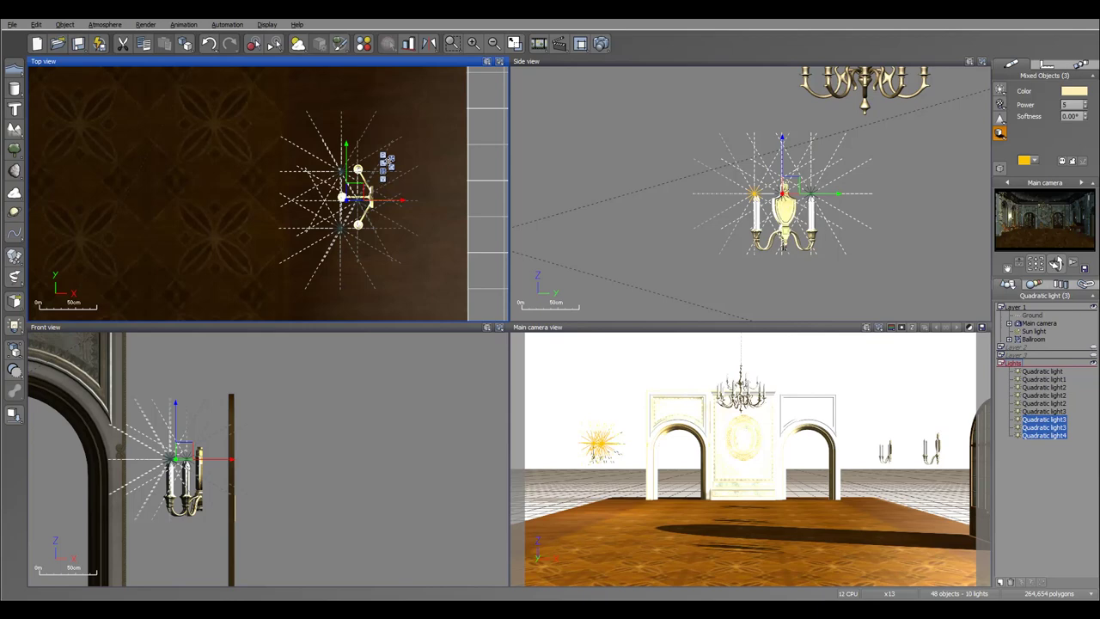
Rotate the three copied lights about the vertical axis to face the opposite way and align them with the sconce's candles.
{"action": "left_click", "coordinate": [392, 167]}
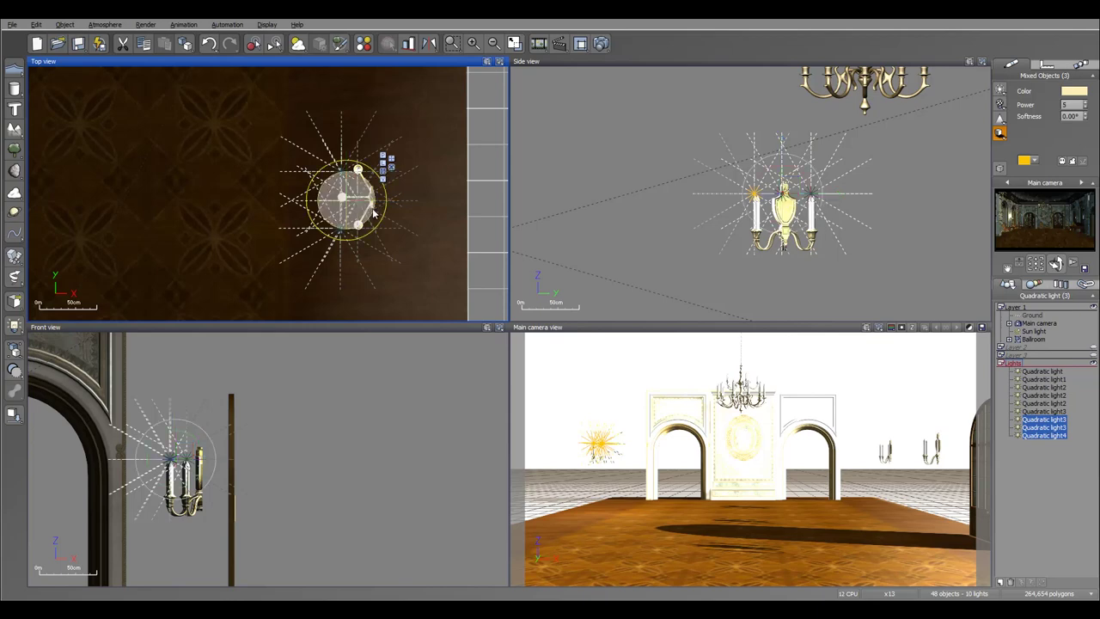
{"action": "left_click_drag", "start_coordinate": [367, 206], "coordinate": [320, 158]}
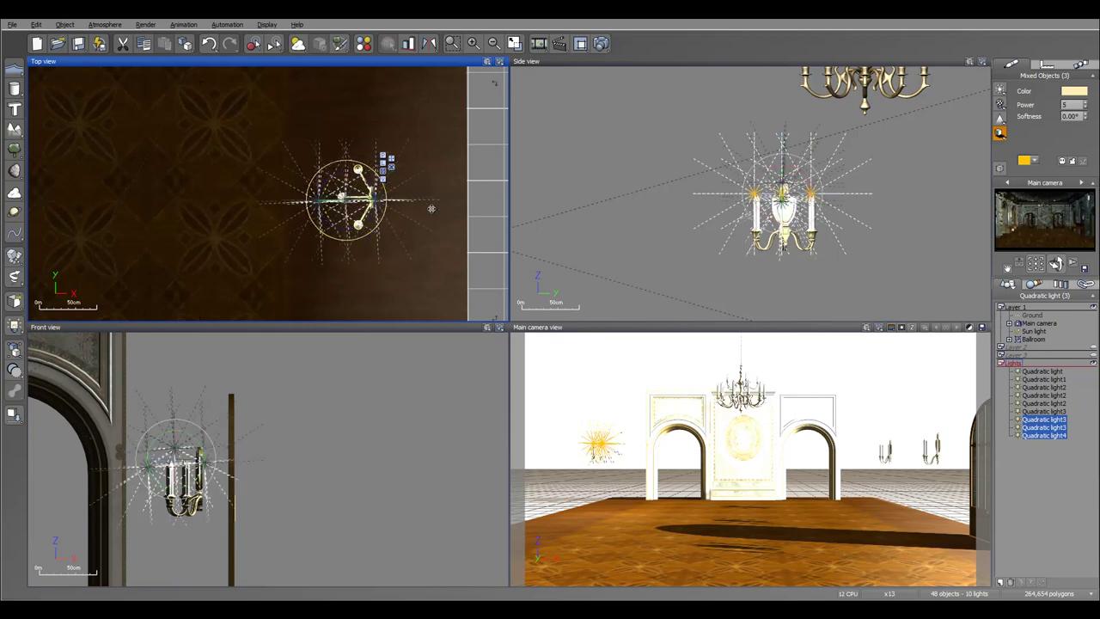
{"action": "key", "text": "ctrl+z"}
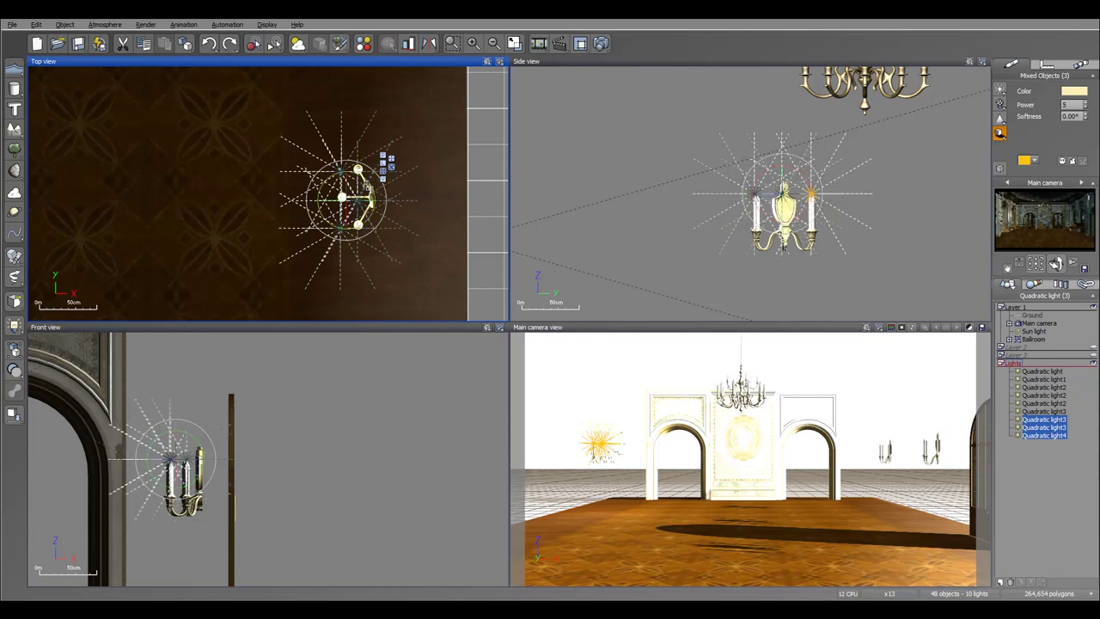
{"action": "left_click_drag", "start_coordinate": [371, 183], "coordinate": [285, 156]}
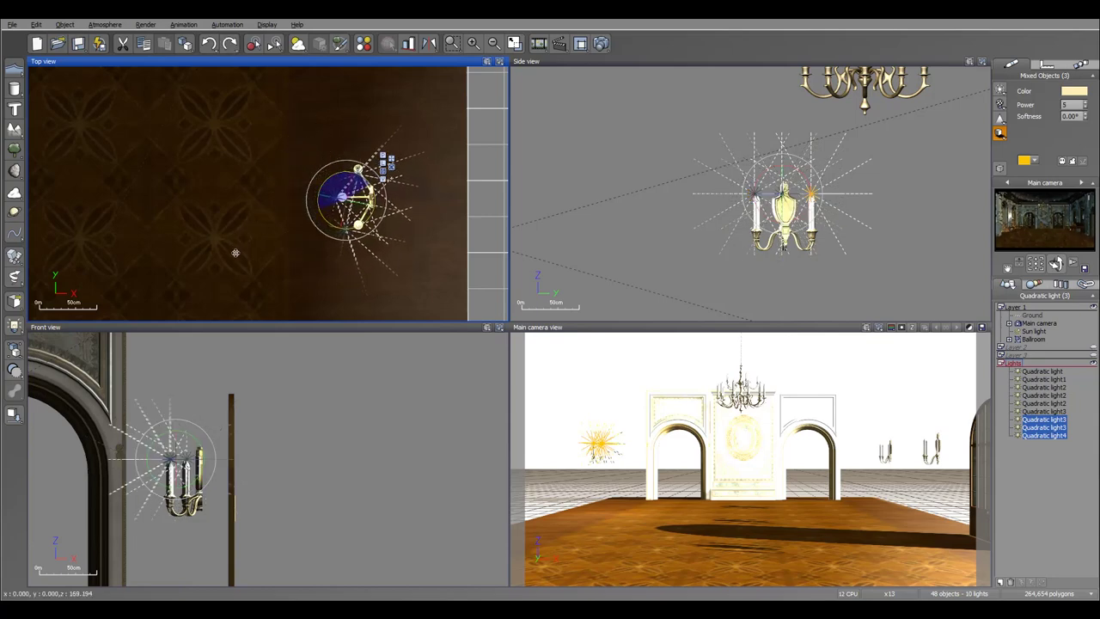
{"action": "left_click_drag", "start_coordinate": [247, 274], "coordinate": [248, 275]}
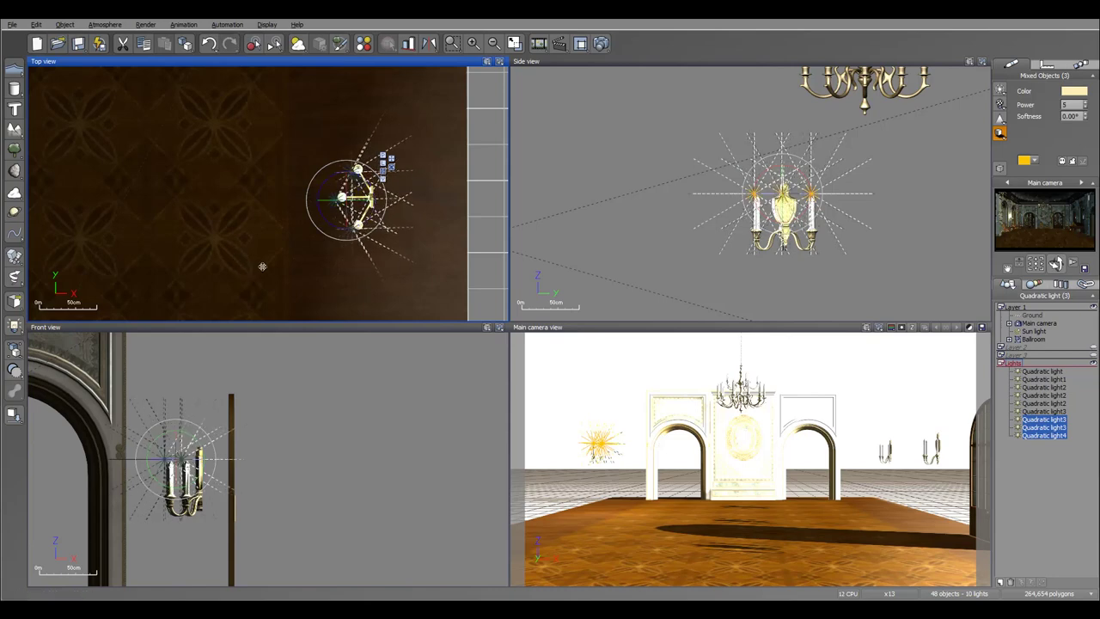
{"action": "left_click", "coordinate": [361, 209]}
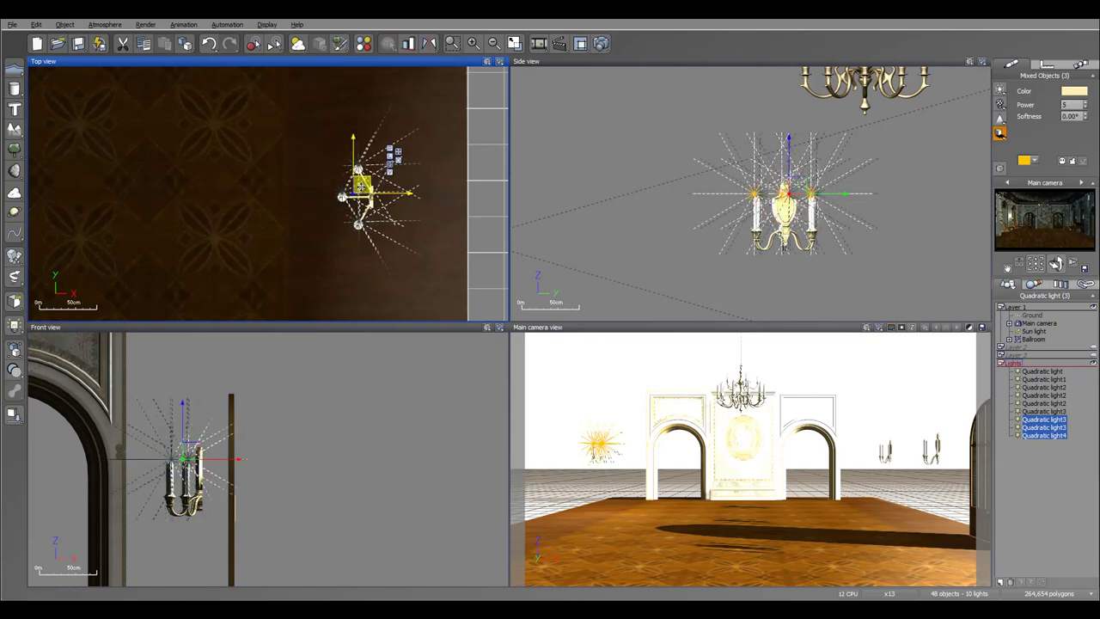
{"action": "left_click_drag", "start_coordinate": [360, 190], "coordinate": [362, 187]}
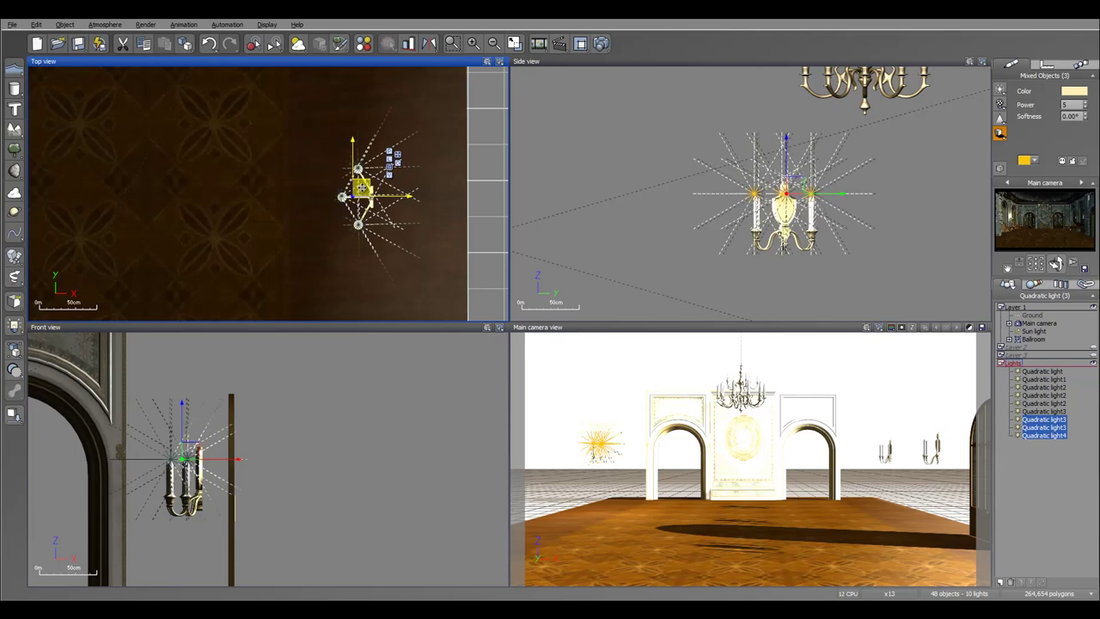
Copy the three lights onto the next sconce along the same wall, before the glazed door.
{"action": "right_click_drag", "start_coordinate": [415, 157], "coordinate": [446, 249]}
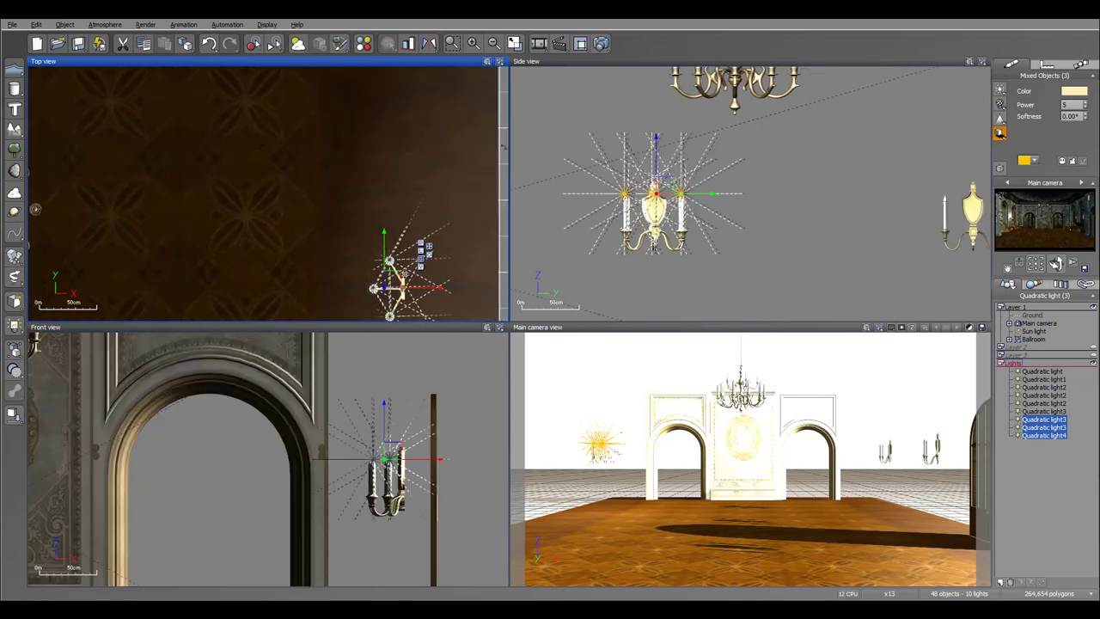
{"action": "left_click_drag", "start_coordinate": [383, 252], "coordinate": [384, 95], "text": "alt"}
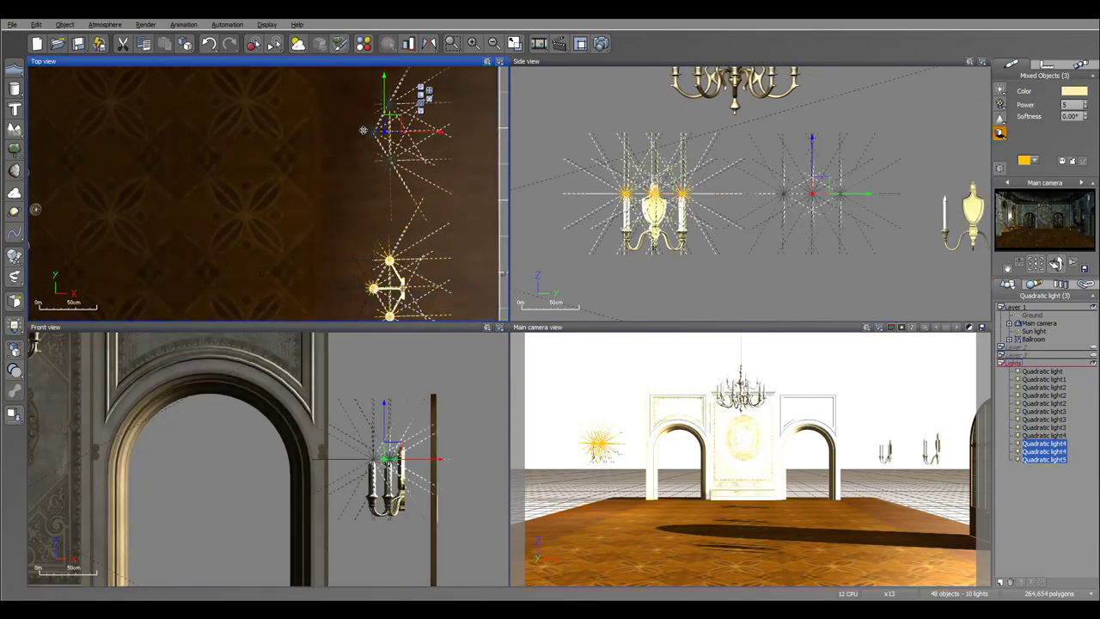
{"action": "scroll", "coordinate": [366, 133], "scroll_direction": "down", "scroll_amount": 5}
{"action": "right_click_drag", "start_coordinate": [322, 185], "coordinate": [324, 247]}
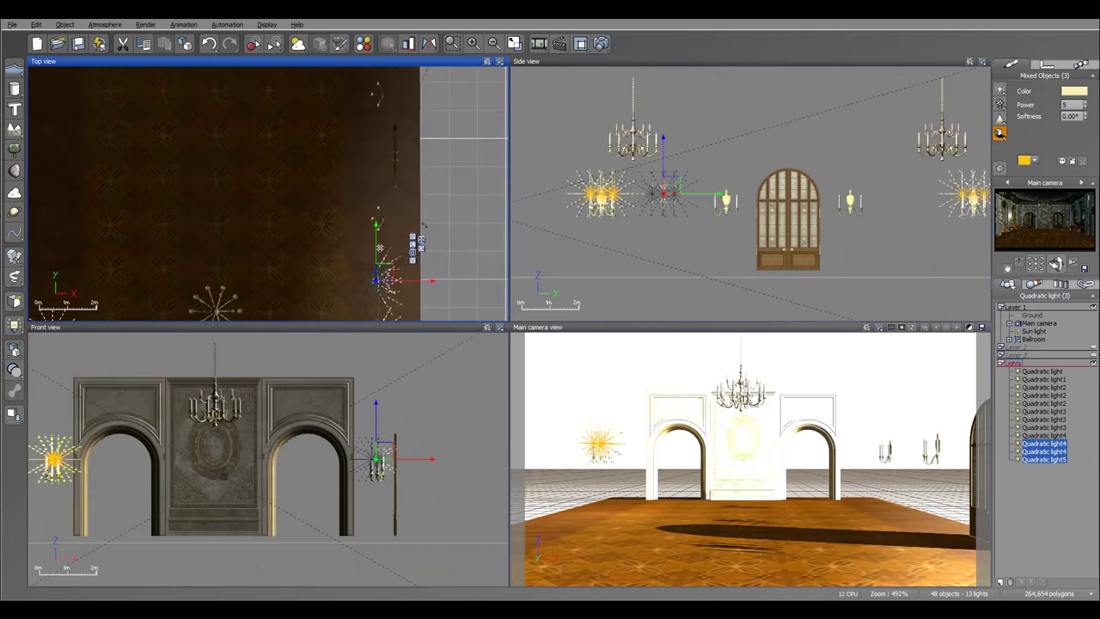
{"action": "left_click_drag", "start_coordinate": [379, 216], "coordinate": [378, 195]}
{"action": "scroll", "coordinate": [373, 215], "scroll_direction": "up", "scroll_amount": 5}
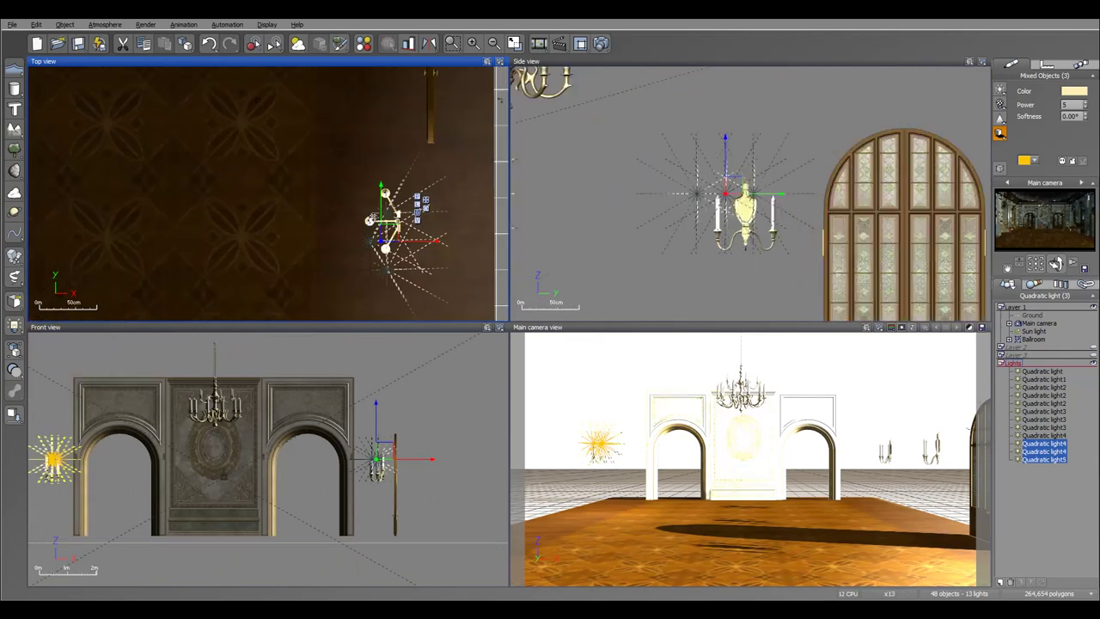
Align the lights with that sconce's candles and copy them onto the sconce on the far side of the glazed door.
{"action": "left_click_drag", "start_coordinate": [394, 236], "coordinate": [383, 103]}
{"action": "key", "text": "ctrl+d"}
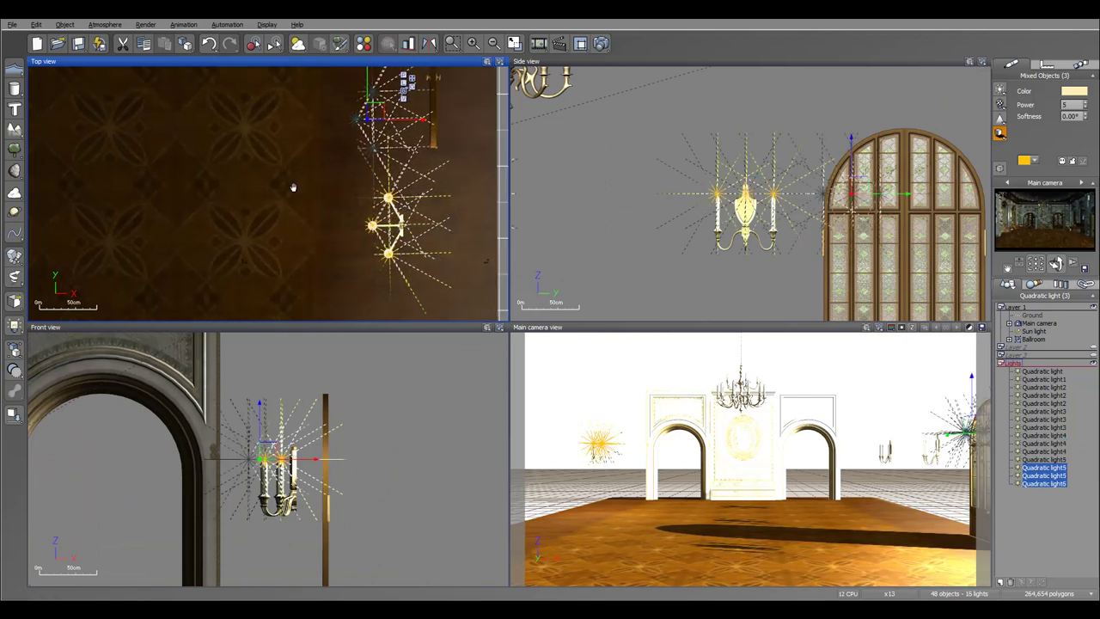
{"action": "right_click_drag", "start_coordinate": [292, 186], "coordinate": [328, 308]}
{"action": "left_click_drag", "start_coordinate": [403, 271], "coordinate": [403, 196]}
{"action": "left_click_drag", "start_coordinate": [408, 108], "coordinate": [405, 90]}
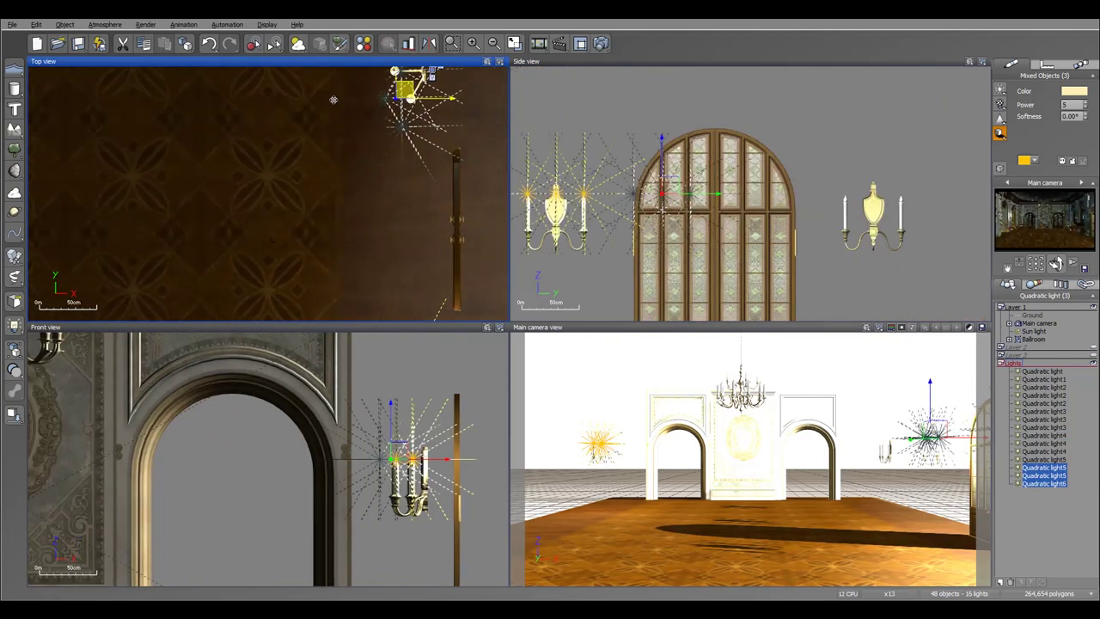
{"action": "right_click_drag", "start_coordinate": [335, 99], "coordinate": [315, 265]}
{"action": "left_click_drag", "start_coordinate": [385, 258], "coordinate": [394, 230]}
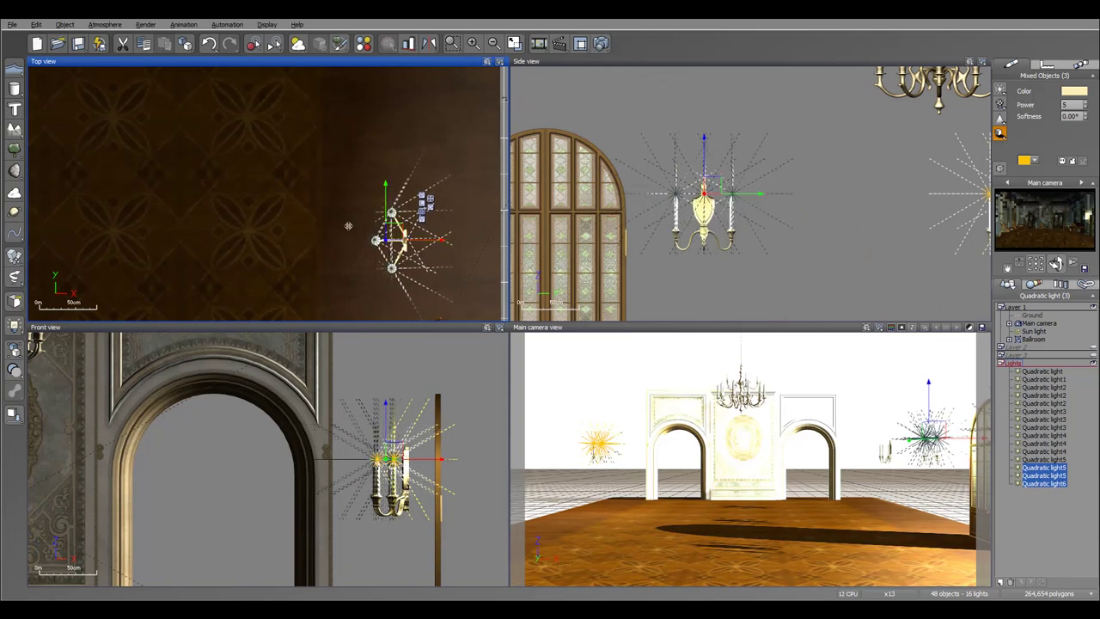
Copy the three lights onto the last sconce along this wall and align them with its candles.
{"action": "scroll", "coordinate": [331, 217], "scroll_direction": "down", "scroll_amount": 6}
{"action": "scroll", "coordinate": [330, 218], "scroll_direction": "up", "scroll_amount": 2}
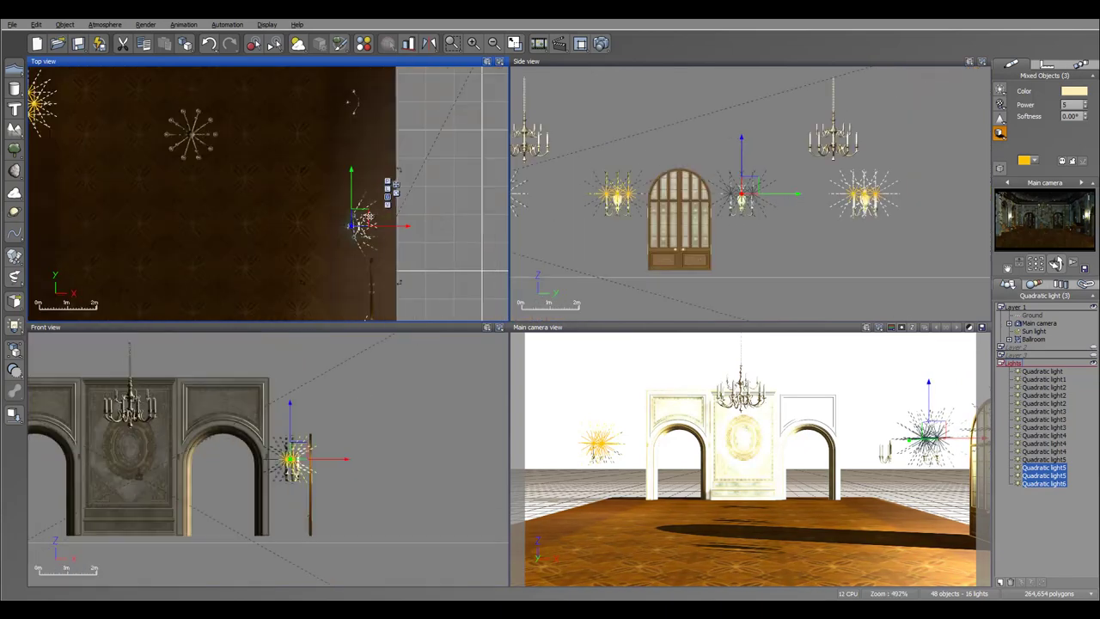
{"action": "key", "text": "ctrl+d"}
{"action": "left_click_drag", "start_coordinate": [368, 218], "coordinate": [364, 97]}
{"action": "scroll", "coordinate": [322, 132], "scroll_direction": "up", "scroll_amount": 5}
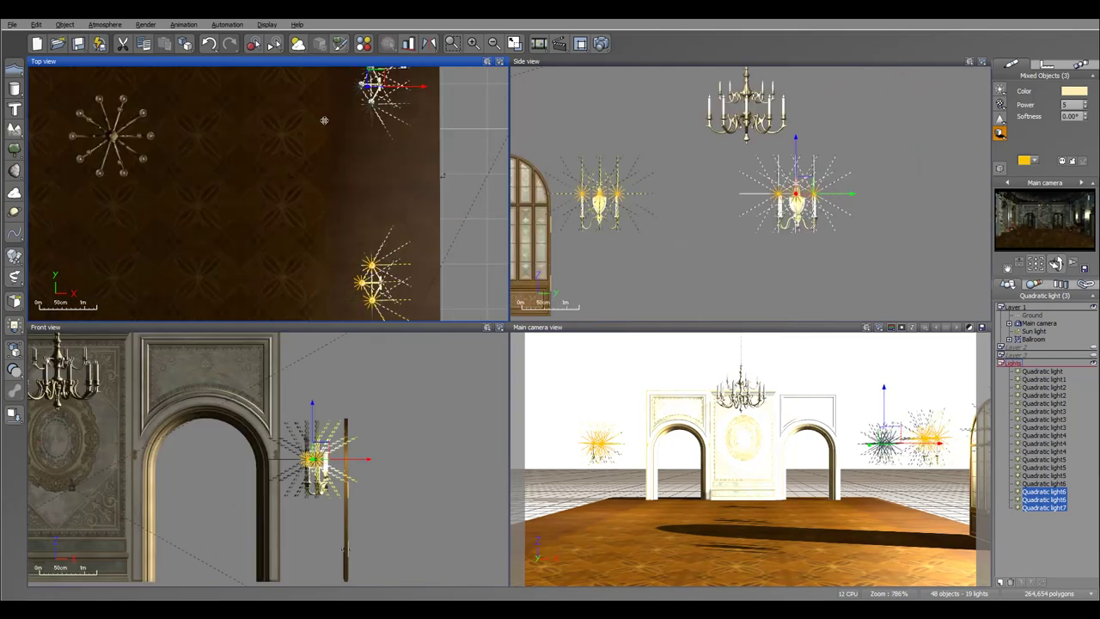
{"action": "left_click_drag", "start_coordinate": [341, 198], "coordinate": [340, 217]}
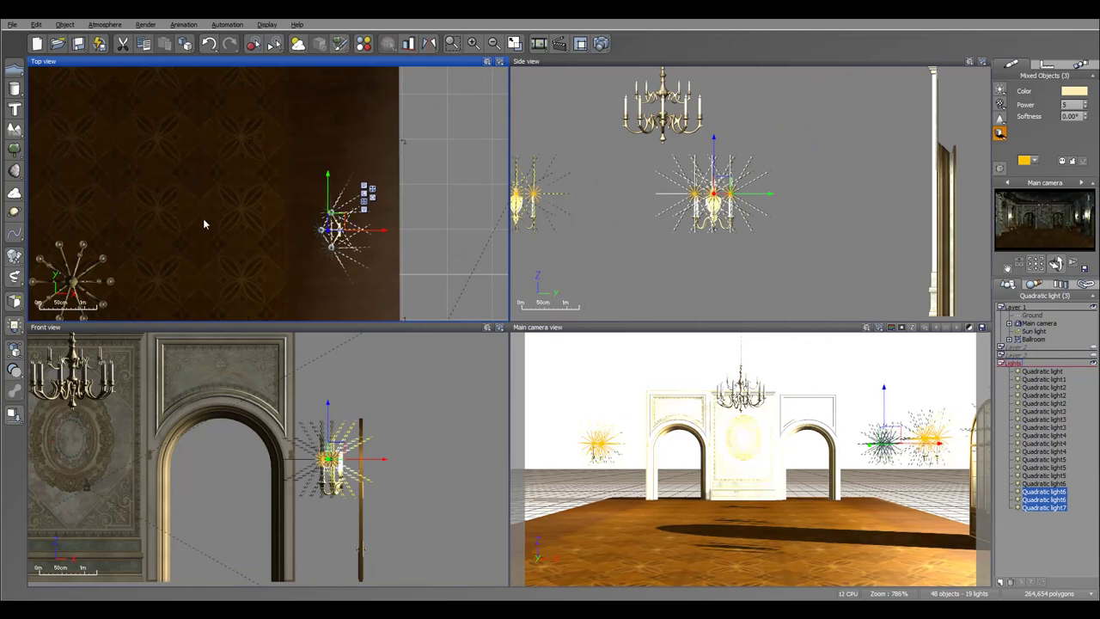
Group all the quadratic lights of the wall sconces and name the group WallLight.
{"action": "right_click_drag", "start_coordinate": [203, 224], "coordinate": [346, 187]}
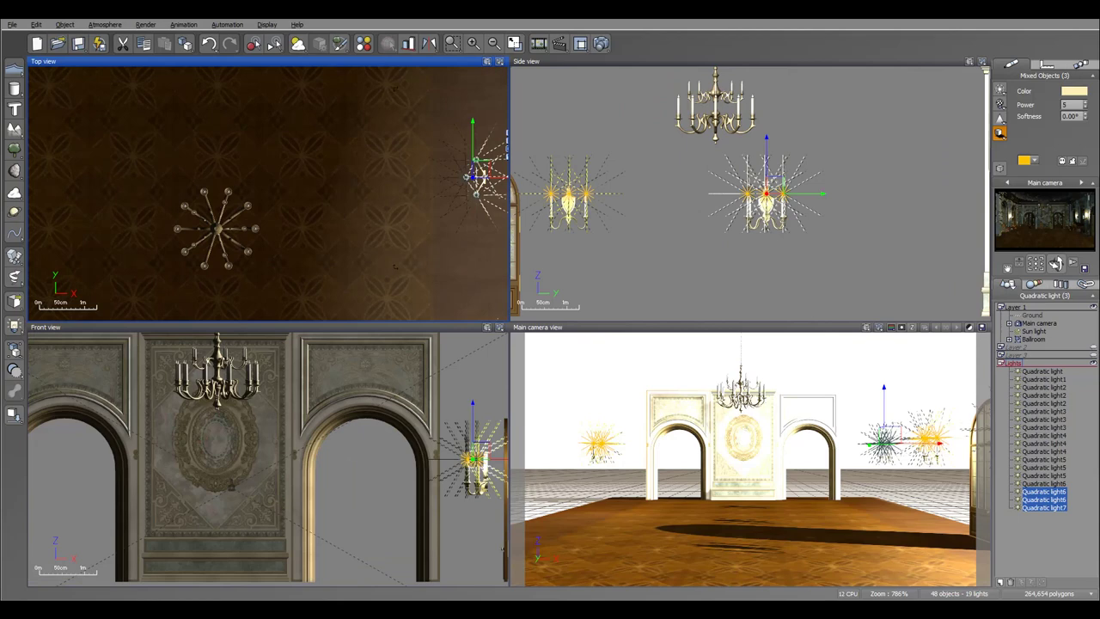
{"action": "left_click", "coordinate": [1042, 371]}
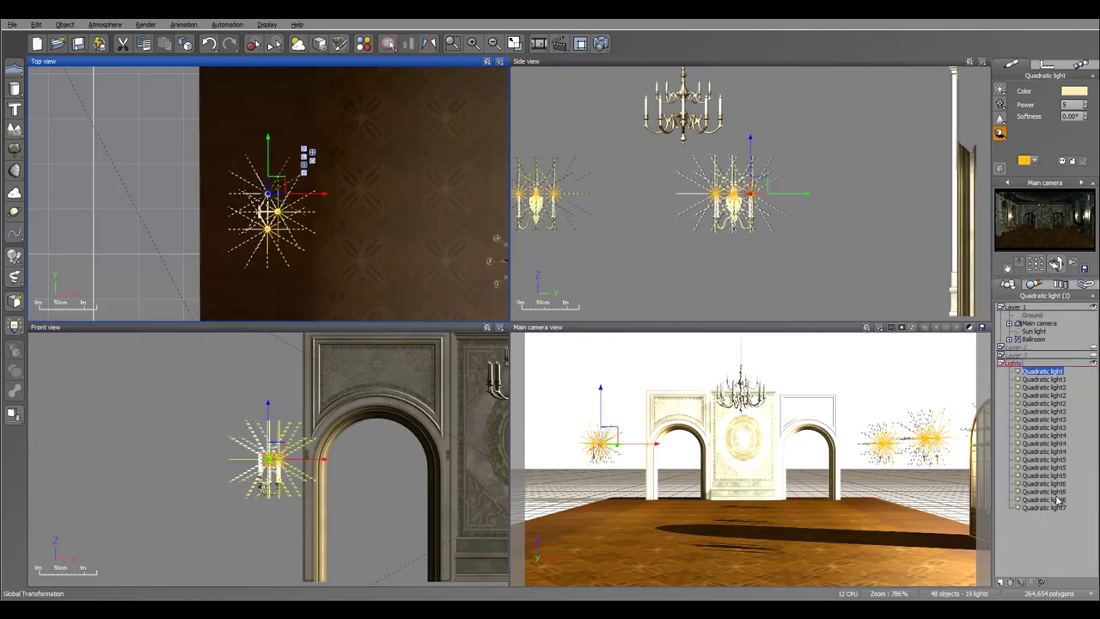
{"action": "left_click", "coordinate": [1044, 507], "text": "shift"}
{"action": "key", "text": "ctrl+g"}
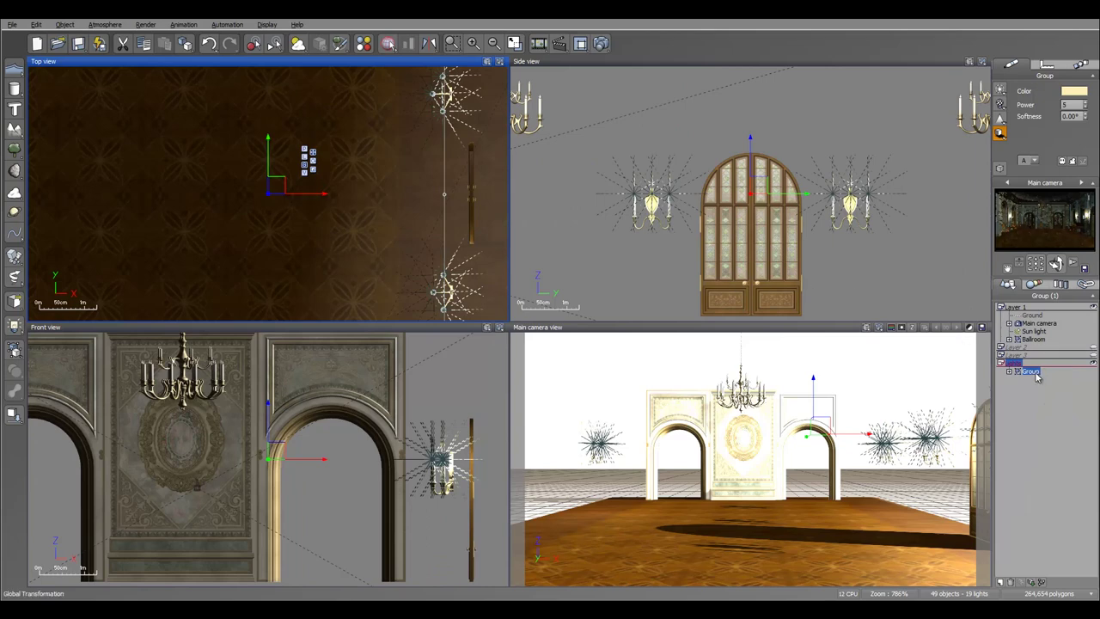
{"action": "double_click", "coordinate": [1036, 373]}
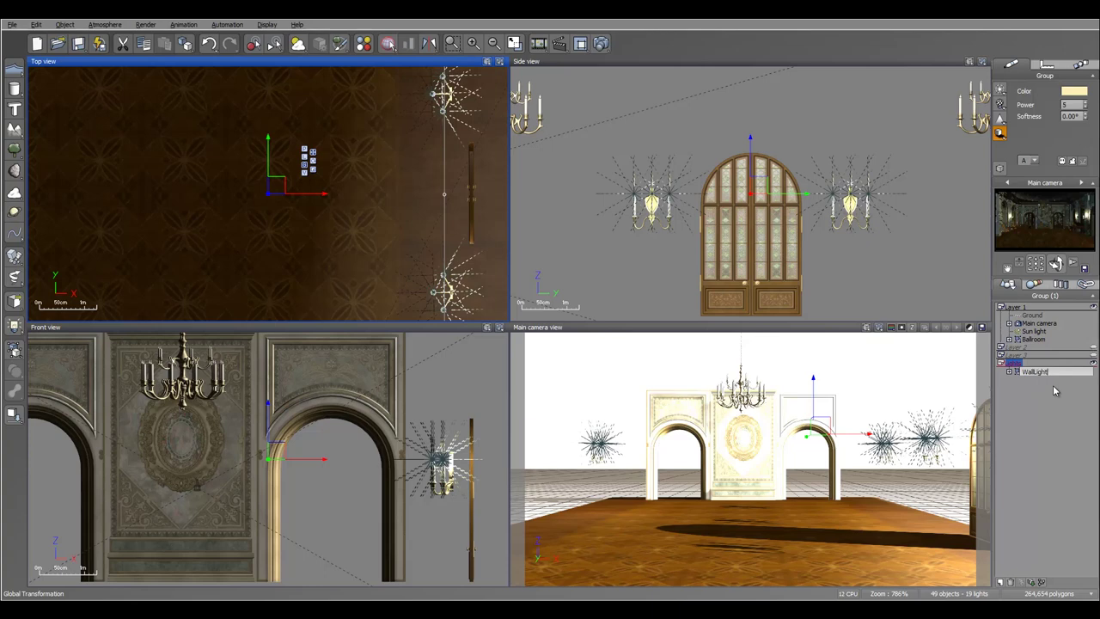
{"action": "left_click", "coordinate": [1042, 361]}
Copy the first quadratic light of the WallLight group and paste it as a separate light in the Lights layer.
{"action": "left_click", "coordinate": [1011, 371]}
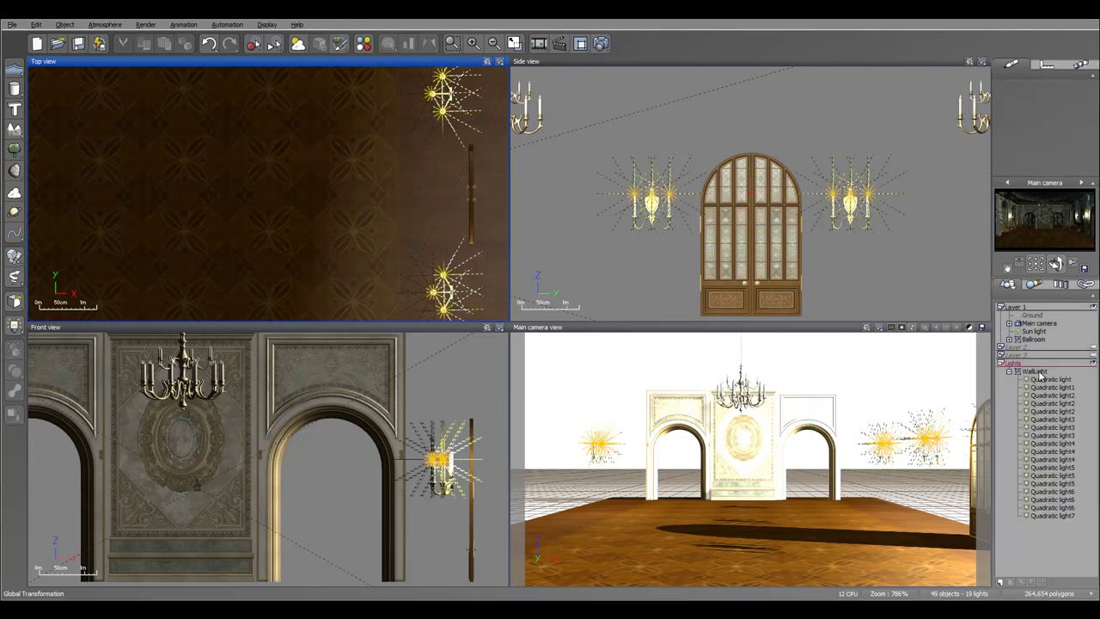
{"action": "left_click", "coordinate": [1050, 379]}
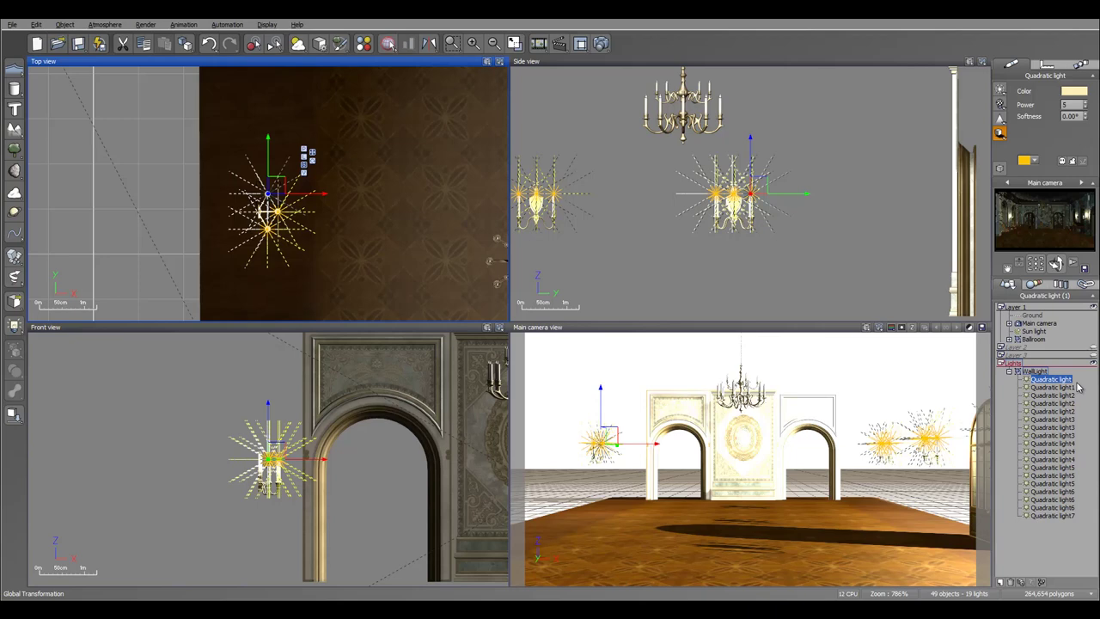
{"action": "key", "text": "ctrl+c"}
{"action": "key", "text": "ctrl+v"}
{"action": "left_click", "coordinate": [1011, 371]}
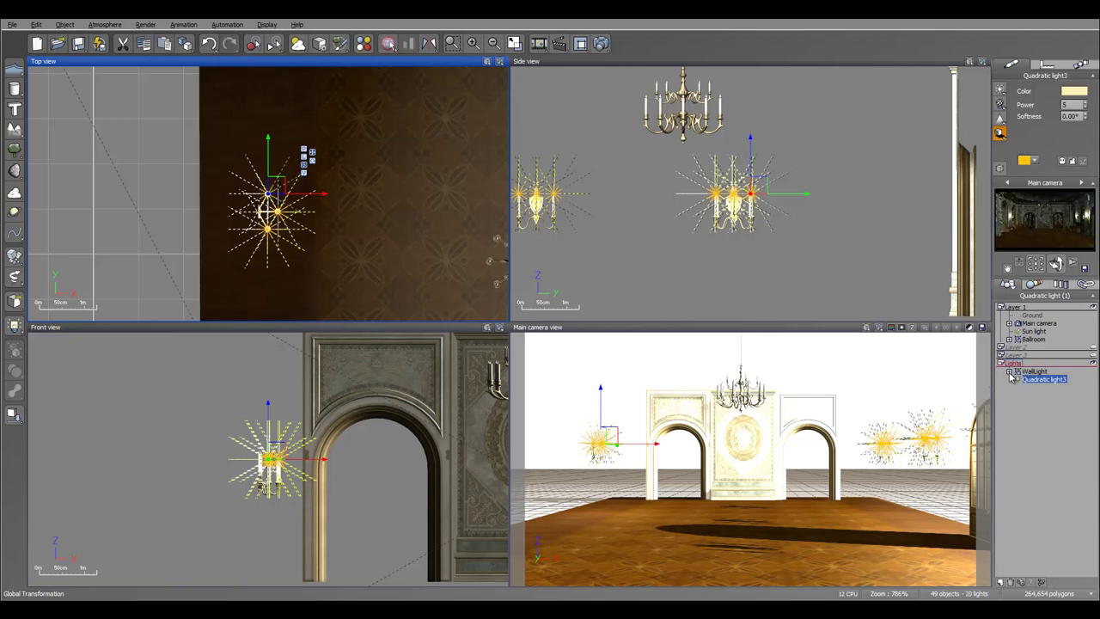
Move the pasted light to the chandelier and place it just above a candle of the lower tier.
{"action": "left_click_drag", "start_coordinate": [279, 185], "coordinate": [445, 183]}
{"action": "right_click_drag", "start_coordinate": [421, 252], "coordinate": [256, 236]}
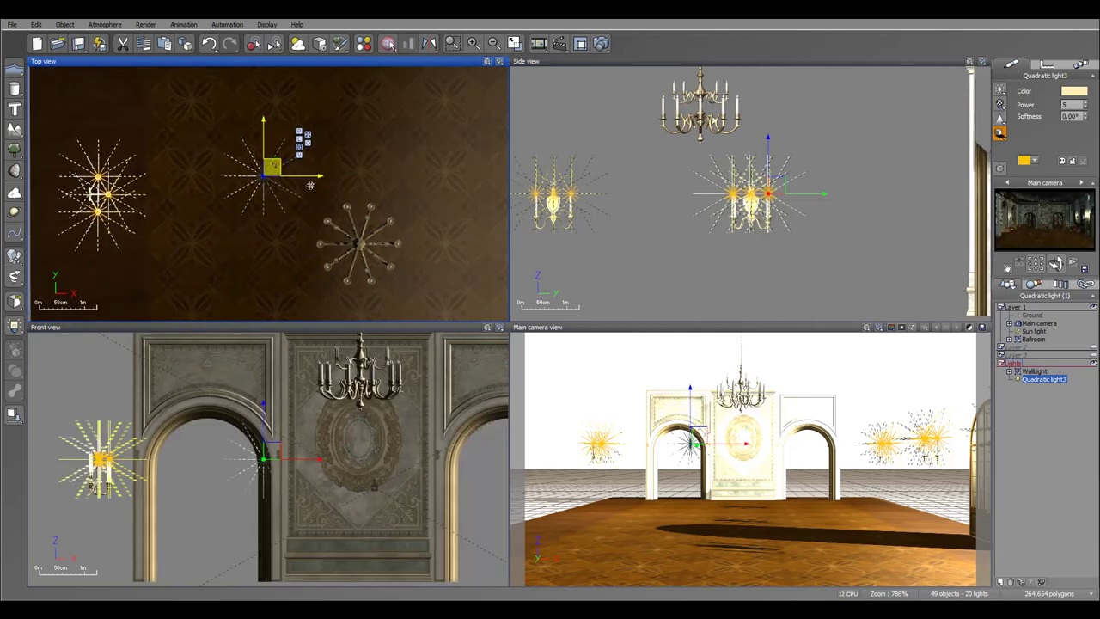
{"action": "left_click_drag", "start_coordinate": [276, 165], "coordinate": [359, 197]}
{"action": "left_click_drag", "start_coordinate": [738, 149], "coordinate": [738, 54]}
{"action": "right_click_drag", "start_coordinate": [751, 144], "coordinate": [766, 208]}
{"action": "scroll", "coordinate": [766, 207], "scroll_direction": "up", "scroll_amount": 8}
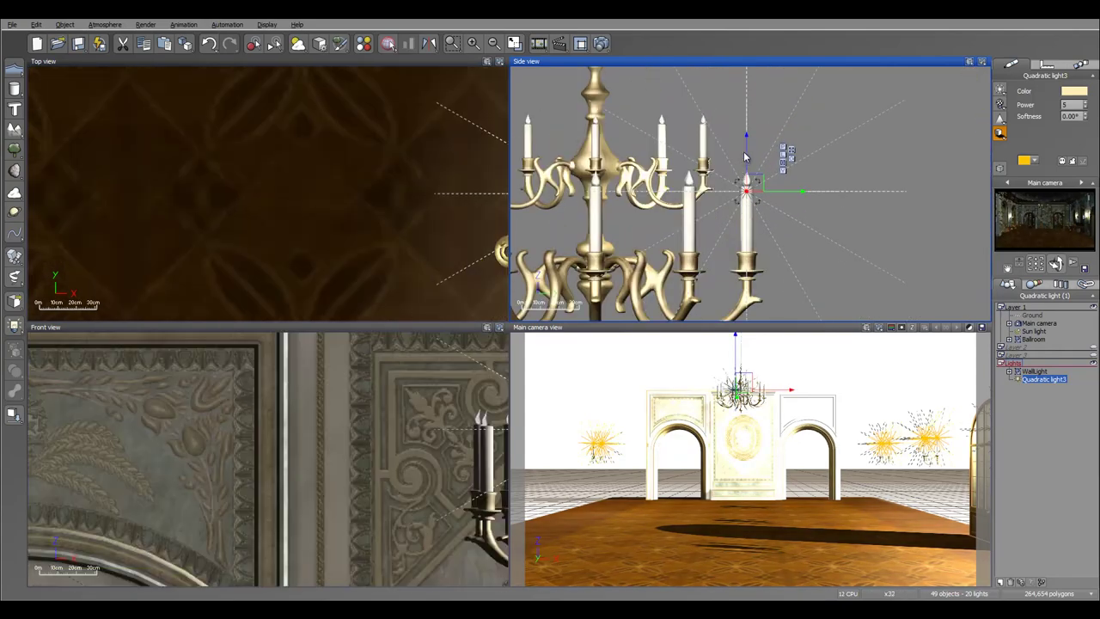
{"action": "left_click_drag", "start_coordinate": [747, 148], "coordinate": [749, 126]}
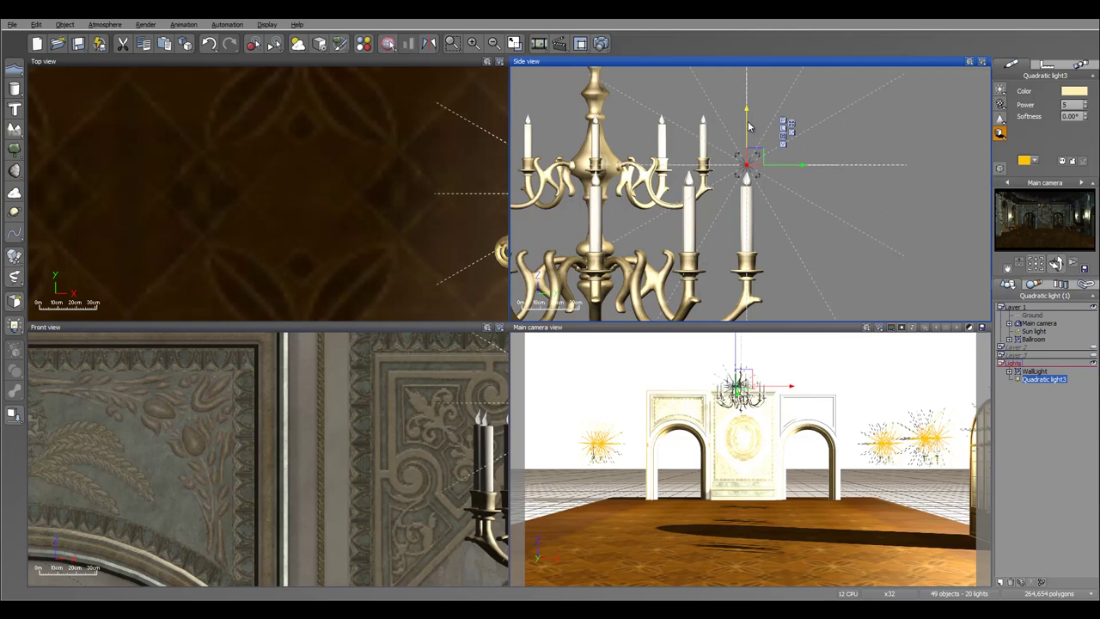
Duplicate the light onto the other nine lower-tier candles of the chandelier and once more over an upper-tier candle.
{"action": "right_click_drag", "start_coordinate": [378, 193], "coordinate": [156, 93]}
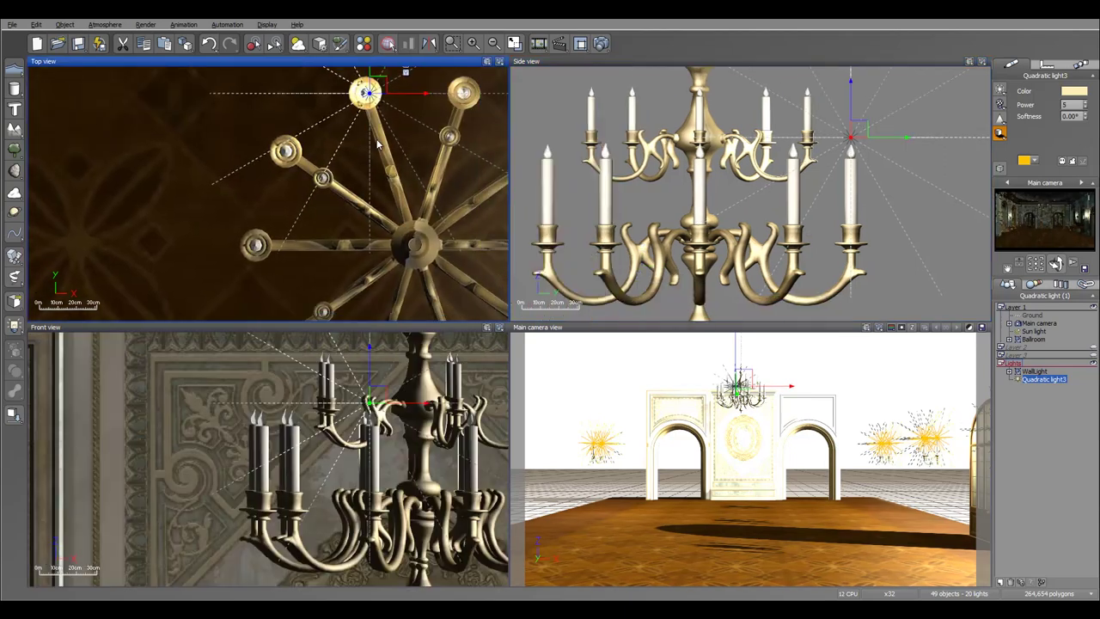
{"action": "right_click_drag", "start_coordinate": [401, 133], "coordinate": [408, 178]}
{"action": "left_click_drag", "start_coordinate": [389, 131], "coordinate": [484, 130]}
{"action": "key", "text": "ctrl+d"}
{"action": "right_click_drag", "start_coordinate": [483, 205], "coordinate": [398, 141]}
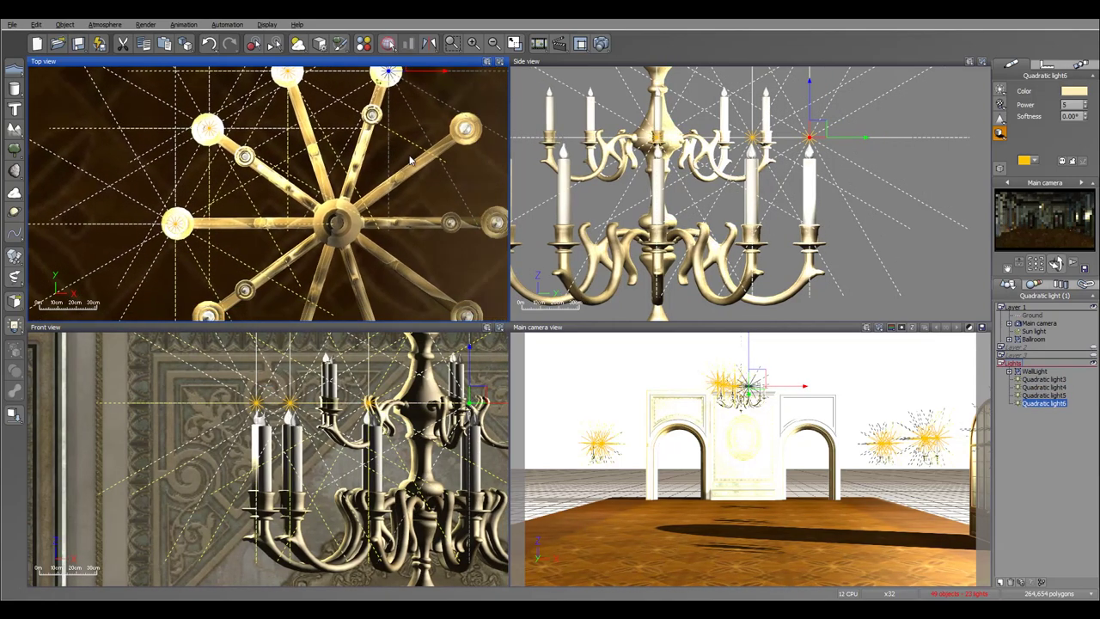
{"action": "scroll", "coordinate": [404, 129], "scroll_direction": "down", "scroll_amount": 2}
{"action": "left_click_drag", "start_coordinate": [405, 95], "coordinate": [317, 233], "text": "alt"}
{"action": "key", "text": "ctrl+d"}
{"action": "key", "text": "ctrl+d"}
{"action": "key", "text": "ctrl+d"}
{"action": "key", "text": "ctrl+d"}
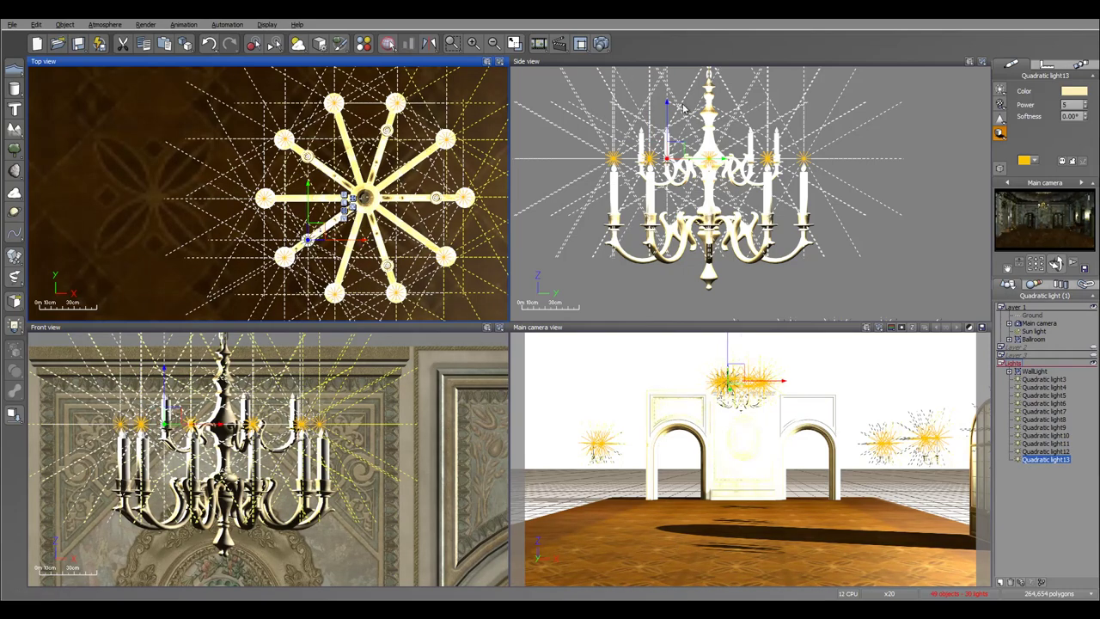
Raise the last copy to the upper tier's candle tips and duplicate it onto the other four upper-tier candles.
{"action": "left_click_drag", "start_coordinate": [667, 109], "coordinate": [668, 76]}
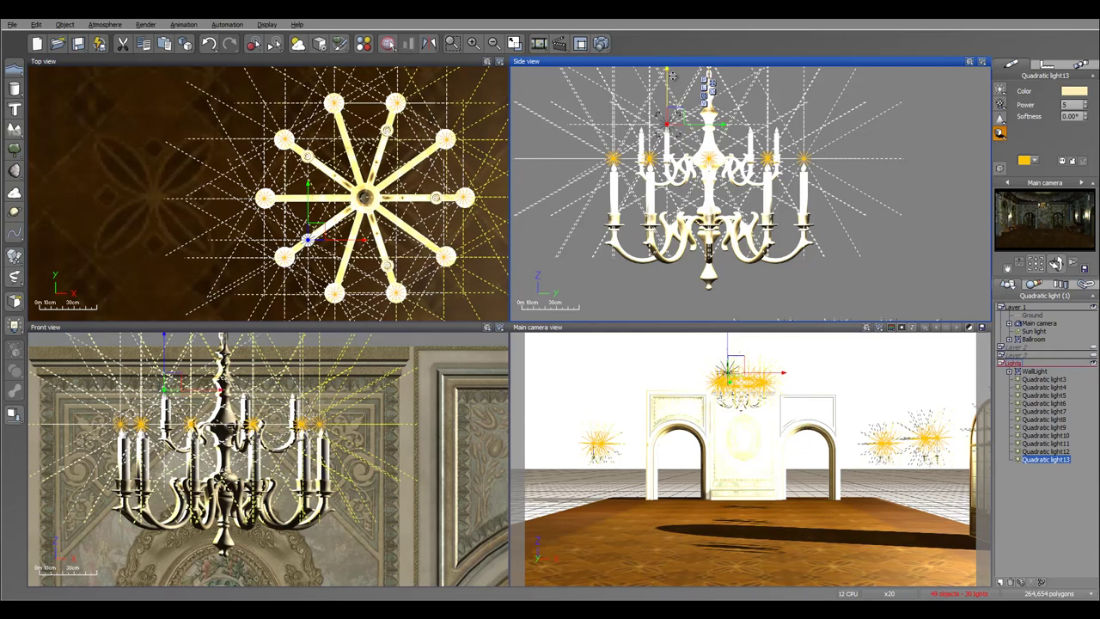
{"action": "key", "text": "ctrl+d"}
{"action": "left_click_drag", "start_coordinate": [316, 234], "coordinate": [428, 221]}
{"action": "key", "text": "ctrl+d"}
{"action": "key", "text": "ctrl+d"}
{"action": "key", "text": "ctrl+d"}
{"action": "left_click_drag", "start_coordinate": [399, 261], "coordinate": [396, 258]}
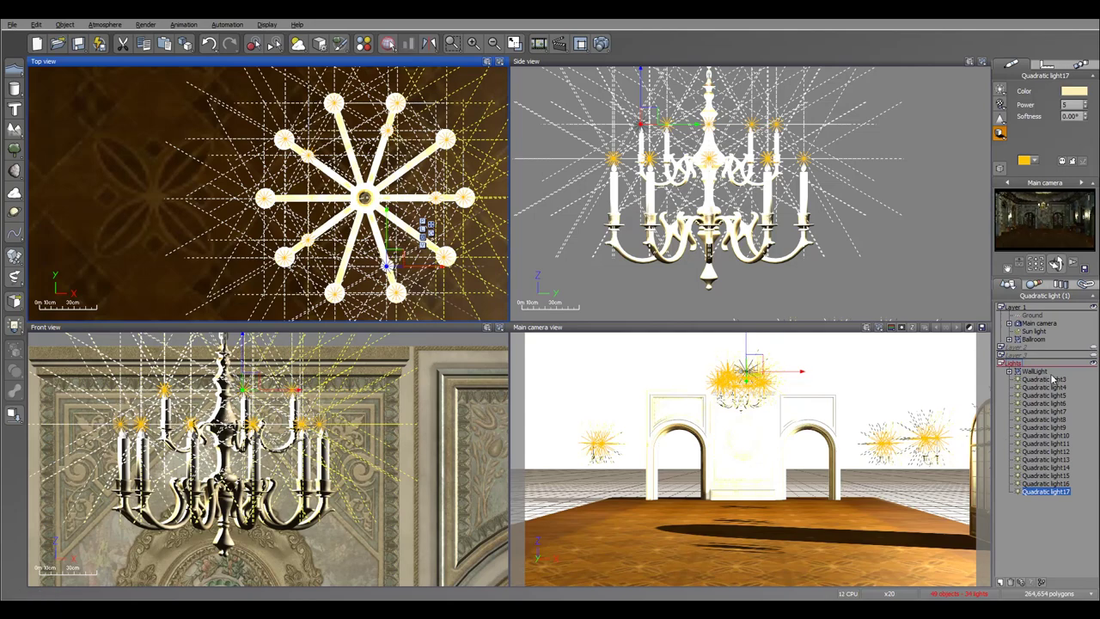
Group the chandelier's fifteen quadratic lights, from light 3 to light 17, and name the group Top.
{"action": "left_click", "coordinate": [1050, 380], "text": "shift"}
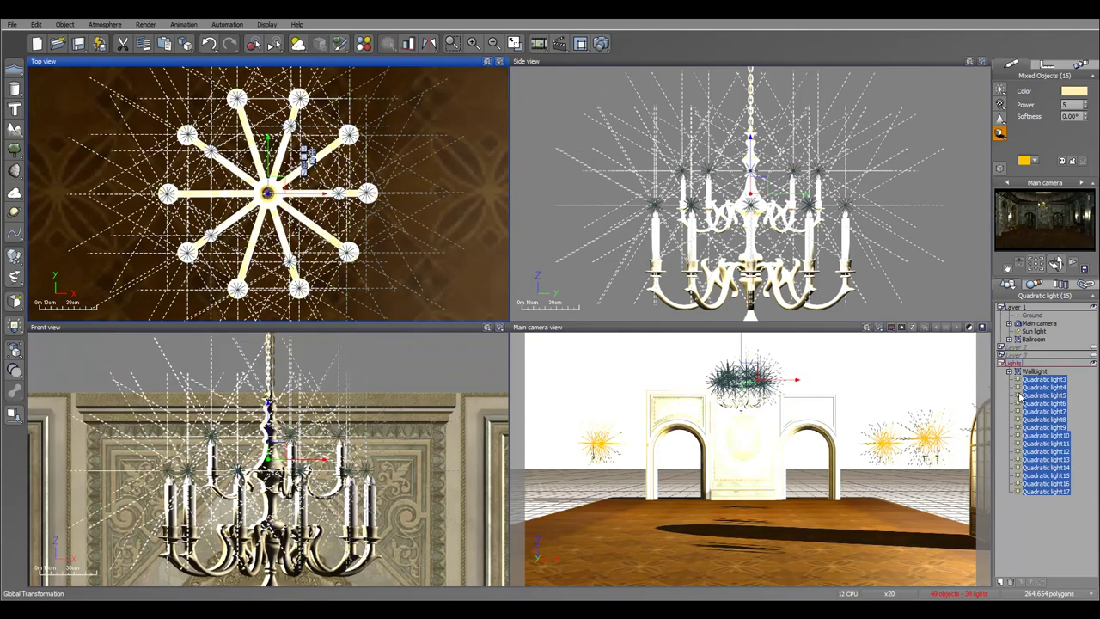
{"action": "key", "text": "ctrl+g"}
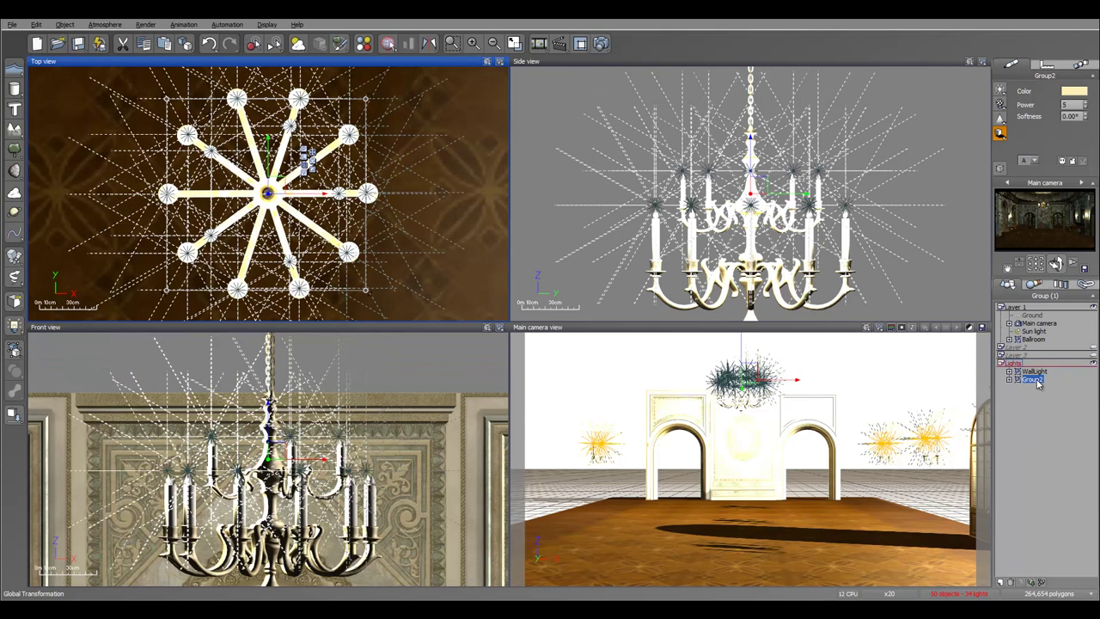
{"action": "left_click", "coordinate": [1038, 380]}
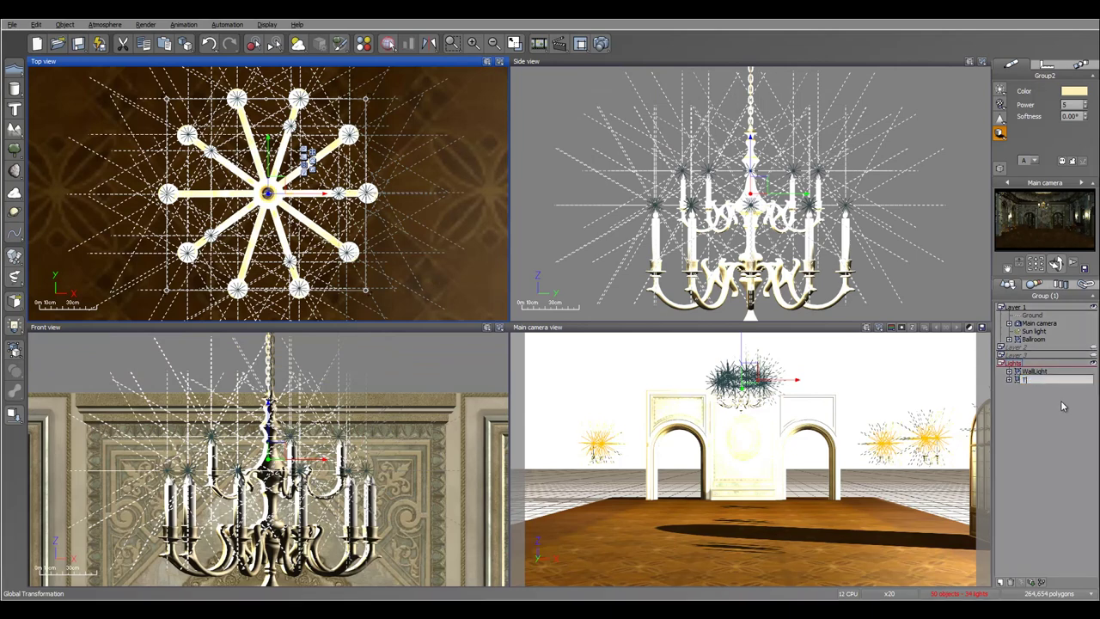
{"action": "type", "text": "Top"}
{"action": "left_click", "coordinate": [1060, 400]}
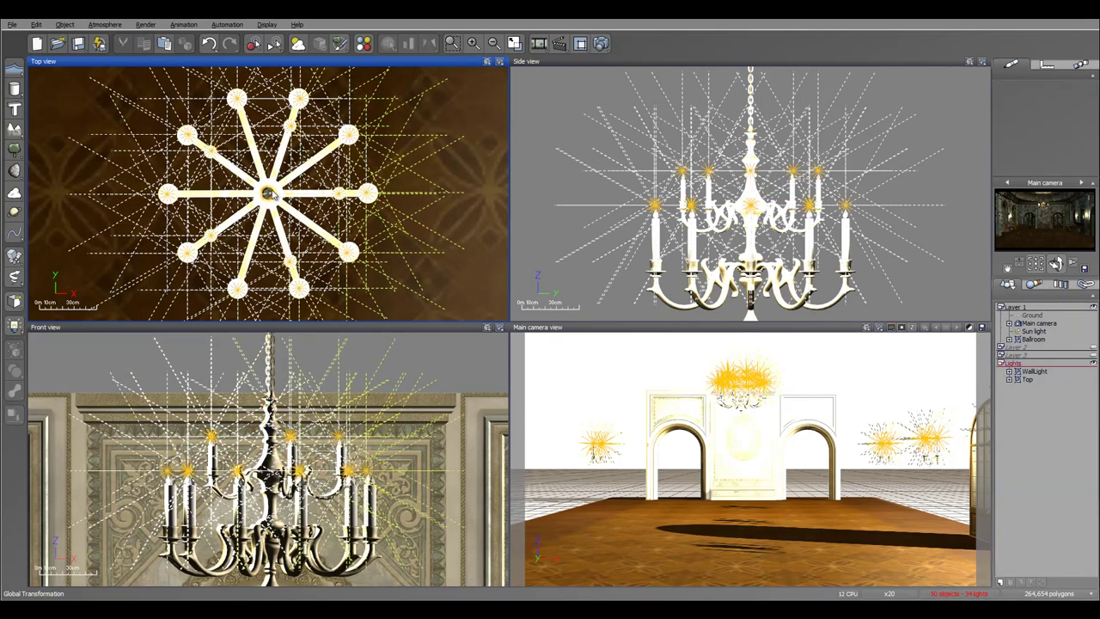
Duplicate the Top light group and move the copy over the second chandelier, centred on its candles.
{"action": "left_click", "coordinate": [1028, 379]}
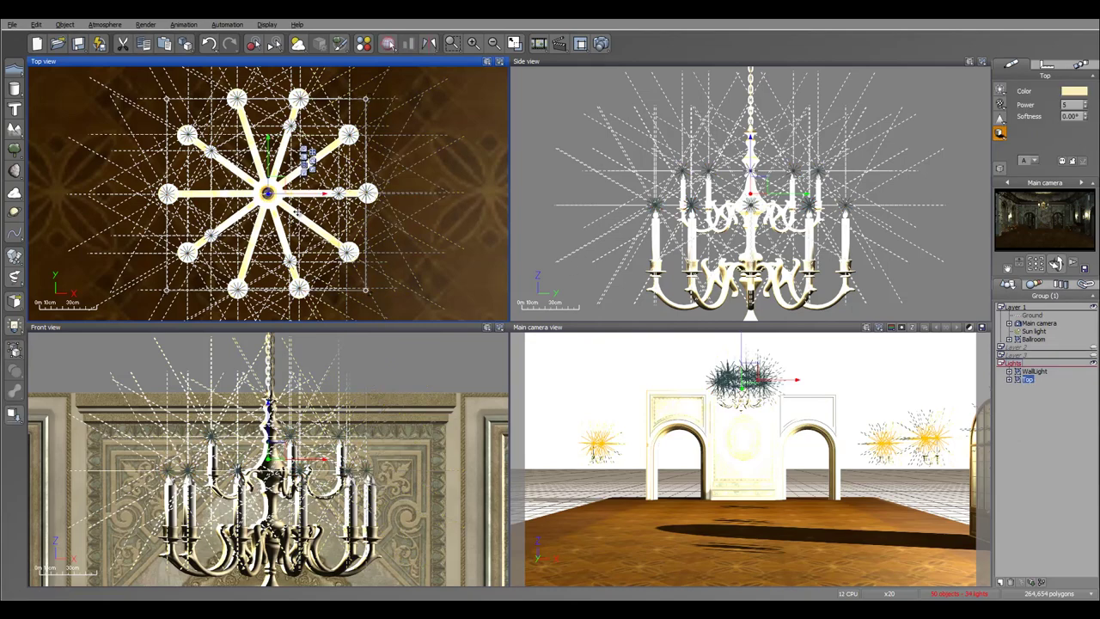
{"action": "scroll", "coordinate": [347, 197], "scroll_direction": "down", "scroll_amount": 3}
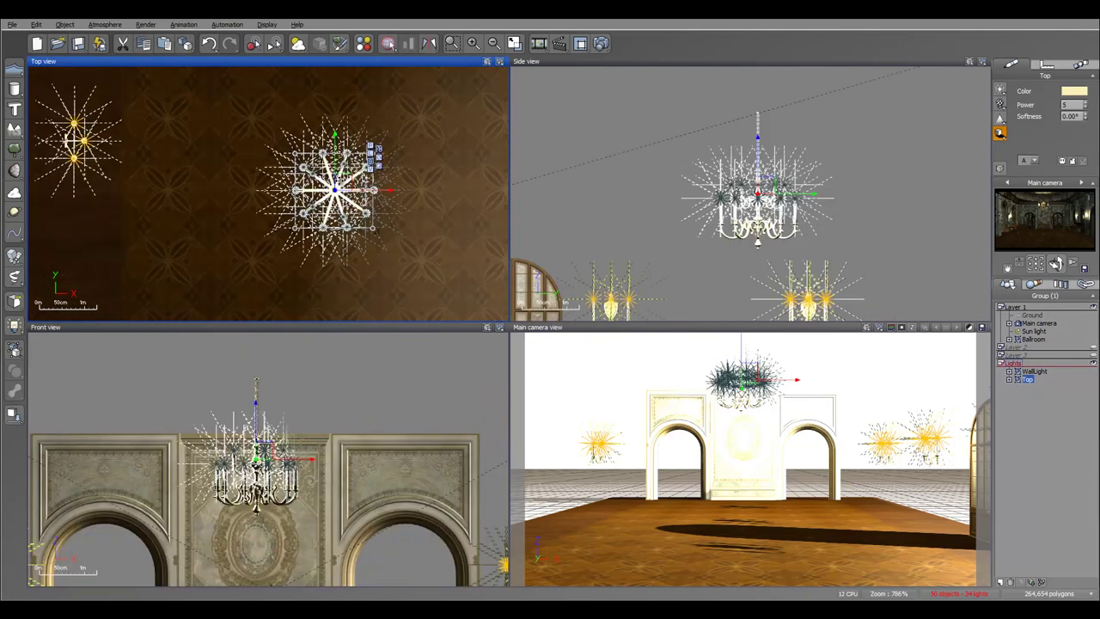
{"action": "left_click_drag", "start_coordinate": [347, 183], "coordinate": [347, 292], "text": "alt"}
{"action": "right_click_drag", "start_coordinate": [435, 260], "coordinate": [452, 73]}
{"action": "left_click_drag", "start_coordinate": [365, 104], "coordinate": [375, 284]}
{"action": "right_click_drag", "start_coordinate": [467, 265], "coordinate": [481, 46]}
{"action": "left_click_drag", "start_coordinate": [388, 89], "coordinate": [383, 272]}
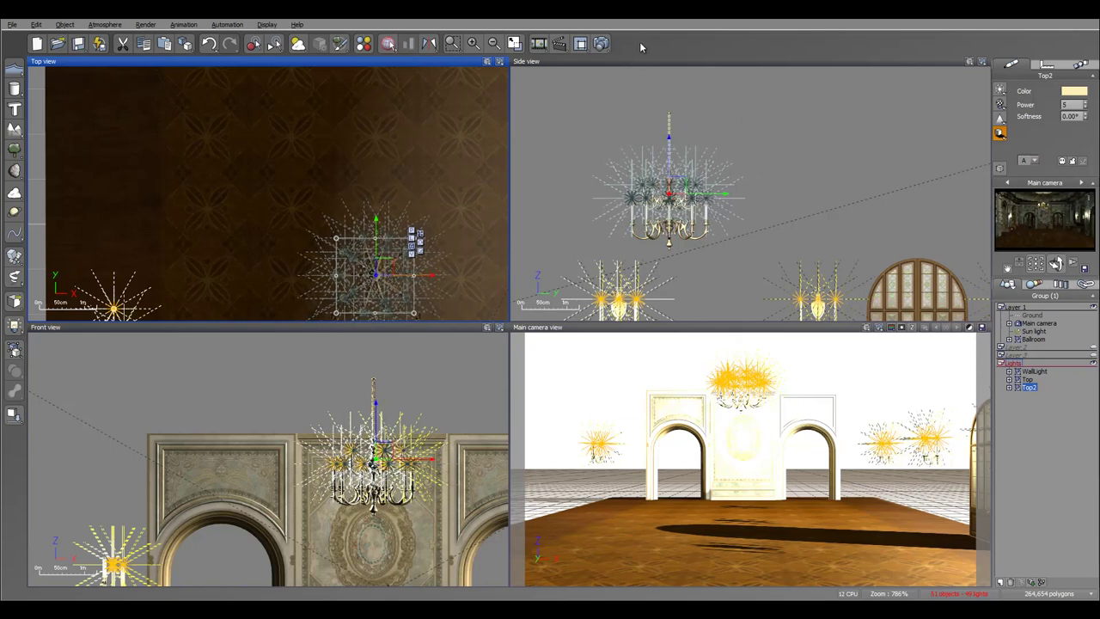
Render the ballroom from the main camera to check the lit chandeliers, then close the render display.
{"action": "left_click", "coordinate": [600, 44]}
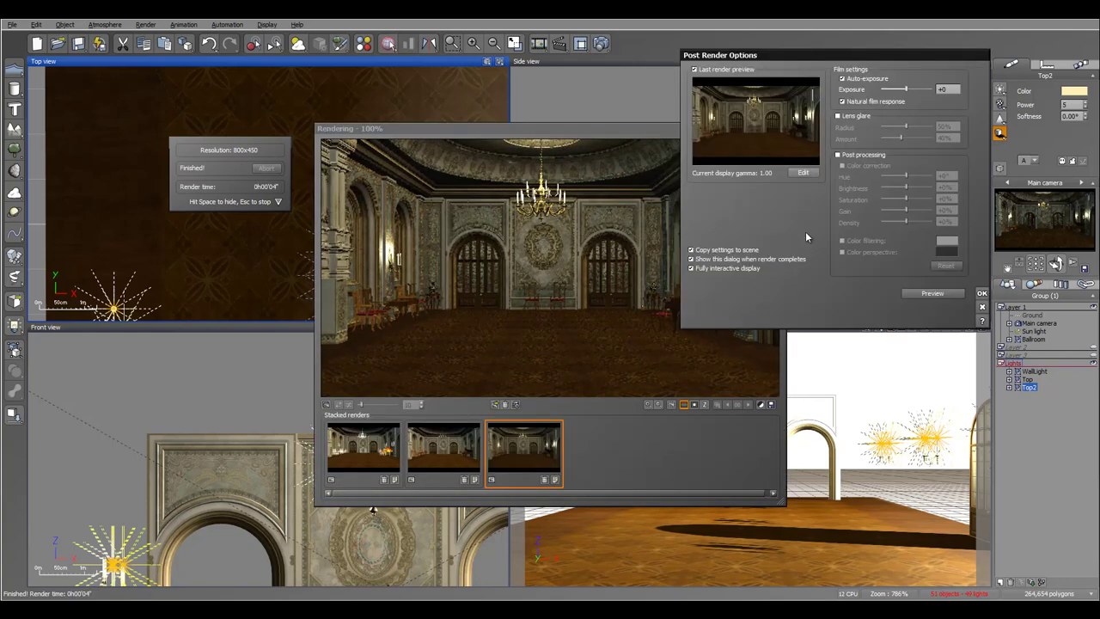
{"action": "left_click", "coordinate": [981, 293]}
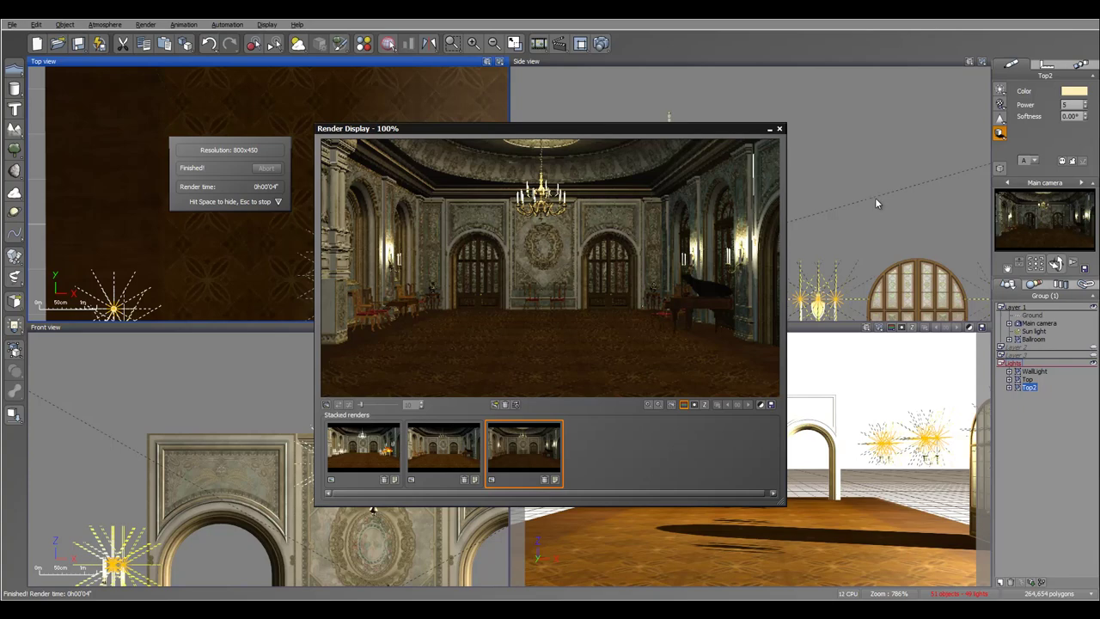
{"action": "left_click", "coordinate": [779, 130]}
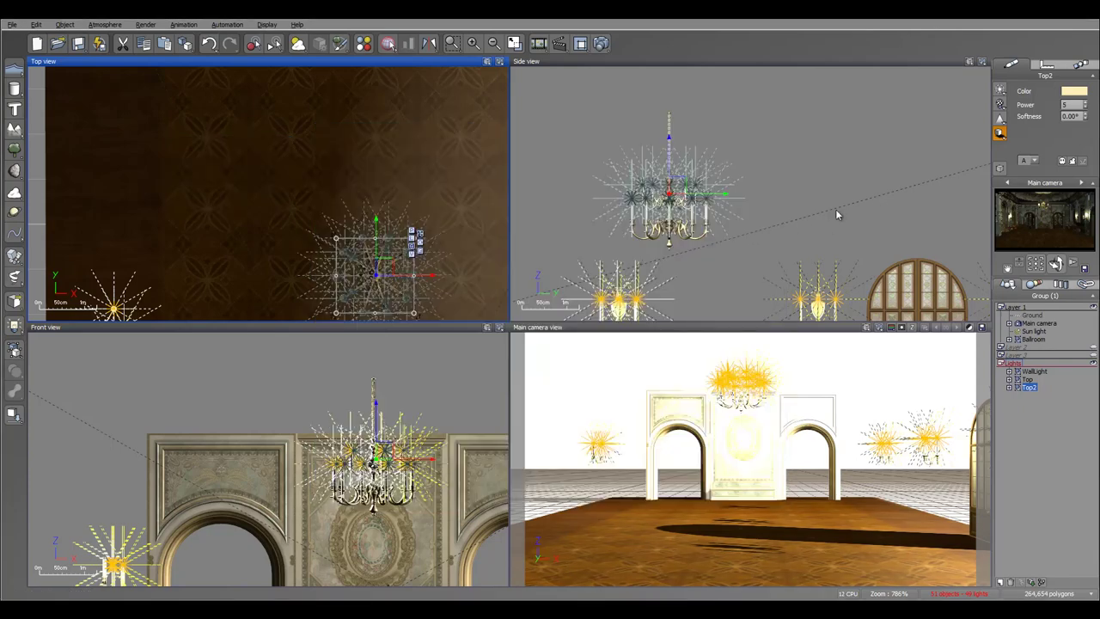
Move the main camera further back from the ballroom and tilt it slightly upward to frame both chandeliers.
{"action": "left_click", "coordinate": [1038, 323]}
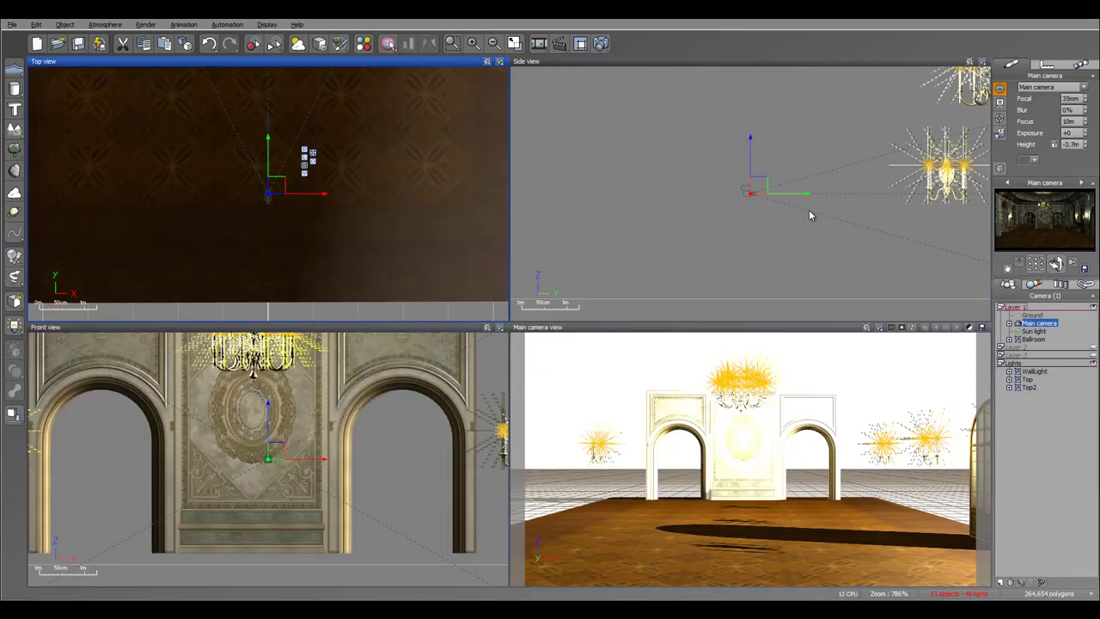
{"action": "scroll", "coordinate": [811, 215], "scroll_direction": "down", "scroll_amount": 2}
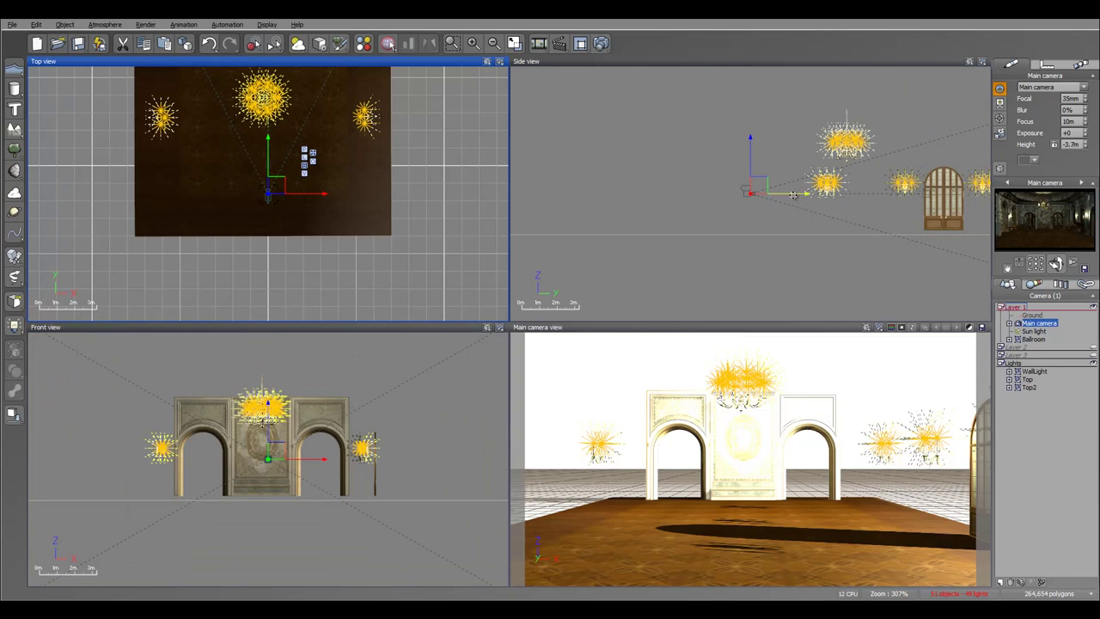
{"action": "left_click_drag", "start_coordinate": [797, 199], "coordinate": [660, 195]}
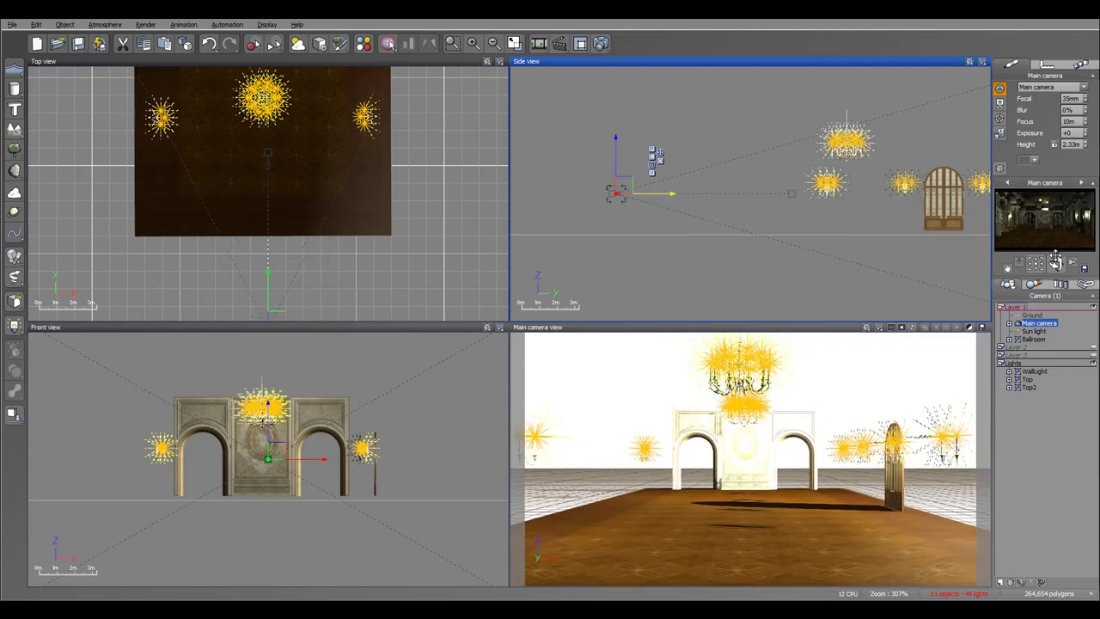
{"action": "left_click_drag", "start_coordinate": [1055, 265], "coordinate": [1057, 264]}
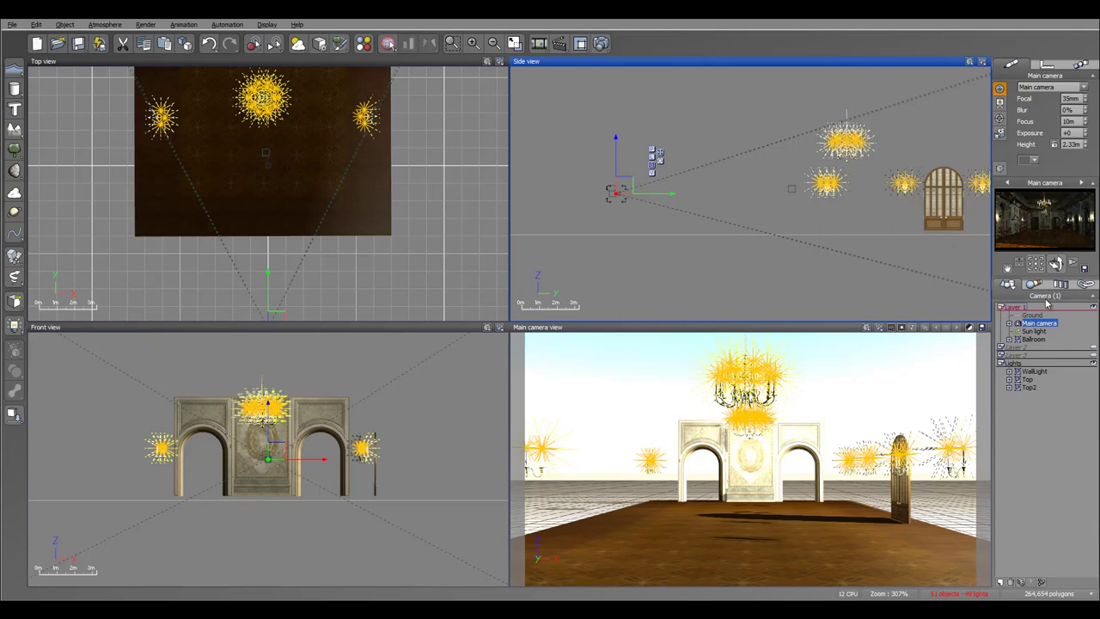
Lower the sun light below the ground level in the side view to make the scene night.
{"action": "left_click", "coordinate": [1032, 332]}
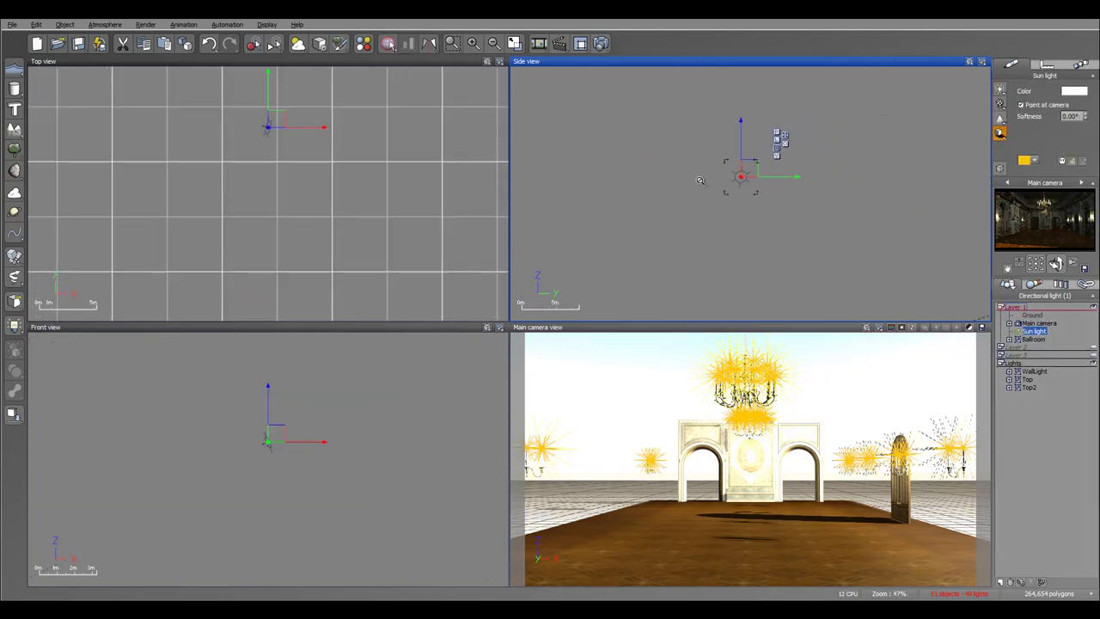
{"action": "left_click_drag", "start_coordinate": [706, 178], "coordinate": [726, 251]}
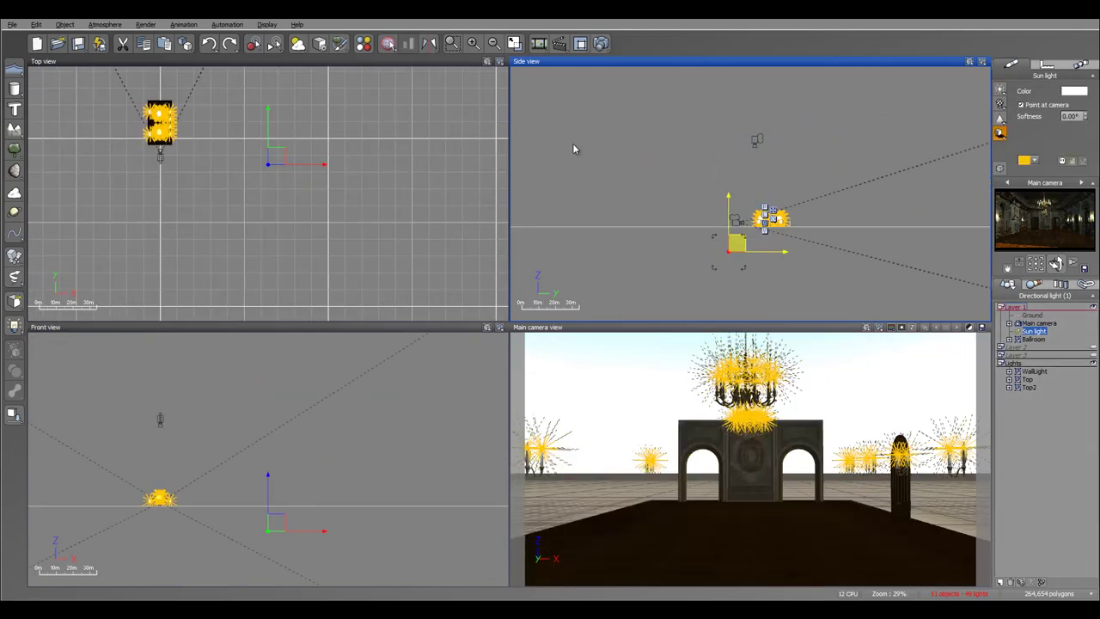
Set the atmosphere's lighting model to Global radiosity and its light balance to 100% sunlight.
{"action": "left_click", "coordinate": [99, 26]}
{"action": "left_click", "coordinate": [118, 98]}
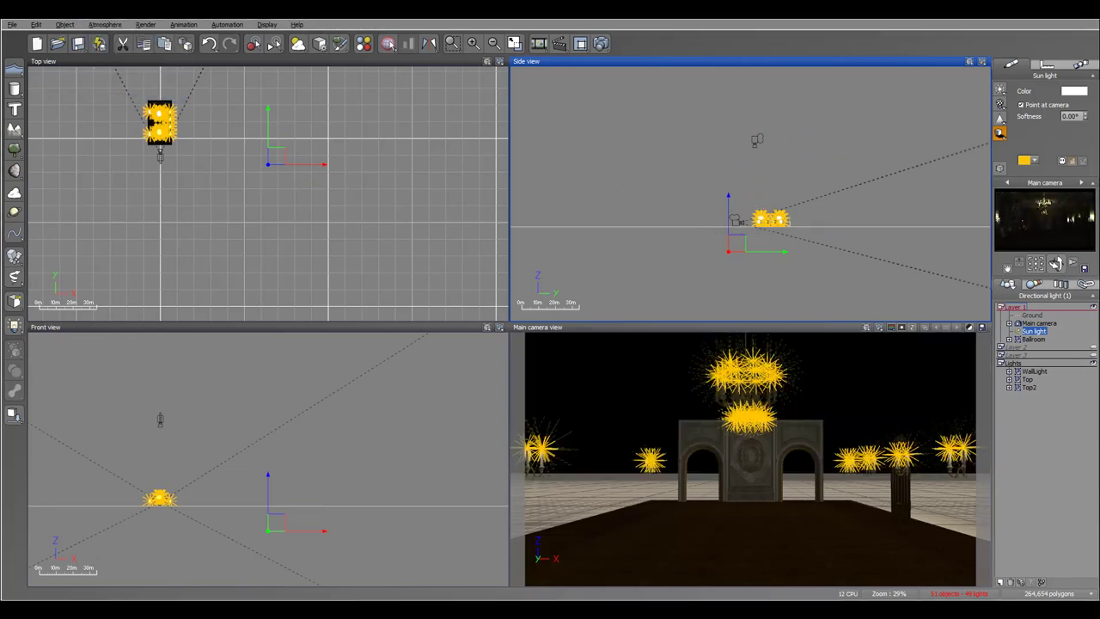
{"action": "left_click_drag", "start_coordinate": [497, 159], "coordinate": [469, 129]}
{"action": "left_click", "coordinate": [438, 184]}
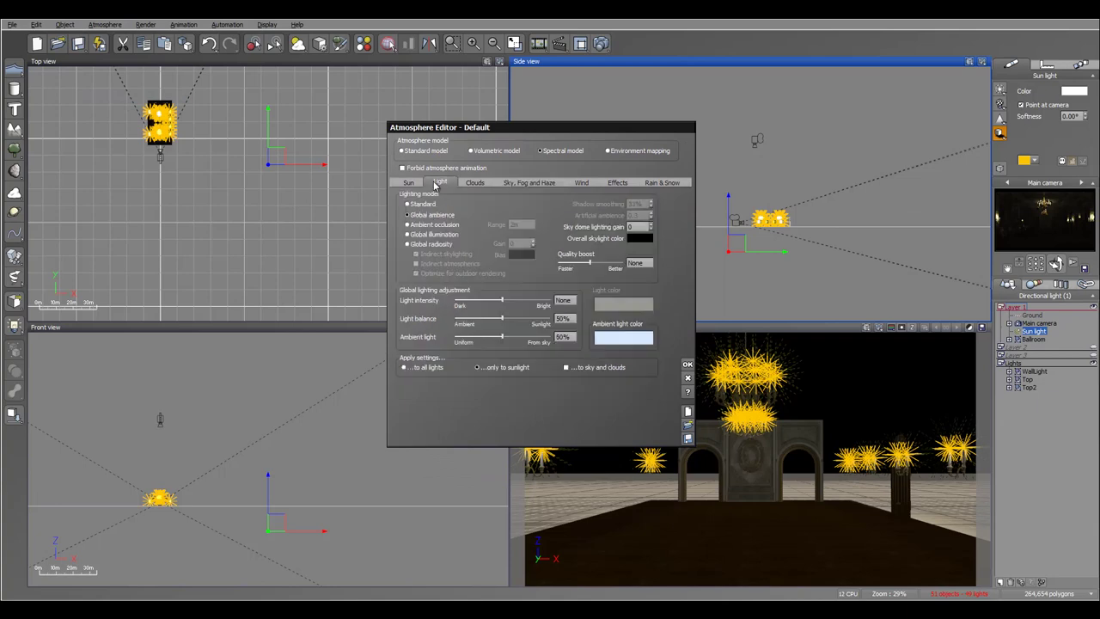
{"action": "left_click", "coordinate": [412, 245]}
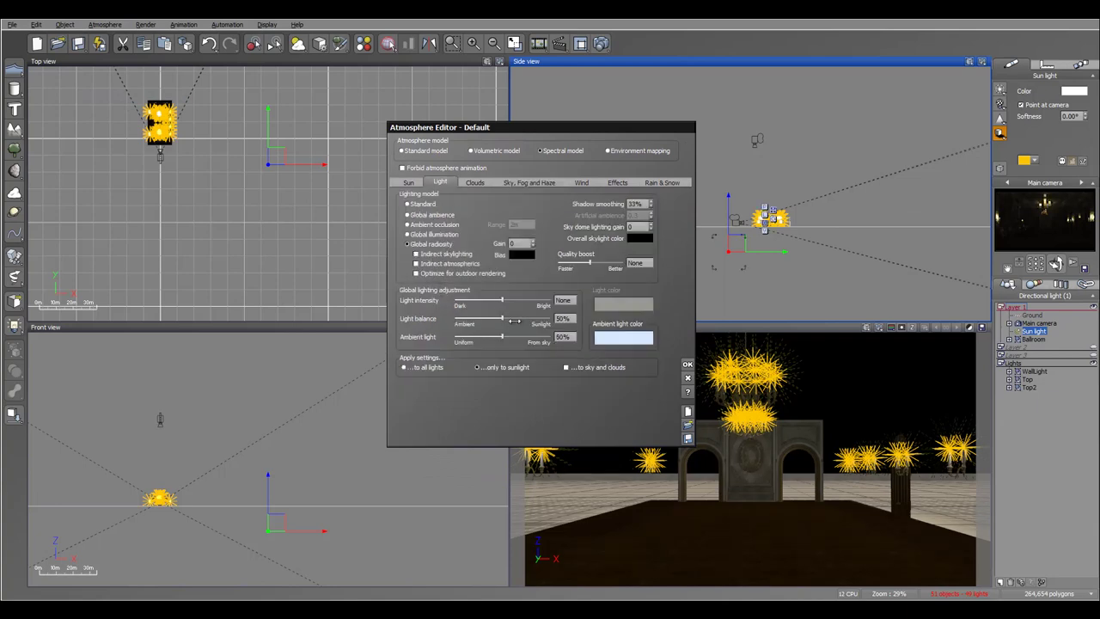
{"action": "left_click_drag", "start_coordinate": [514, 320], "coordinate": [567, 320]}
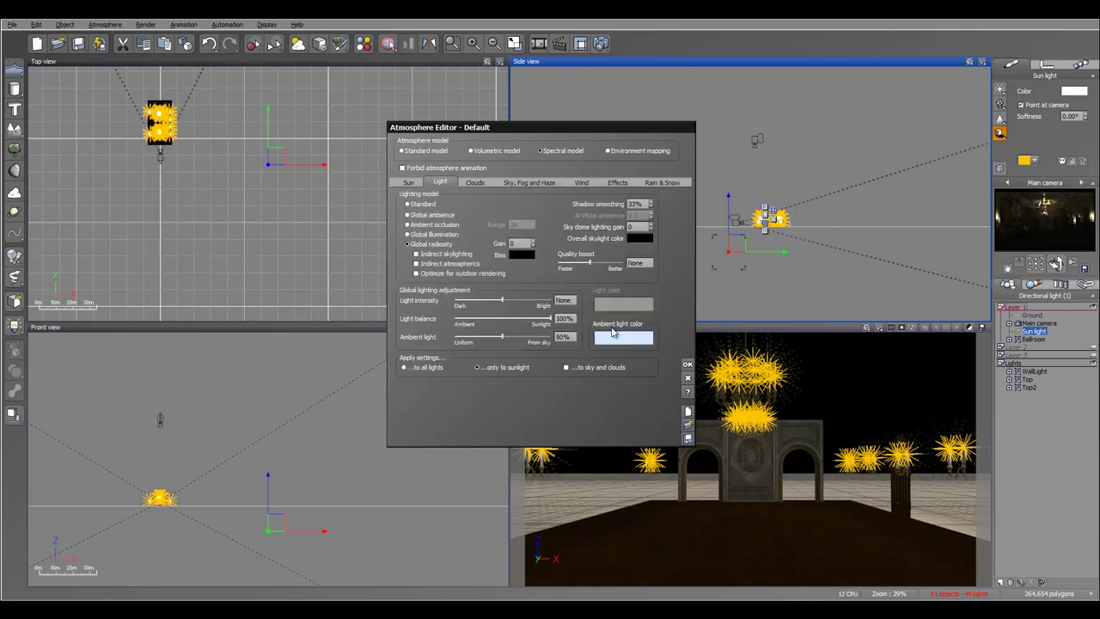
Set the atmosphere's sky, decay, haze and fog amounts and mean altitudes to zero and accept the settings.
{"action": "left_click", "coordinate": [512, 182]}
{"action": "left_click_drag", "start_coordinate": [527, 204], "coordinate": [506, 209]}
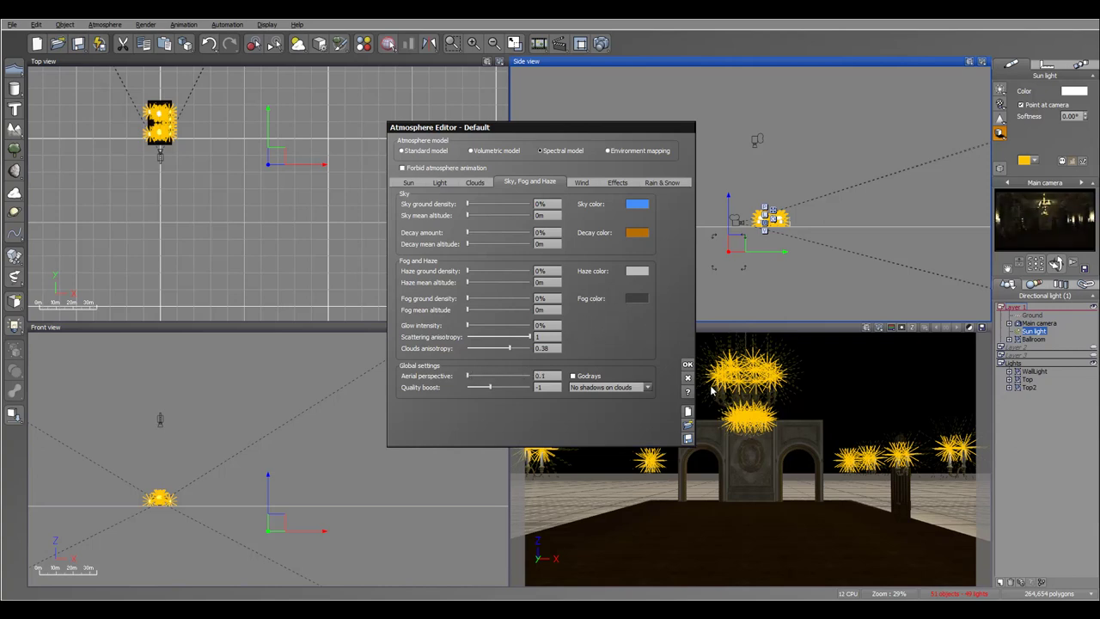
{"action": "left_click", "coordinate": [687, 364]}
Render the night version of the ballroom to check the candlelight and accept the post render options.
{"action": "left_click", "coordinate": [600, 43]}
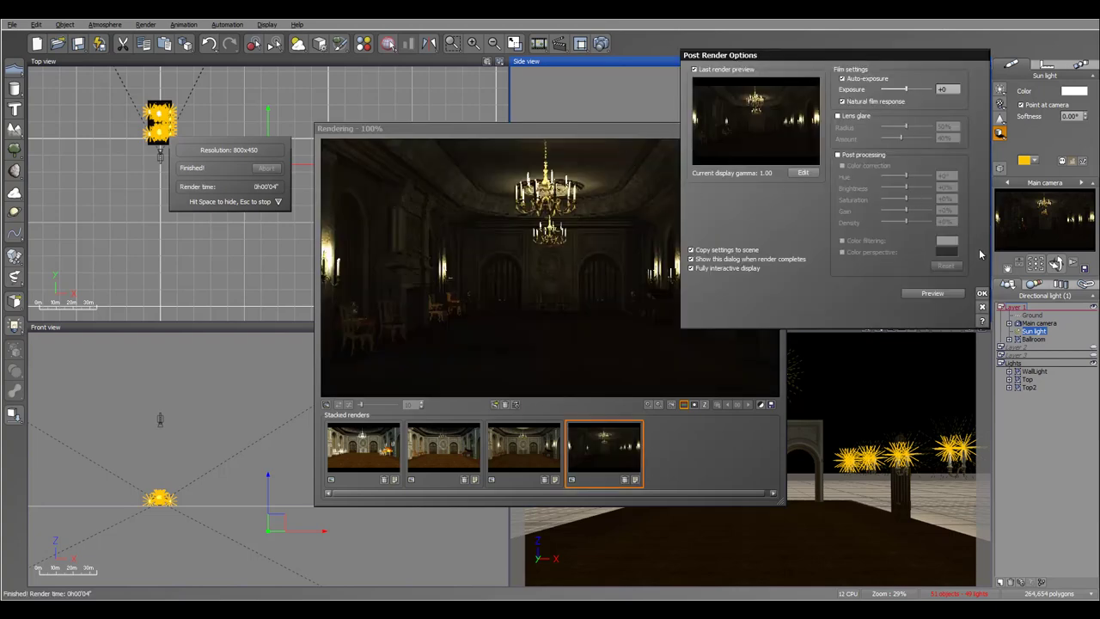
{"action": "left_click", "coordinate": [982, 294]}
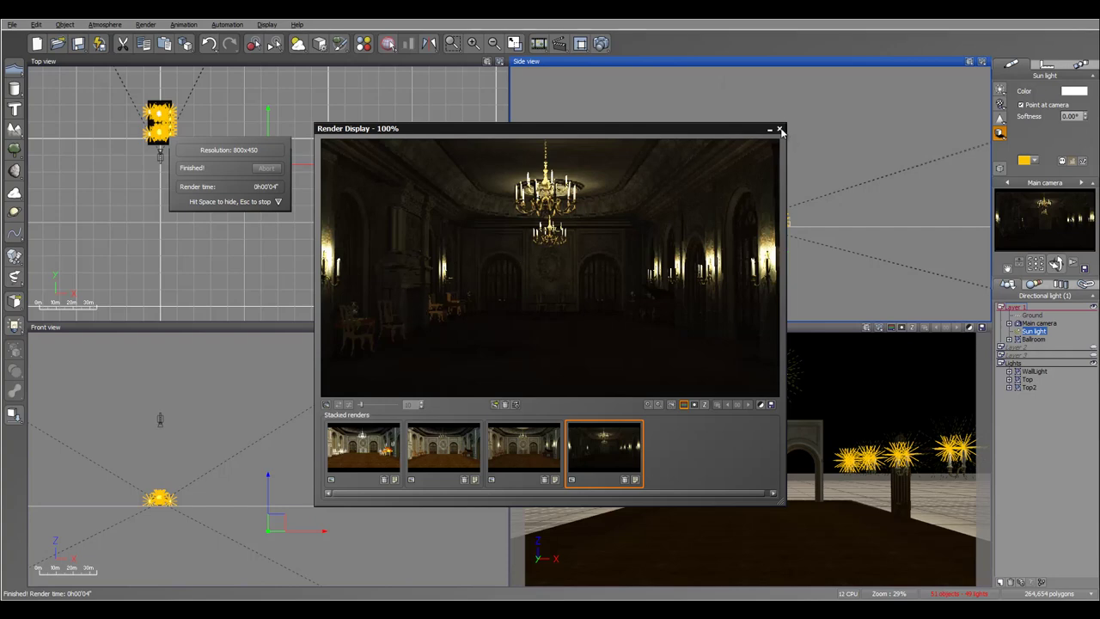
Set the light power of the WallLight, Top and Top2 groups together to 8.
{"action": "left_click", "coordinate": [1035, 372]}
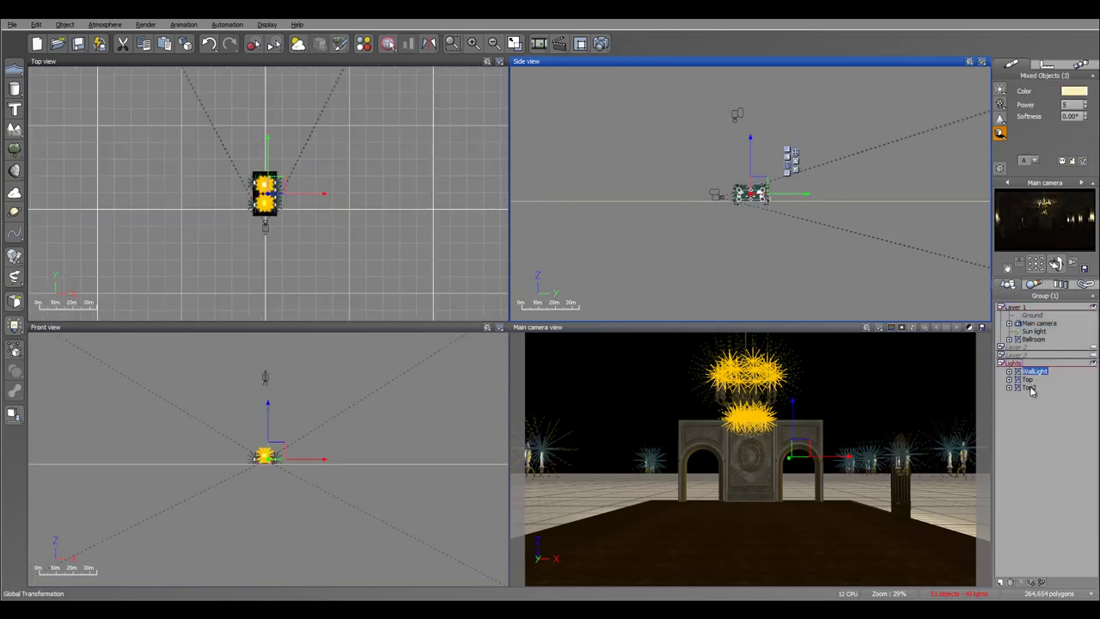
{"action": "left_click", "coordinate": [1029, 388], "text": "shift"}
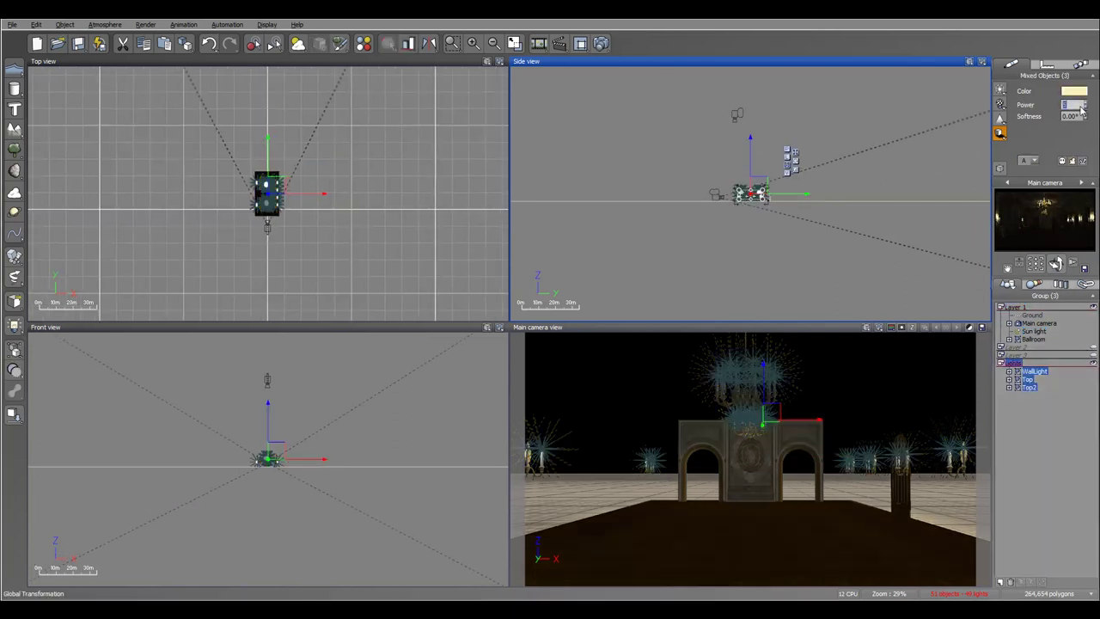
{"action": "type", "text": "8"}
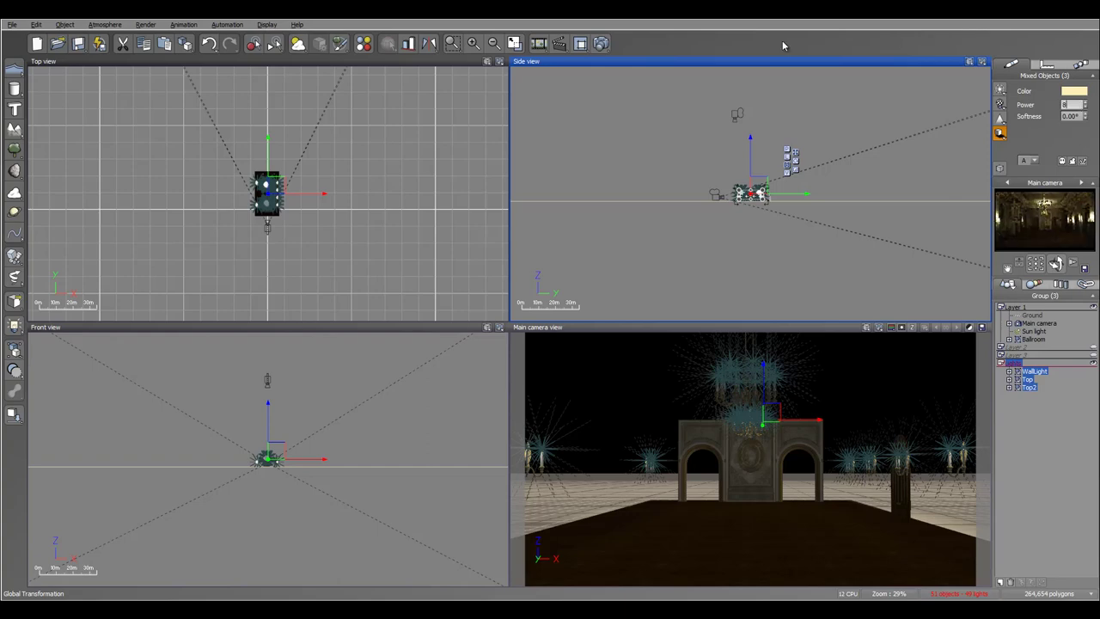
Render the ballroom again to judge the stronger candlelight and close the render display.
{"action": "left_click", "coordinate": [601, 43]}
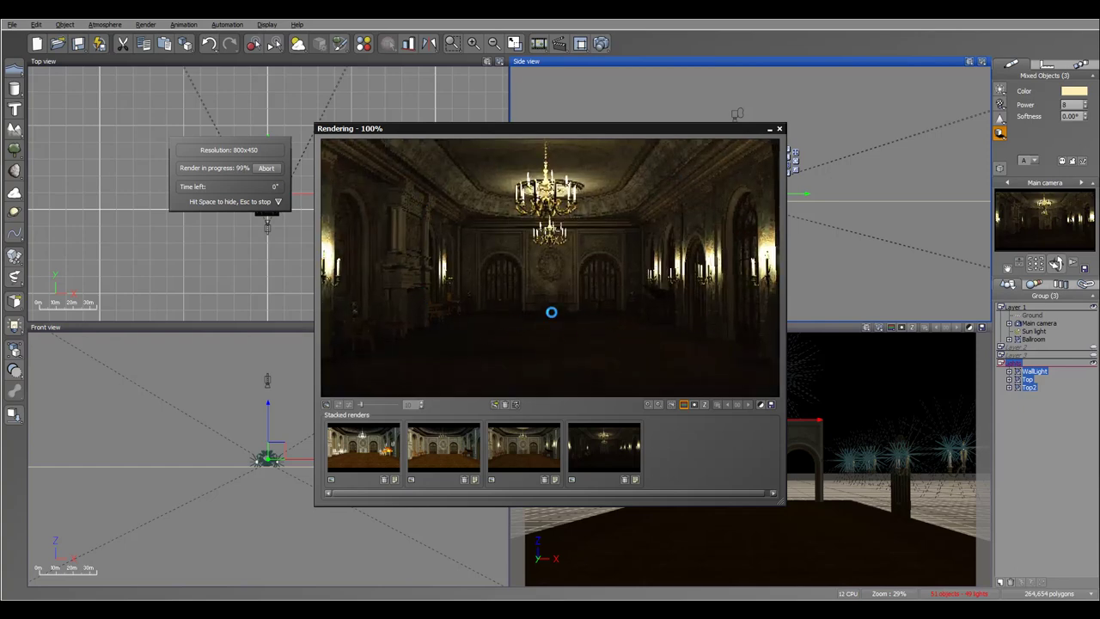
{"action": "left_click", "coordinate": [982, 294]}
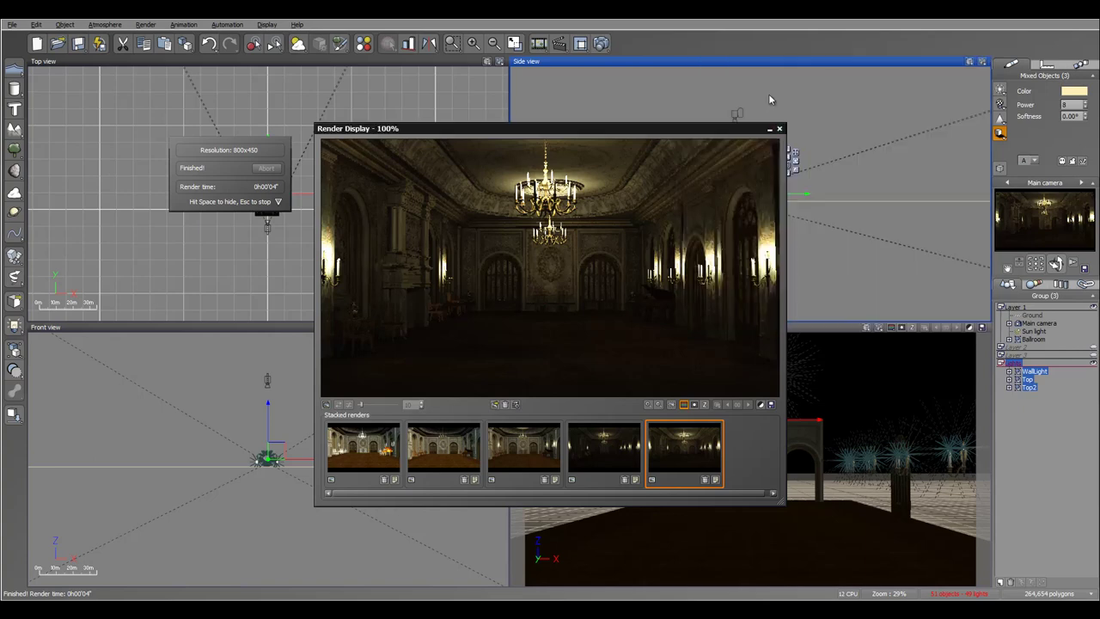
{"action": "left_click", "coordinate": [779, 130]}
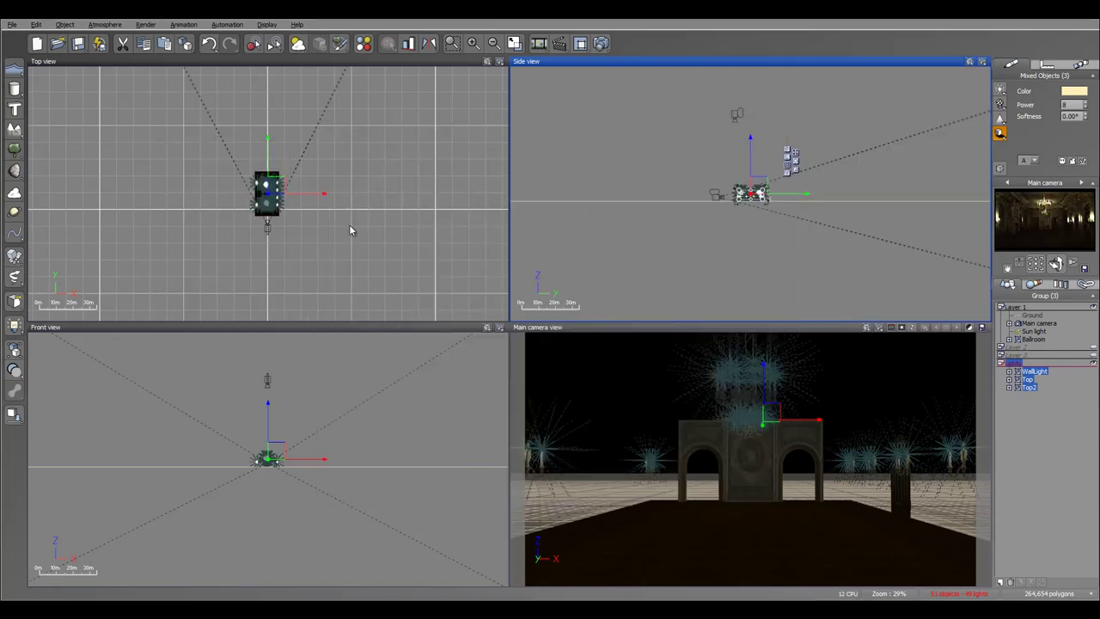
Add a quadratic light and place it just above the floor at the side wall's fireplace location.
{"action": "right_click_drag", "start_coordinate": [322, 233], "coordinate": [392, 216]}
{"action": "scroll", "coordinate": [378, 214], "scroll_direction": "up", "scroll_amount": 10}
{"action": "right_click_drag", "start_coordinate": [203, 118], "coordinate": [414, 279]}
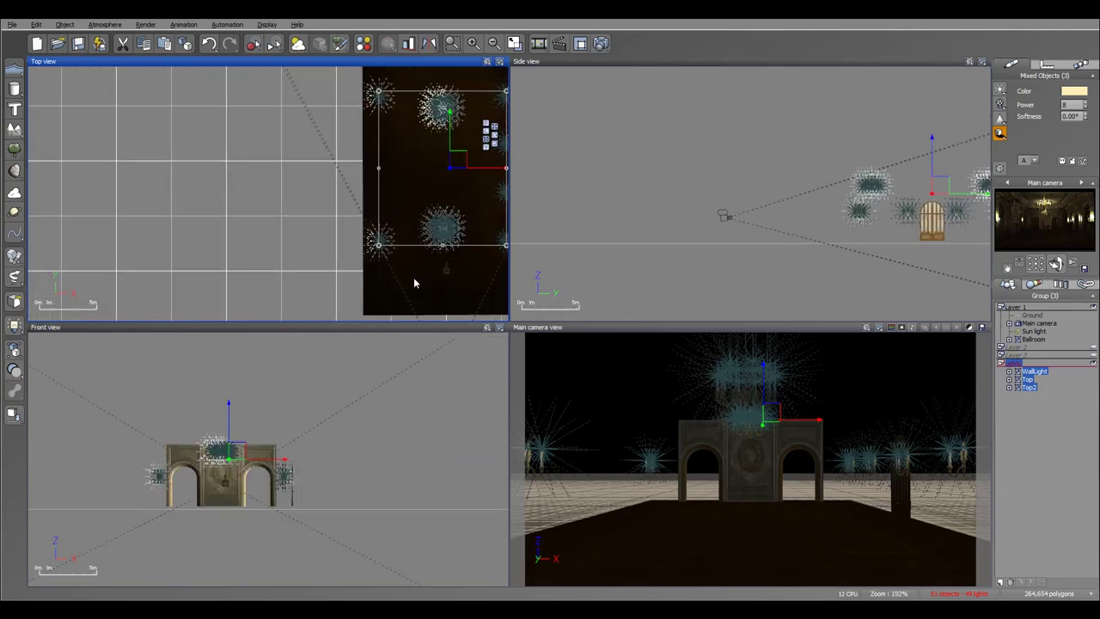
{"action": "scroll", "coordinate": [414, 276], "scroll_direction": "up", "scroll_amount": 5}
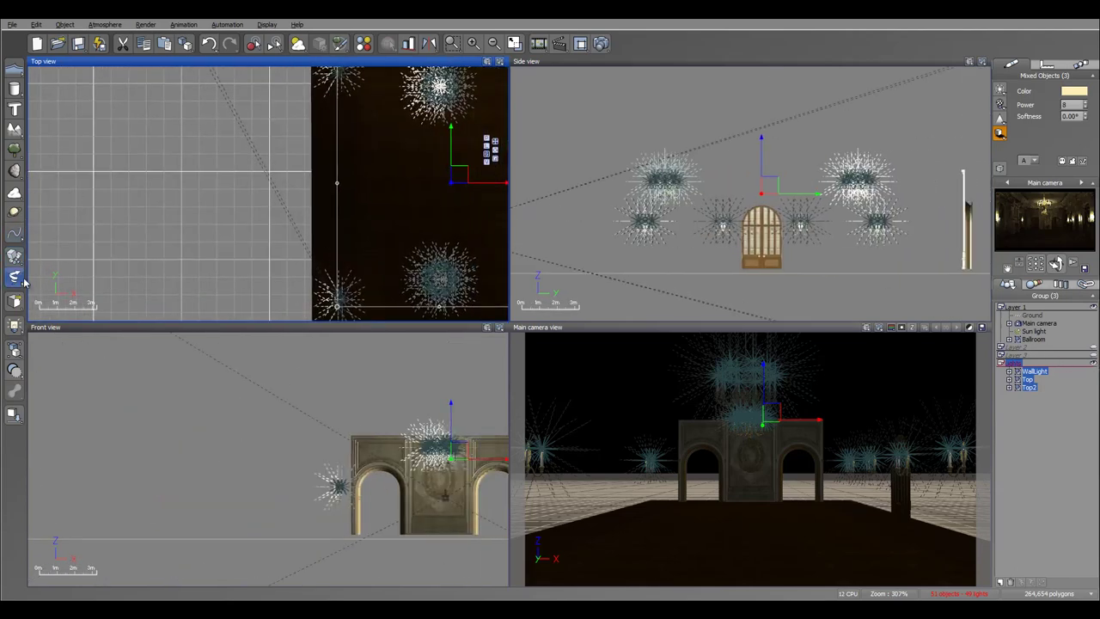
{"action": "left_click", "coordinate": [15, 324]}
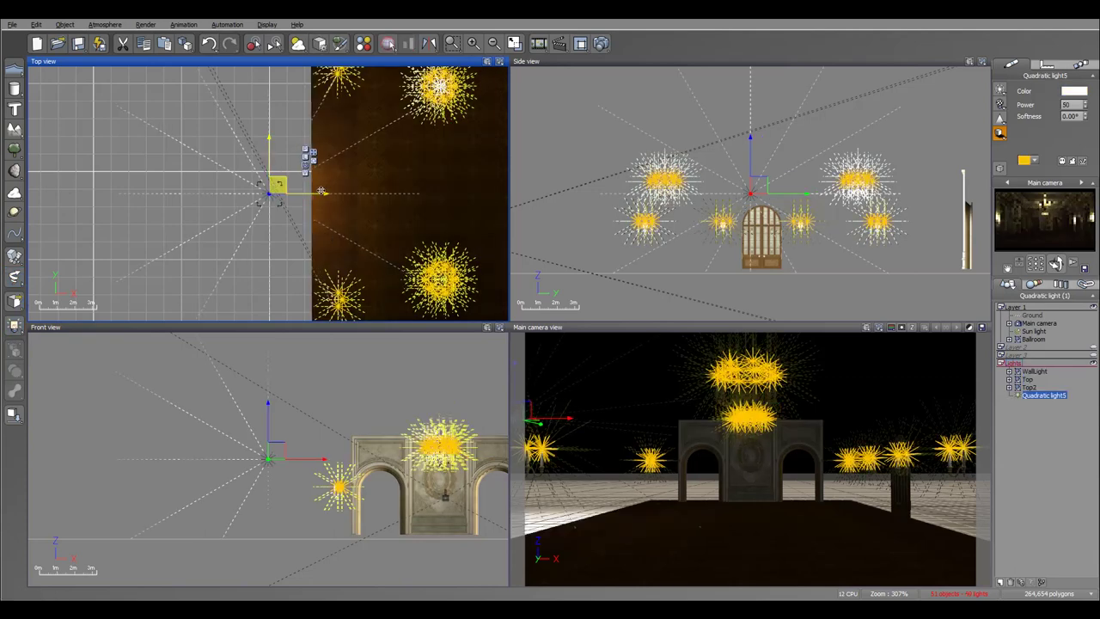
{"action": "left_click_drag", "start_coordinate": [272, 185], "coordinate": [333, 189]}
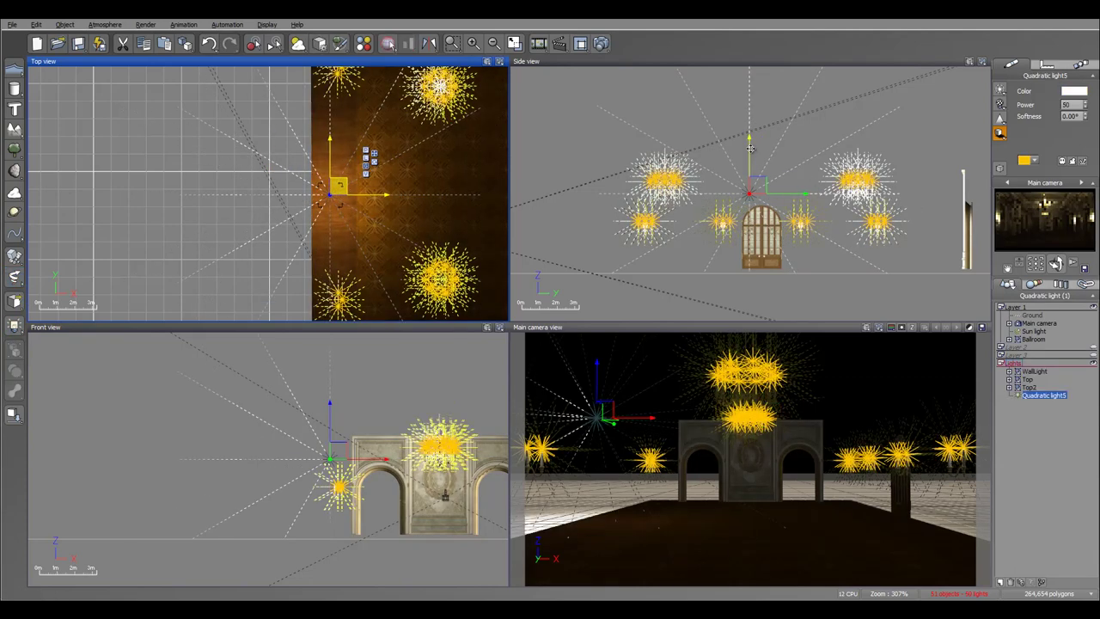
{"action": "left_click_drag", "start_coordinate": [753, 148], "coordinate": [764, 216]}
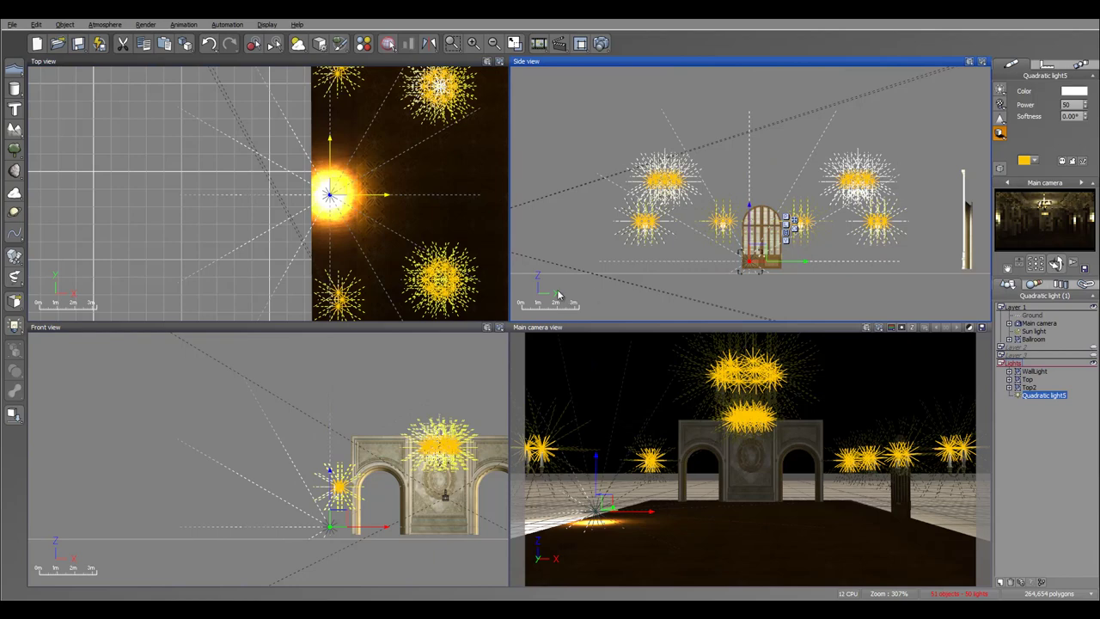
{"action": "left_click", "coordinate": [333, 191]}
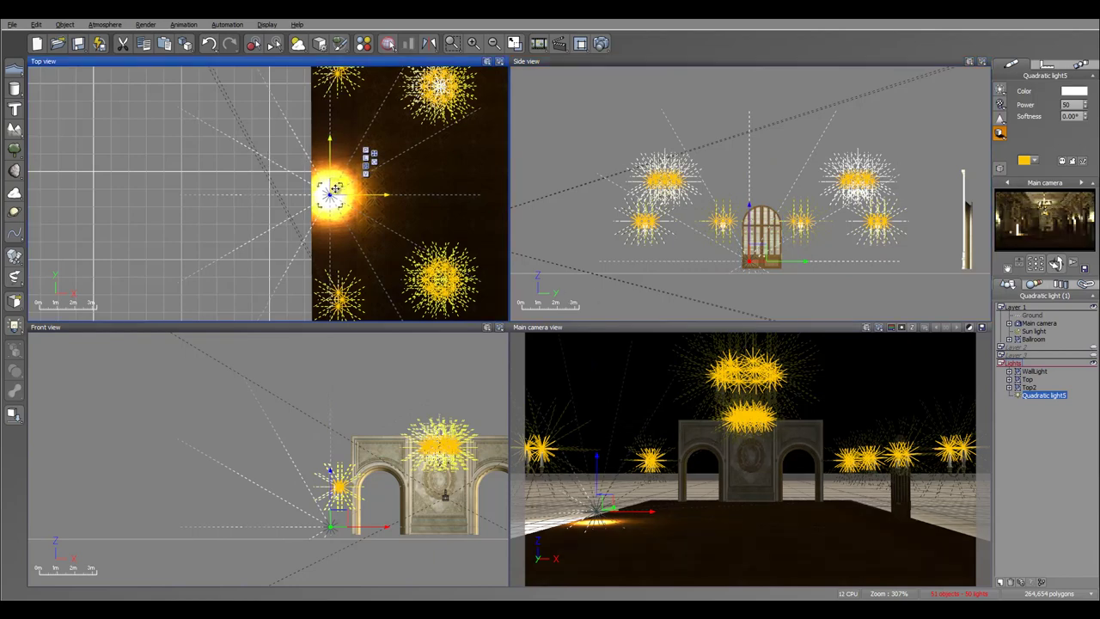
{"action": "left_click_drag", "start_coordinate": [333, 191], "coordinate": [326, 186]}
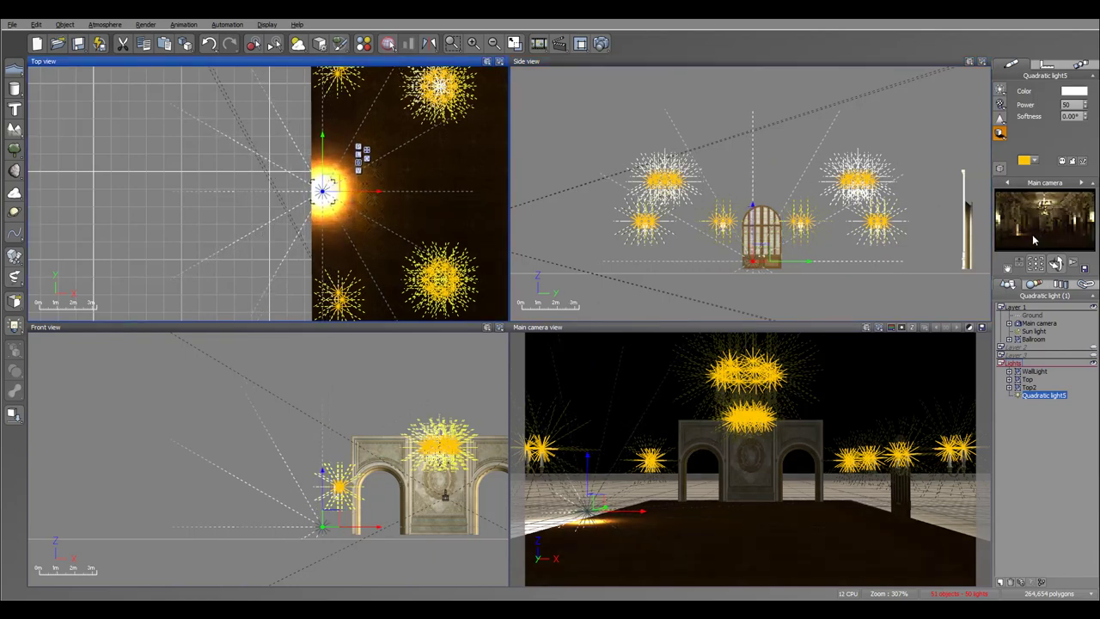
Colour the new fireplace light orange (red 251, green 127, blue 20) and shift it slightly toward the wall.
{"action": "left_click", "coordinate": [1073, 91]}
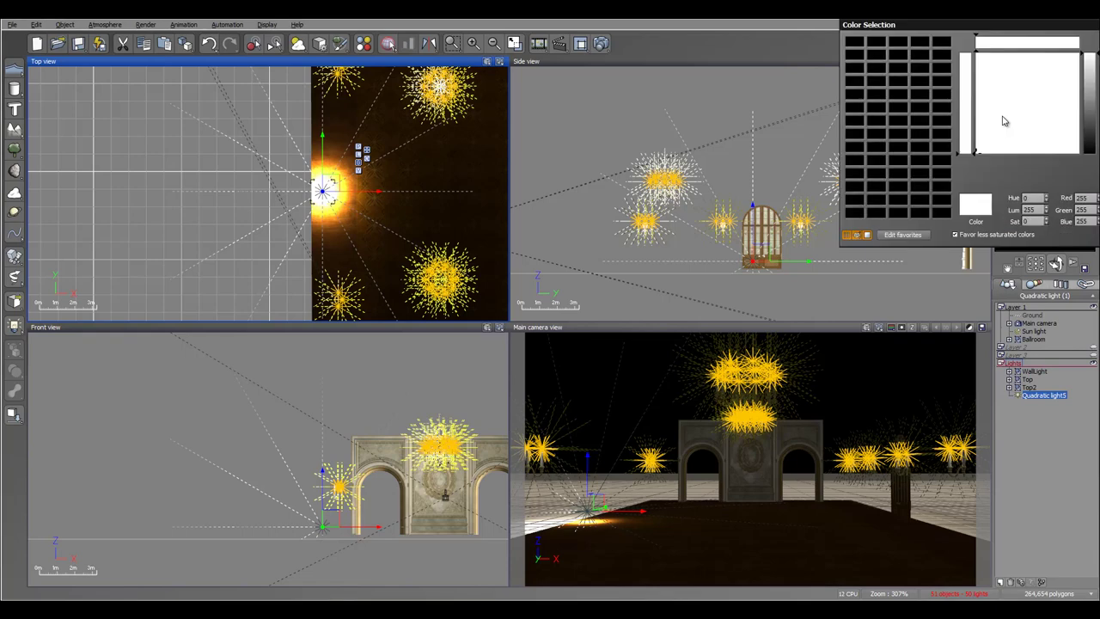
{"action": "left_click", "coordinate": [986, 60]}
{"action": "left_click_drag", "start_coordinate": [1081, 94], "coordinate": [1092, 103]}
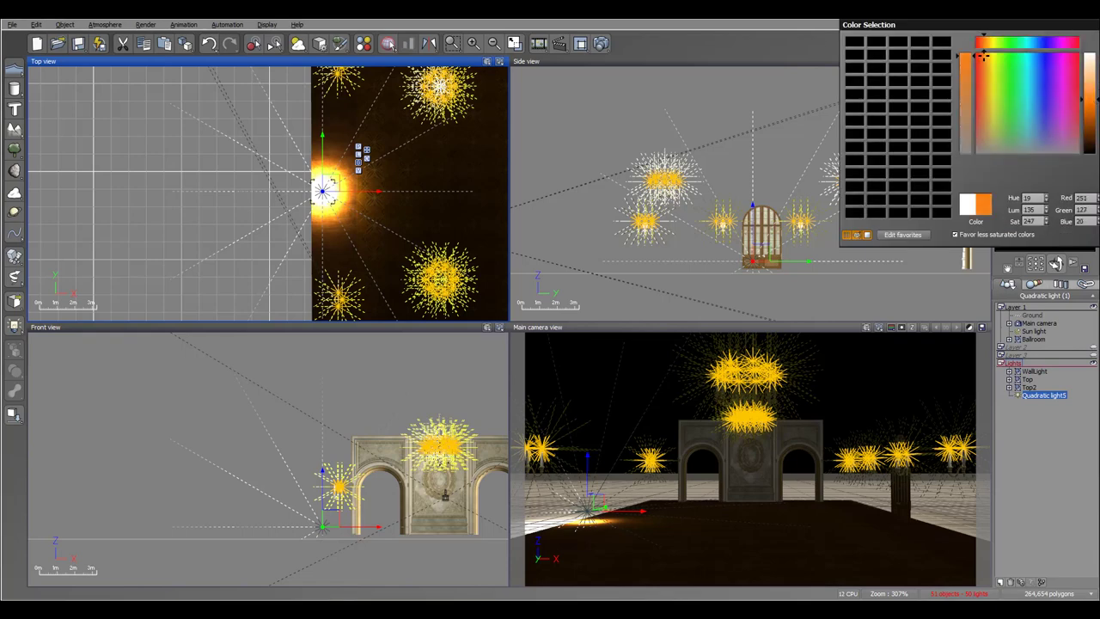
{"action": "left_click", "coordinate": [911, 202]}
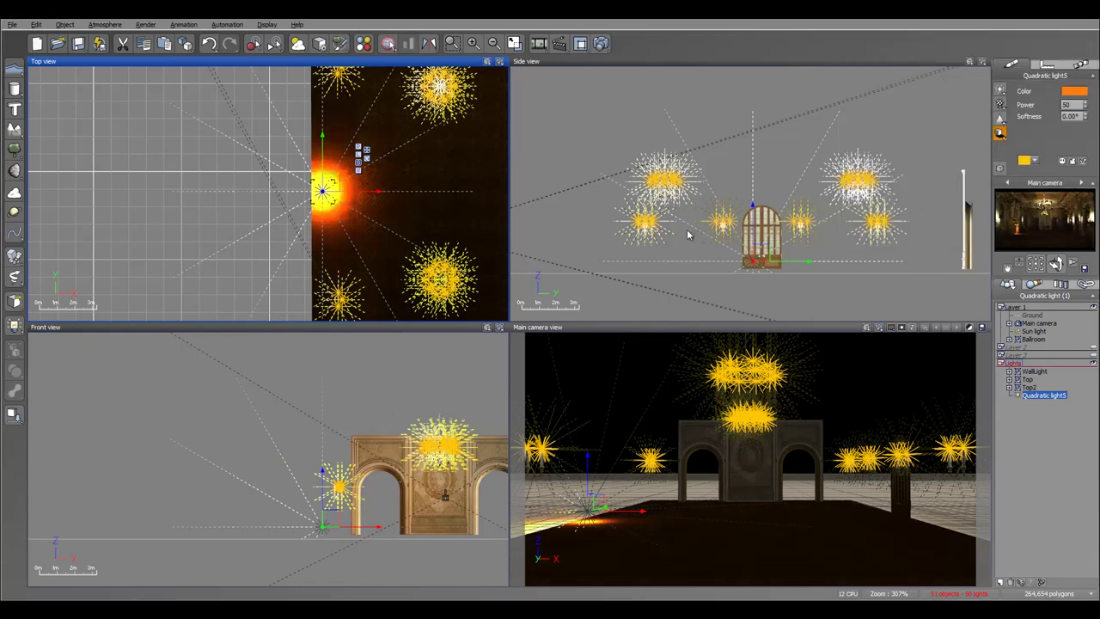
{"action": "left_click_drag", "start_coordinate": [324, 188], "coordinate": [317, 190]}
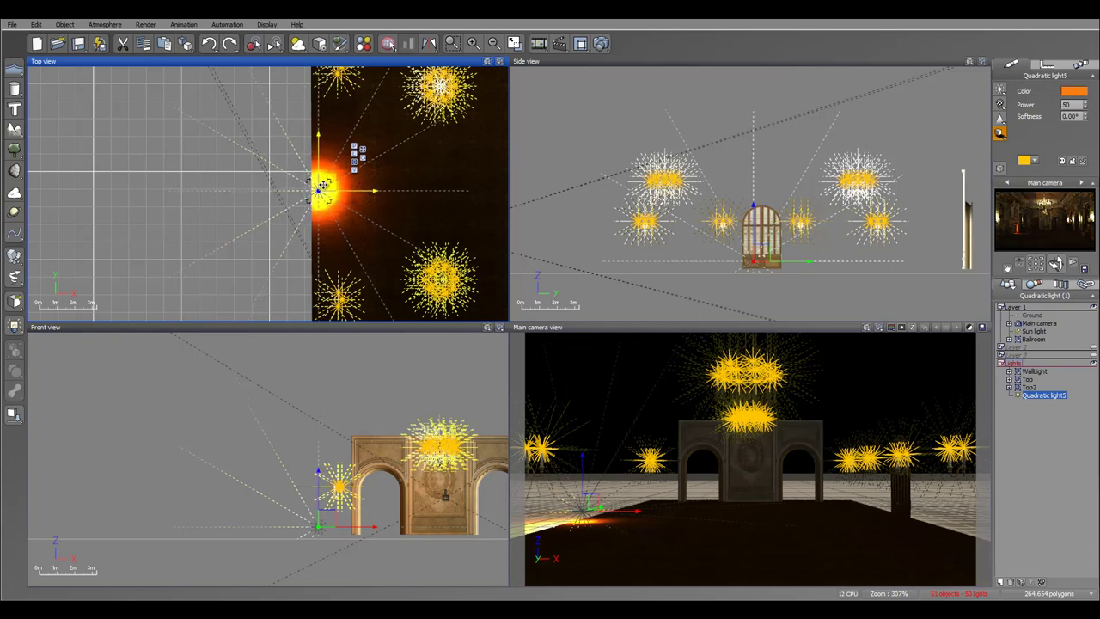
Set the fireplace light's power to 15 and fine-tune its position and height at the hearth.
{"action": "left_click", "coordinate": [1086, 106]}
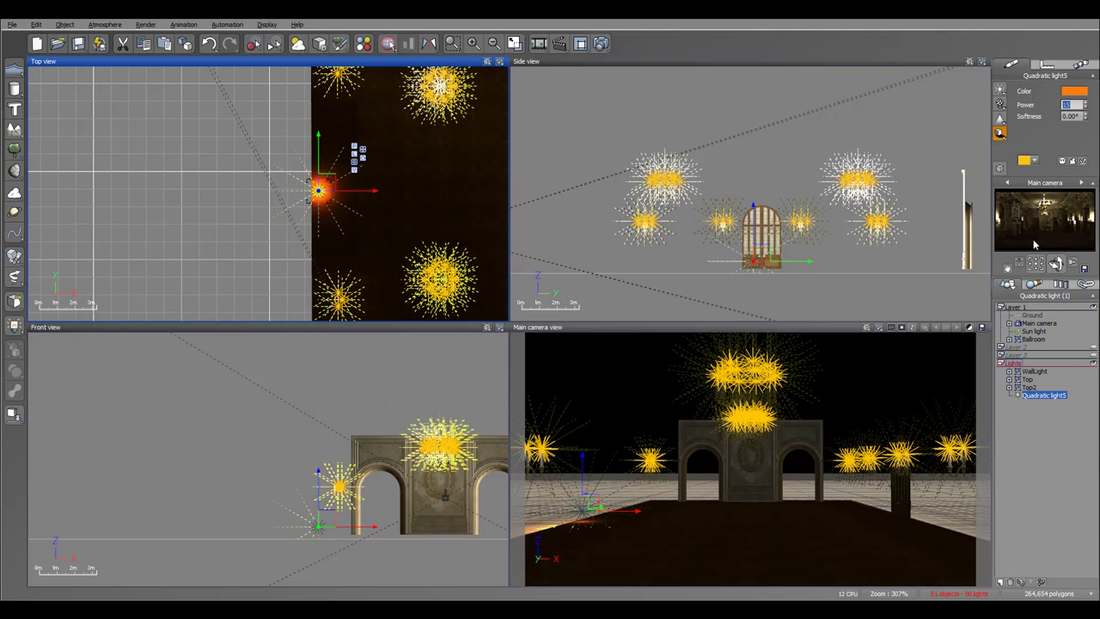
{"action": "left_click_drag", "start_coordinate": [315, 188], "coordinate": [322, 190]}
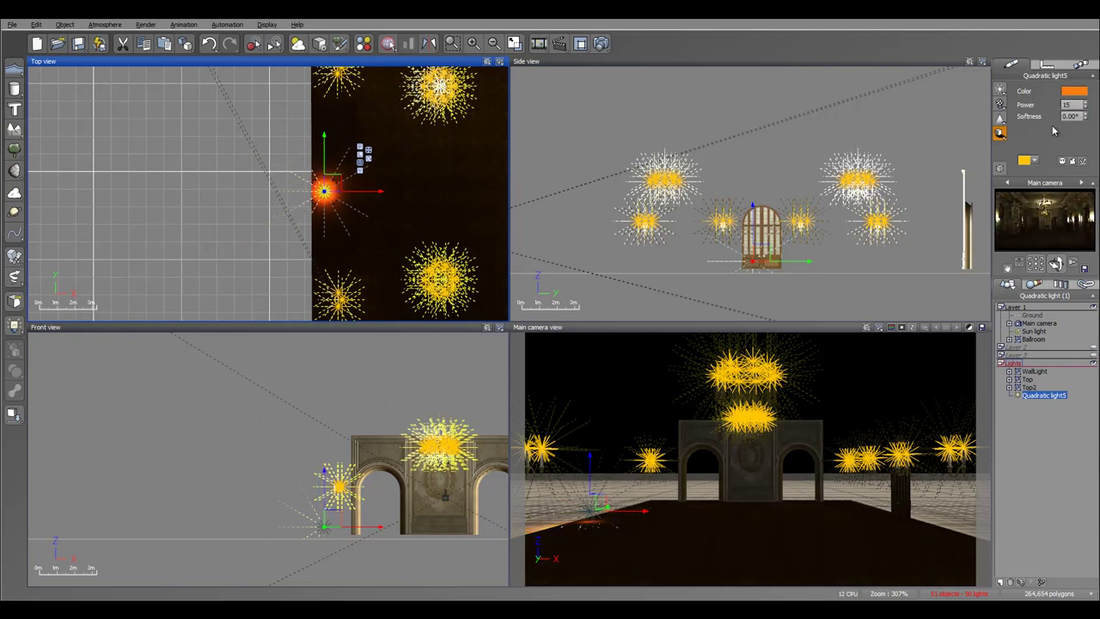
{"action": "left_click_drag", "start_coordinate": [324, 190], "coordinate": [325, 197]}
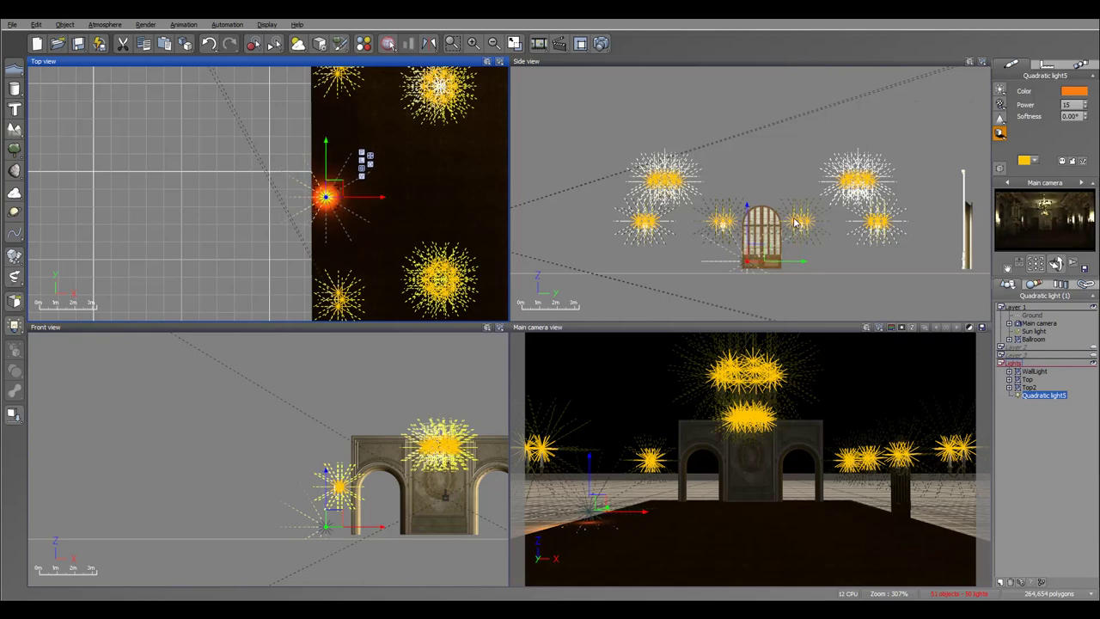
{"action": "left_click", "coordinate": [748, 220]}
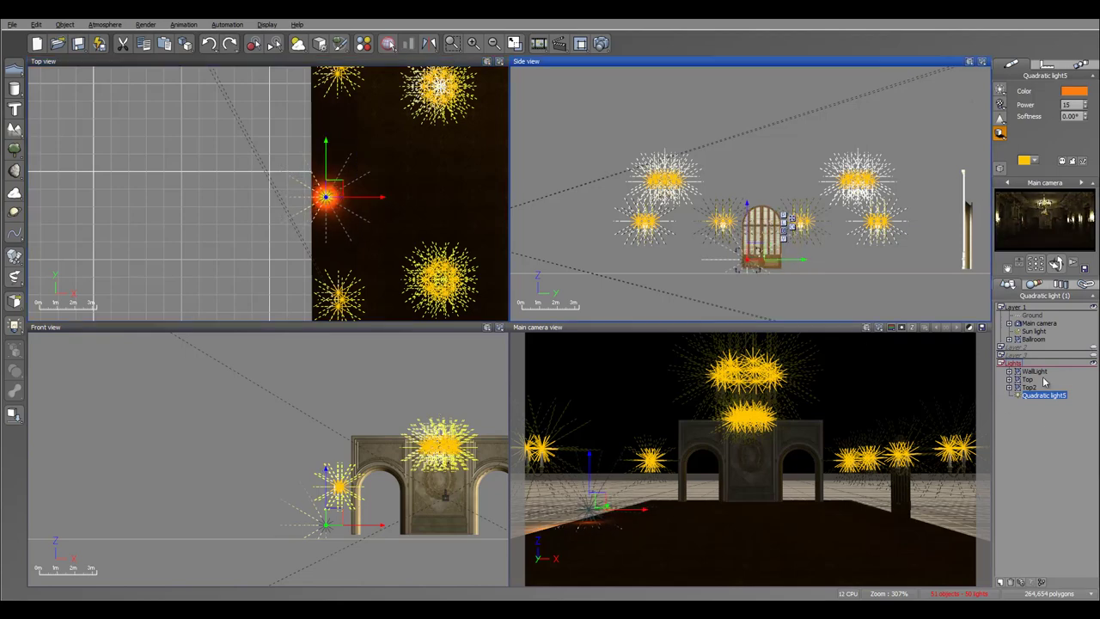
Move the b_fireplace_1 mesh from Layer 3 into the Lights layer as a positioning reference.
{"action": "left_click", "coordinate": [1001, 348]}
{"action": "left_click", "coordinate": [1001, 348]}
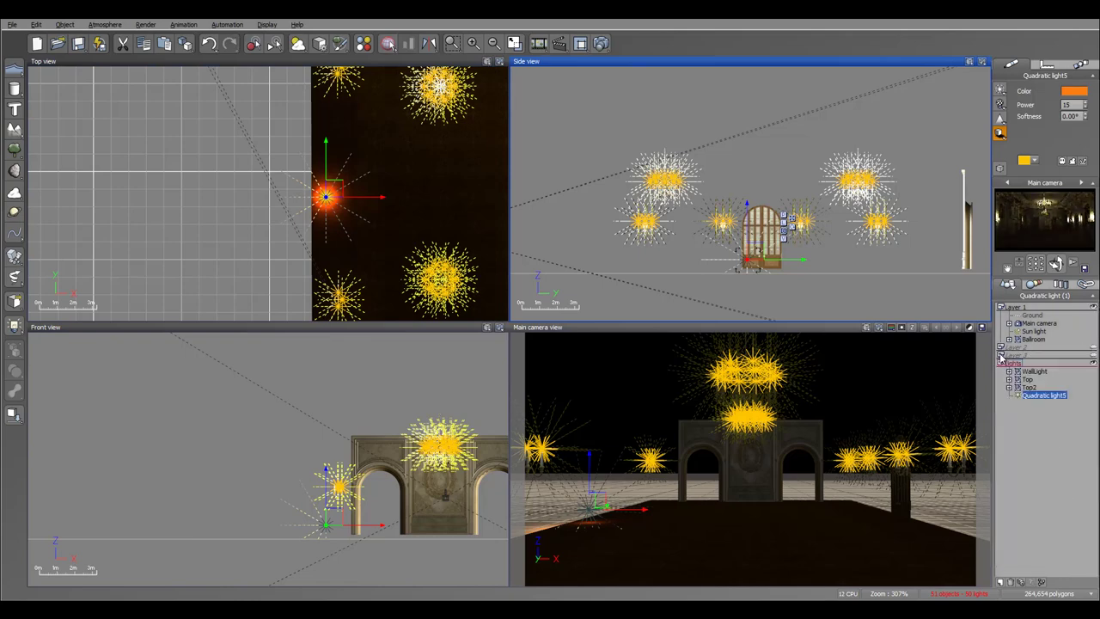
{"action": "left_click", "coordinate": [1001, 355]}
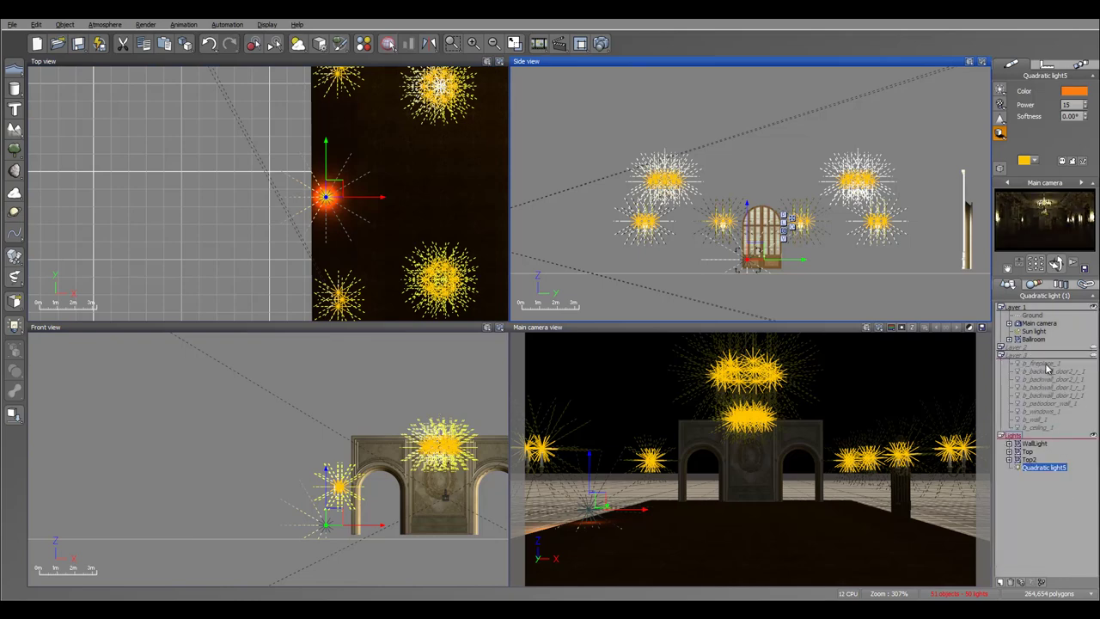
{"action": "left_click", "coordinate": [1041, 363]}
{"action": "left_click_drag", "start_coordinate": [1036, 421], "coordinate": [1038, 442]}
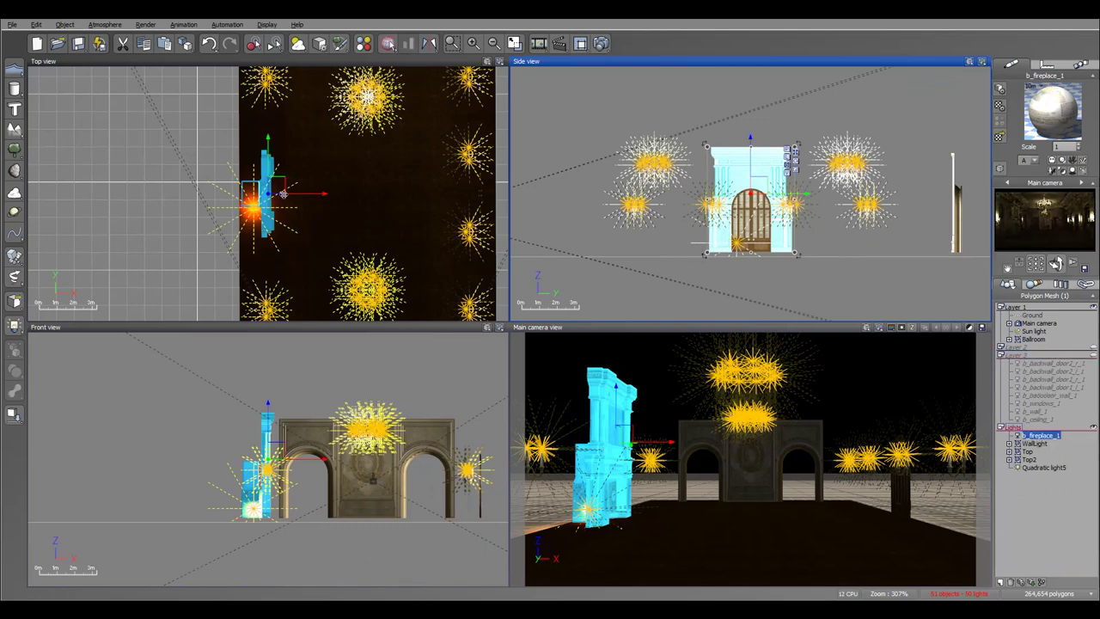
Centre the orange quadratic light inside the fireplace's firebox and adjust its height.
{"action": "left_click", "coordinate": [1057, 469]}
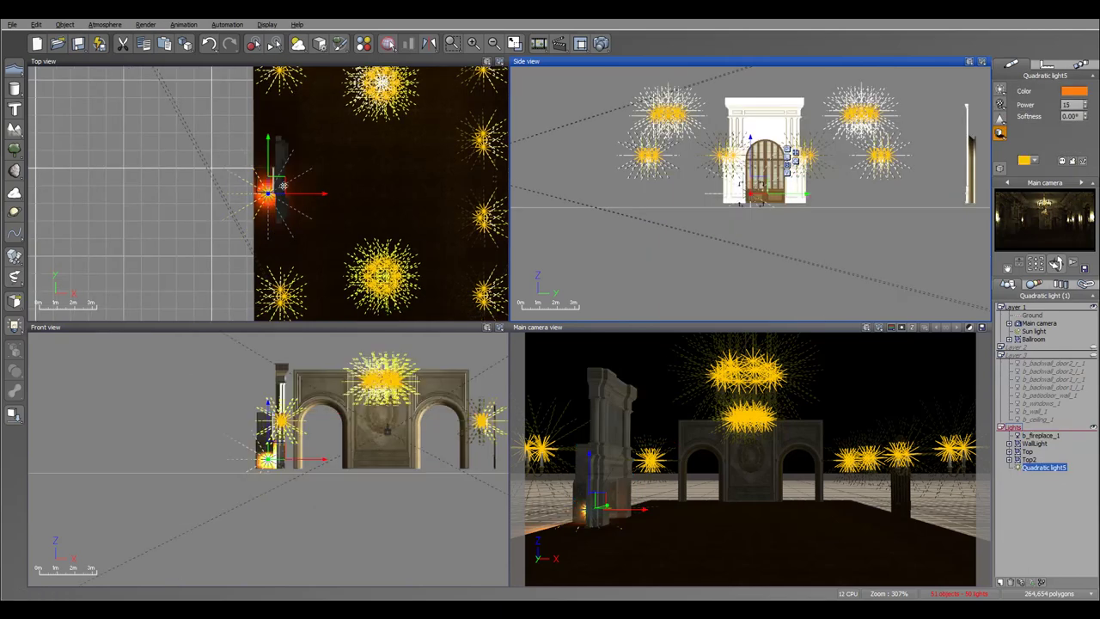
{"action": "scroll", "coordinate": [286, 193], "scroll_direction": "up", "scroll_amount": 7}
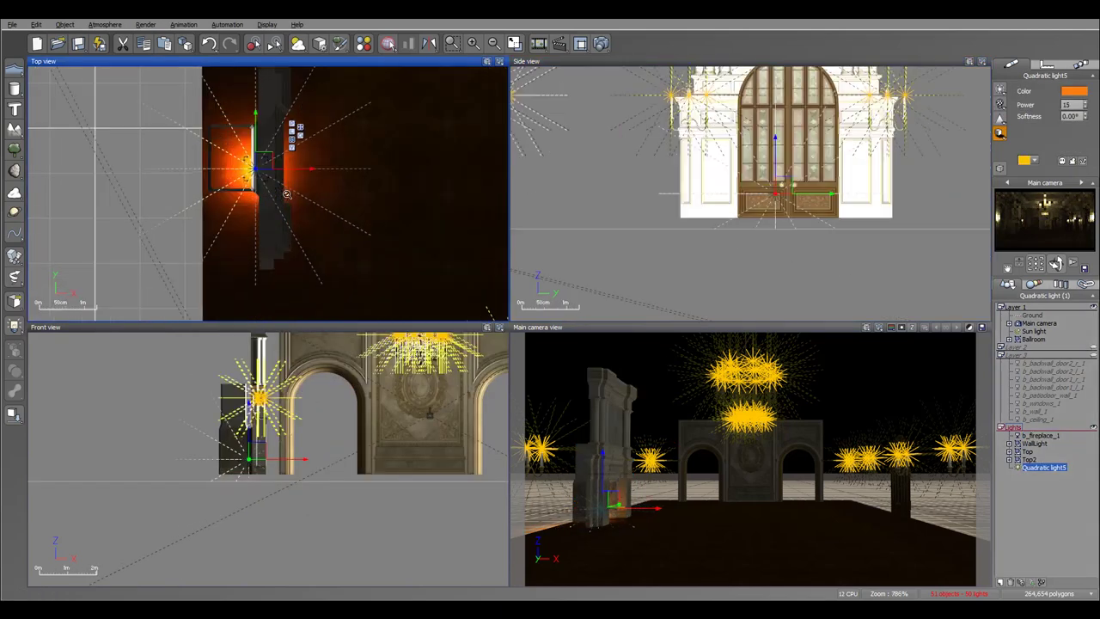
{"action": "left_click_drag", "start_coordinate": [227, 122], "coordinate": [218, 120]}
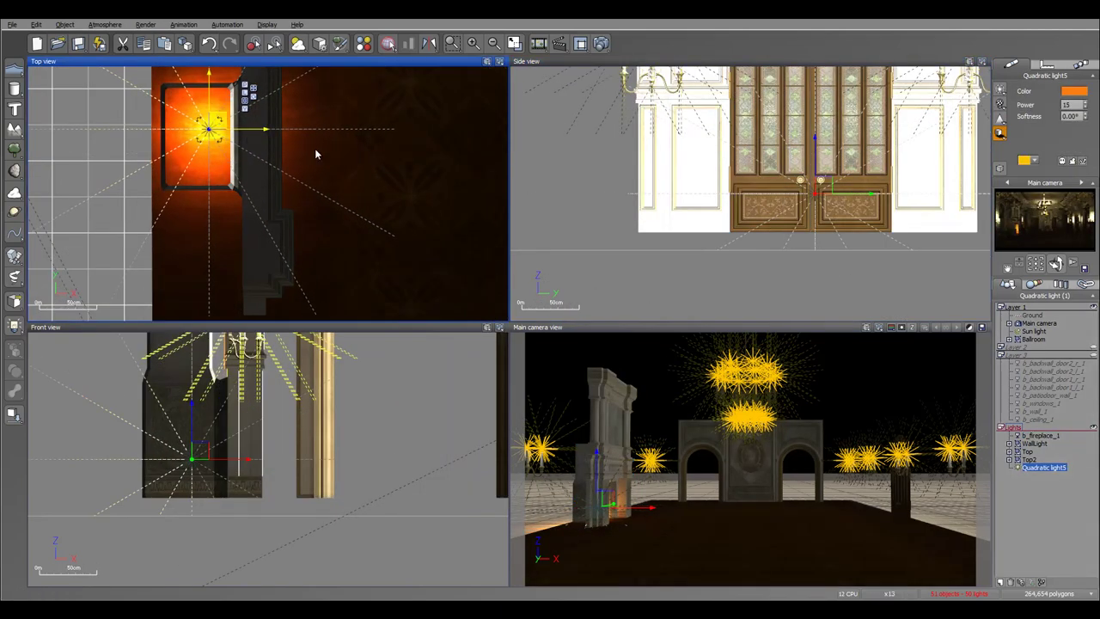
{"action": "left_click", "coordinate": [815, 164]}
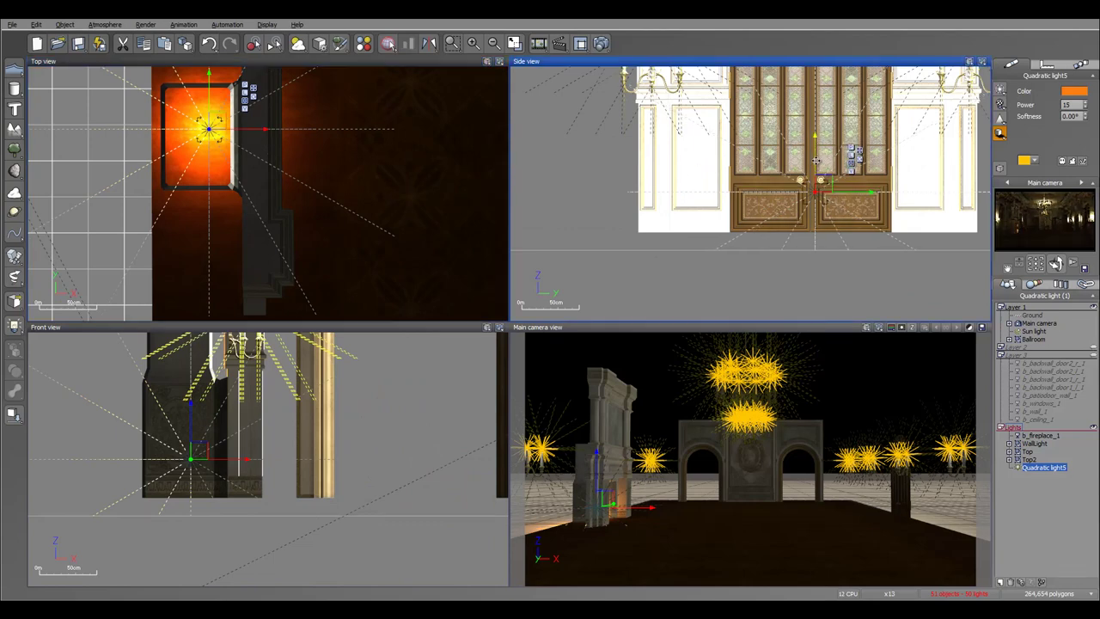
Return b_fireplace_1 to Layer 3 and render the ballroom to check the fire glow.
{"action": "left_click", "coordinate": [1038, 435]}
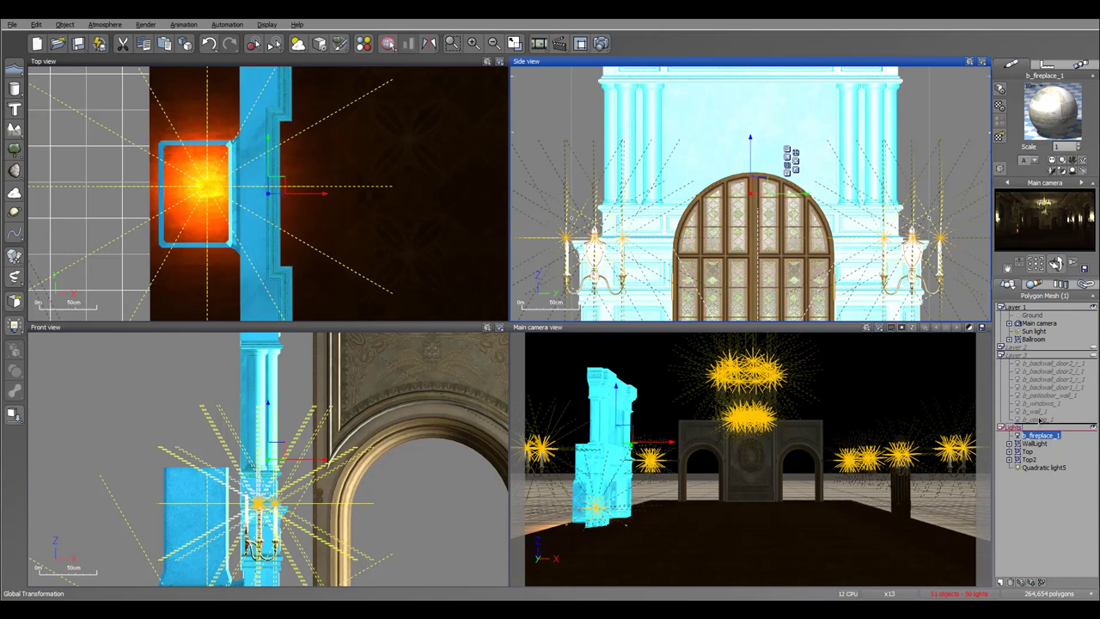
{"action": "left_click_drag", "start_coordinate": [1040, 419], "coordinate": [1040, 421]}
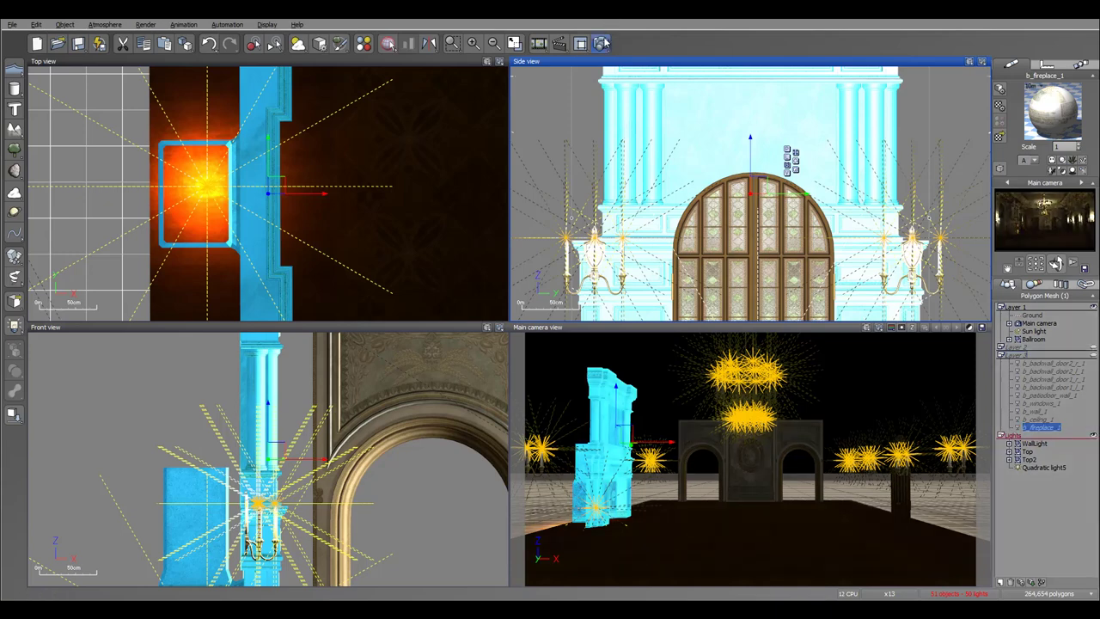
{"action": "left_click", "coordinate": [602, 43]}
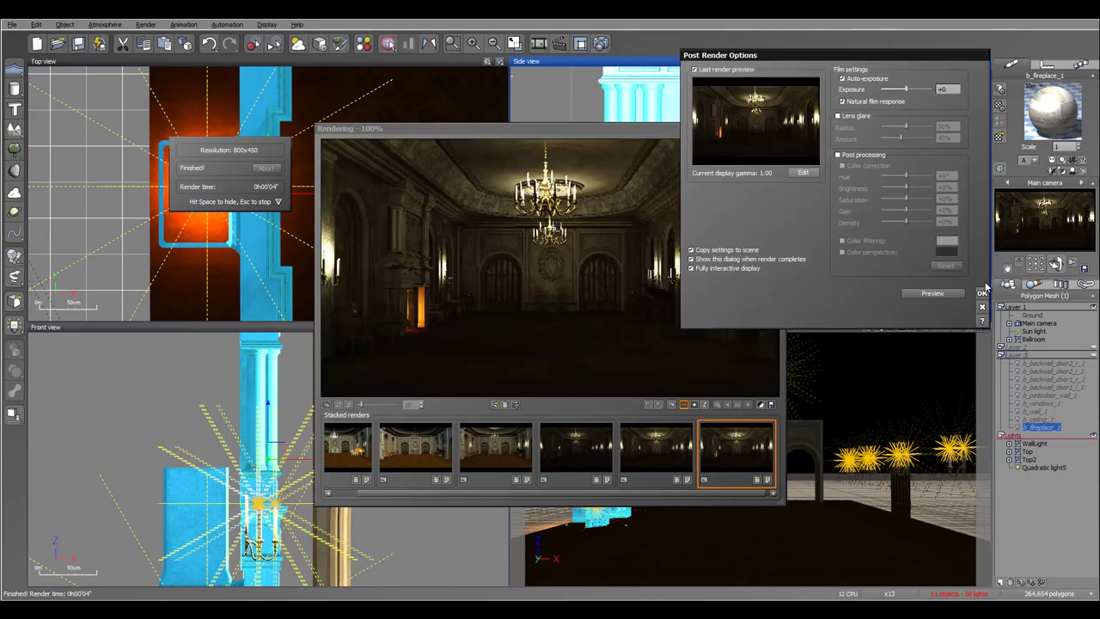
{"action": "left_click", "coordinate": [982, 294]}
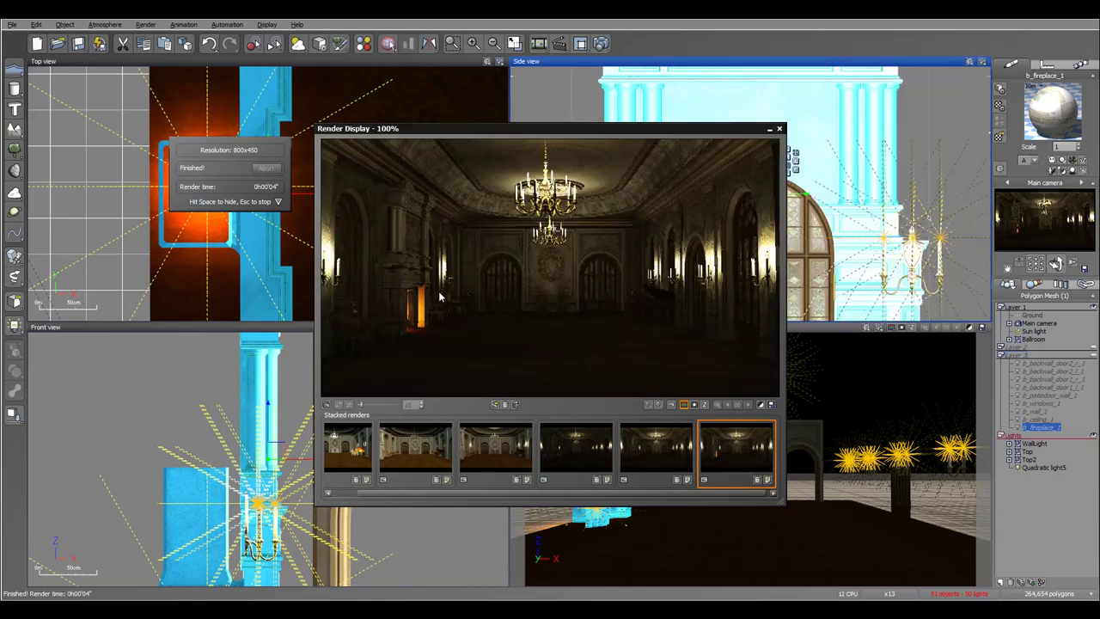
{"action": "left_click", "coordinate": [778, 129]}
Reduce the orange fireplace light's power to 6.
{"action": "left_click", "coordinate": [1044, 466]}
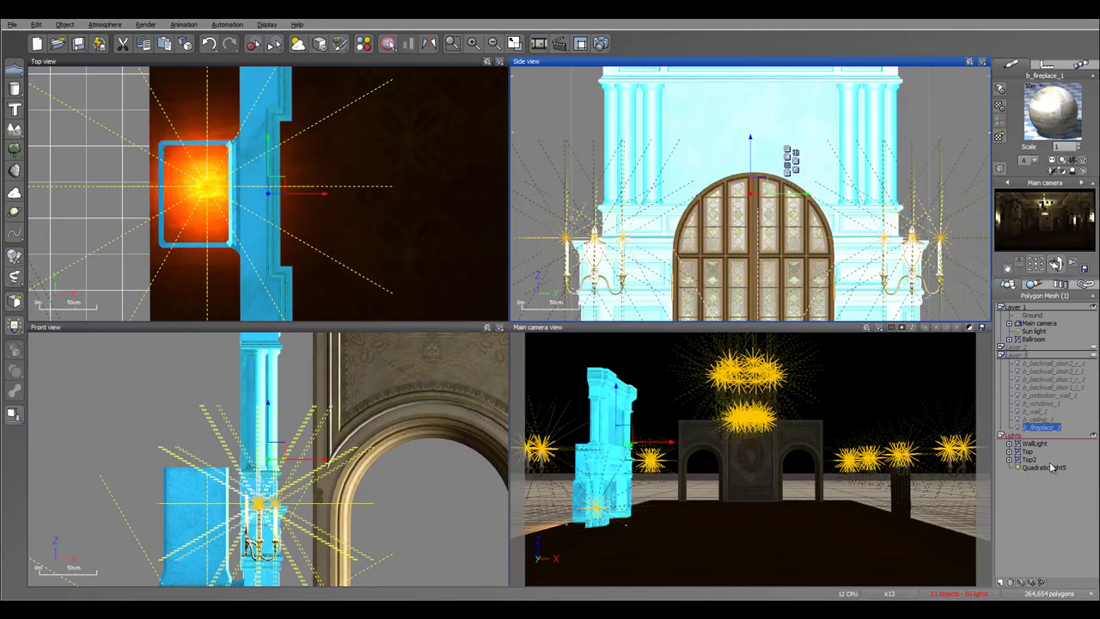
{"action": "double_click", "coordinate": [1070, 104]}
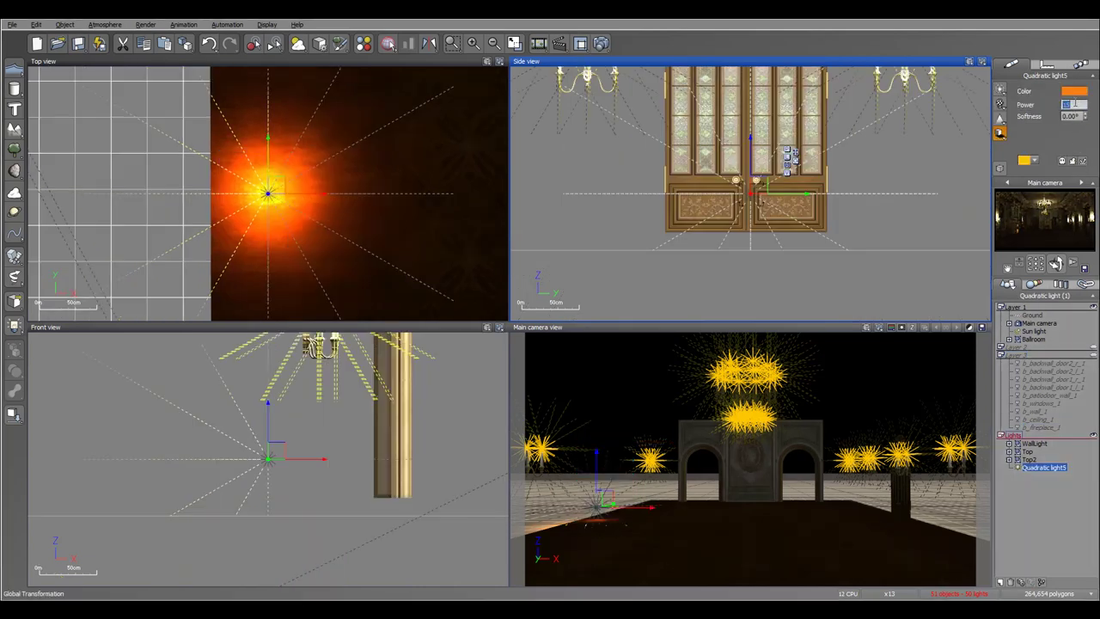
{"action": "type", "text": "6"}
{"action": "key", "text": "Return"}
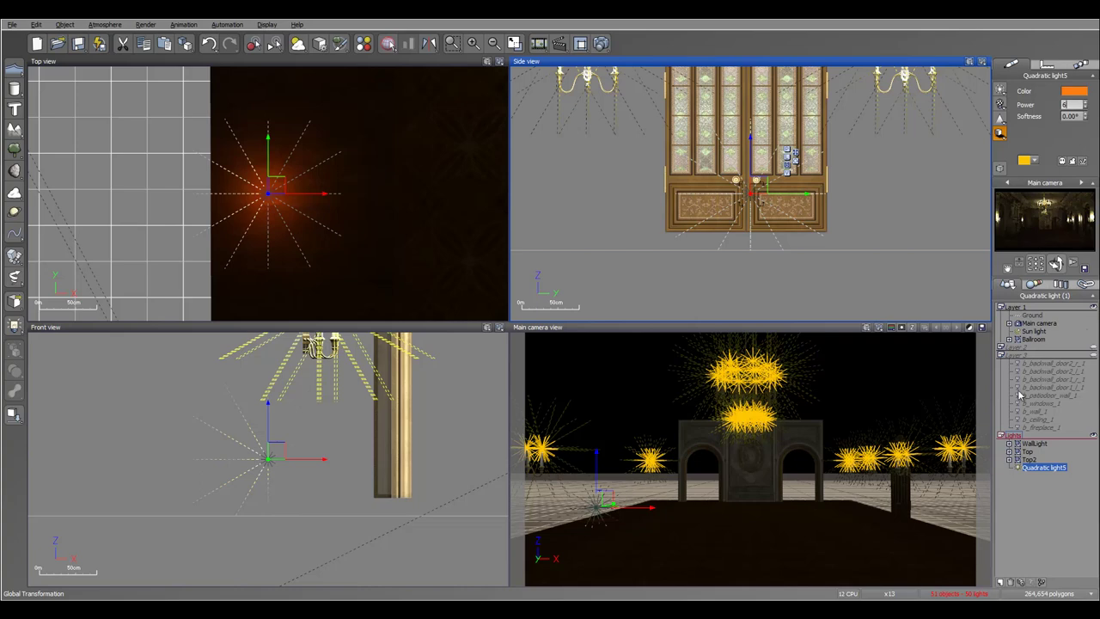
Set the light power of the WallLight, Top and Top2 groups together to 10.
{"action": "left_click", "coordinate": [1035, 442]}
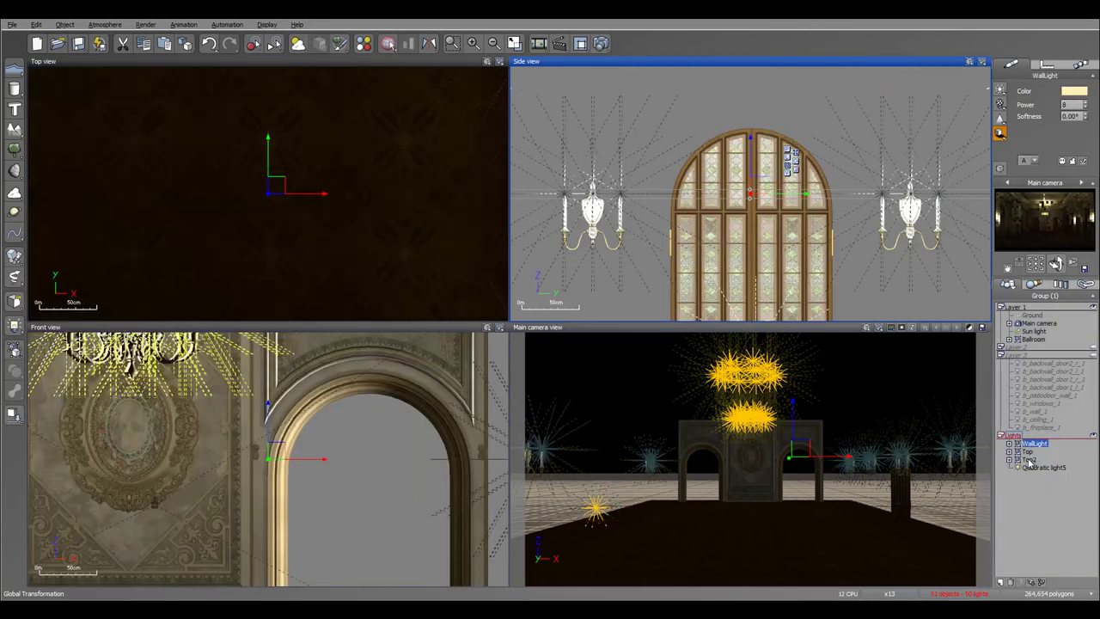
{"action": "left_click", "coordinate": [1029, 460], "text": "shift"}
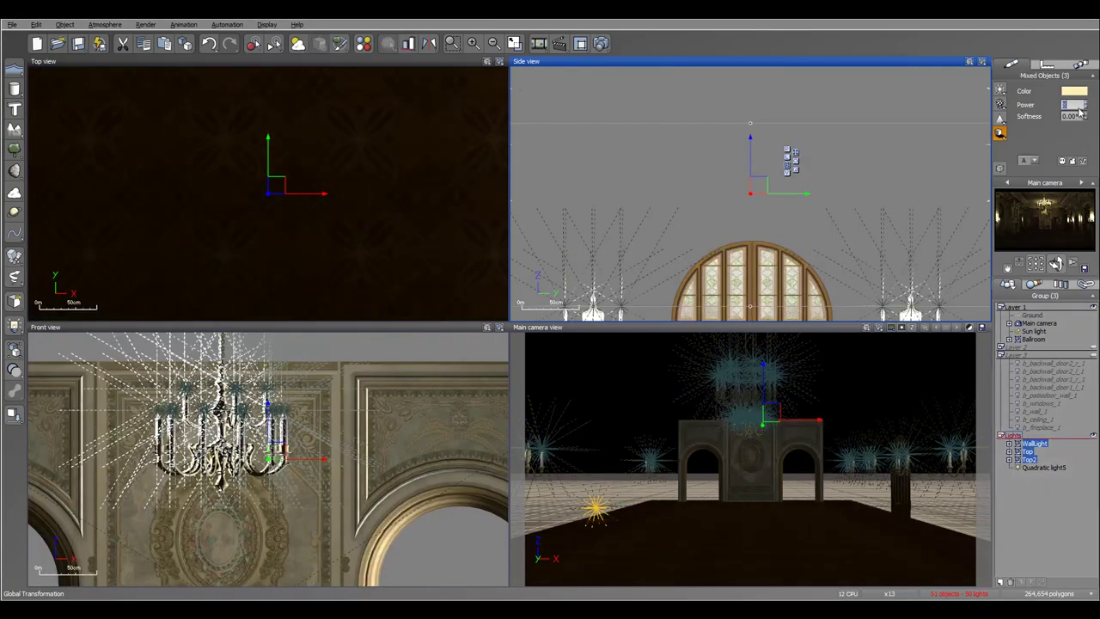
{"action": "type", "text": "10"}
{"action": "key", "text": "Return"}
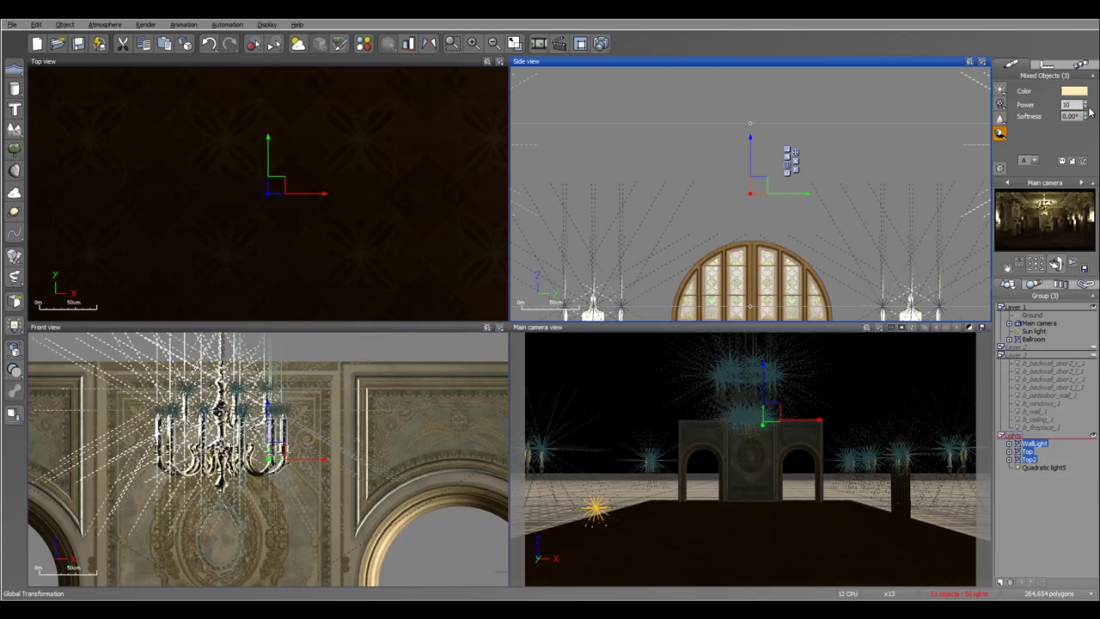
Render the ballroom to compare the brighter candles with the dimmed fire, then close the render display.
{"action": "left_click", "coordinate": [600, 43]}
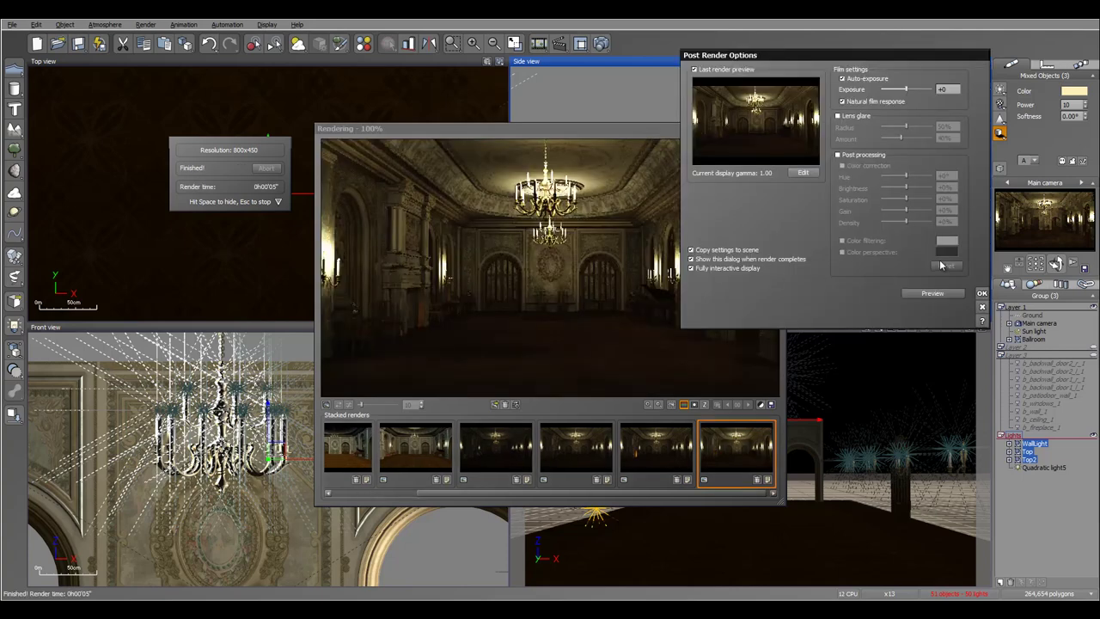
{"action": "left_click", "coordinate": [982, 293]}
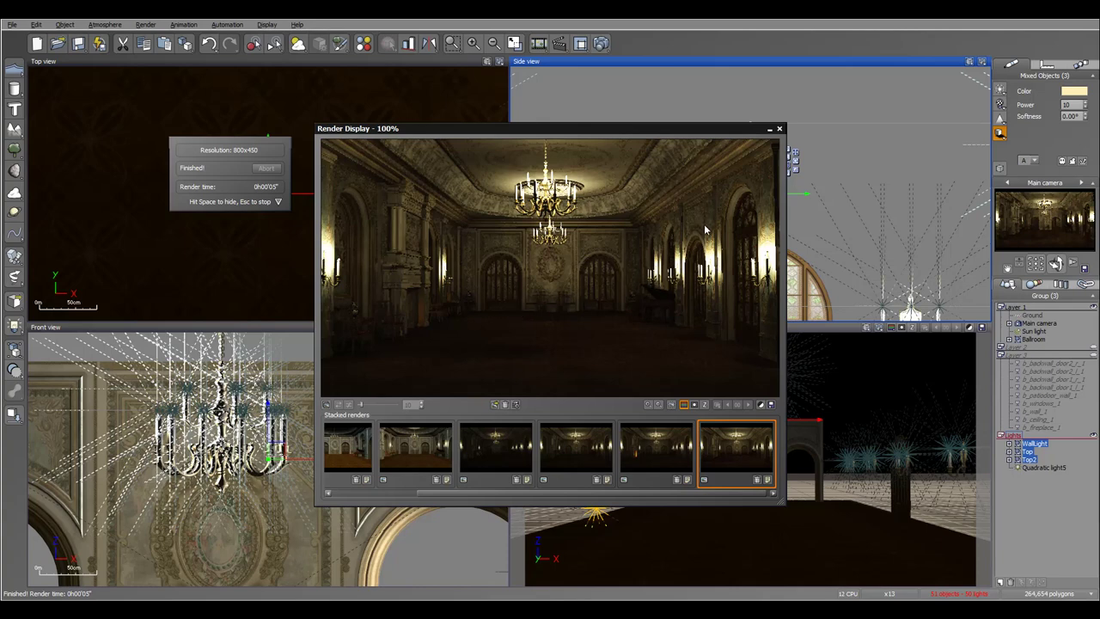
{"action": "left_click", "coordinate": [780, 130]}
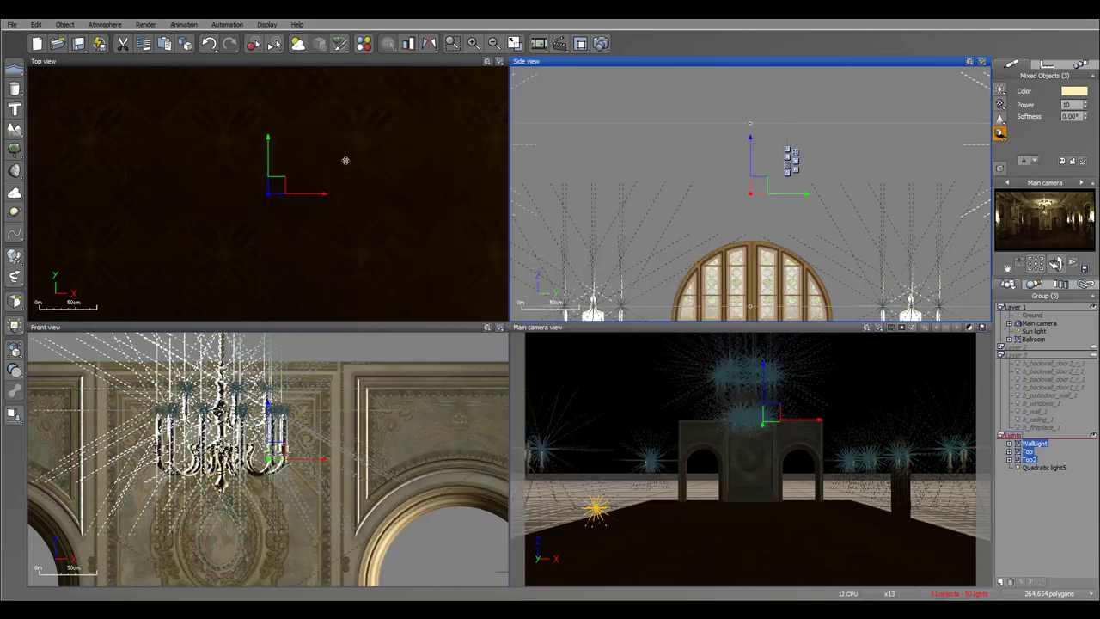
Add a spot light and place it just in front of the main camera, centred on the room's width and shining into the ballroom.
{"action": "mouse_move", "coordinate": [398, 174]}
{"action": "right_mouse_down"}
{"action": "mouse_move", "coordinate": [427, 117]}
{"action": "mouse_move", "coordinate": [408, 189]}
{"action": "right_mouse_up"}
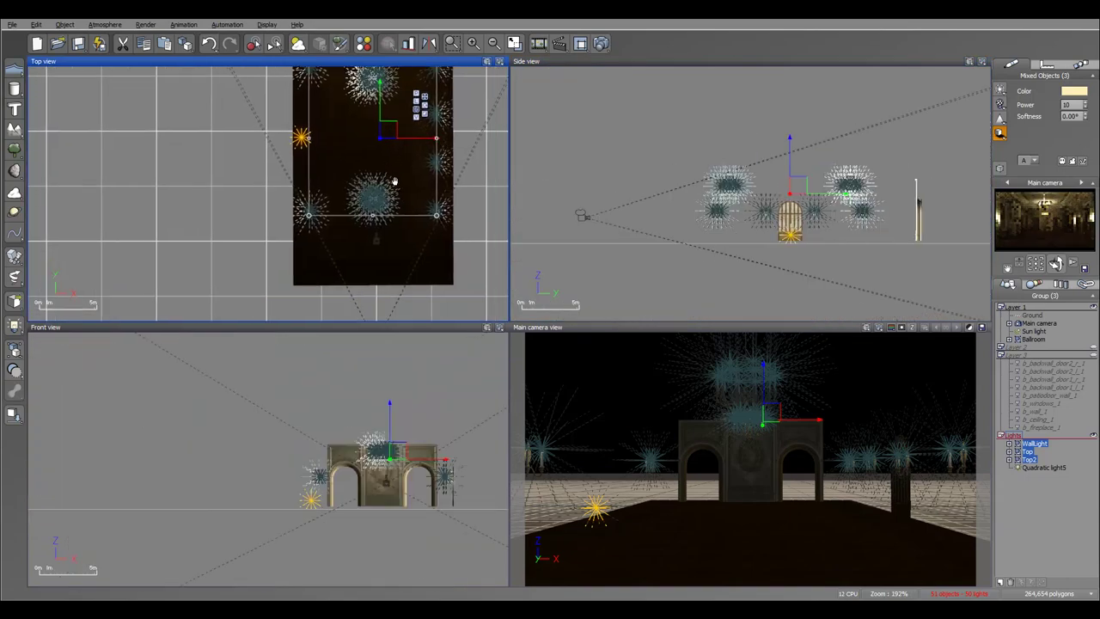
{"action": "left_click", "coordinate": [15, 326]}
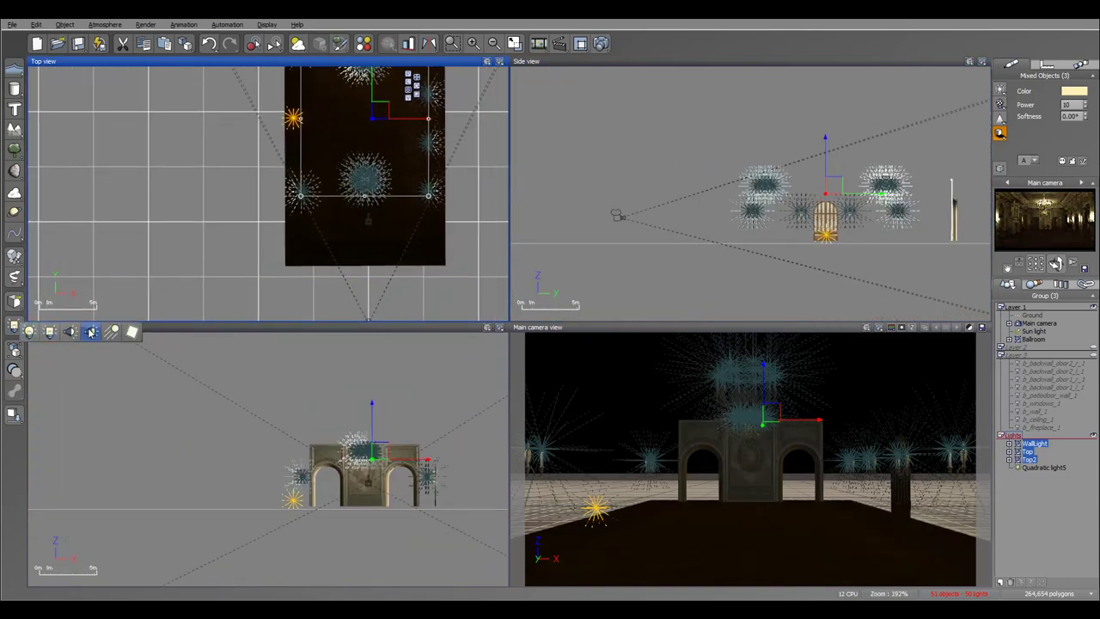
{"action": "left_click", "coordinate": [90, 335]}
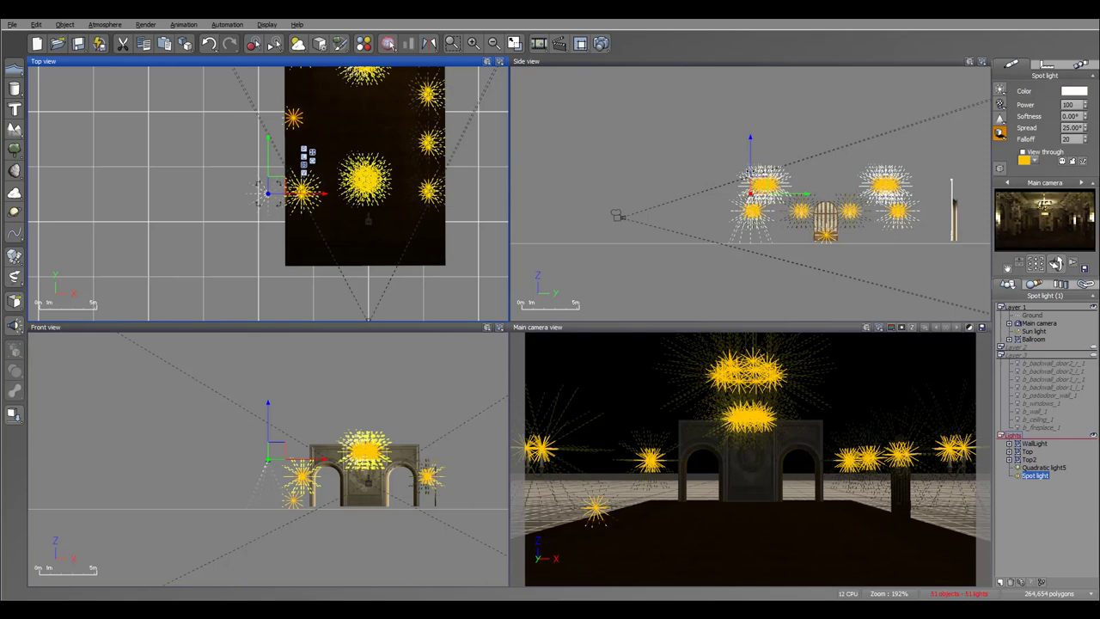
{"action": "left_click_drag", "start_coordinate": [676, 197], "coordinate": [620, 175]}
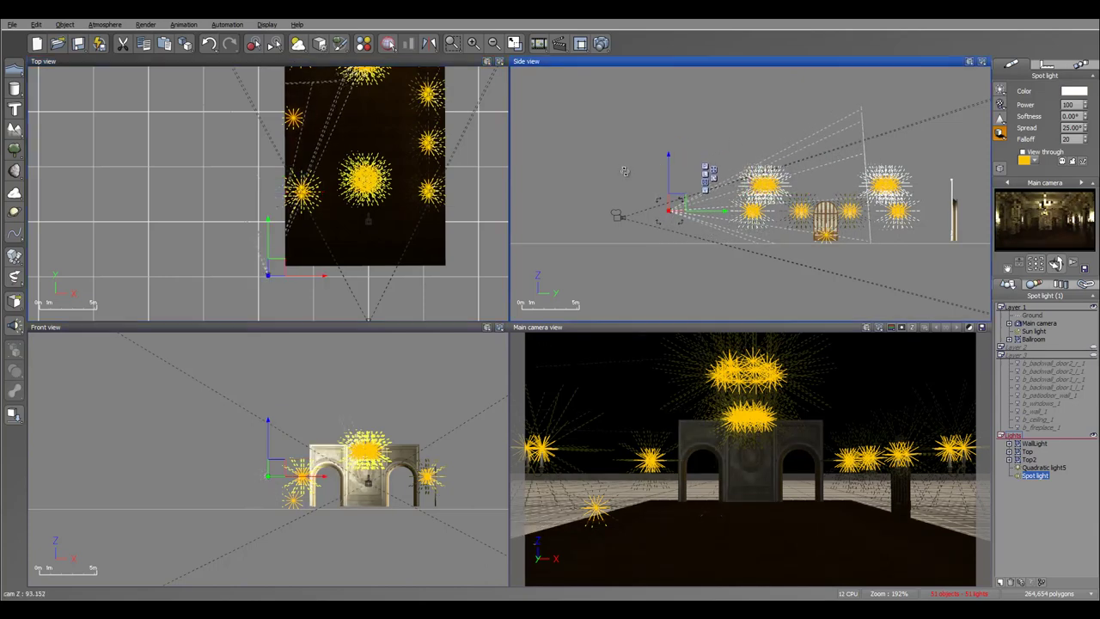
{"action": "left_click_drag", "start_coordinate": [670, 209], "coordinate": [629, 207]}
{"action": "left_click_drag", "start_coordinate": [276, 308], "coordinate": [367, 308]}
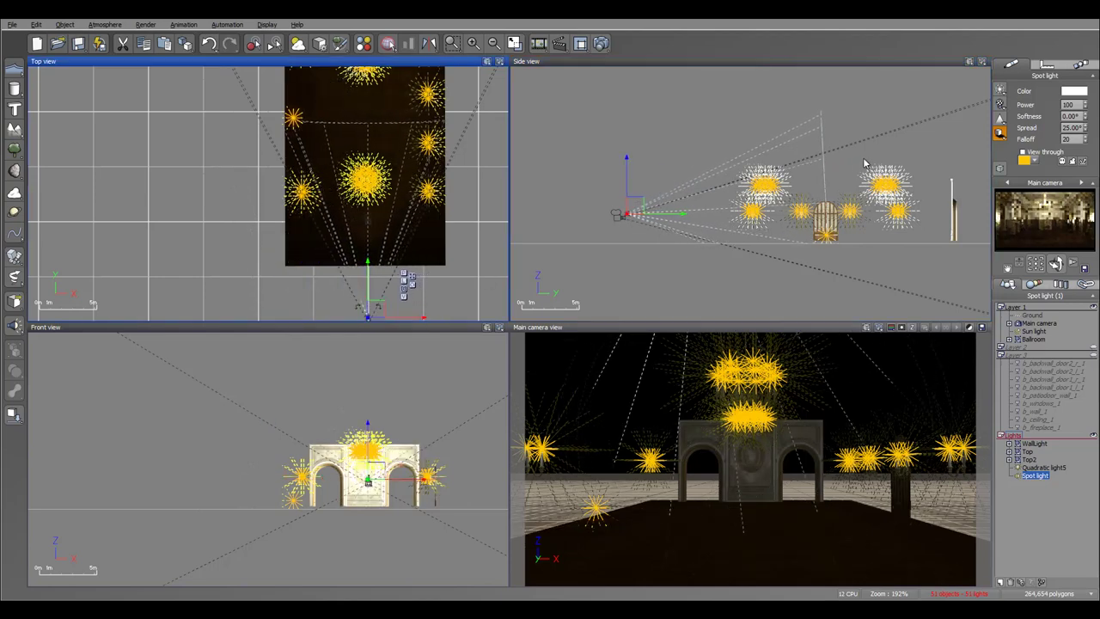
{"action": "left_click_drag", "start_coordinate": [642, 212], "coordinate": [646, 212]}
{"action": "left_click", "coordinate": [1057, 264]}
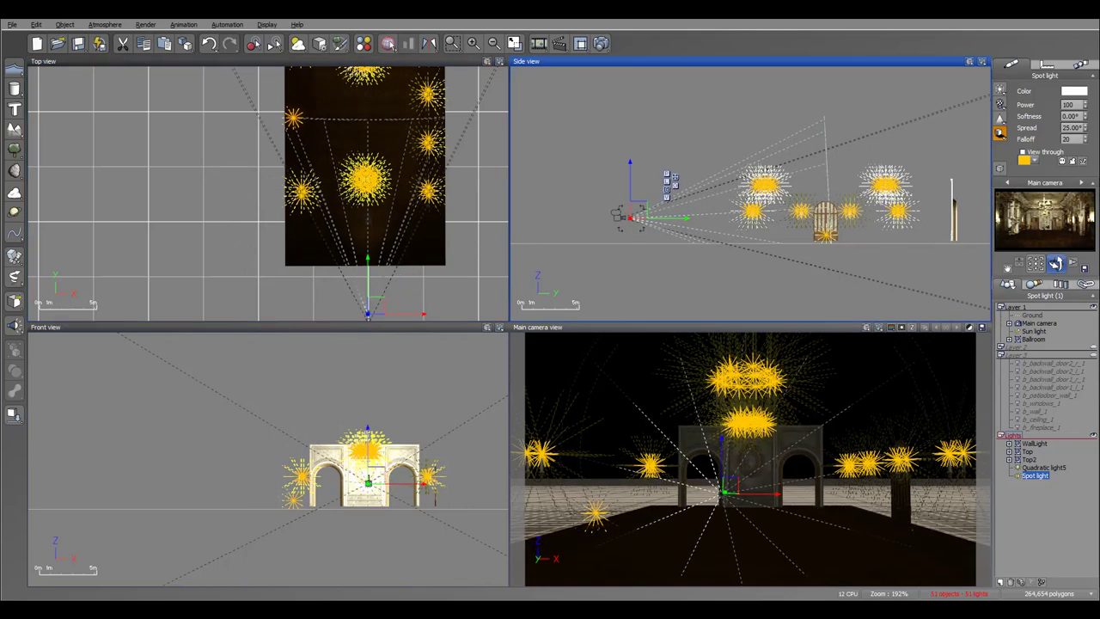
Set the spot light's softness to 21° and spread to 45°, and raise it slightly above the camera's height.
{"action": "left_click", "coordinate": [1072, 116]}
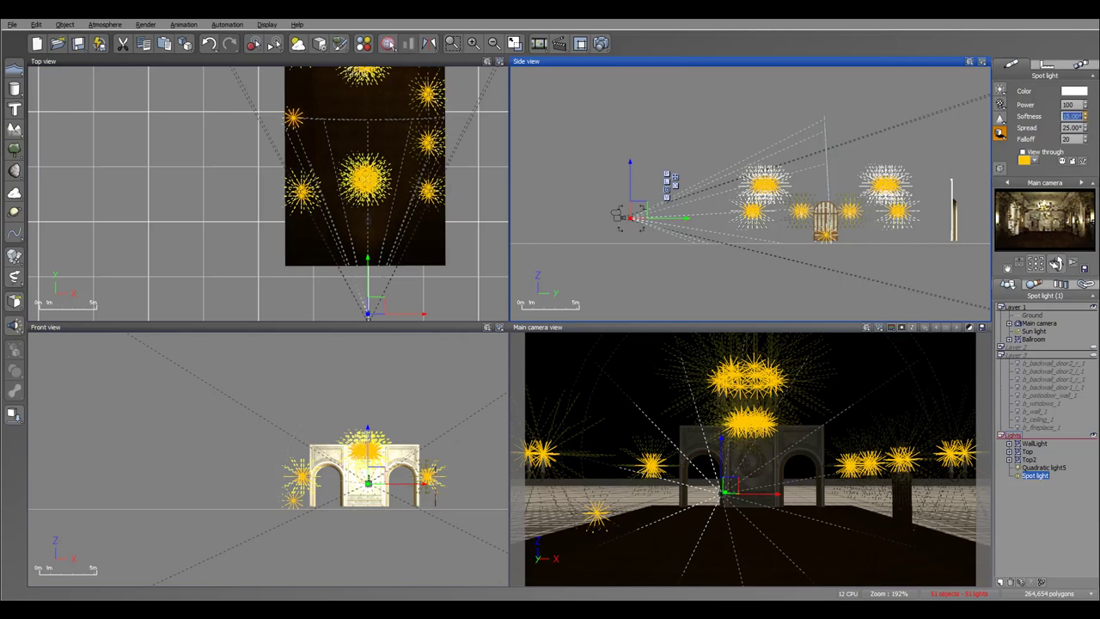
{"action": "type", "text": "21"}
{"action": "key", "text": "Tab"}
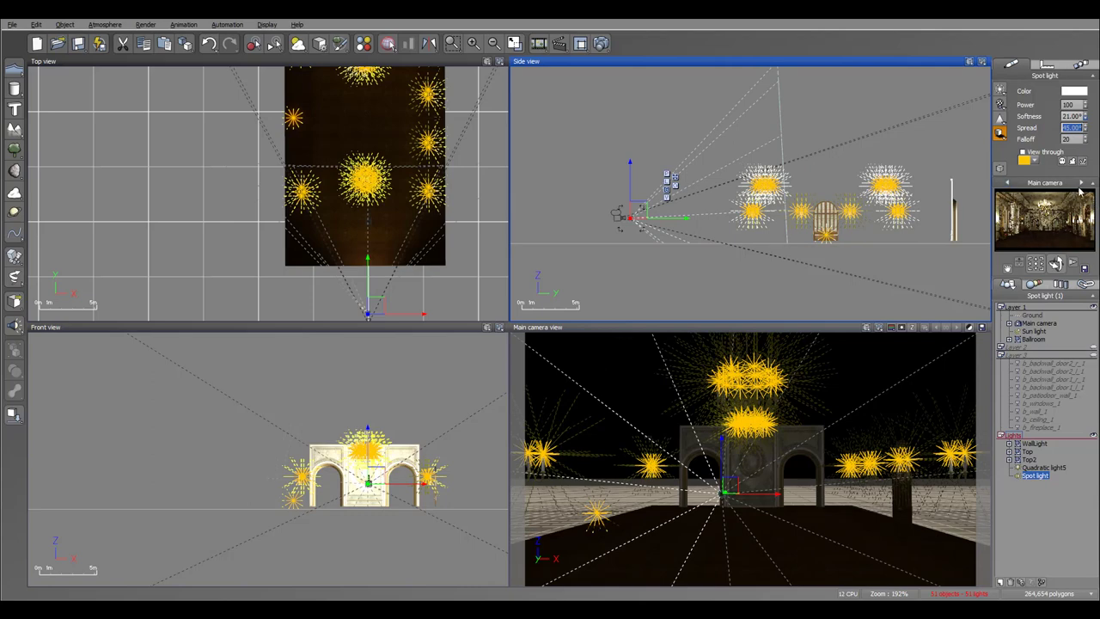
{"action": "left_click_drag", "start_coordinate": [642, 212], "coordinate": [644, 203]}
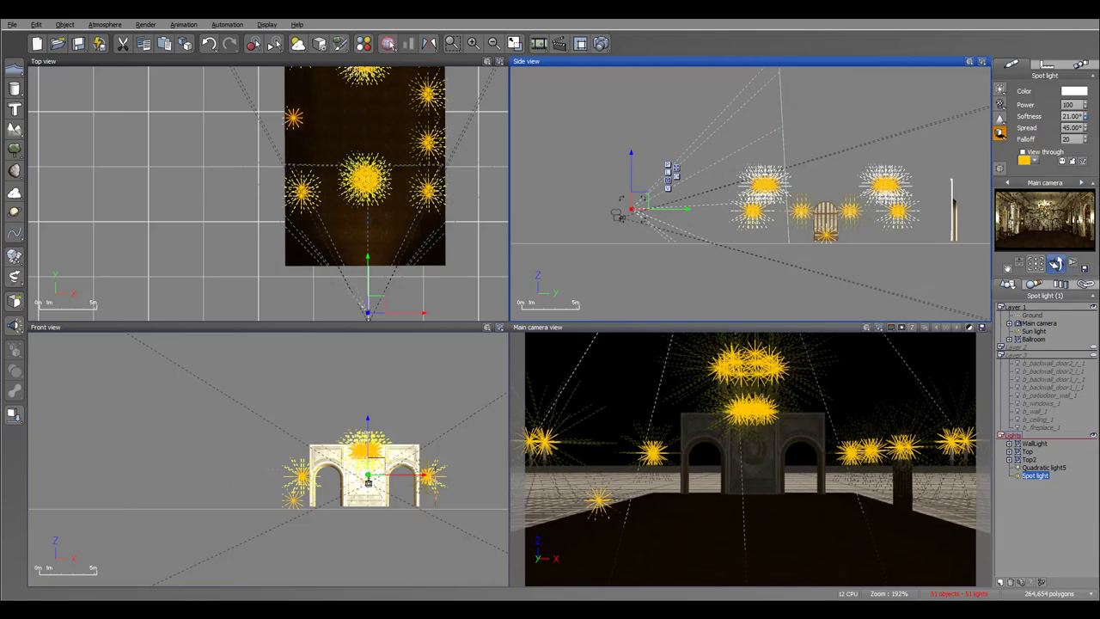
Set the spot light's falloff to 30, softness to 24° and power to 80.
{"action": "left_click", "coordinate": [1071, 138]}
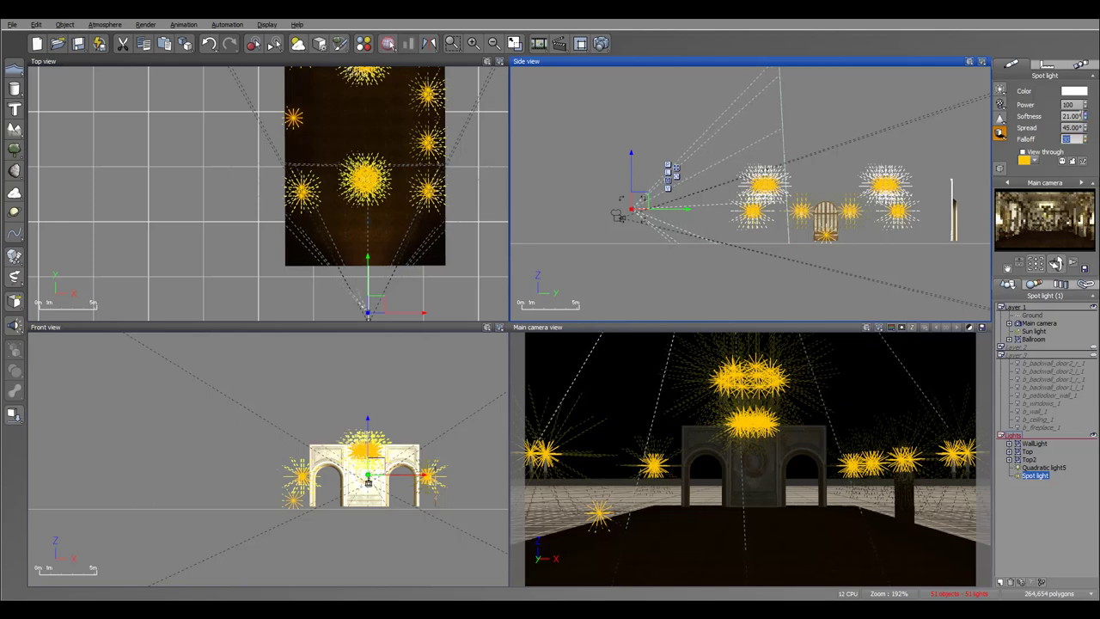
{"action": "left_click", "coordinate": [1083, 115]}
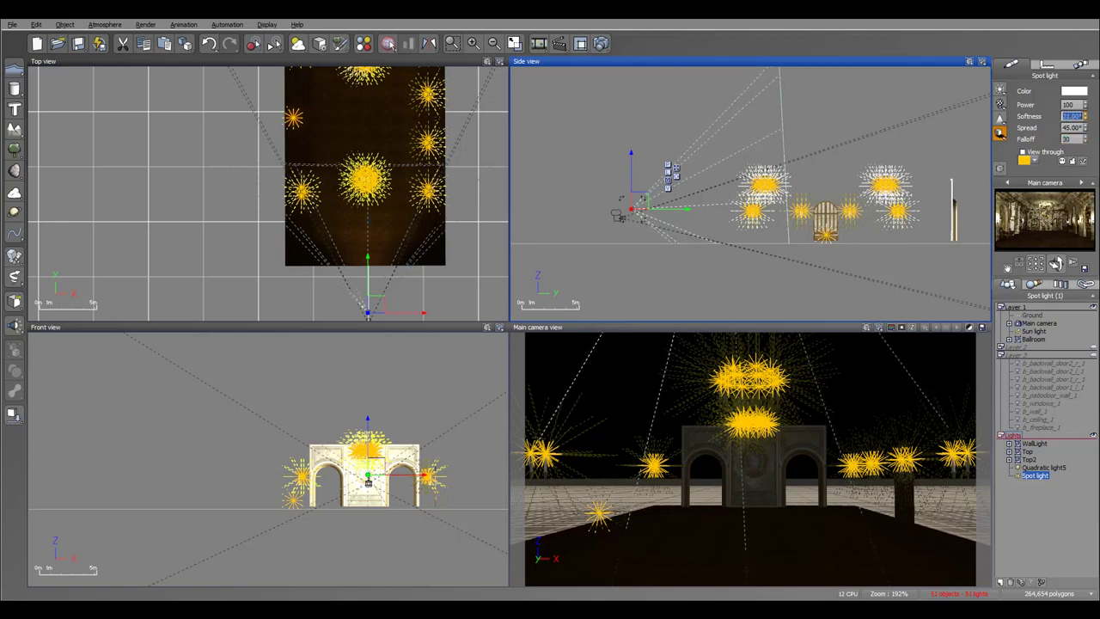
{"action": "left_click_drag", "start_coordinate": [1086, 106], "coordinate": [1085, 123]}
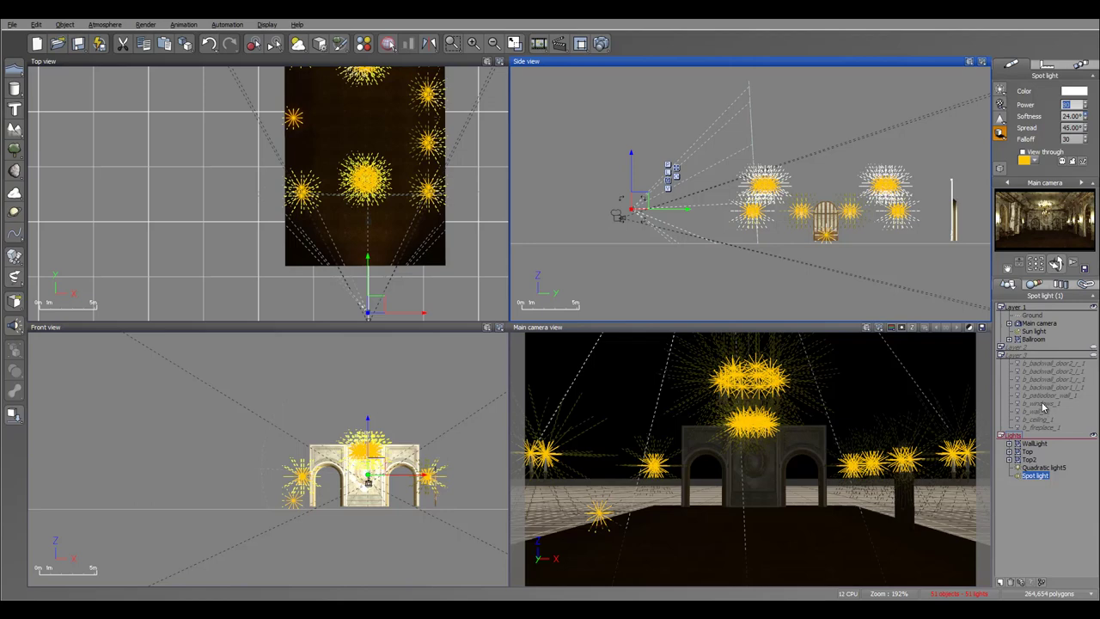
Open the material of b_ground_1 in the Ballroom group and set its highlight intensity to 67% and highlight size to 18%.
{"action": "left_click", "coordinate": [1051, 364]}
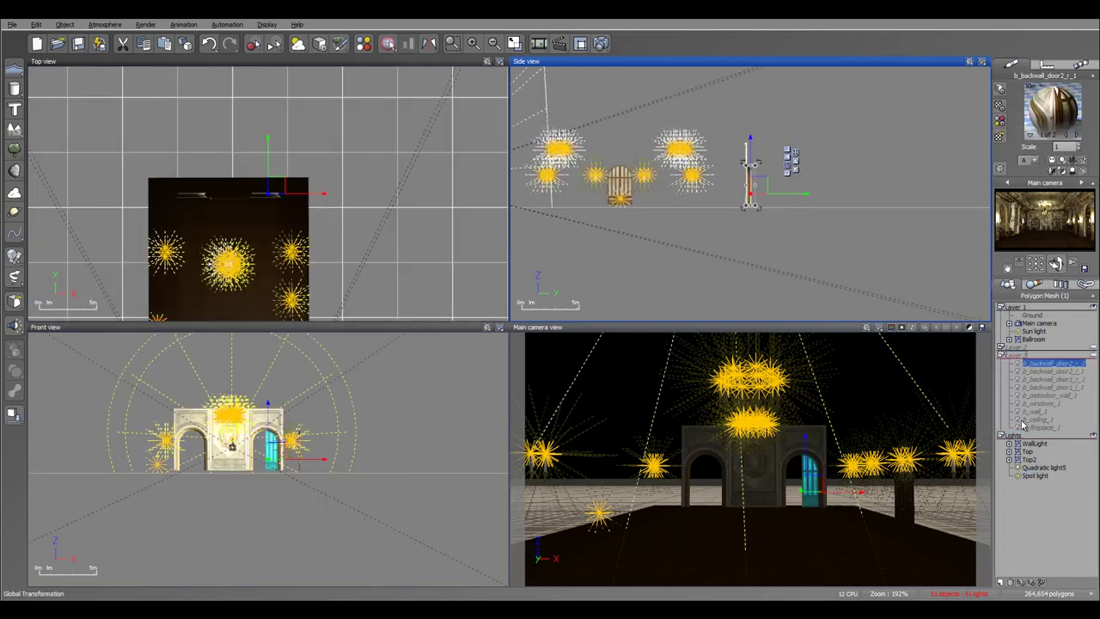
{"action": "left_click", "coordinate": [1009, 340]}
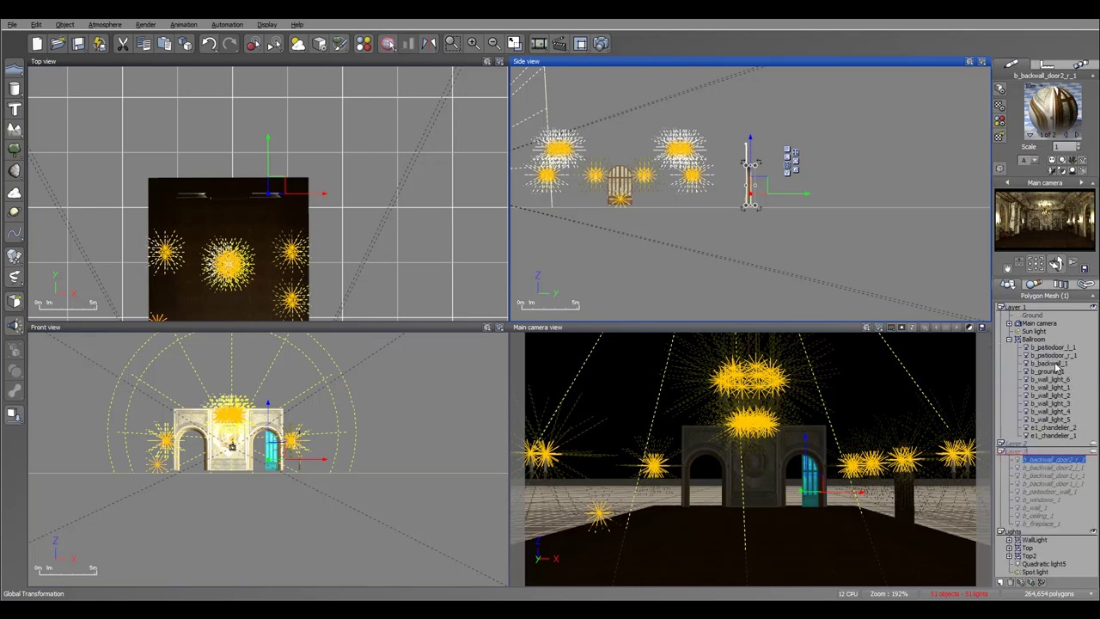
{"action": "double_click", "coordinate": [1050, 372]}
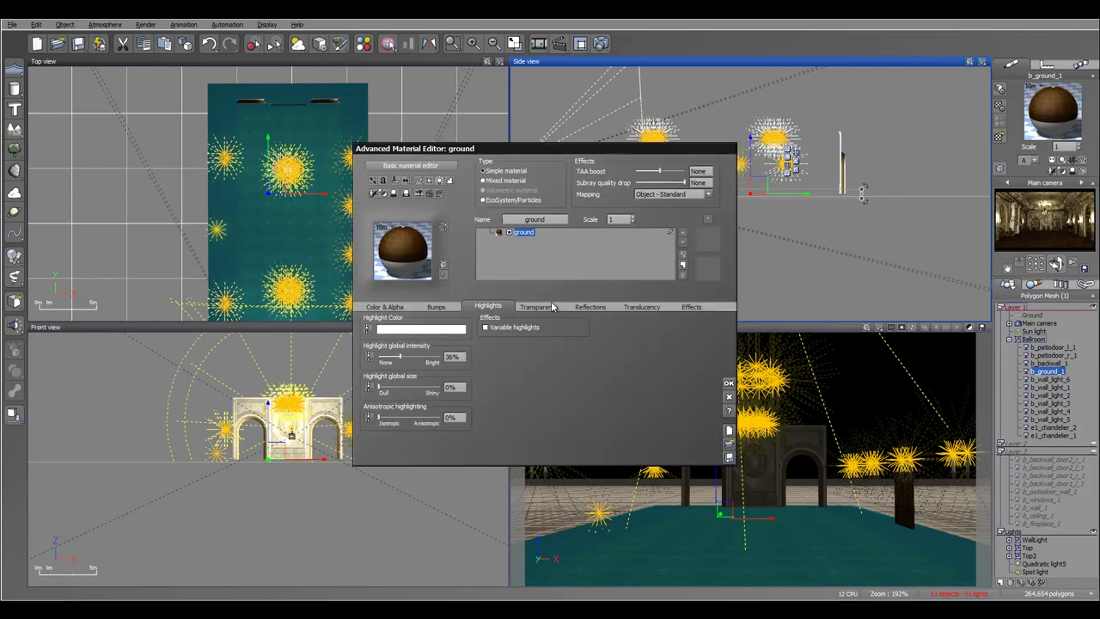
{"action": "left_click_drag", "start_coordinate": [427, 354], "coordinate": [420, 355]}
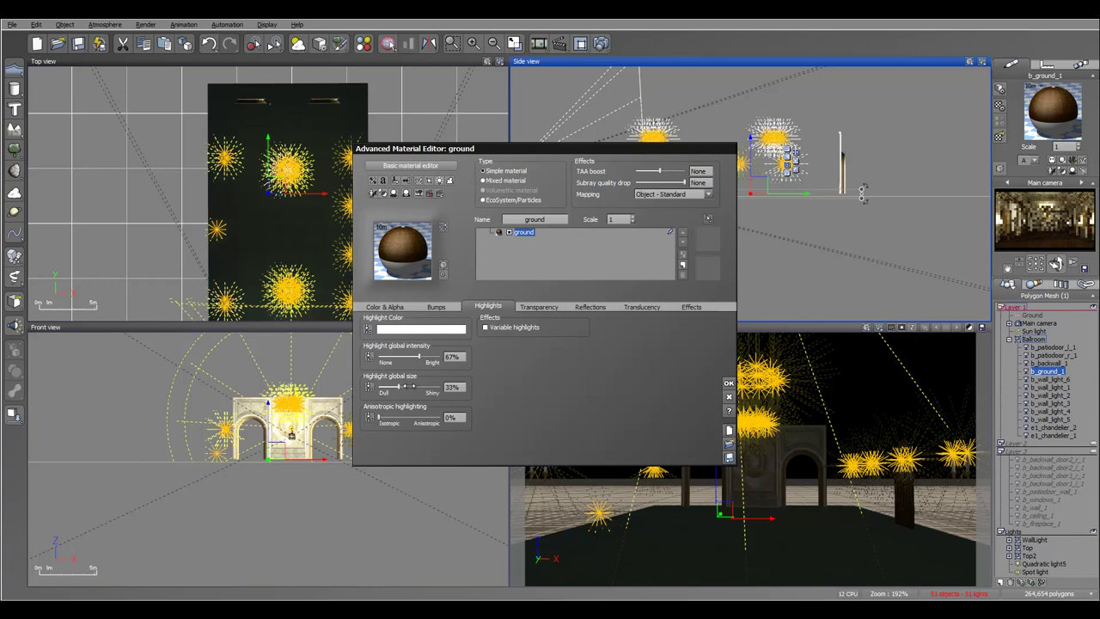
{"action": "left_click_drag", "start_coordinate": [405, 387], "coordinate": [387, 386]}
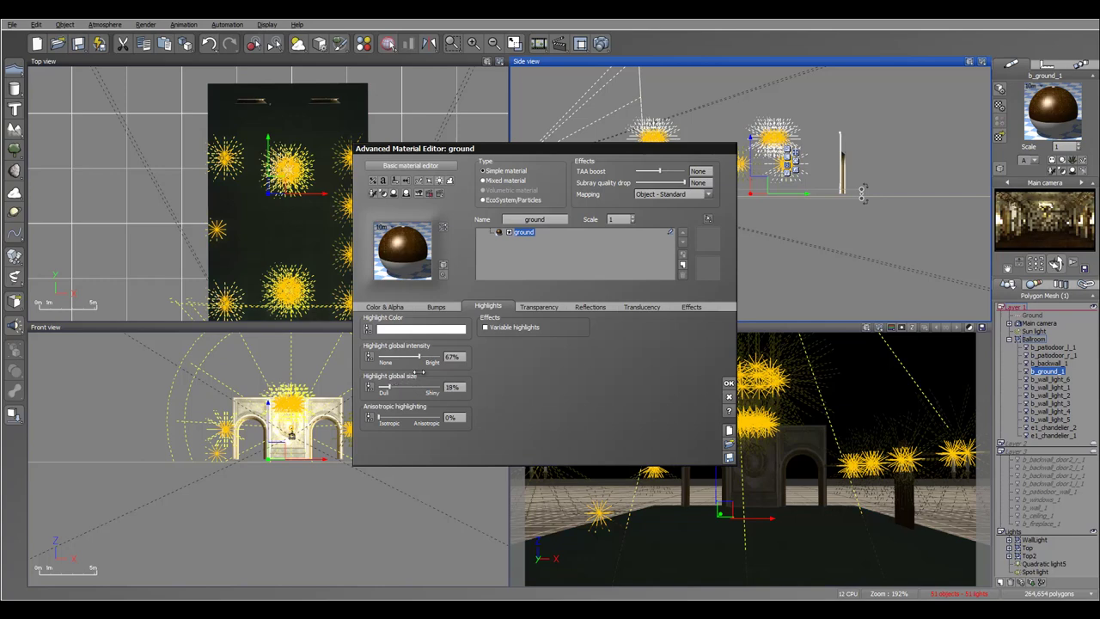
Set the ground material's color reflected light to 100% and its global reflectivity to 12%.
{"action": "left_click", "coordinate": [590, 308]}
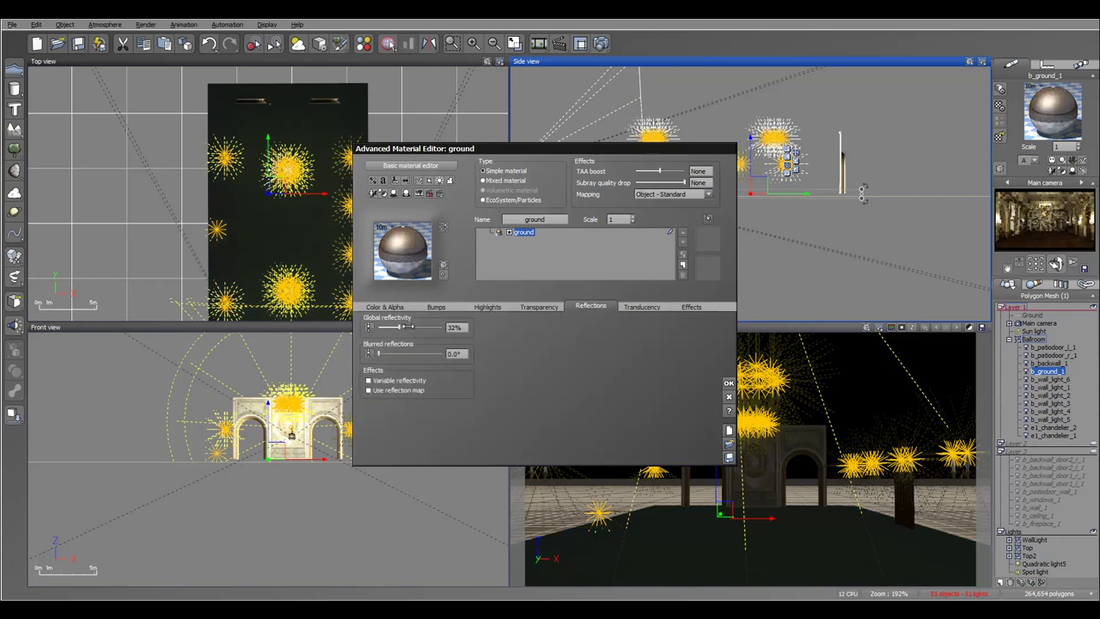
{"action": "left_click", "coordinate": [688, 306]}
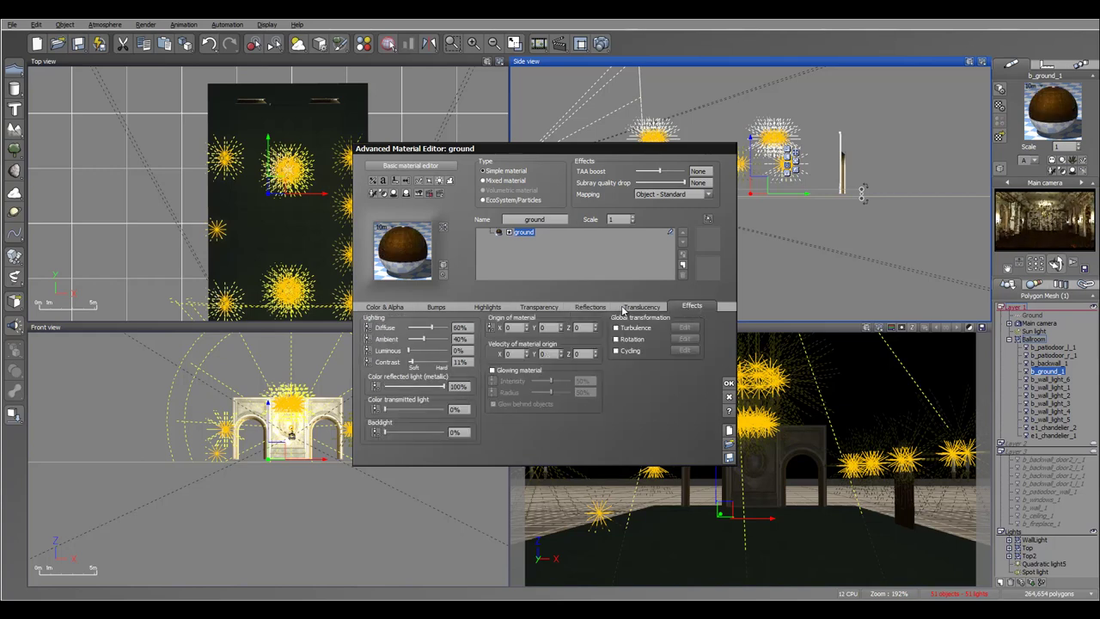
{"action": "left_click", "coordinate": [590, 307]}
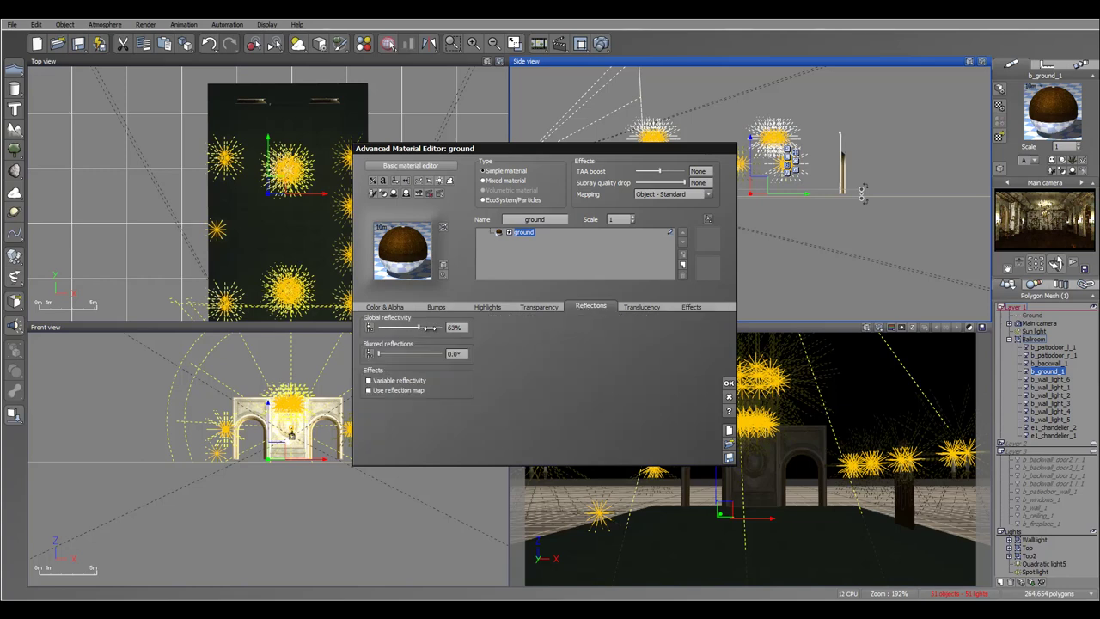
{"action": "left_click_drag", "start_coordinate": [430, 328], "coordinate": [400, 326]}
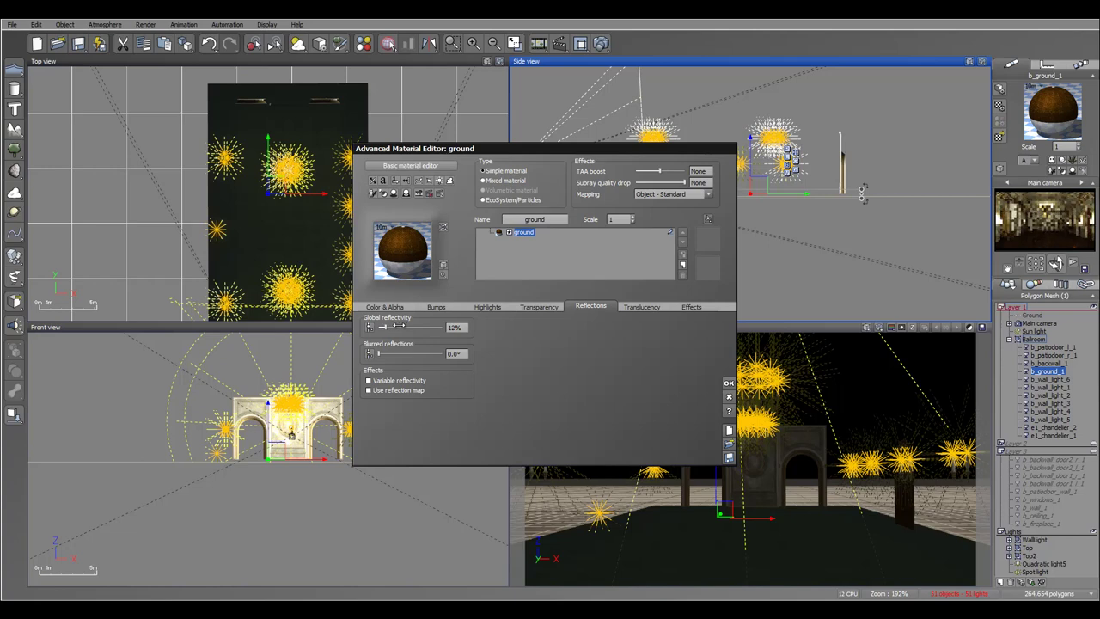
Adjust the ground material's highlight intensity to 69% and highlight size to 21%, and accept the material.
{"action": "left_click", "coordinate": [488, 306]}
{"action": "left_click_drag", "start_coordinate": [419, 355], "coordinate": [417, 384]}
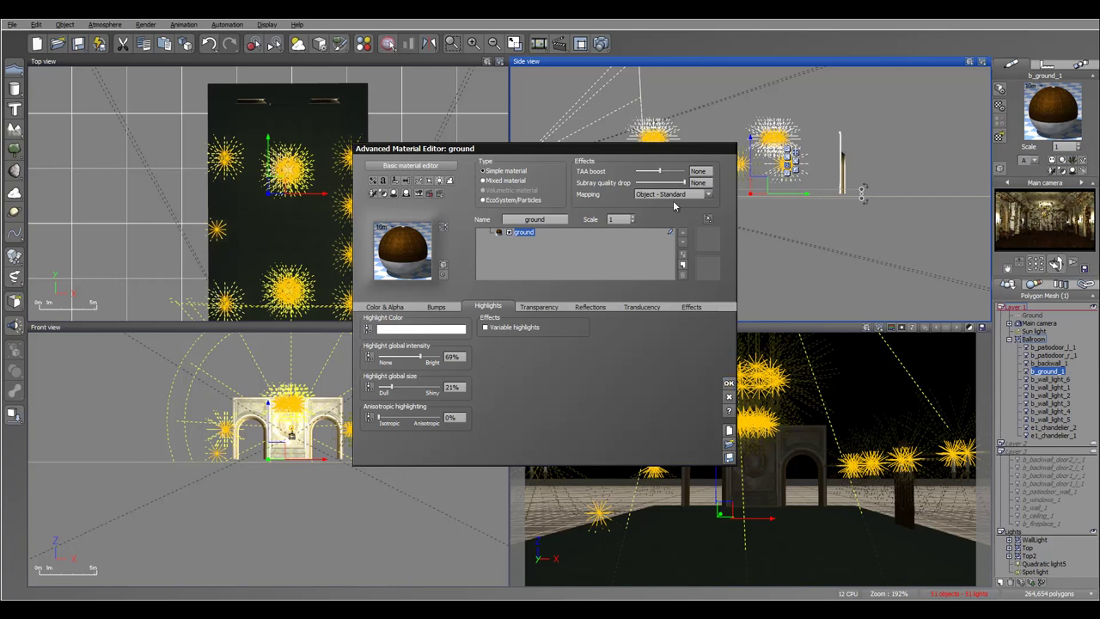
{"action": "key", "text": "Return"}
Render the ballroom to check the spot light and the glossier floor, and close the render display.
{"action": "key", "text": "F9"}
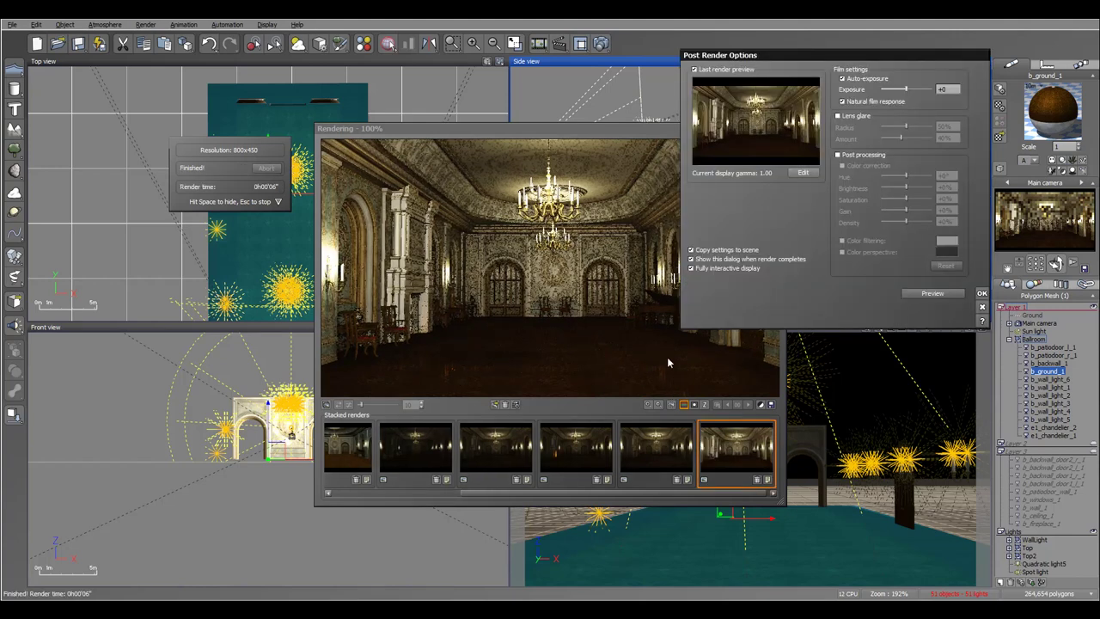
{"action": "left_click", "coordinate": [982, 293]}
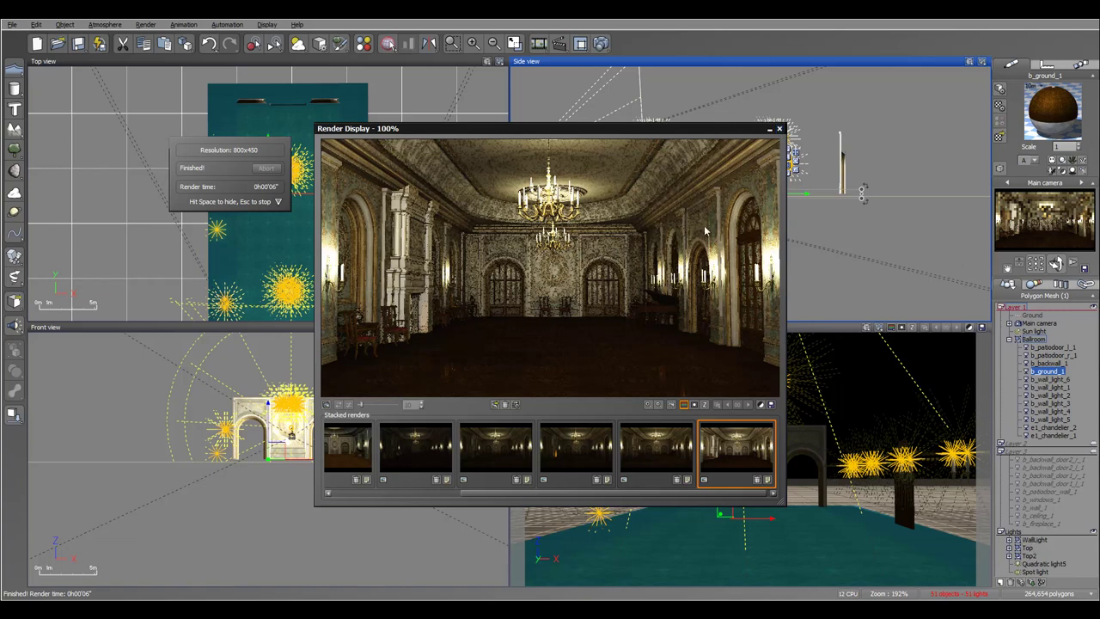
{"action": "left_click", "coordinate": [781, 130]}
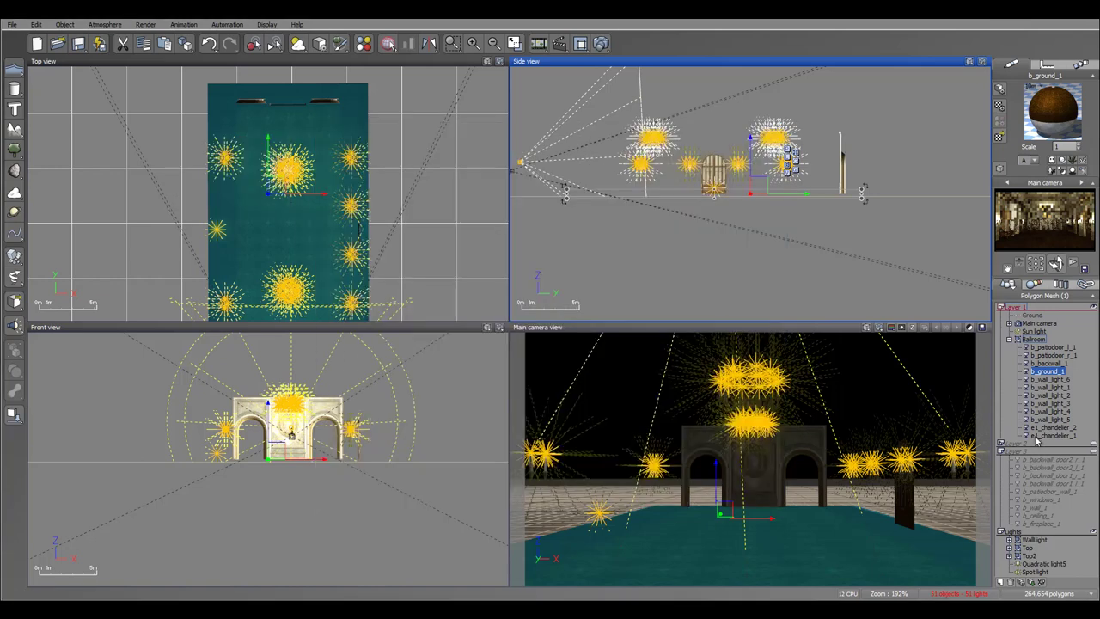
Collapse the Ballroom group and Layer 3 in the object list, and hide the spot light from the render.
{"action": "left_click", "coordinate": [1009, 339]}
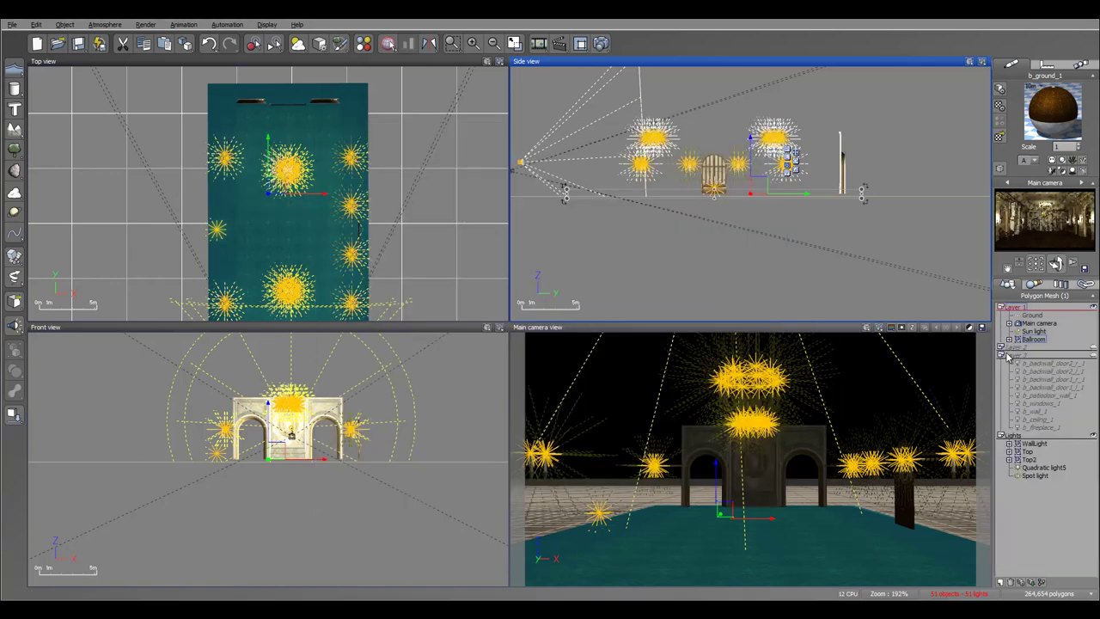
{"action": "left_click", "coordinate": [1001, 355]}
{"action": "left_click", "coordinate": [1035, 404]}
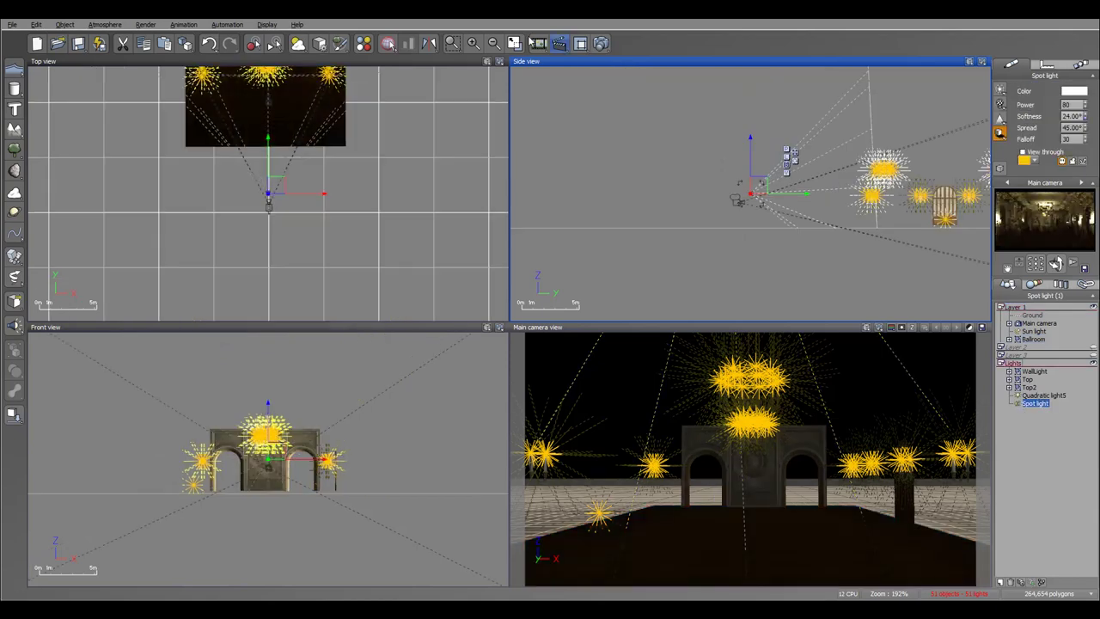
Render the ballroom without the spot light to compare the lighting, and close the render display.
{"action": "left_click", "coordinate": [601, 43]}
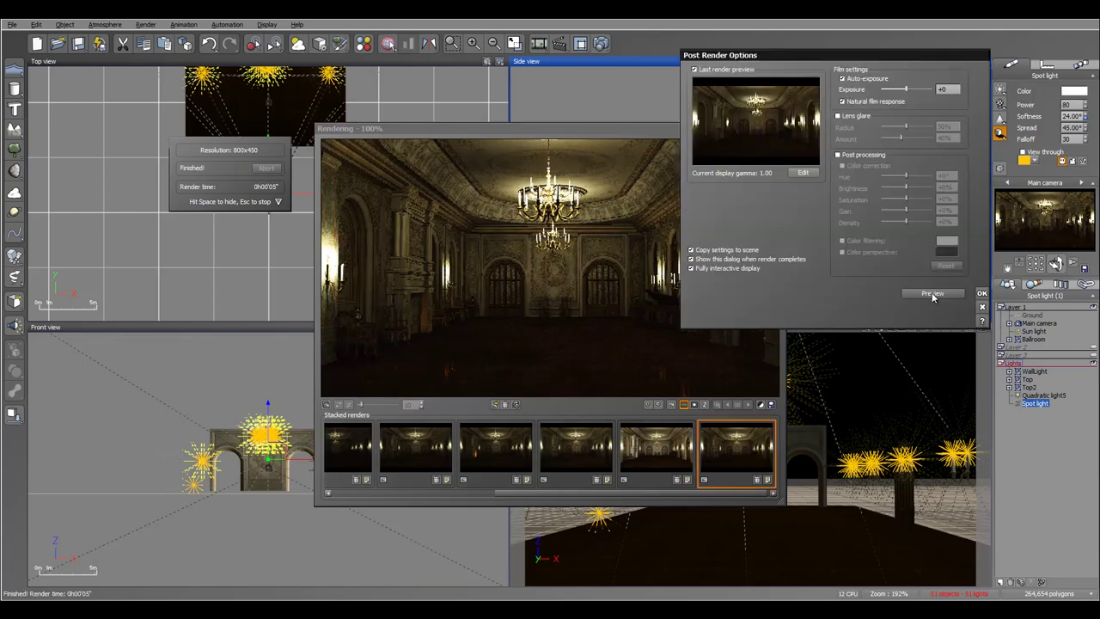
{"action": "left_click", "coordinate": [982, 296]}
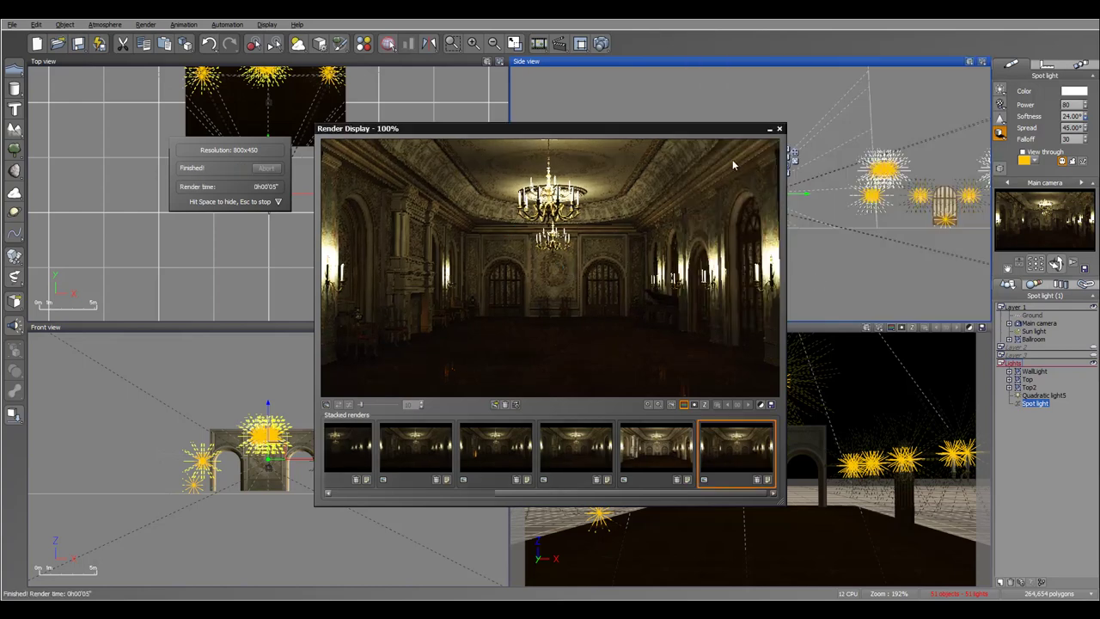
{"action": "left_click", "coordinate": [778, 130]}
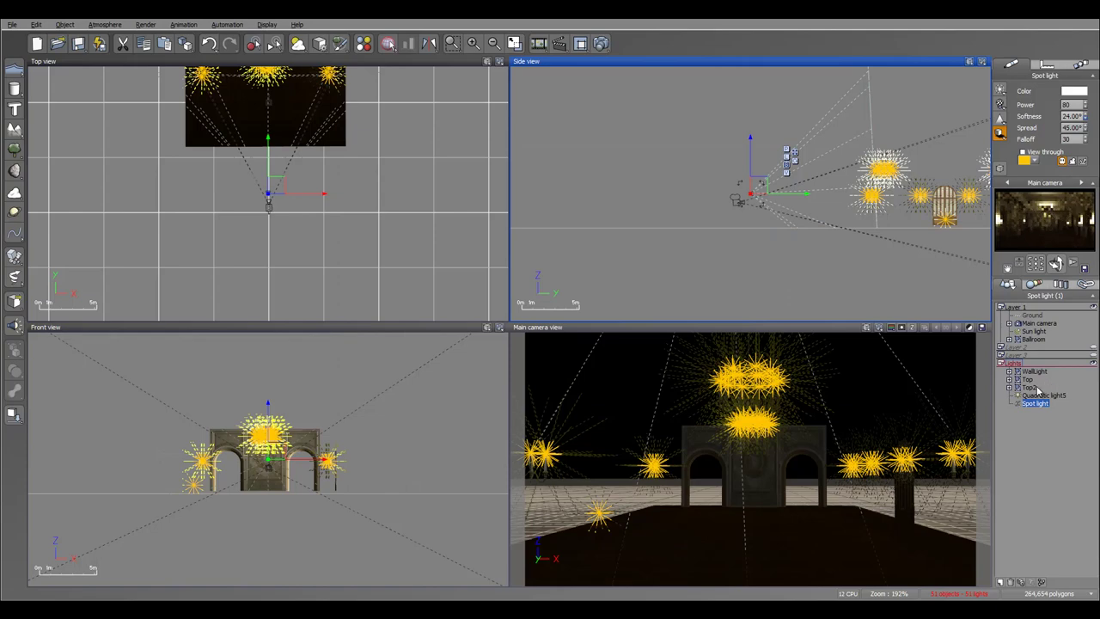
Set the WallLight, Top and Top2 light groups together to power 12 and softness 8°.
{"action": "double_click", "coordinate": [1034, 371]}
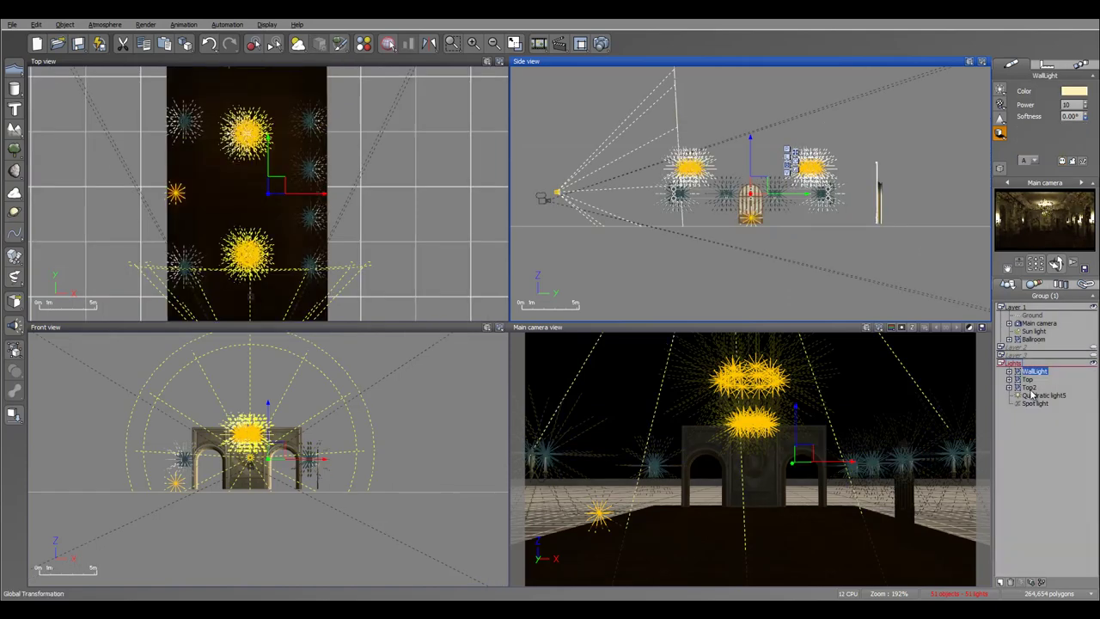
{"action": "left_click", "coordinate": [1030, 387], "text": "shift"}
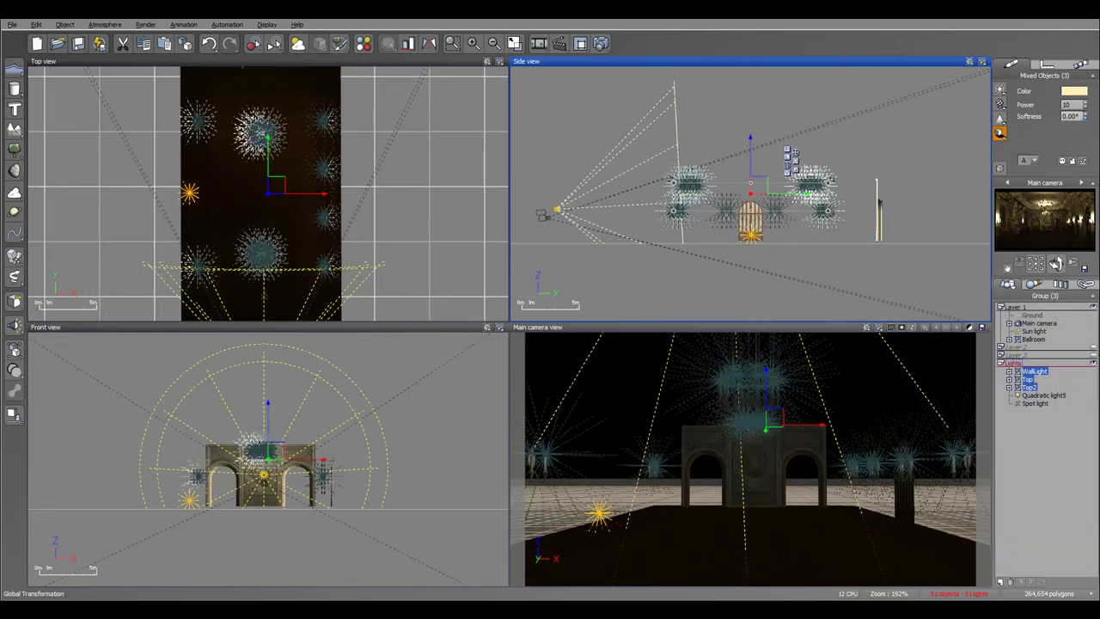
{"action": "type", "text": "12"}
{"action": "key", "text": "Return"}
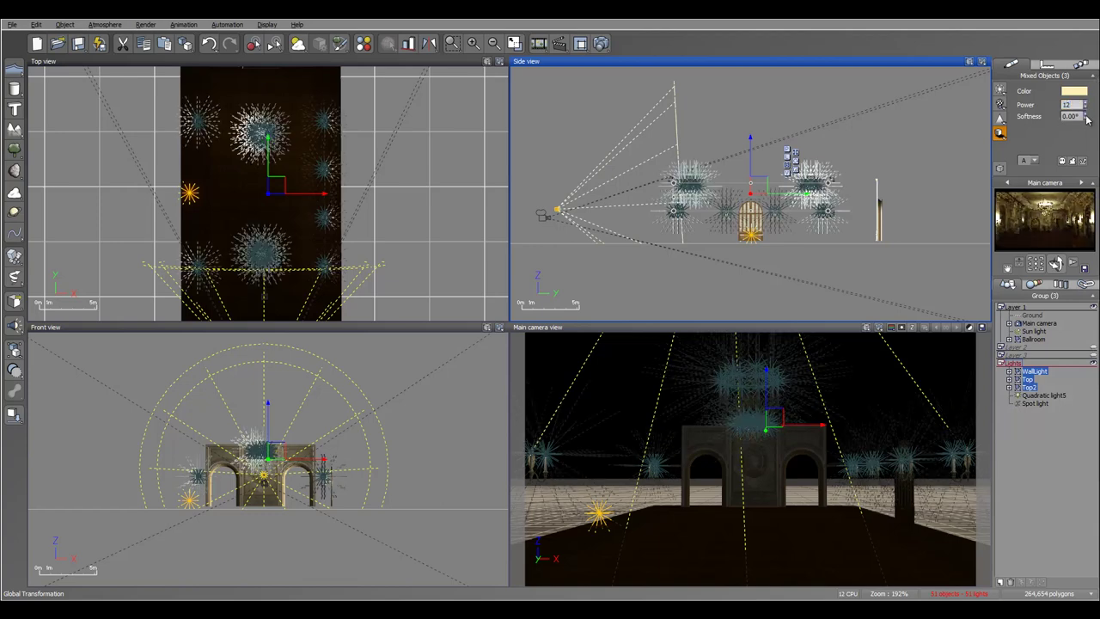
{"action": "left_click_drag", "start_coordinate": [1081, 116], "coordinate": [1063, 116]}
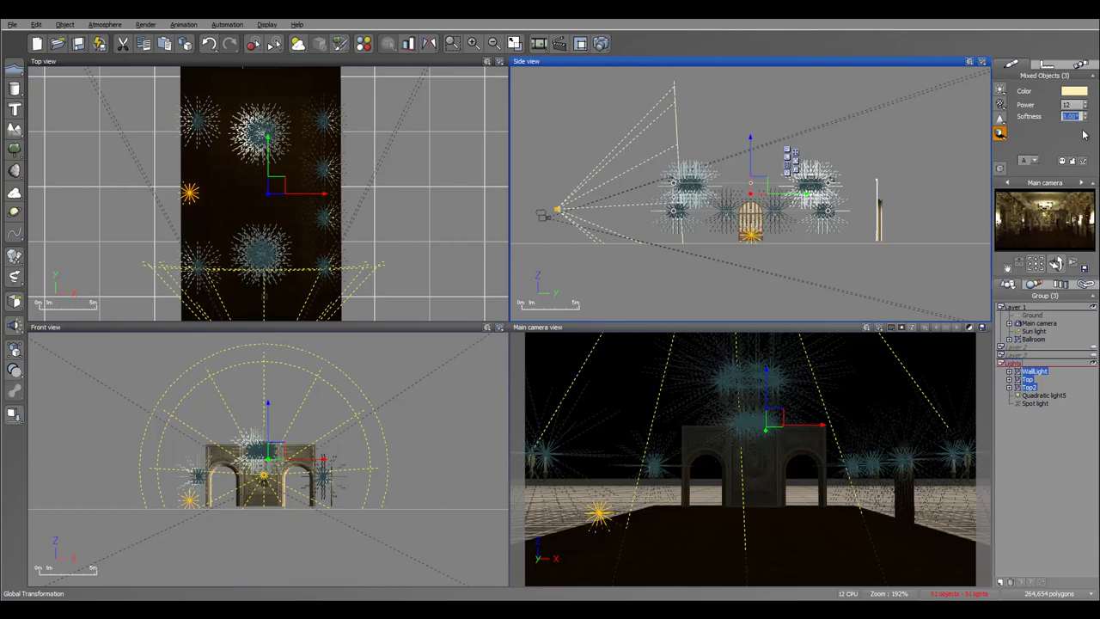
Set the render preset to Final with relighting enabled, and review the light settings in the Atmosphere Editor.
{"action": "left_click", "coordinate": [600, 43]}
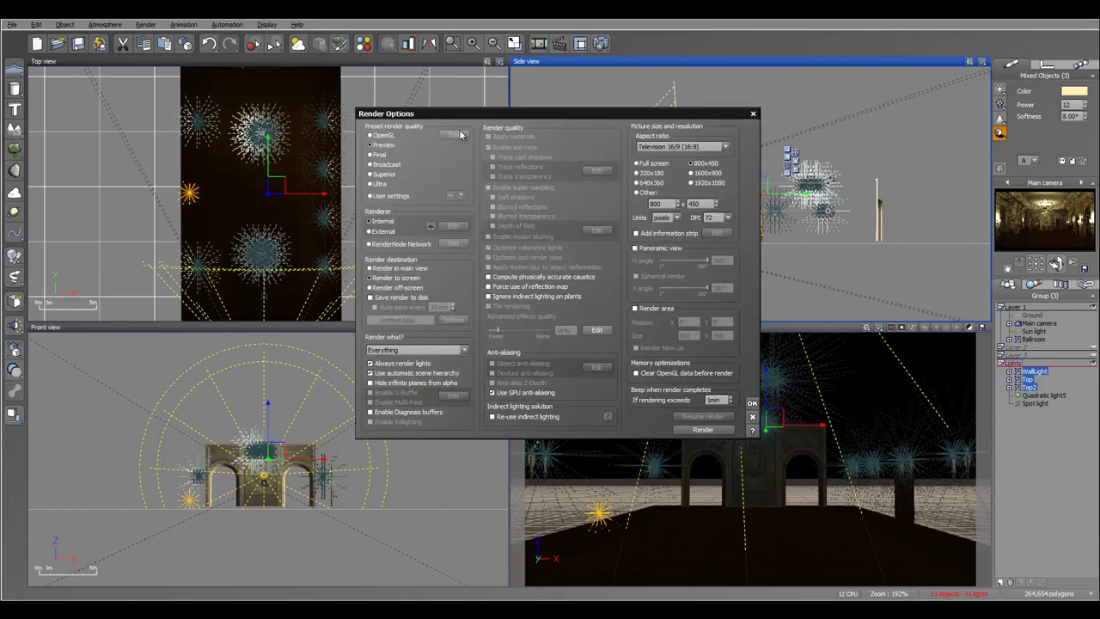
{"action": "left_click", "coordinate": [380, 156]}
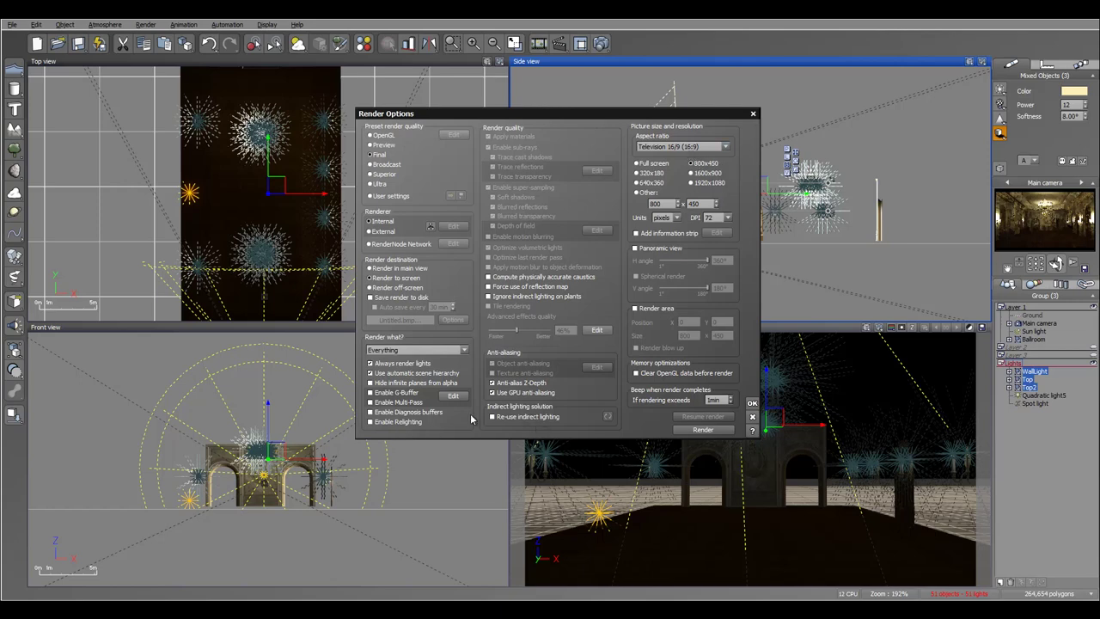
{"action": "left_click", "coordinate": [370, 422]}
{"action": "left_click", "coordinate": [750, 405]}
{"action": "left_click", "coordinate": [105, 24]}
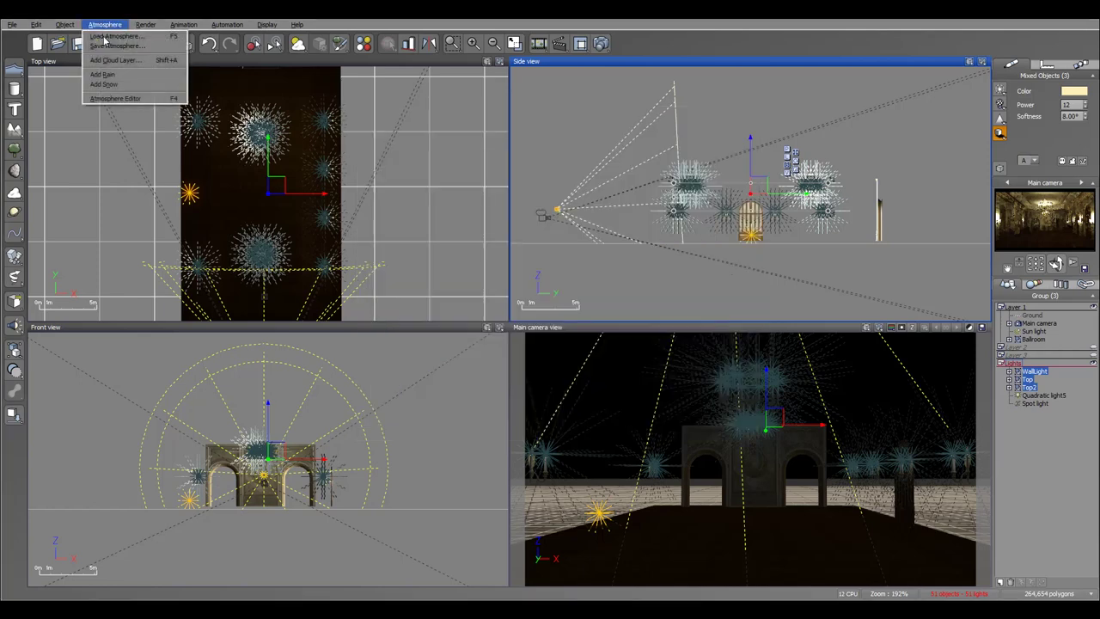
{"action": "left_click", "coordinate": [116, 98]}
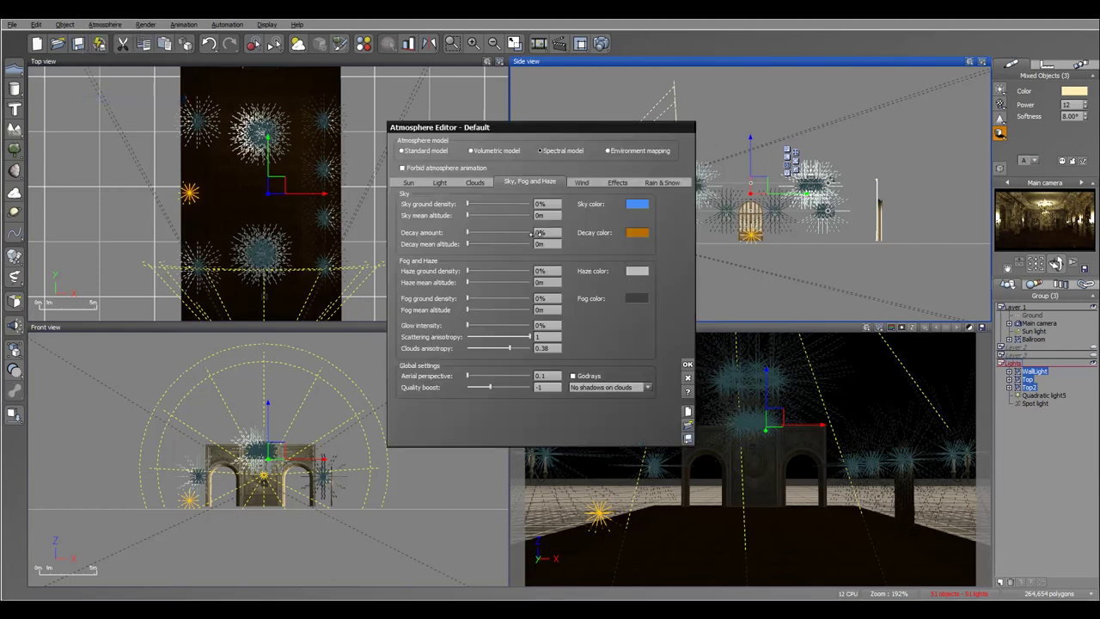
{"action": "left_click", "coordinate": [437, 185]}
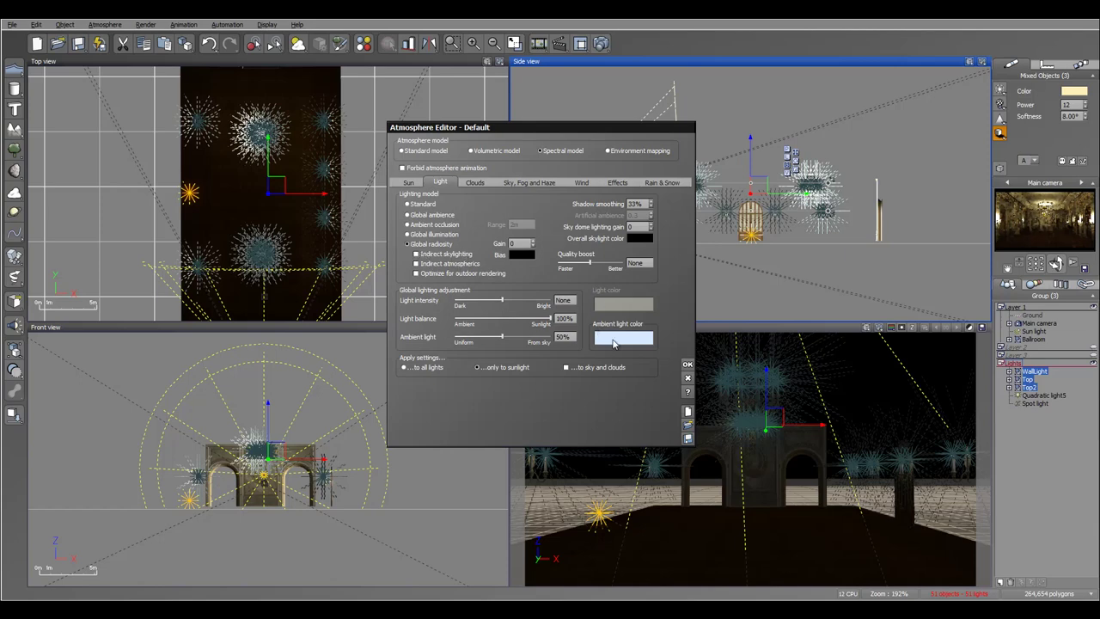
{"action": "left_click", "coordinate": [688, 365]}
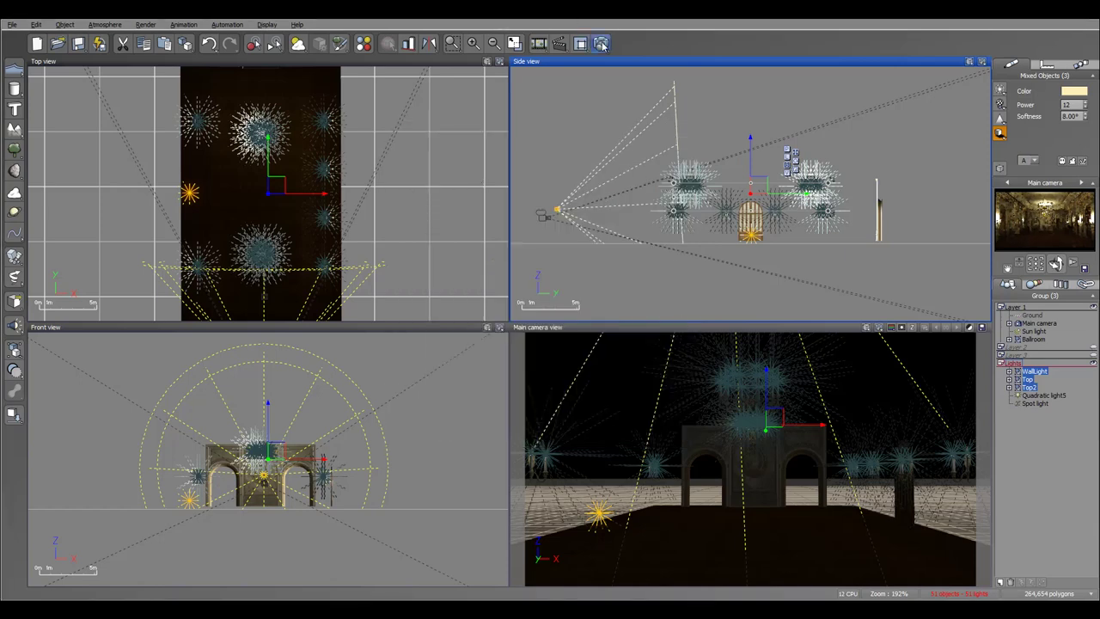
Render the ballroom and try out the relighting intensity of the Top light group in the post render options.
{"action": "left_click", "coordinate": [601, 44]}
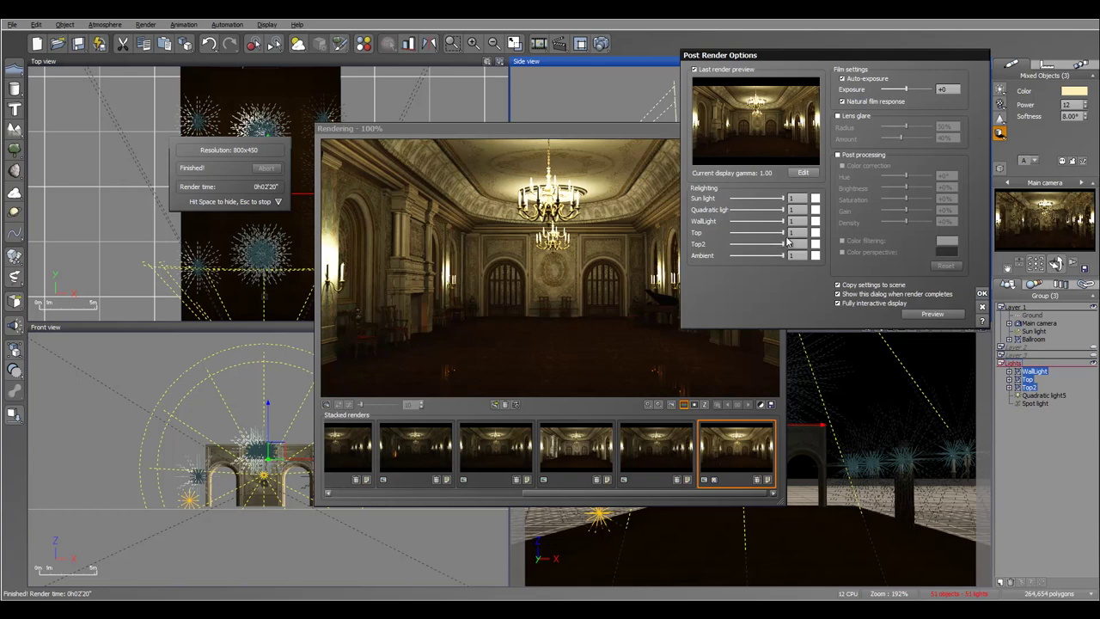
{"action": "left_click_drag", "start_coordinate": [783, 233], "coordinate": [828, 223]}
{"action": "left_click", "coordinate": [982, 294]}
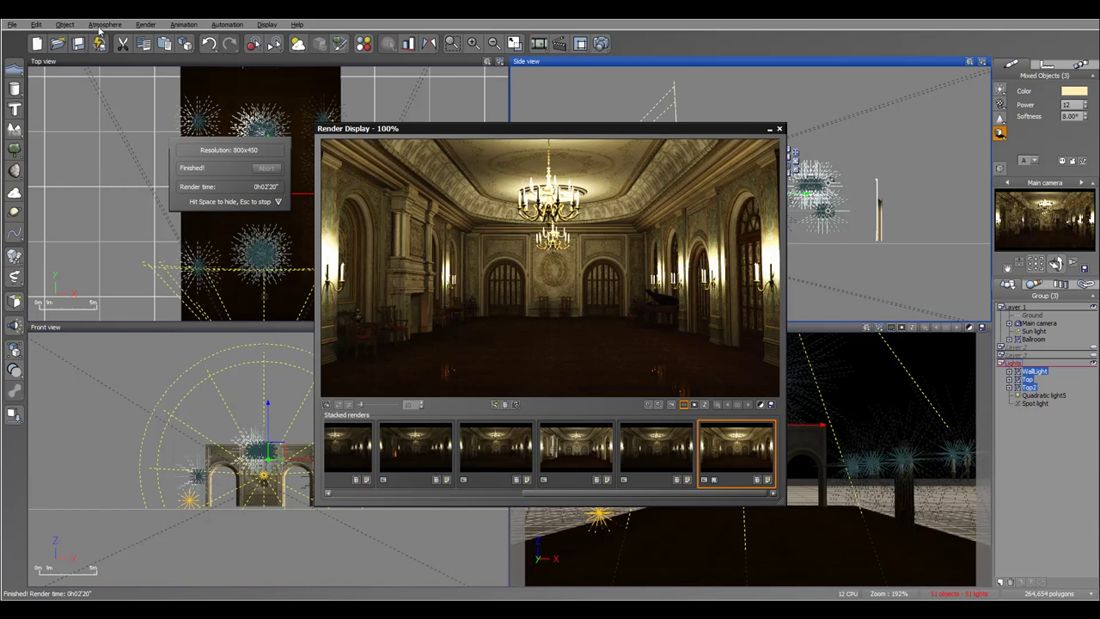
Save the render as Ballroom in High dynamic range (*.hdr) format with the range-limiting options disabled, and close the render display.
{"action": "left_click", "coordinate": [772, 406]}
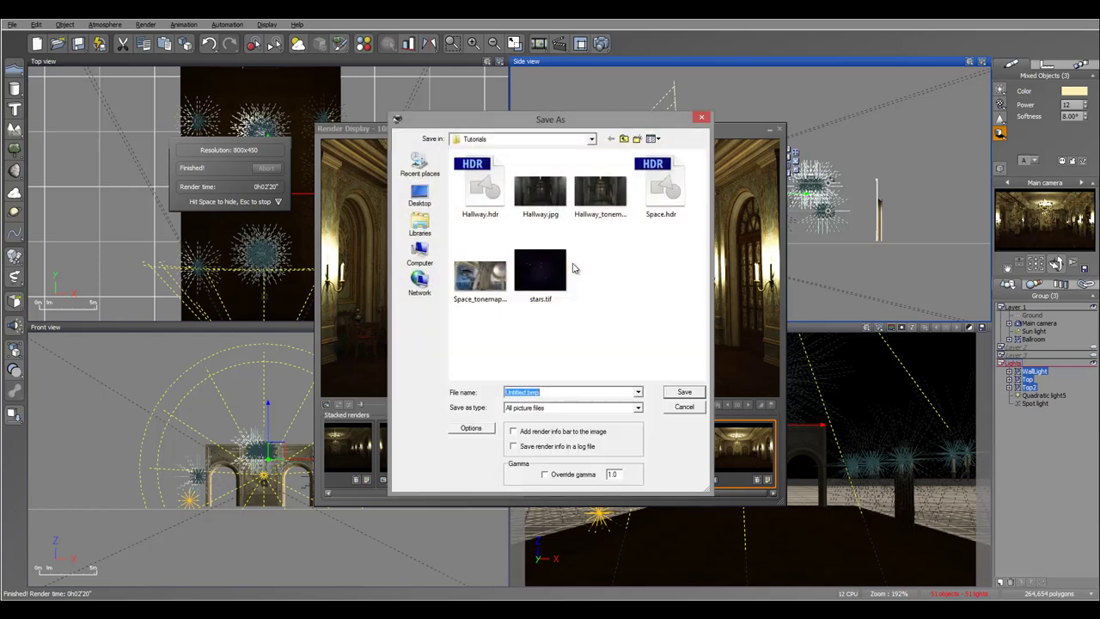
{"action": "left_click", "coordinate": [554, 409]}
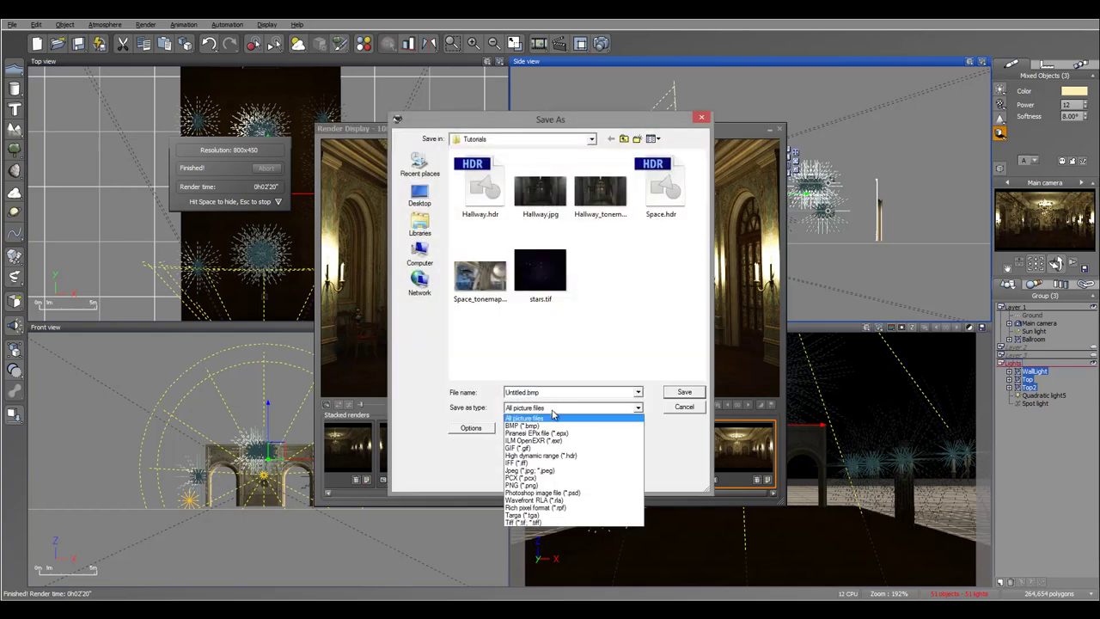
{"action": "left_click", "coordinate": [542, 454]}
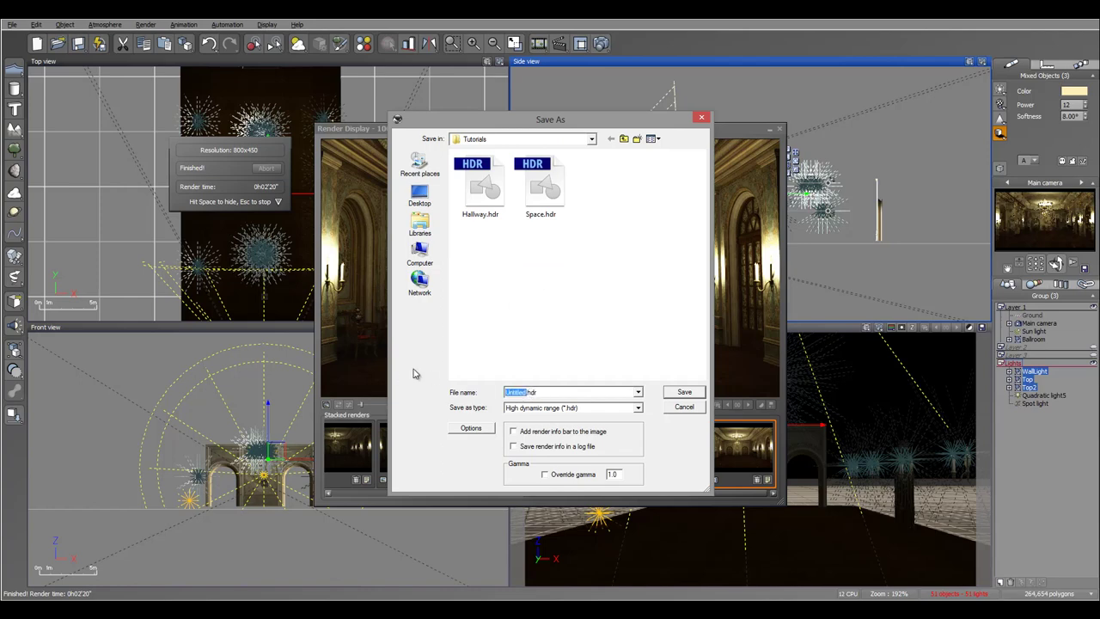
{"action": "type", "text": "Ballroom"}
{"action": "key", "text": "Return"}
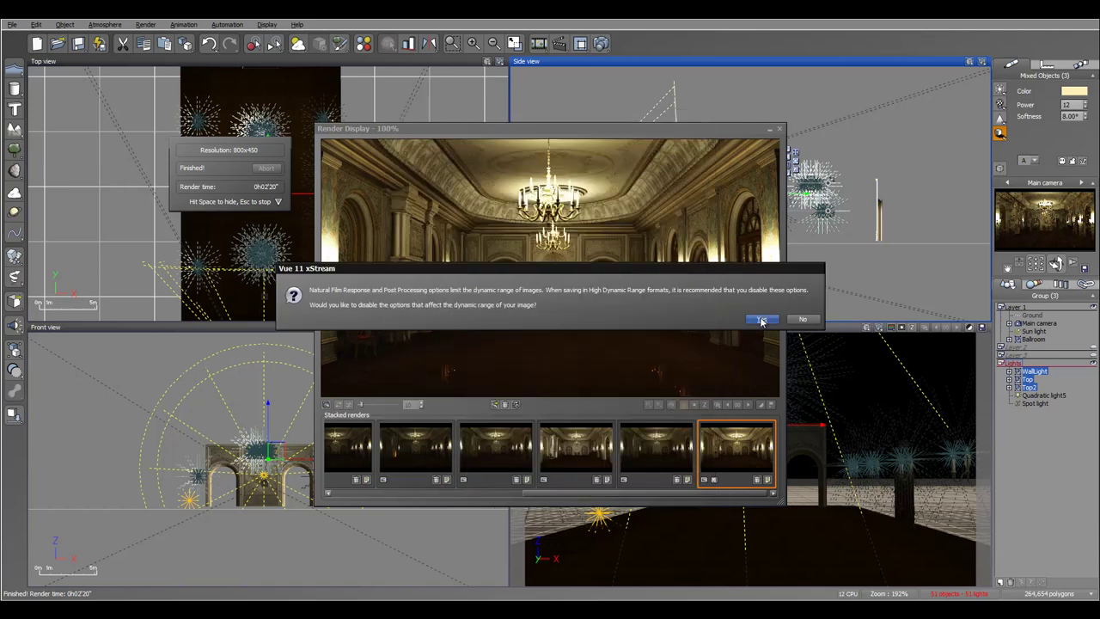
{"action": "left_click", "coordinate": [762, 321]}
{"action": "left_click", "coordinate": [779, 129]}
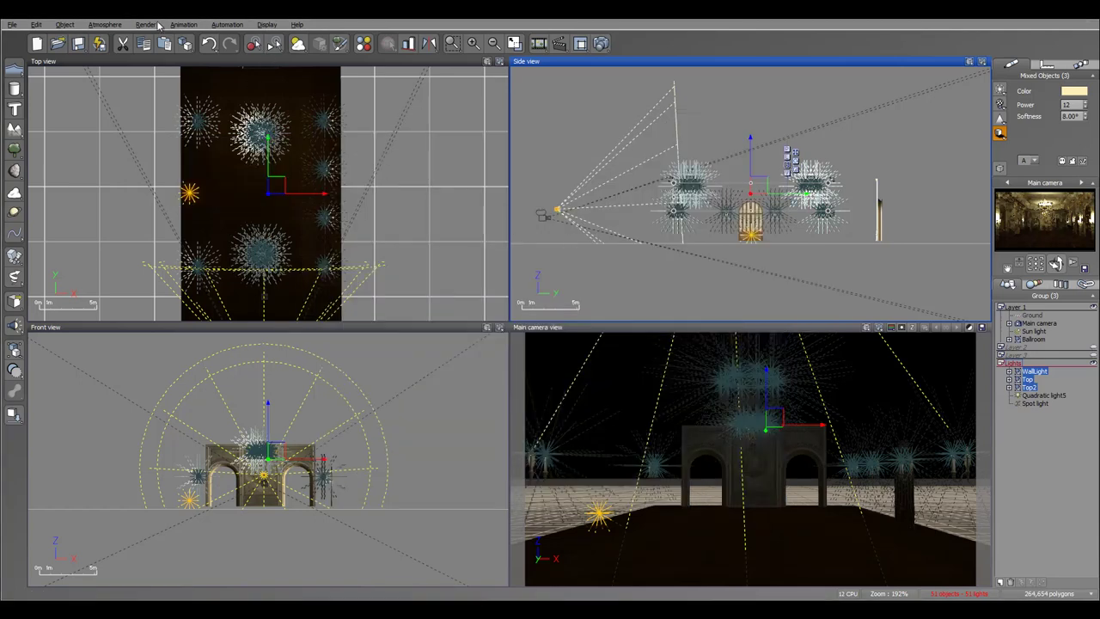
Raise the atmosphere's lighting quality boost to +2 and review the render options.
{"action": "left_click", "coordinate": [104, 24]}
{"action": "left_click", "coordinate": [116, 96]}
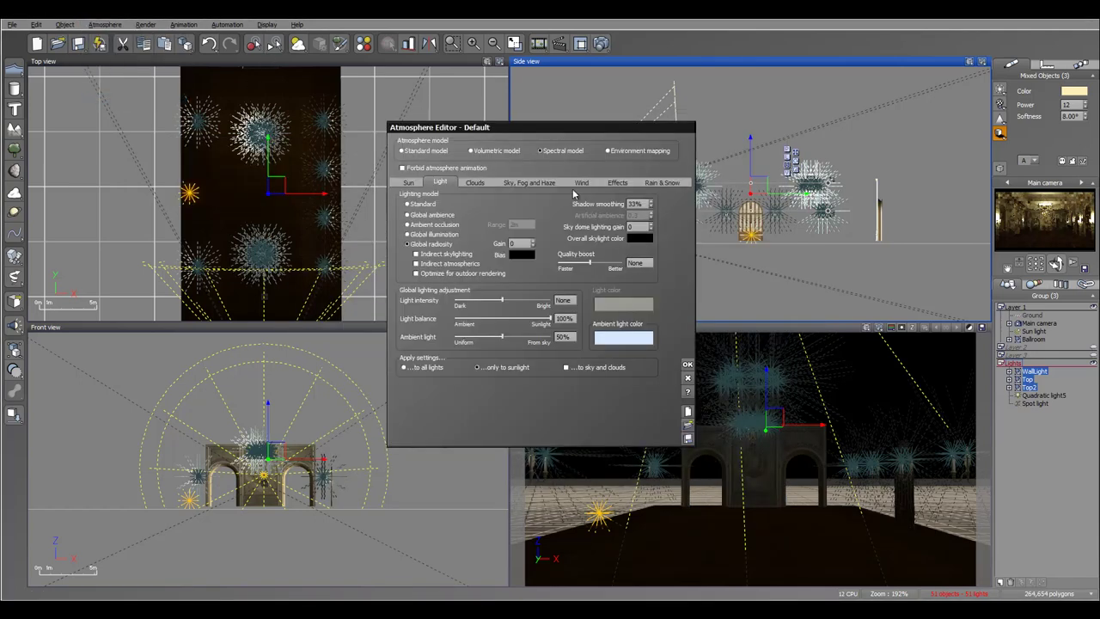
{"action": "left_click_drag", "start_coordinate": [591, 263], "coordinate": [610, 264]}
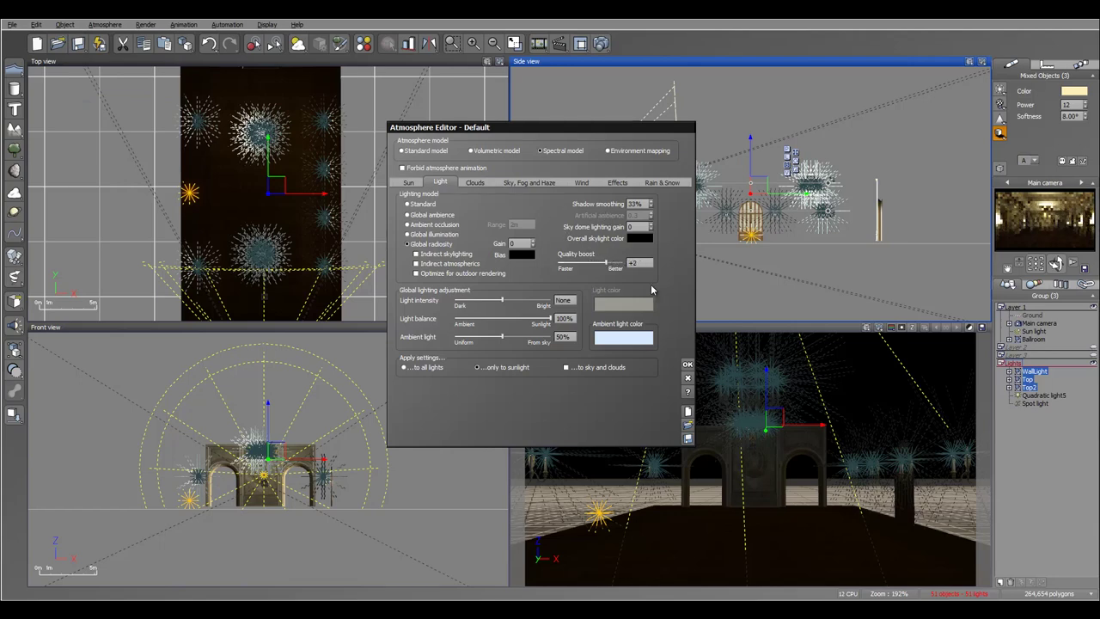
{"action": "left_click", "coordinate": [600, 43]}
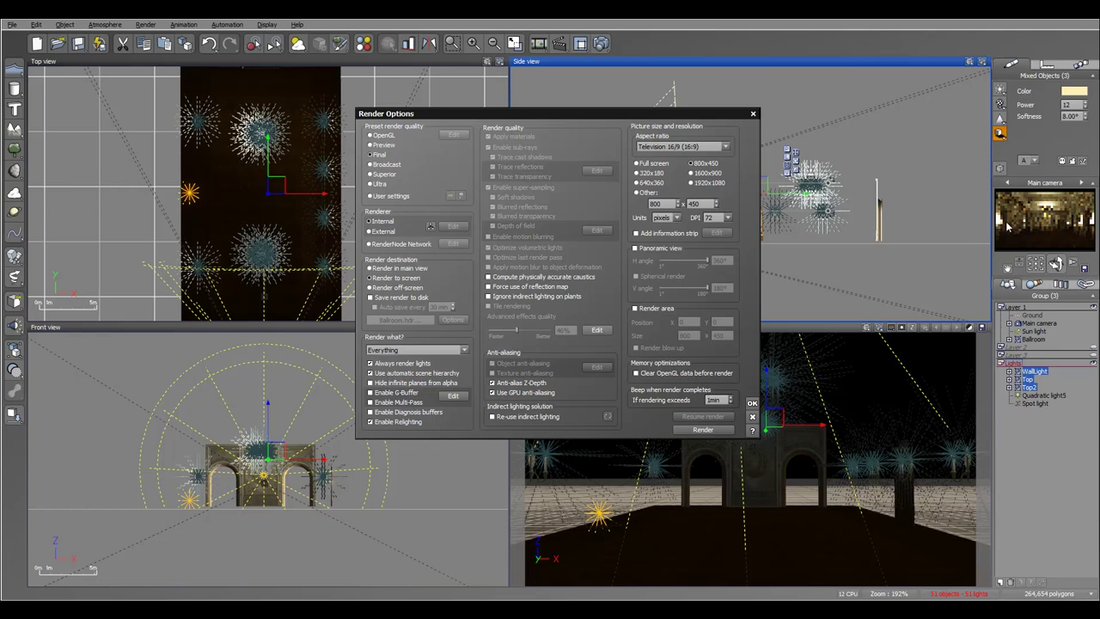
{"action": "left_click", "coordinate": [753, 403]}
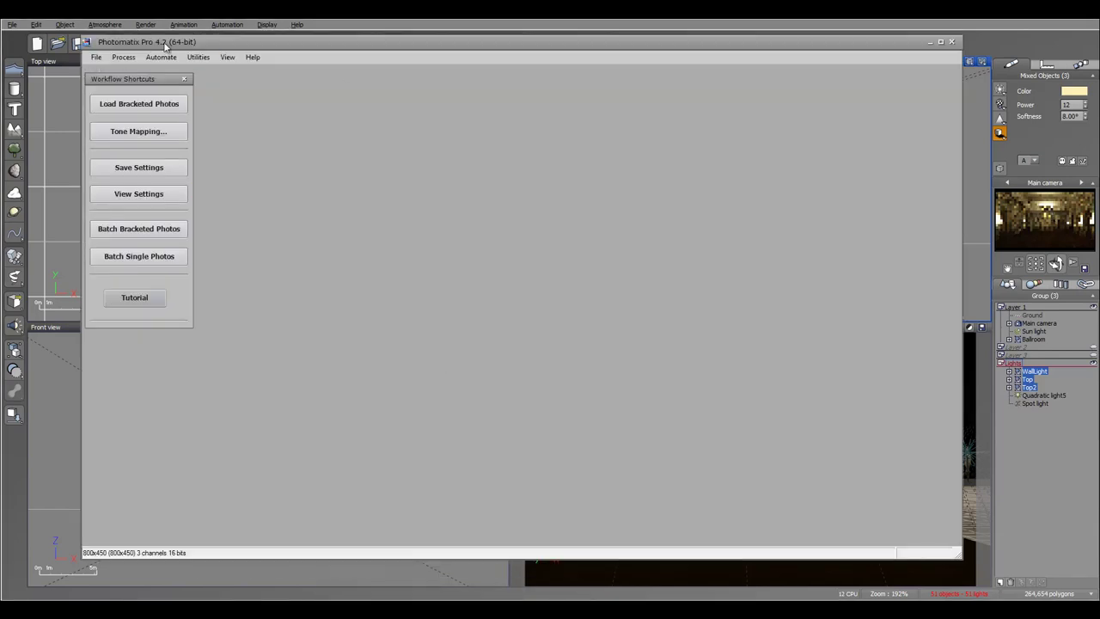
Switch to Photomatix Pro and open Ballroom.hdr from the Tutorials folder for tone mapping.
{"action": "left_click", "coordinate": [96, 57]}
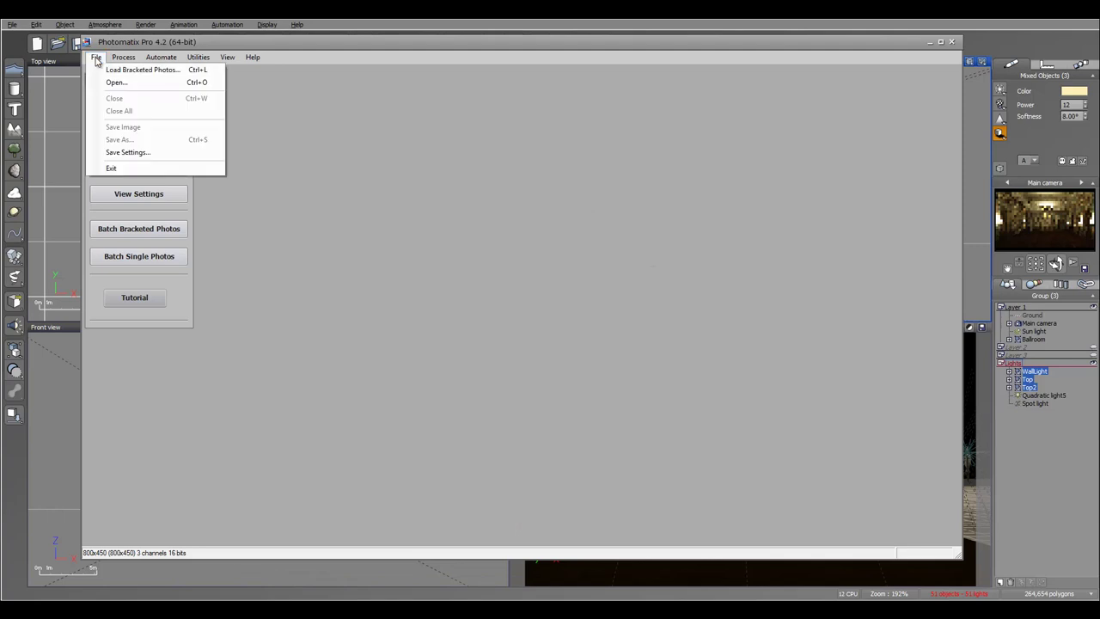
{"action": "left_click", "coordinate": [123, 57]}
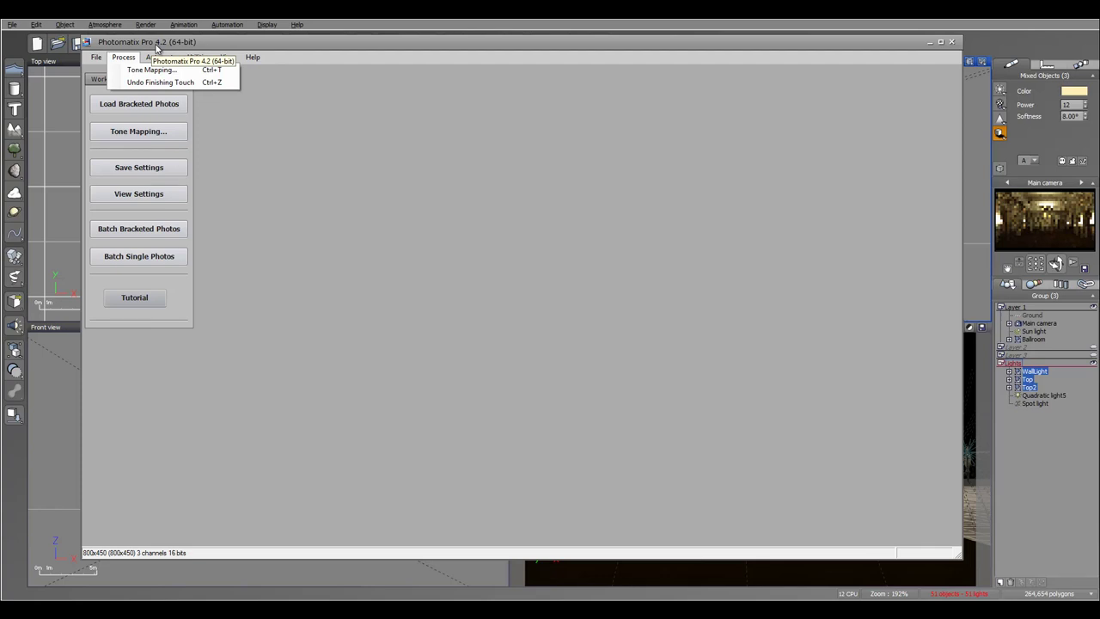
{"action": "left_click", "coordinate": [96, 54]}
{"action": "left_click", "coordinate": [96, 54]}
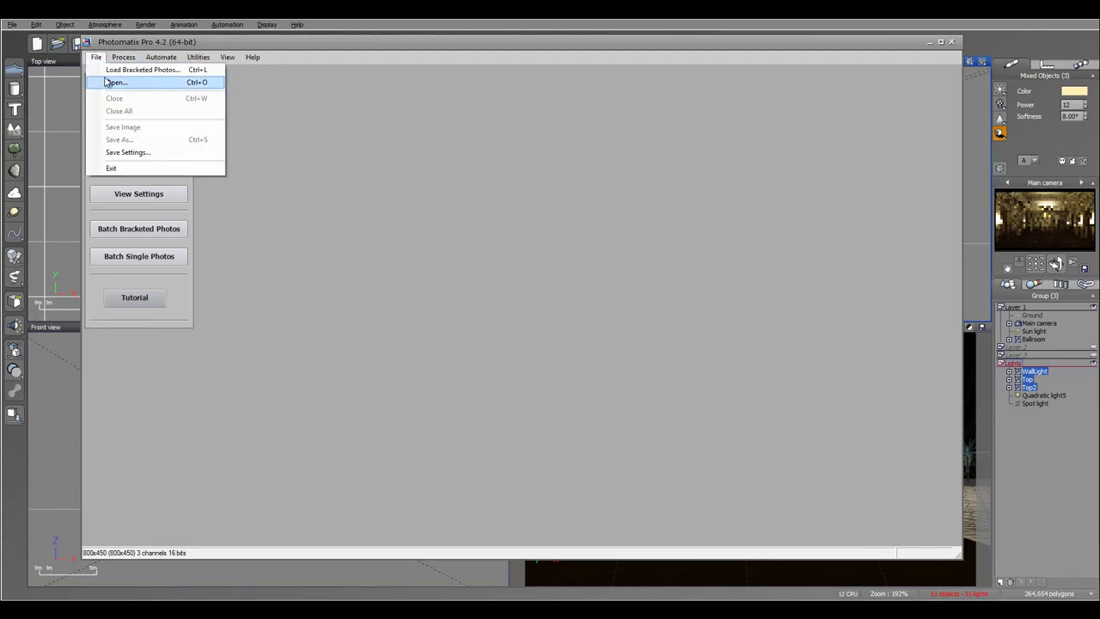
{"action": "left_click", "coordinate": [112, 81]}
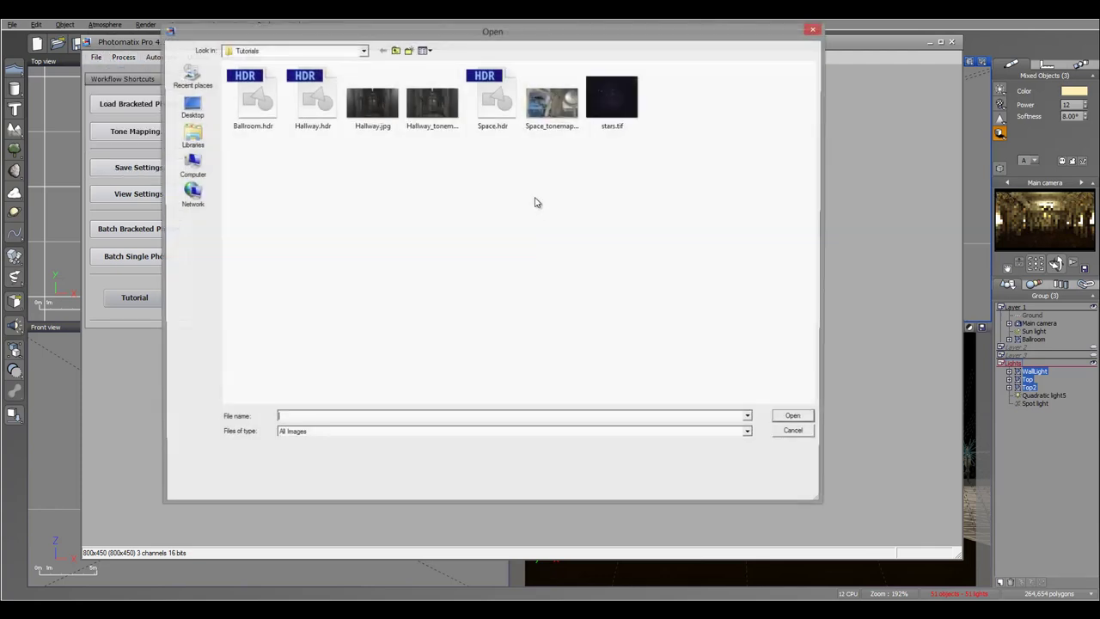
{"action": "left_click", "coordinate": [261, 108]}
{"action": "left_click", "coordinate": [796, 418]}
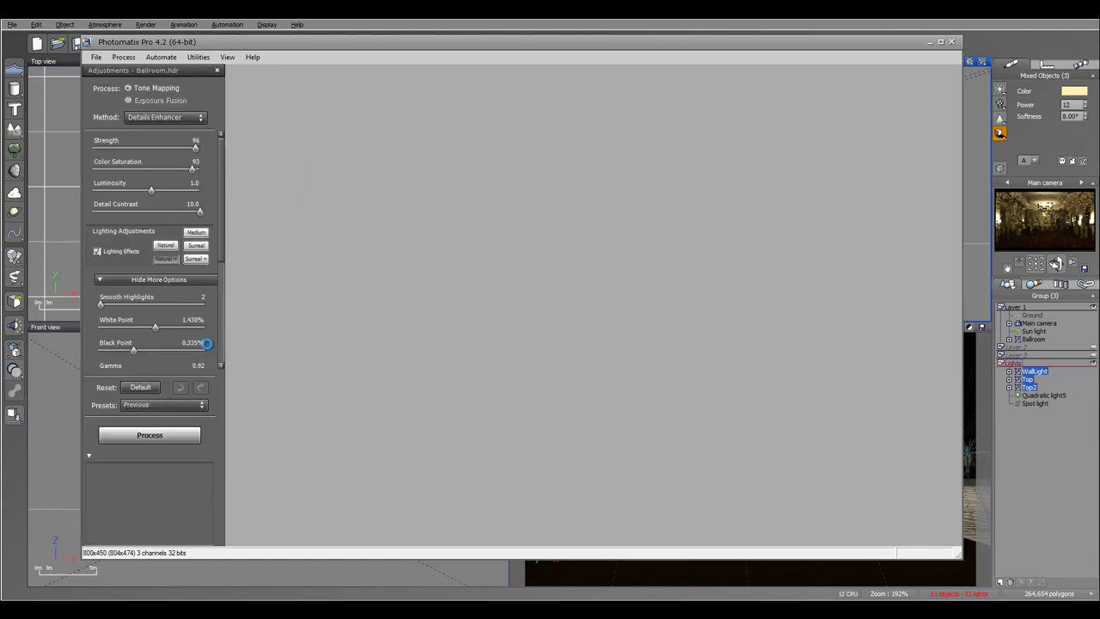
{"action": "left_click_drag", "start_coordinate": [458, 141], "coordinate": [679, 236]}
Check the ballroom scene in Vue, return to Photomatix Pro, and move the image preview away from the adjustments.
{"action": "mouse_move", "coordinate": [162, 588]}
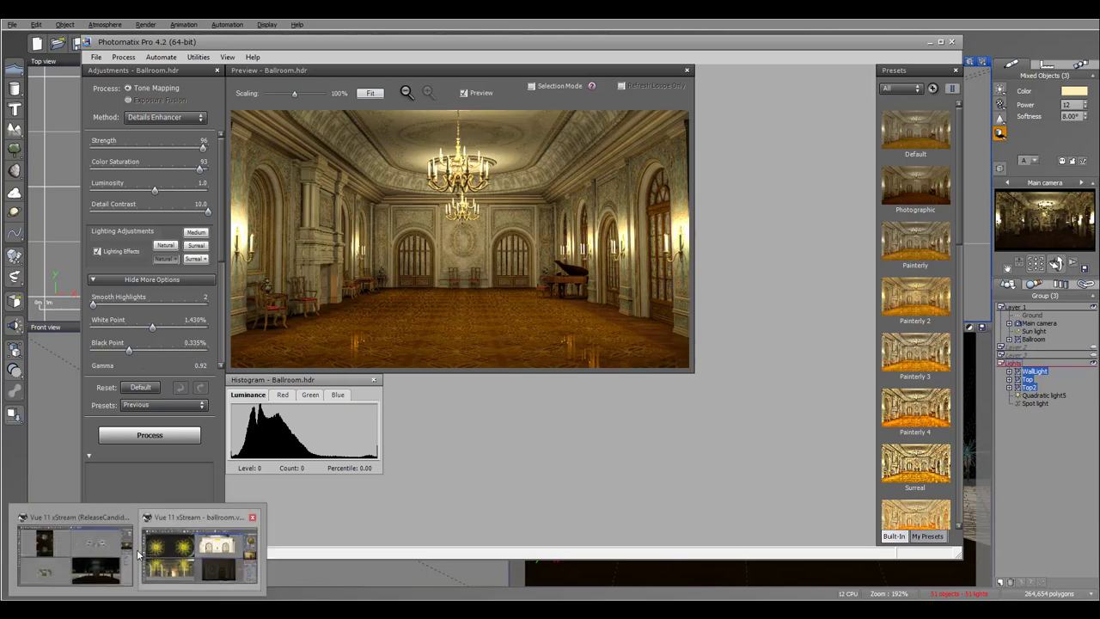
{"action": "left_click", "coordinate": [140, 554]}
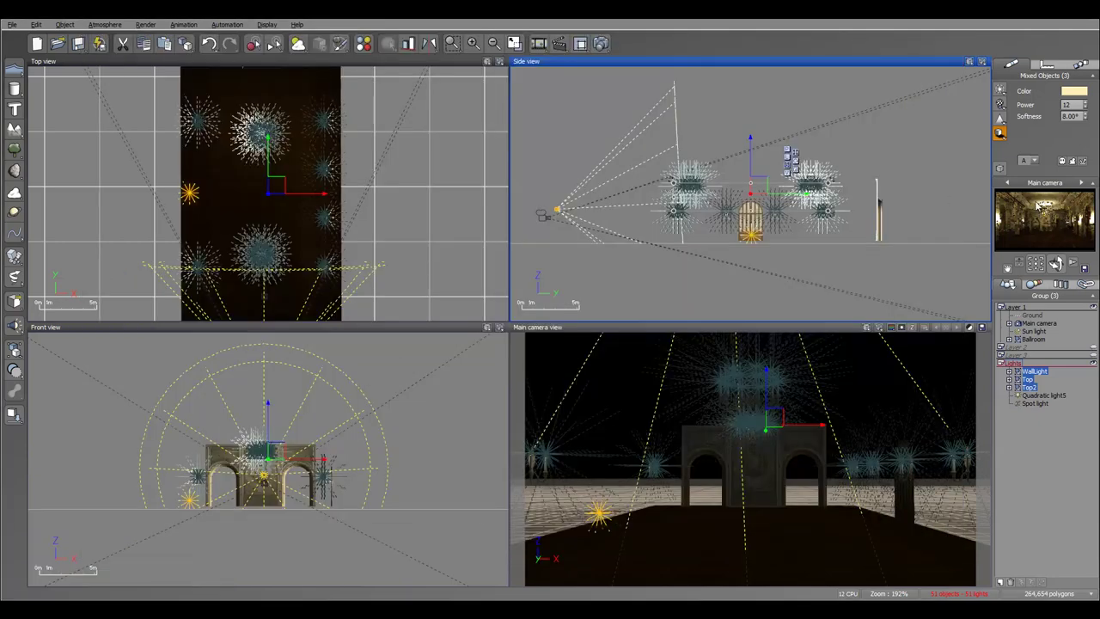
{"action": "left_click", "coordinate": [559, 43]}
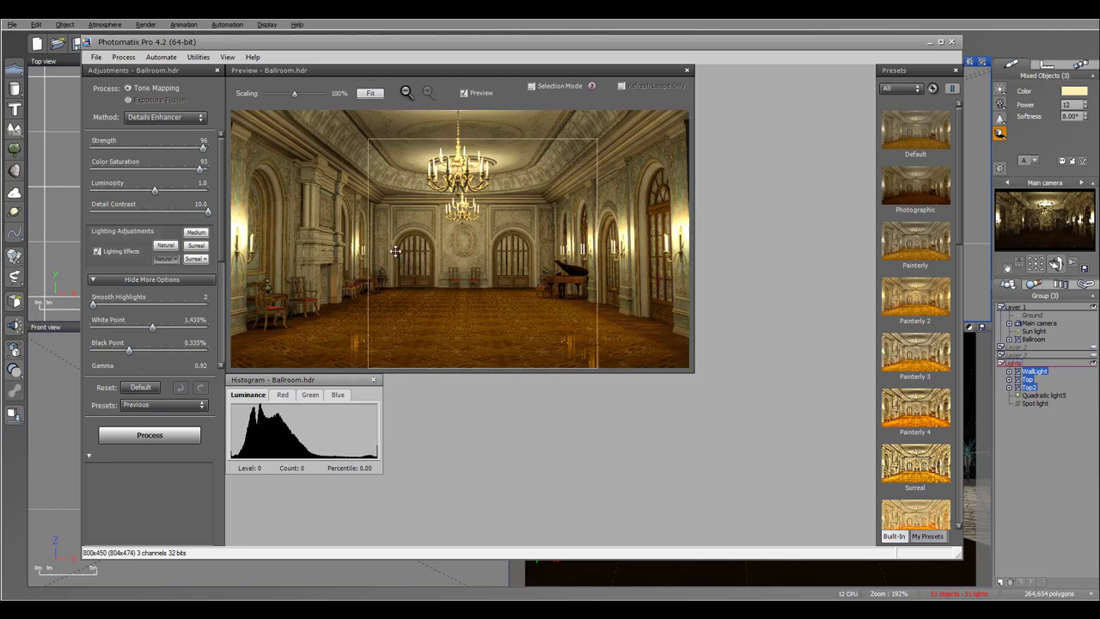
{"action": "left_click_drag", "start_coordinate": [398, 69], "coordinate": [481, 72]}
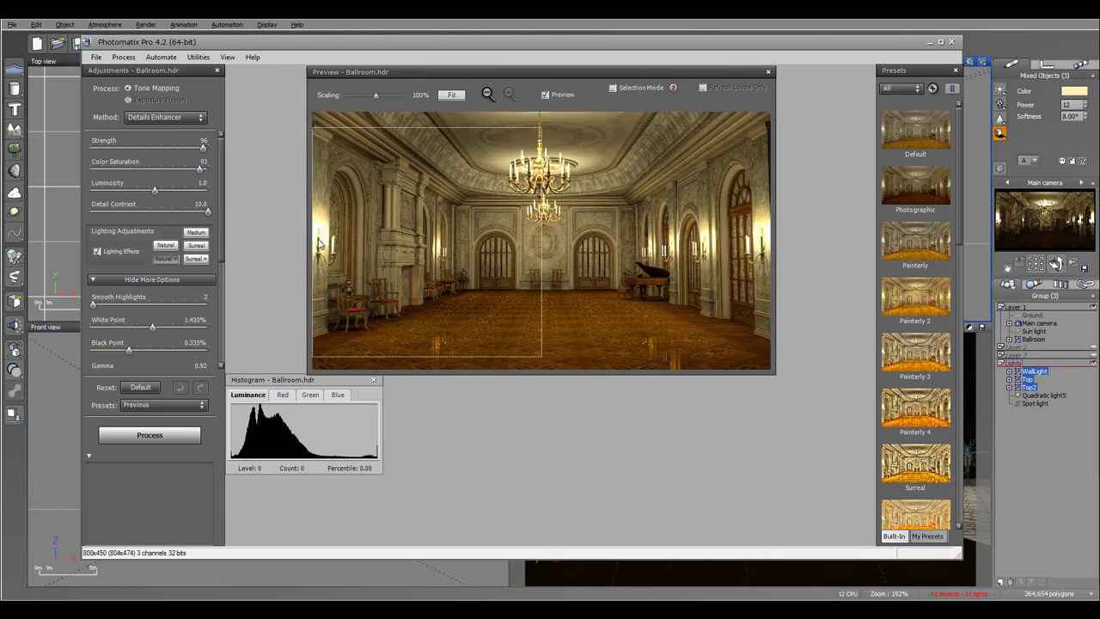
Set the tone mapping to Strength 95, Color Saturation 100, Luminosity -0.7 and Detail Contrast 5.5.
{"action": "mouse_move", "coordinate": [171, 137]}
{"action": "left_click_drag", "start_coordinate": [204, 147], "coordinate": [221, 171]}
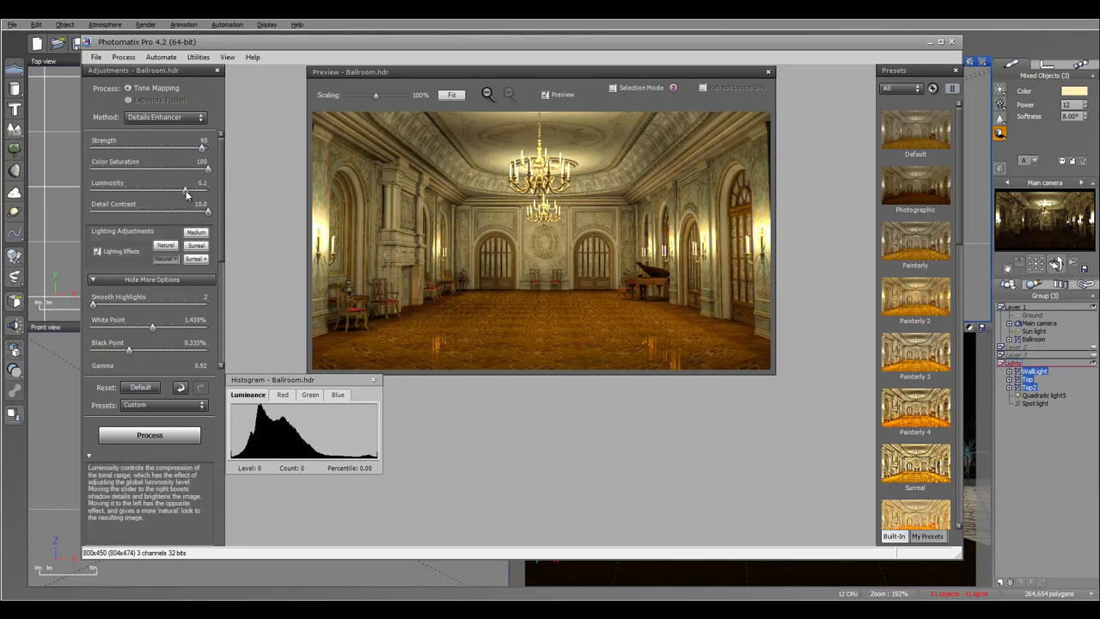
{"action": "left_click_drag", "start_coordinate": [159, 191], "coordinate": [126, 198]}
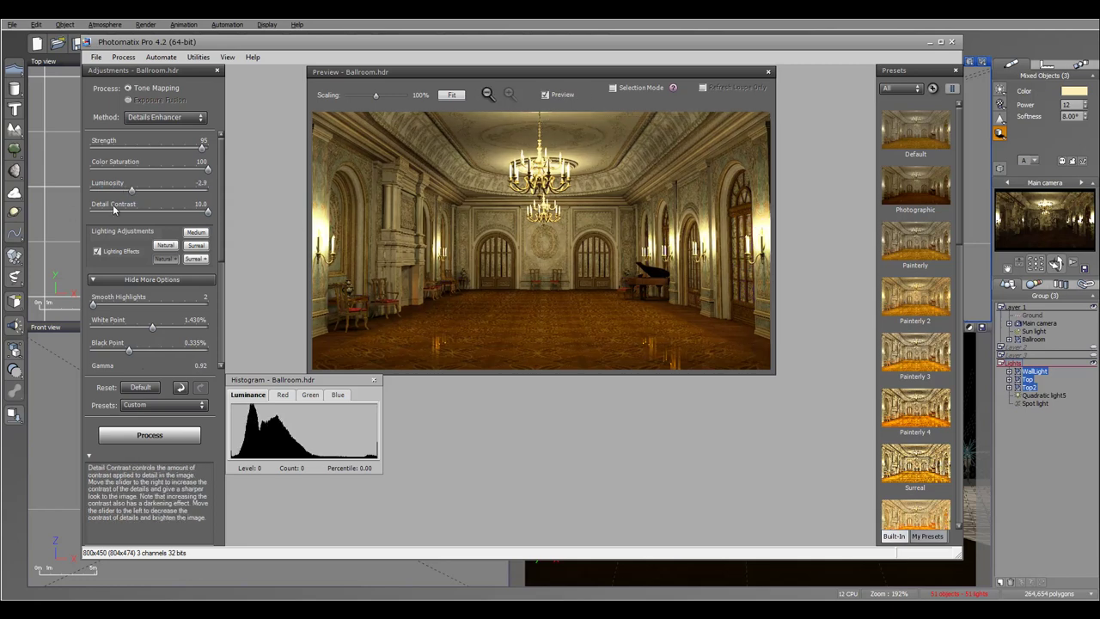
{"action": "mouse_move", "coordinate": [143, 190]}
{"action": "left_mouse_down"}
{"action": "mouse_move", "coordinate": [178, 190]}
{"action": "mouse_move", "coordinate": [147, 189]}
{"action": "left_mouse_up"}
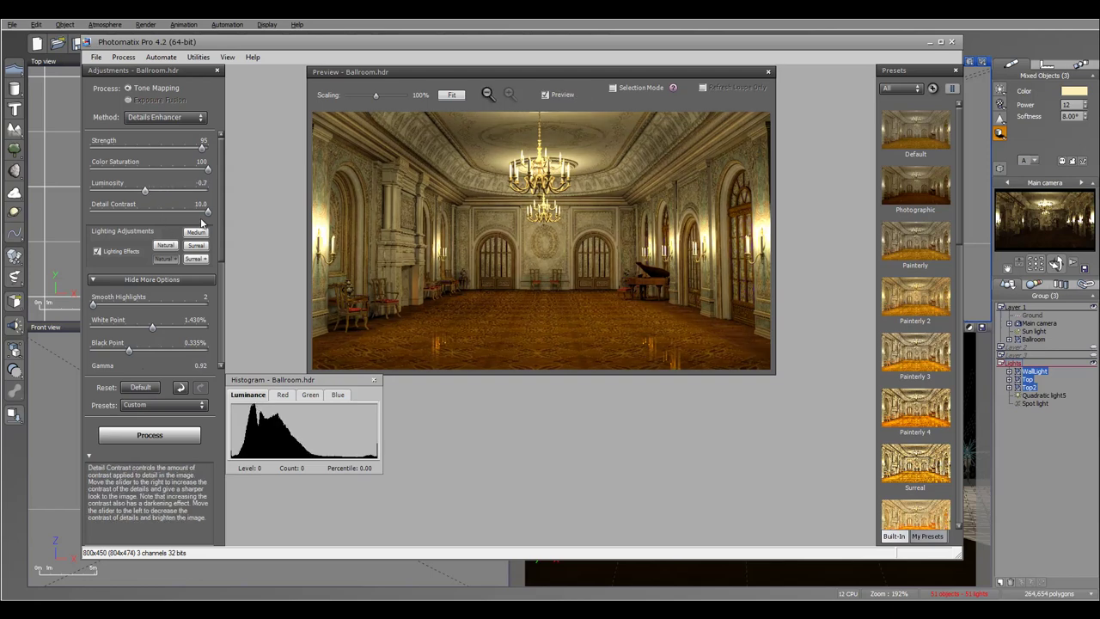
{"action": "left_click_drag", "start_coordinate": [98, 216], "coordinate": [180, 215]}
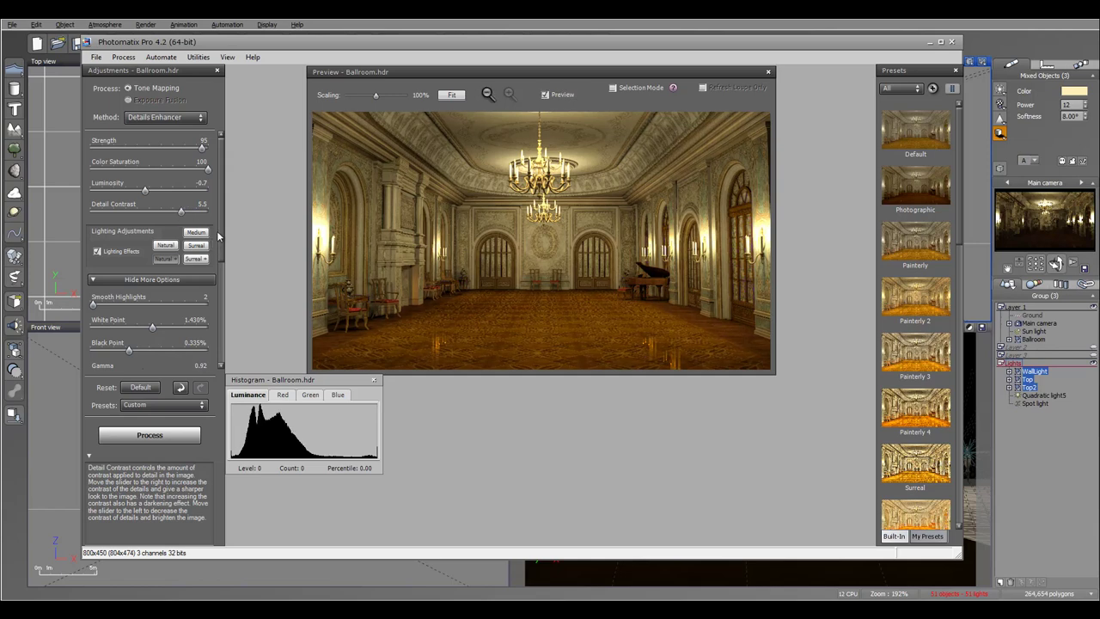
Compare the Natural and Natural+ lighting adjustments, keep Natural+, and set Smooth Highlights to 20.
{"action": "left_click", "coordinate": [167, 246]}
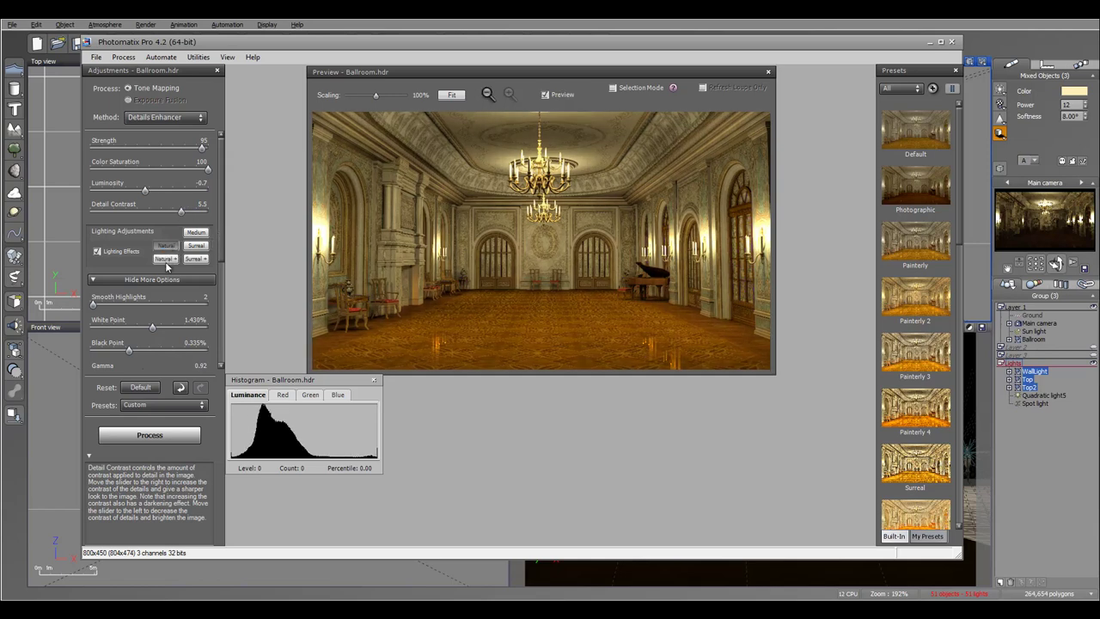
{"action": "left_click", "coordinate": [165, 258]}
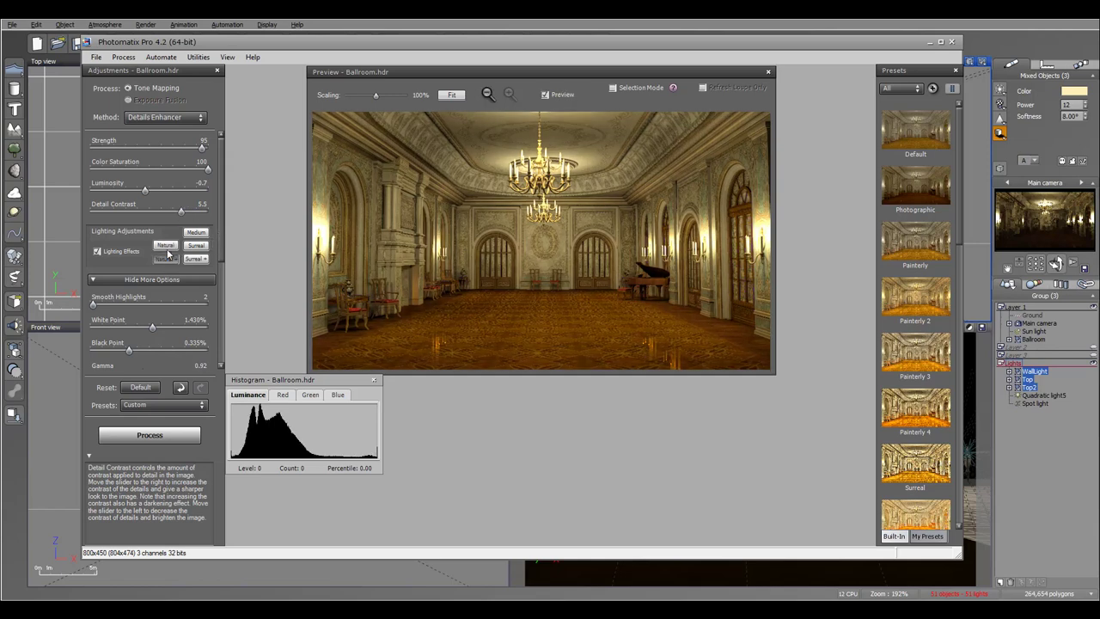
{"action": "scroll", "coordinate": [212, 275], "scroll_direction": "down", "scroll_amount": 3}
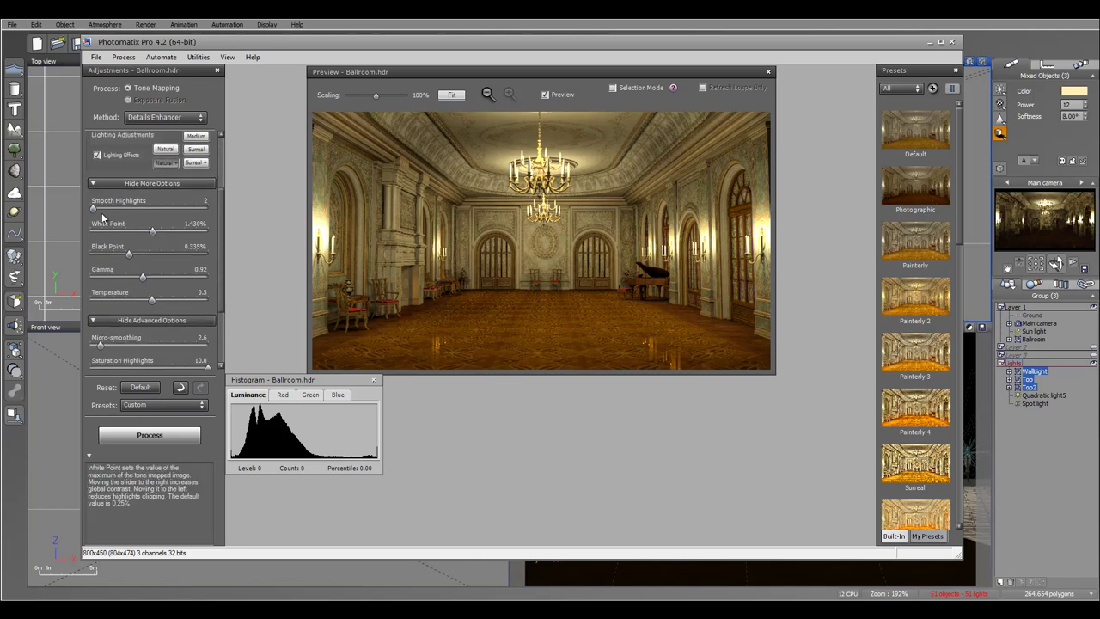
{"action": "left_click_drag", "start_coordinate": [92, 208], "coordinate": [201, 213]}
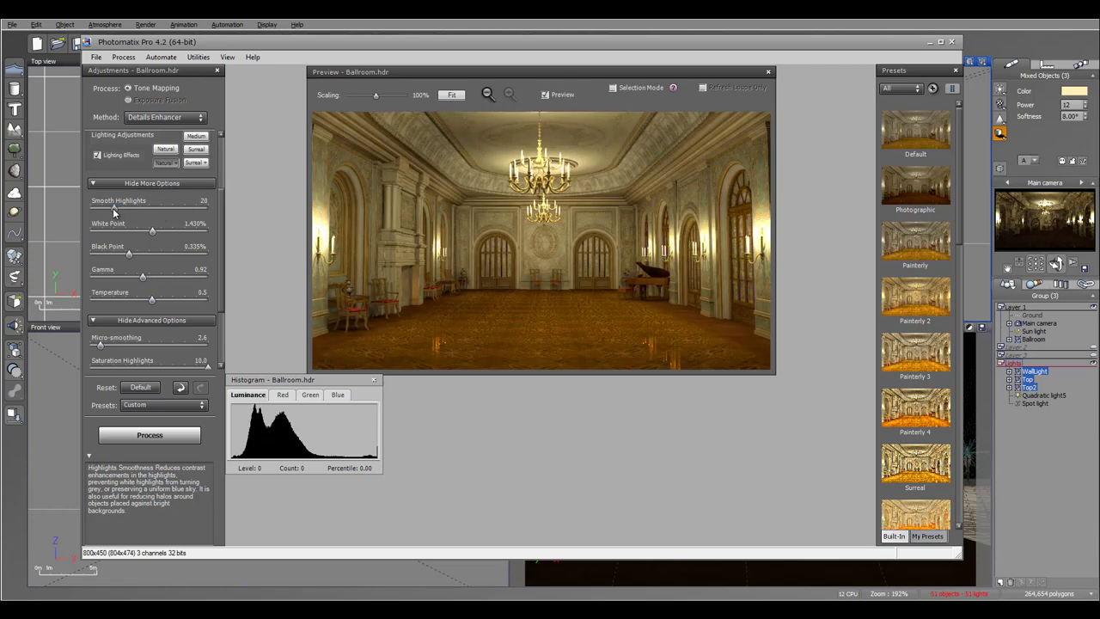
{"action": "left_click_drag", "start_coordinate": [121, 209], "coordinate": [114, 209]}
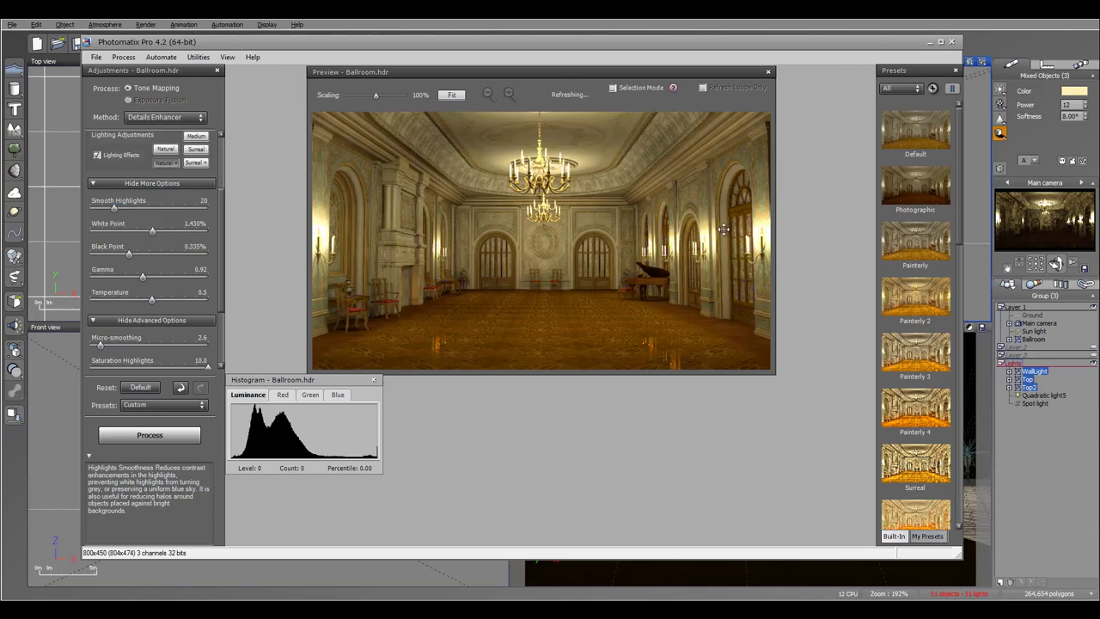
Set the tone mapping's Smooth Highlights to 13, White Point to 0.305% and Luminosity to 5.9.
{"action": "left_click", "coordinate": [114, 209]}
{"action": "left_click_drag", "start_coordinate": [114, 209], "coordinate": [125, 235]}
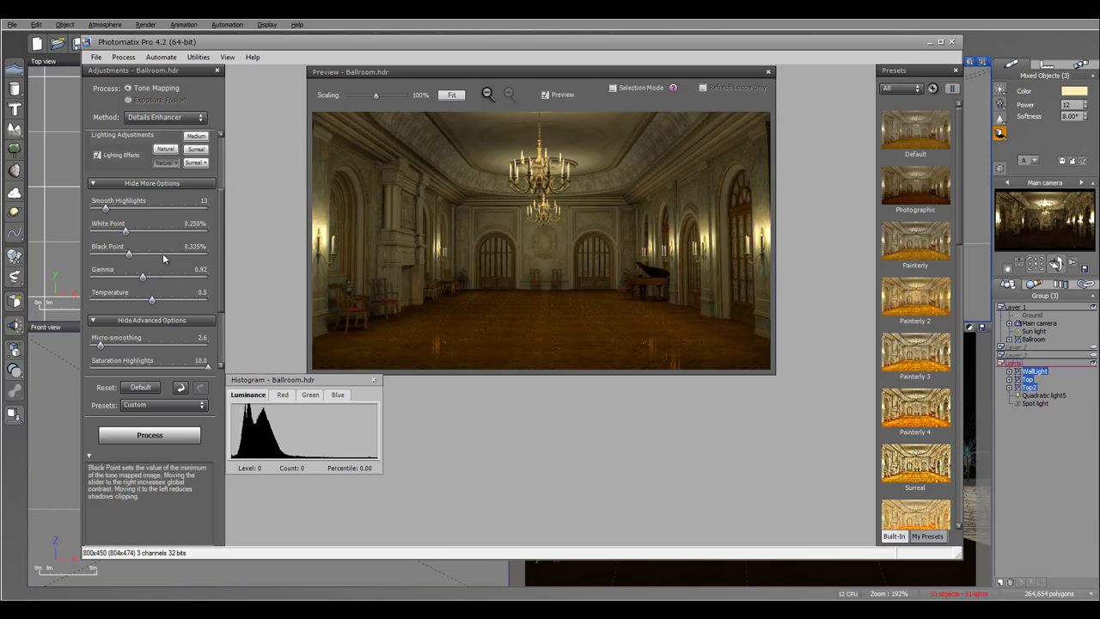
{"action": "left_click_drag", "start_coordinate": [130, 238], "coordinate": [132, 236]}
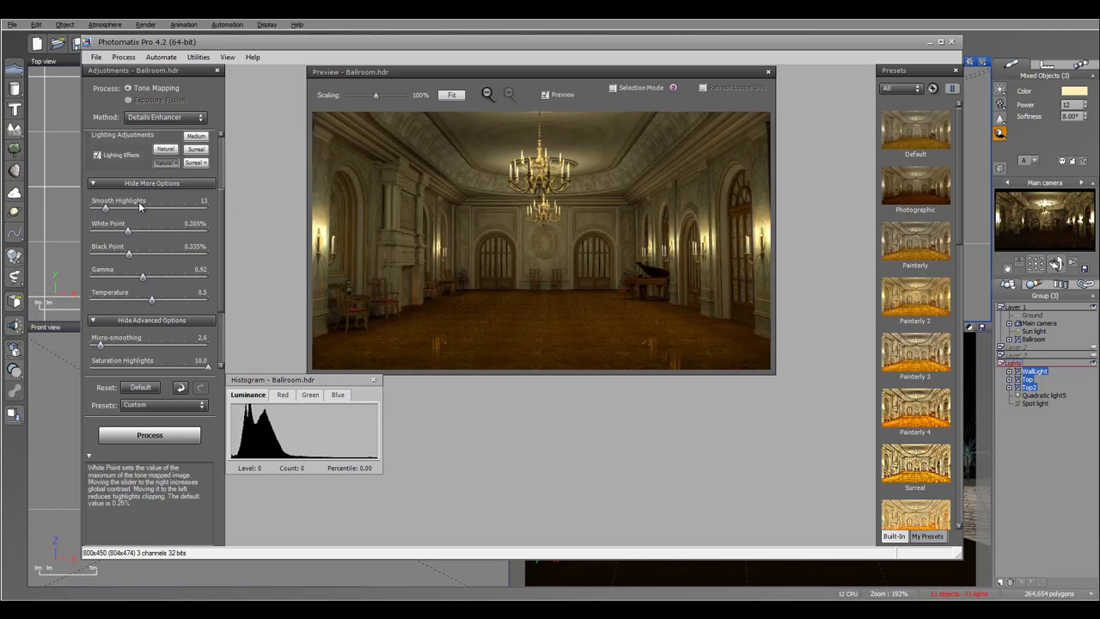
{"action": "scroll", "coordinate": [221, 215], "scroll_direction": "up", "scroll_amount": 3}
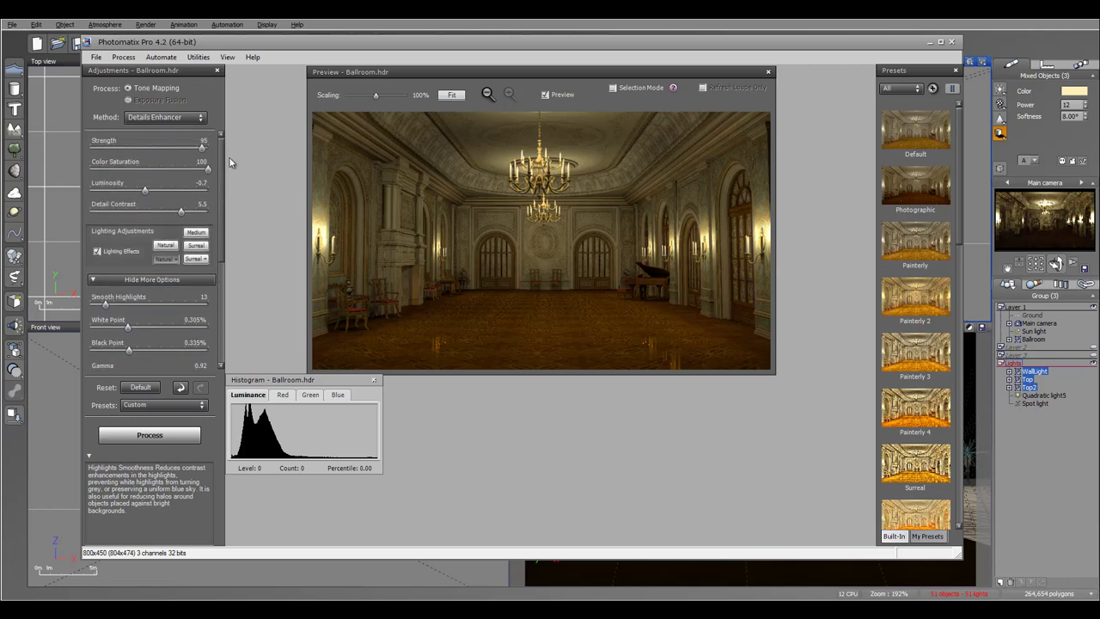
{"action": "left_click_drag", "start_coordinate": [169, 197], "coordinate": [186, 199]}
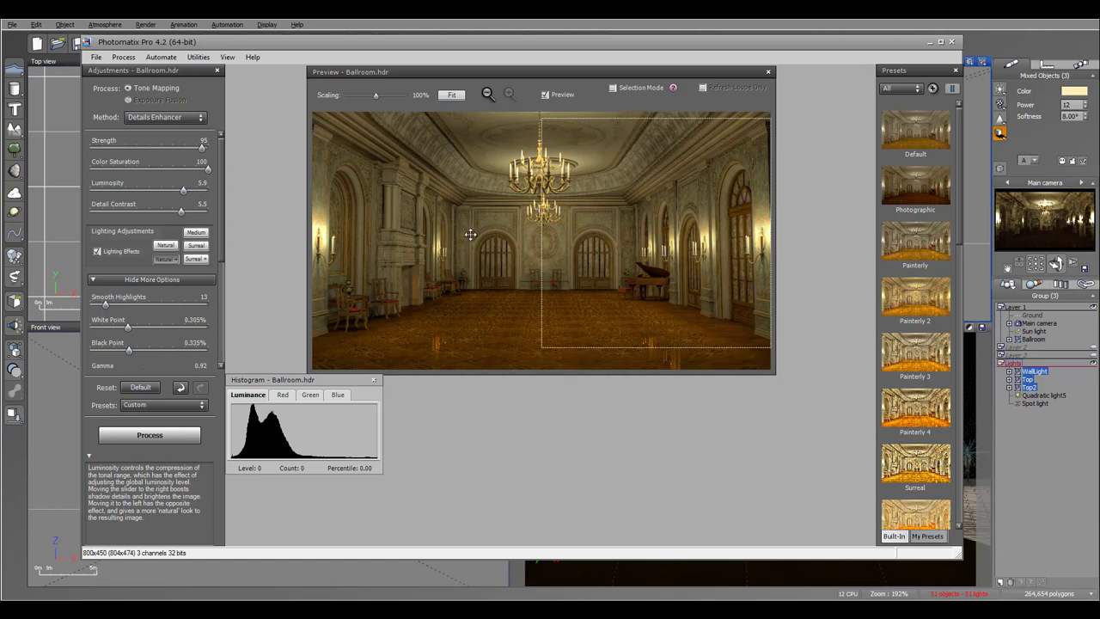
Set the tone mapping's Gamma to 1.00 and Black Point to 0.062%.
{"action": "scroll", "coordinate": [219, 234], "scroll_direction": "down", "scroll_amount": 5}
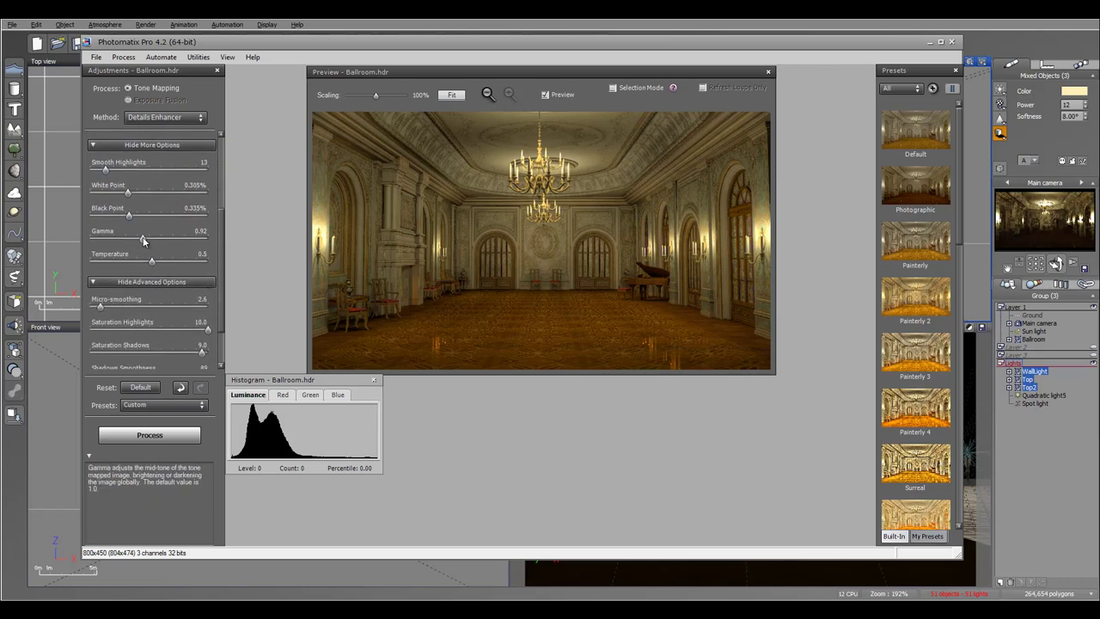
{"action": "mouse_move", "coordinate": [143, 241]}
{"action": "left_mouse_down"}
{"action": "mouse_move", "coordinate": [153, 241]}
{"action": "mouse_move", "coordinate": [125, 240]}
{"action": "mouse_move", "coordinate": [134, 240]}
{"action": "left_mouse_up"}
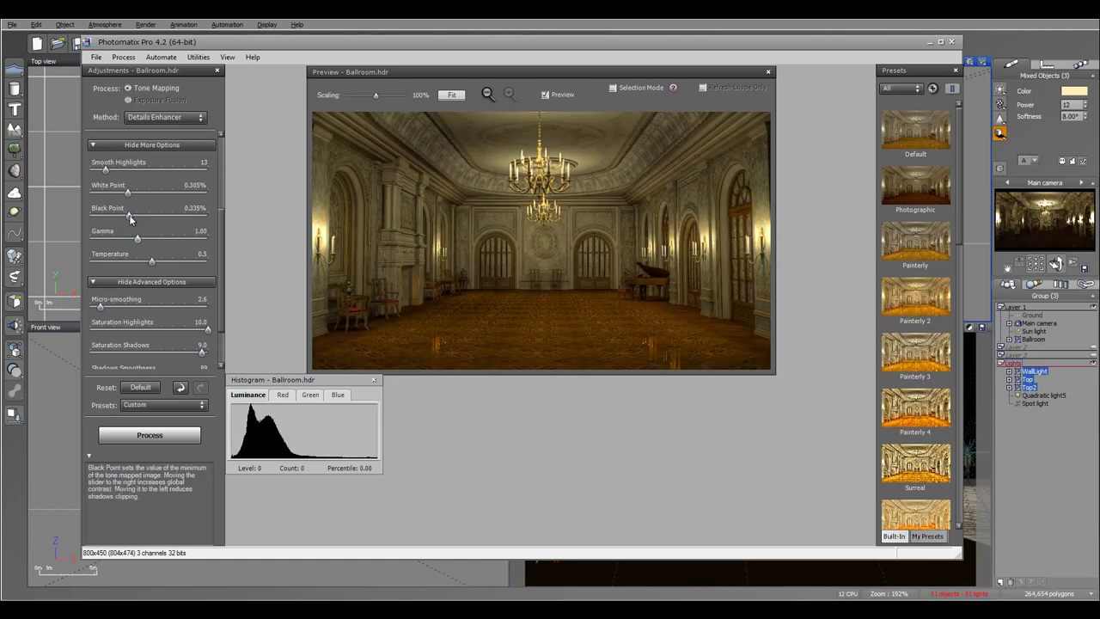
{"action": "left_click_drag", "start_coordinate": [129, 218], "coordinate": [187, 219]}
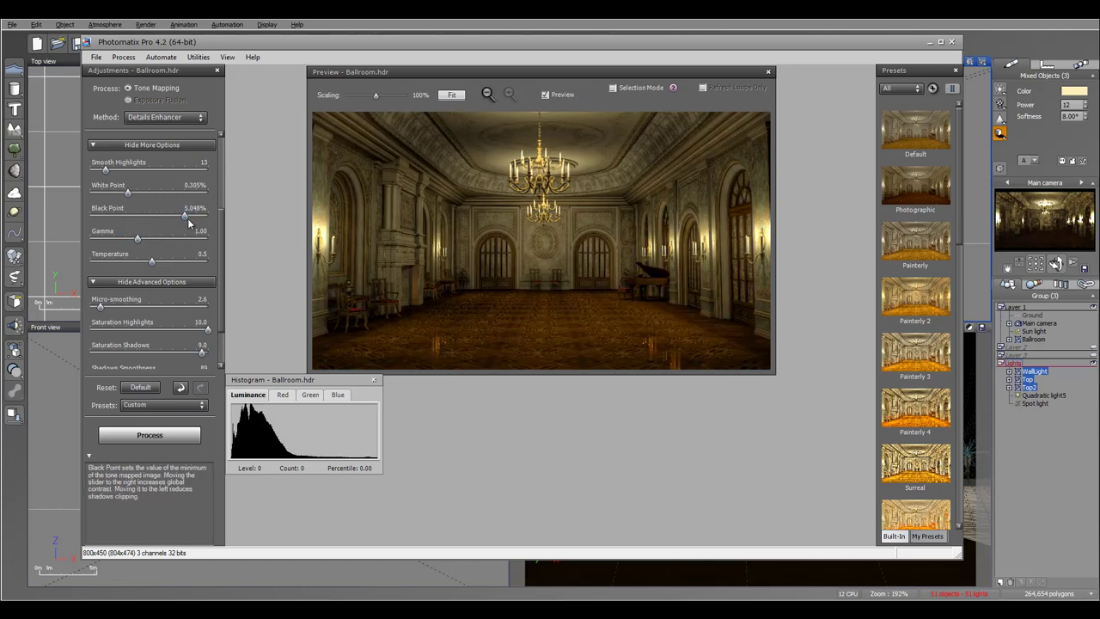
{"action": "left_click", "coordinate": [112, 217]}
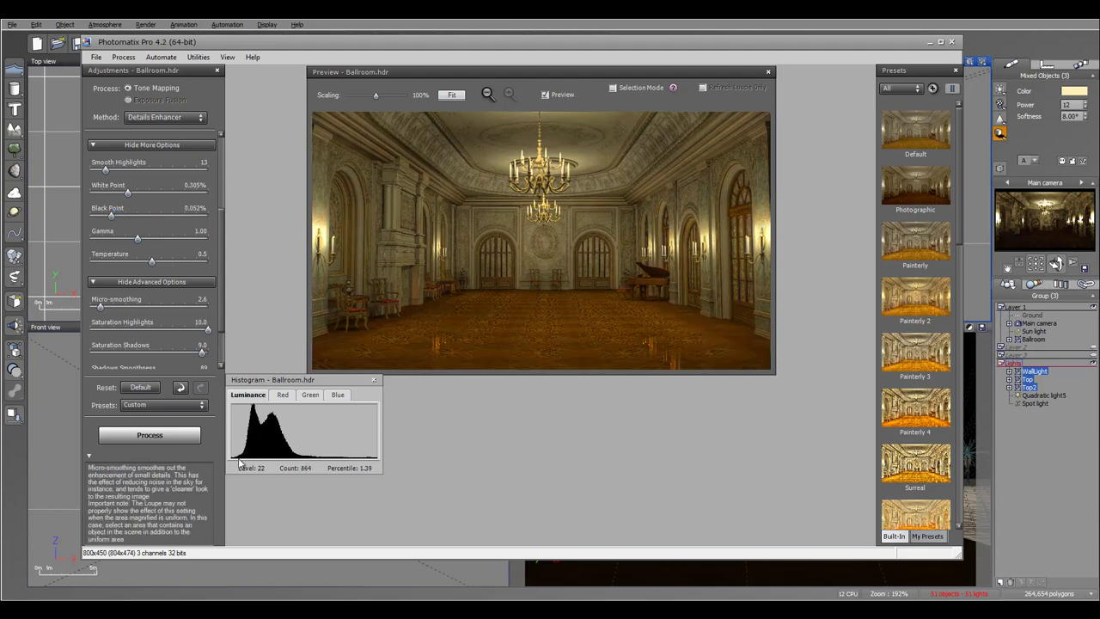
{"action": "left_click_drag", "start_coordinate": [112, 218], "coordinate": [116, 217]}
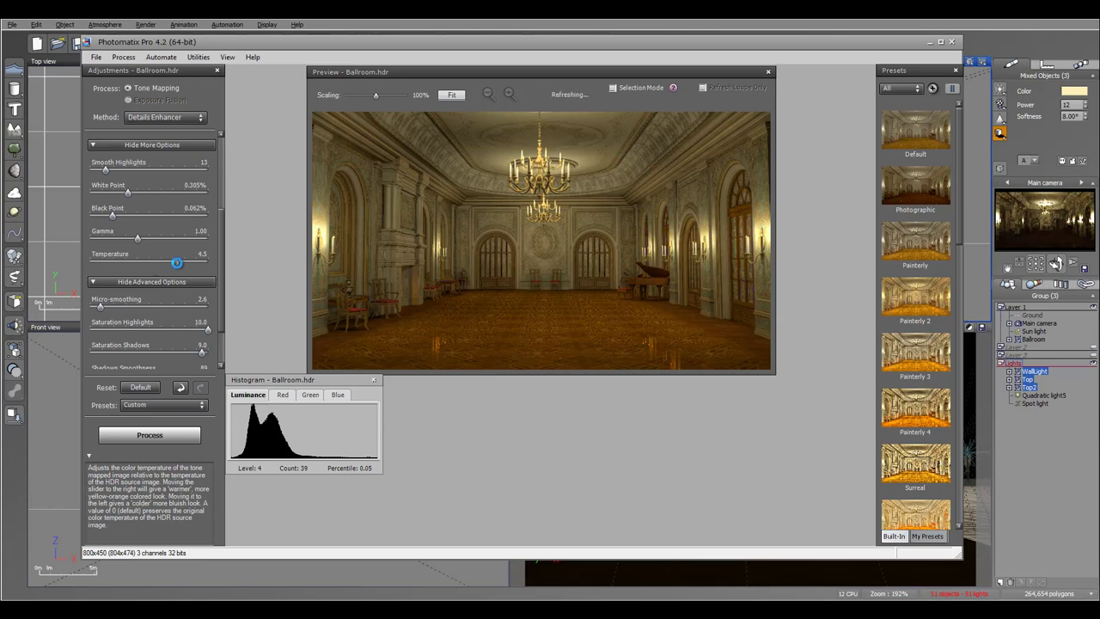
Set Temperature to -2.0 and Micro-smoothing to 1.0, keeping Saturation Highlights at 10.0.
{"action": "left_click_drag", "start_coordinate": [152, 262], "coordinate": [139, 266]}
{"action": "scroll", "coordinate": [155, 258], "scroll_direction": "down", "scroll_amount": 2}
{"action": "mouse_move", "coordinate": [100, 251]}
{"action": "left_mouse_down"}
{"action": "mouse_move", "coordinate": [148, 252]}
{"action": "mouse_move", "coordinate": [94, 250]}
{"action": "left_mouse_up"}
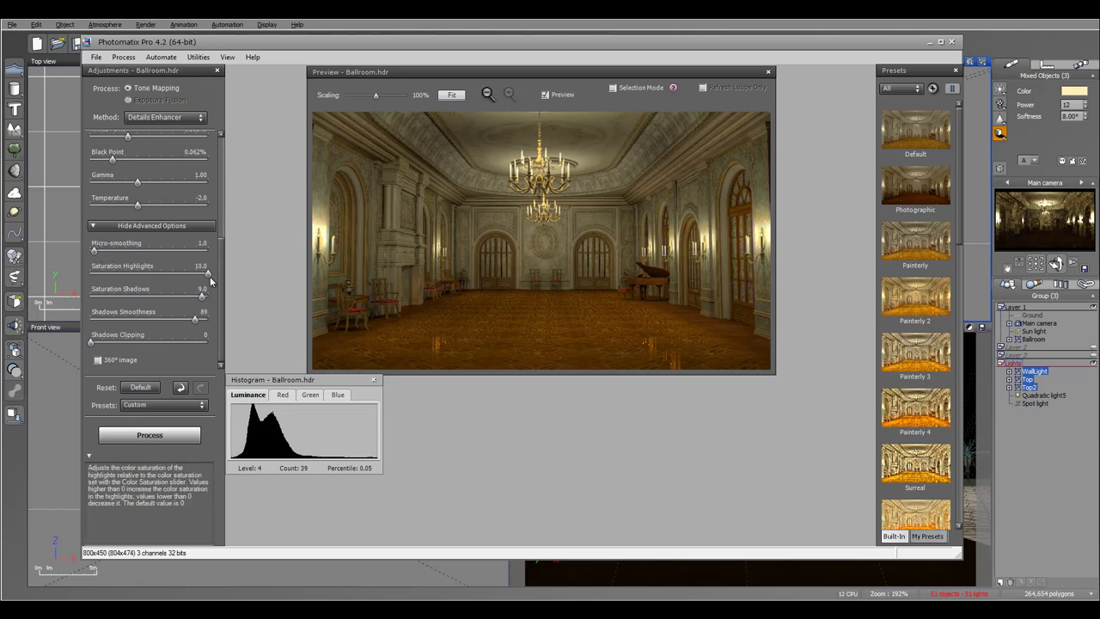
{"action": "mouse_move", "coordinate": [210, 277]}
{"action": "left_mouse_down"}
{"action": "mouse_move", "coordinate": [139, 276]}
{"action": "mouse_move", "coordinate": [231, 283]}
{"action": "left_mouse_up"}
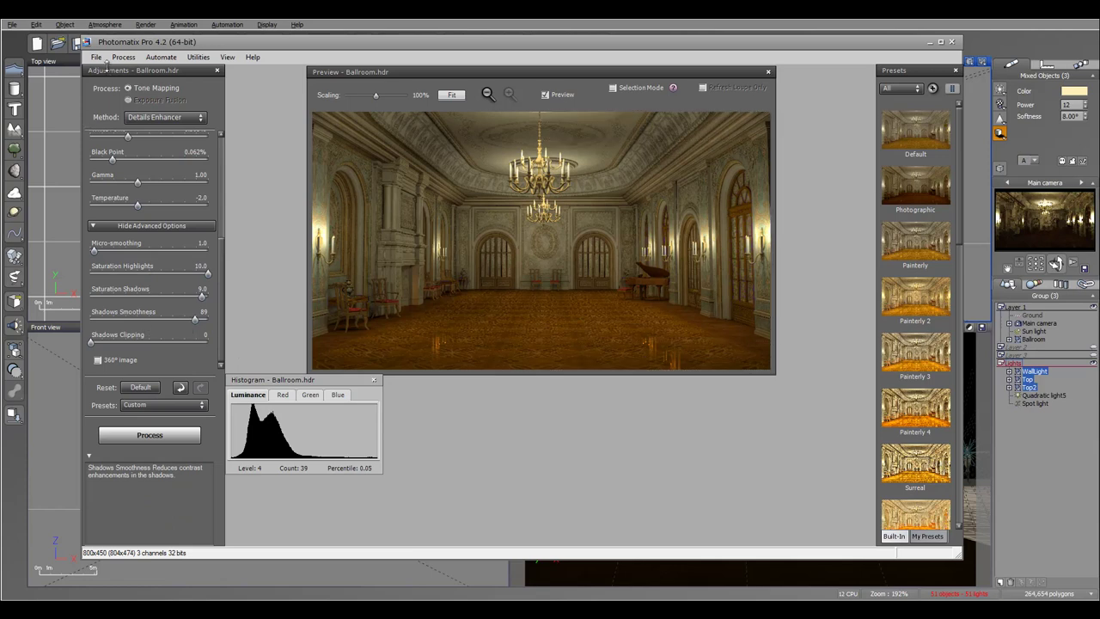
Process the tone-mapped ballroom image, and in the finishing contrast set Lights to 3 and slightly adjust Darks.
{"action": "left_click", "coordinate": [143, 434]}
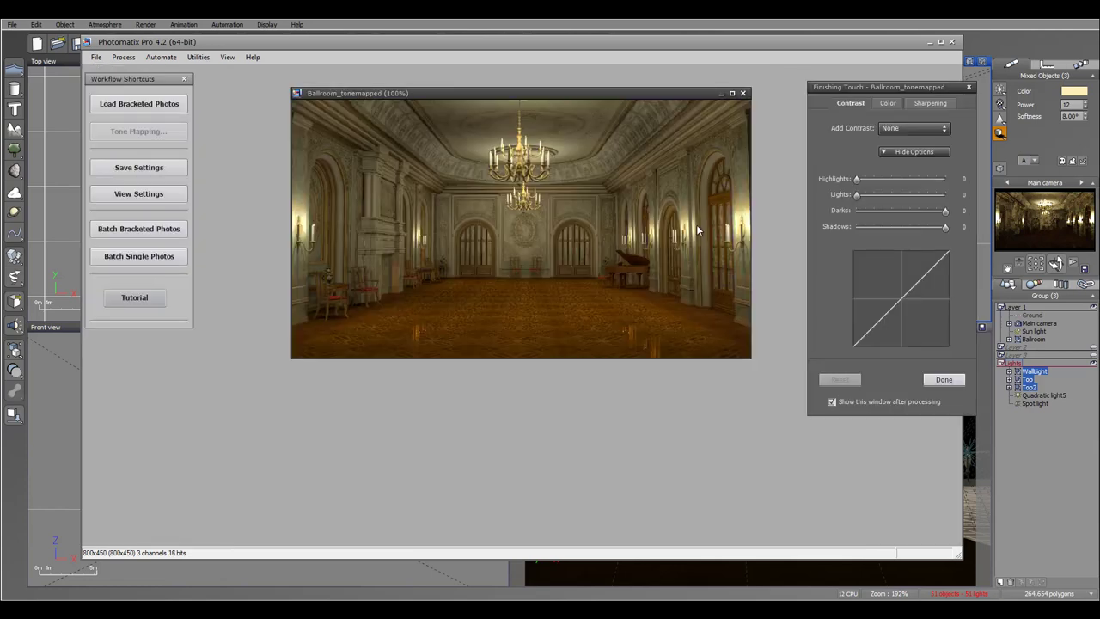
{"action": "left_click_drag", "start_coordinate": [876, 87], "coordinate": [849, 87]}
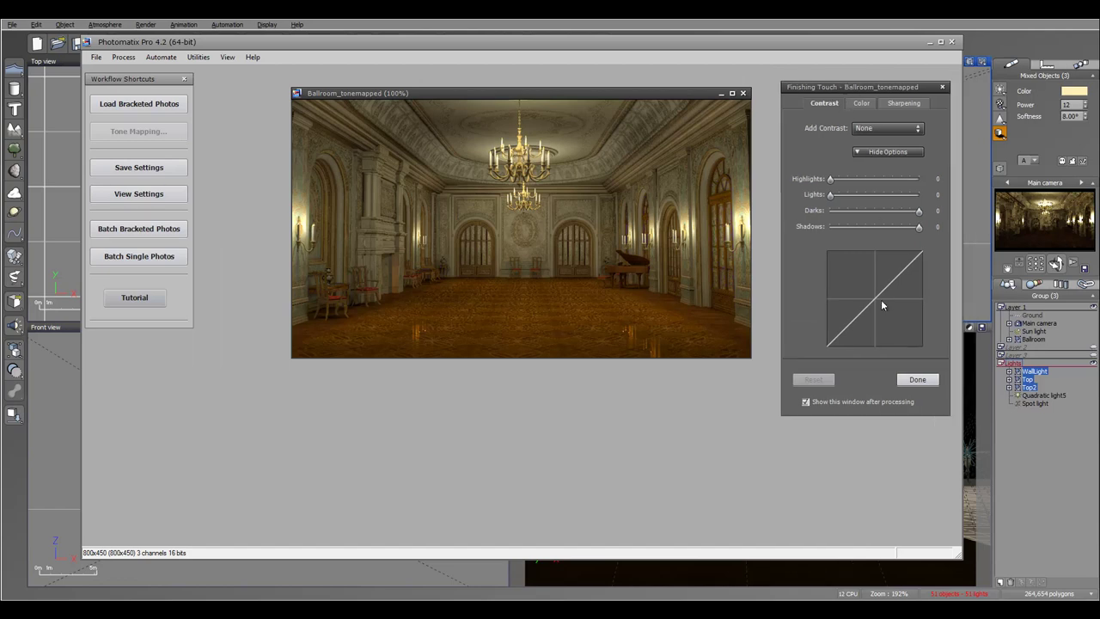
{"action": "mouse_move", "coordinate": [833, 198]}
{"action": "left_mouse_down"}
{"action": "mouse_move", "coordinate": [927, 195]}
{"action": "mouse_move", "coordinate": [827, 195]}
{"action": "mouse_move", "coordinate": [837, 201]}
{"action": "left_mouse_up"}
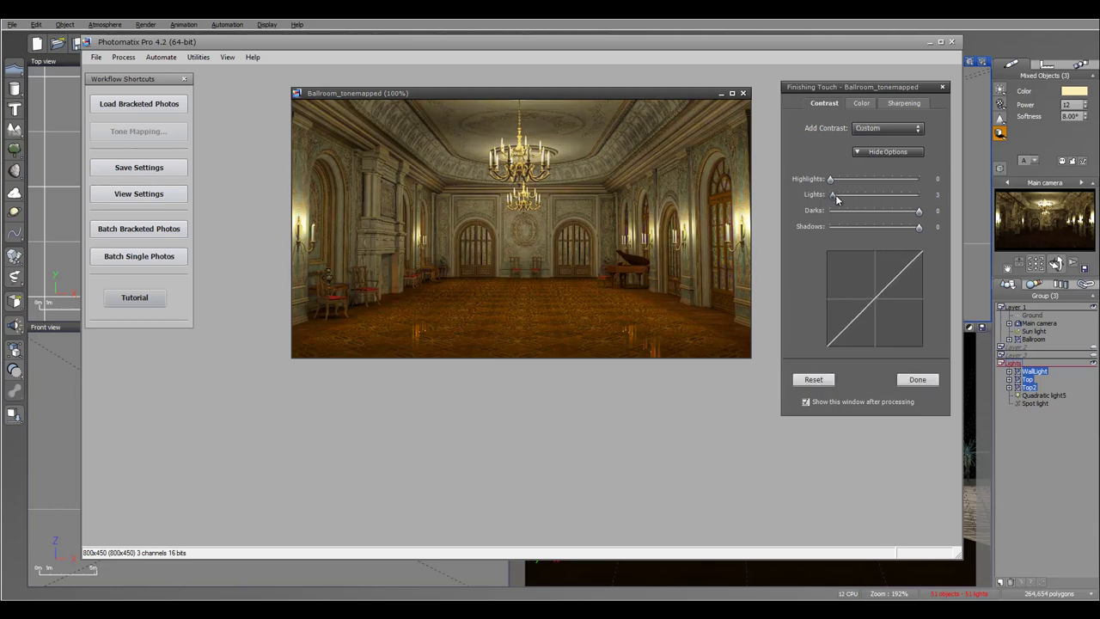
{"action": "left_click_drag", "start_coordinate": [917, 212], "coordinate": [912, 211]}
Finish the image with a sharpening amount of 51 and adjusted color saturation, including Yellow 32, Green 17, Aqua 56 and Blue 41.
{"action": "left_click", "coordinate": [903, 103]}
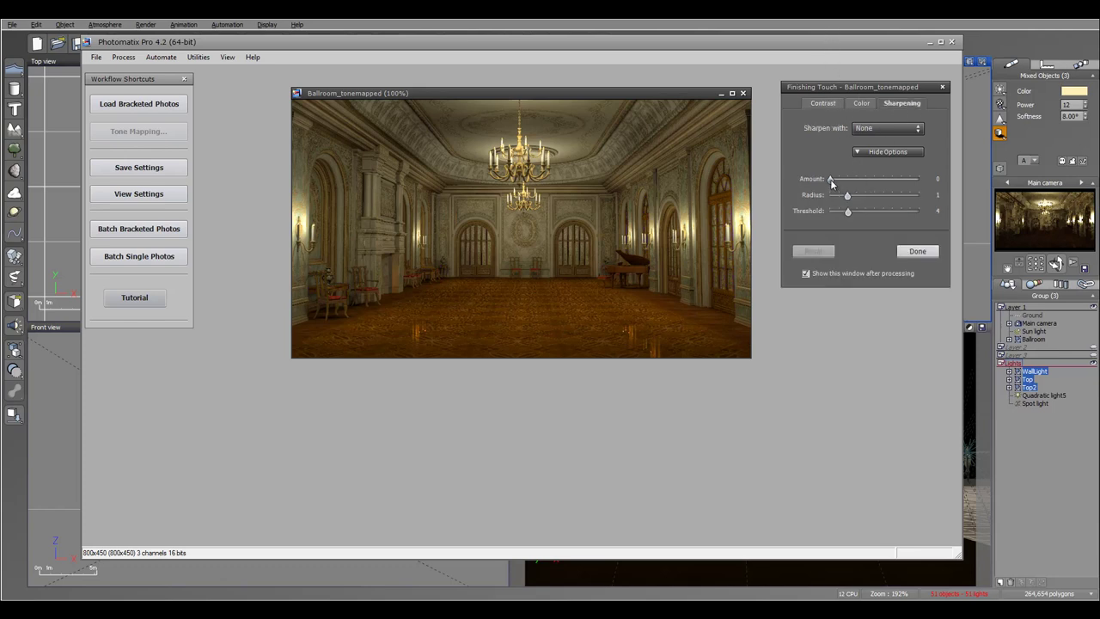
{"action": "left_click_drag", "start_coordinate": [830, 178], "coordinate": [870, 182]}
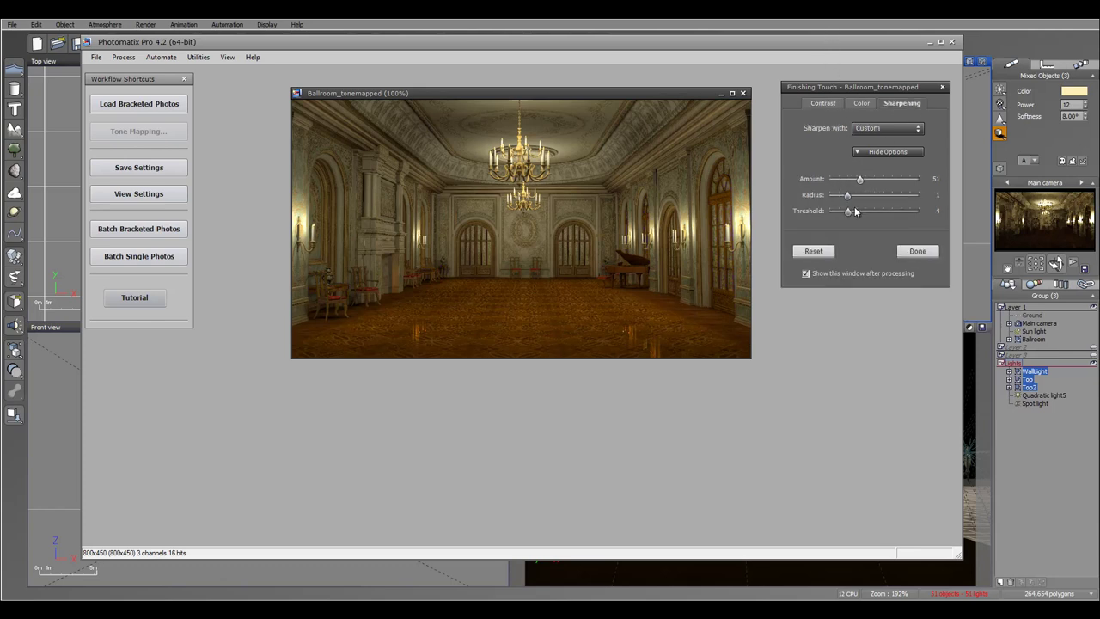
{"action": "left_click", "coordinate": [860, 103]}
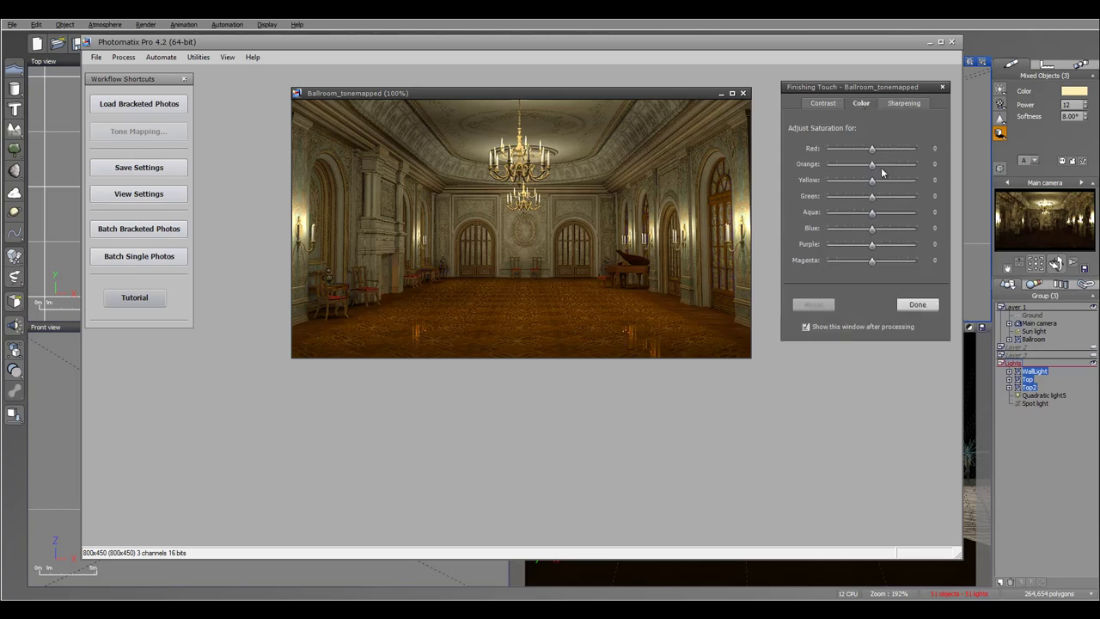
{"action": "left_click_drag", "start_coordinate": [872, 181], "coordinate": [891, 230]}
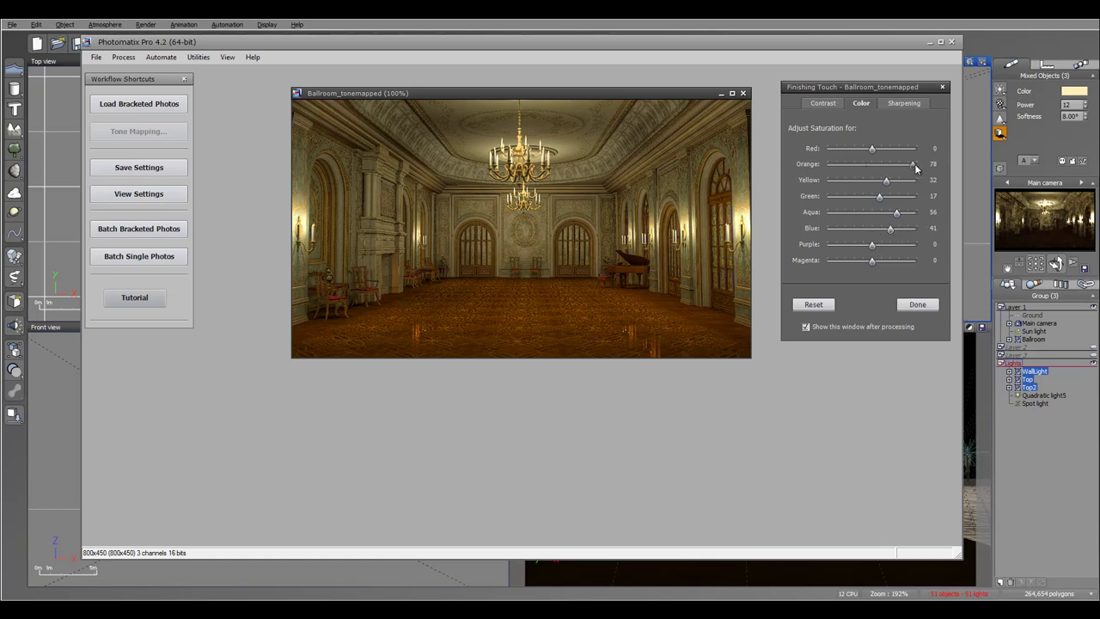
{"action": "left_click_drag", "start_coordinate": [916, 164], "coordinate": [957, 169]}
{"action": "left_click_drag", "start_coordinate": [835, 165], "coordinate": [882, 152]}
{"action": "mouse_move", "coordinate": [872, 246]}
{"action": "left_mouse_down"}
{"action": "mouse_move", "coordinate": [935, 247]}
{"action": "mouse_move", "coordinate": [831, 249]}
{"action": "mouse_move", "coordinate": [904, 247]}
{"action": "mouse_move", "coordinate": [878, 248]}
{"action": "left_mouse_up"}
{"action": "left_click_drag", "start_coordinate": [873, 262], "coordinate": [878, 262]}
{"action": "left_click", "coordinate": [917, 305]}
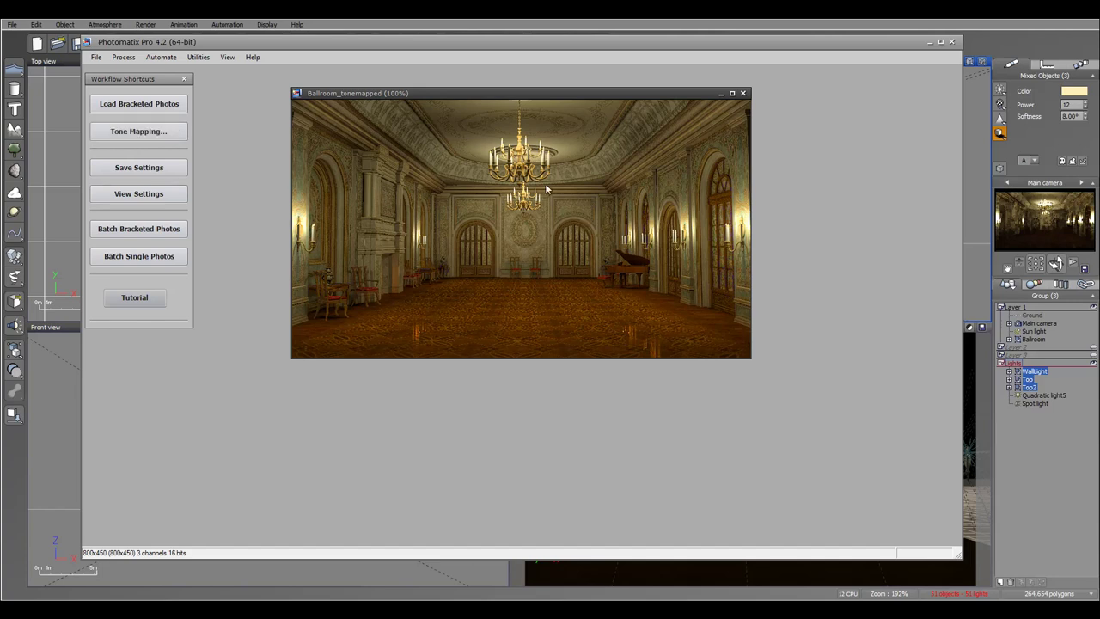
Save the tone-mapped image as Ballroom_tonemapped.tif in the Tutorials folder as an 8-bit TIFF.
{"action": "left_click", "coordinate": [96, 57]}
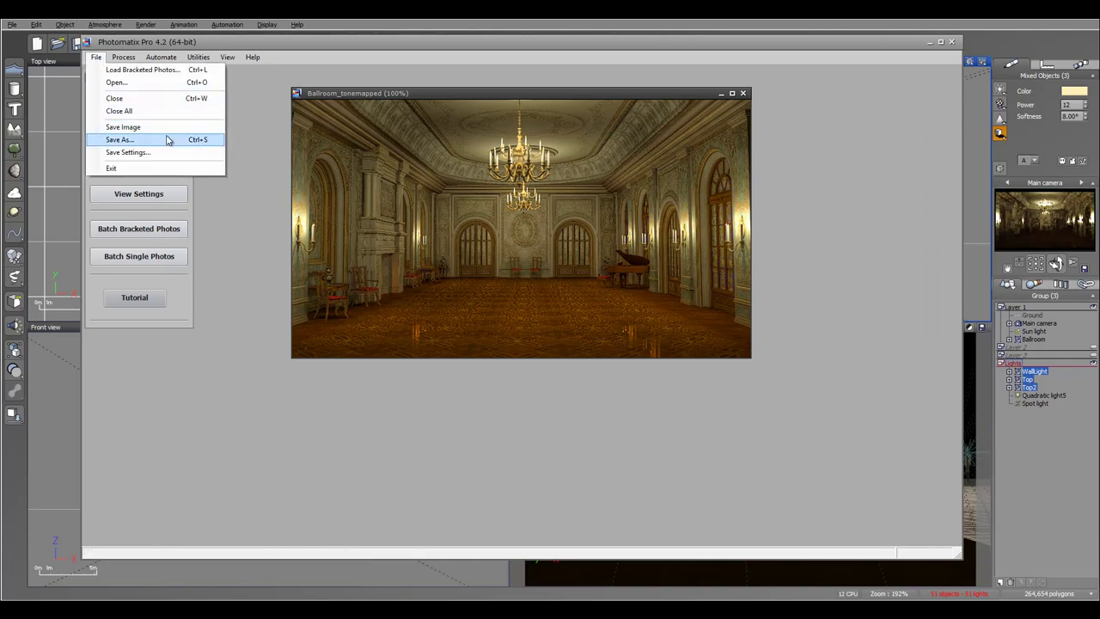
{"action": "left_click", "coordinate": [167, 140]}
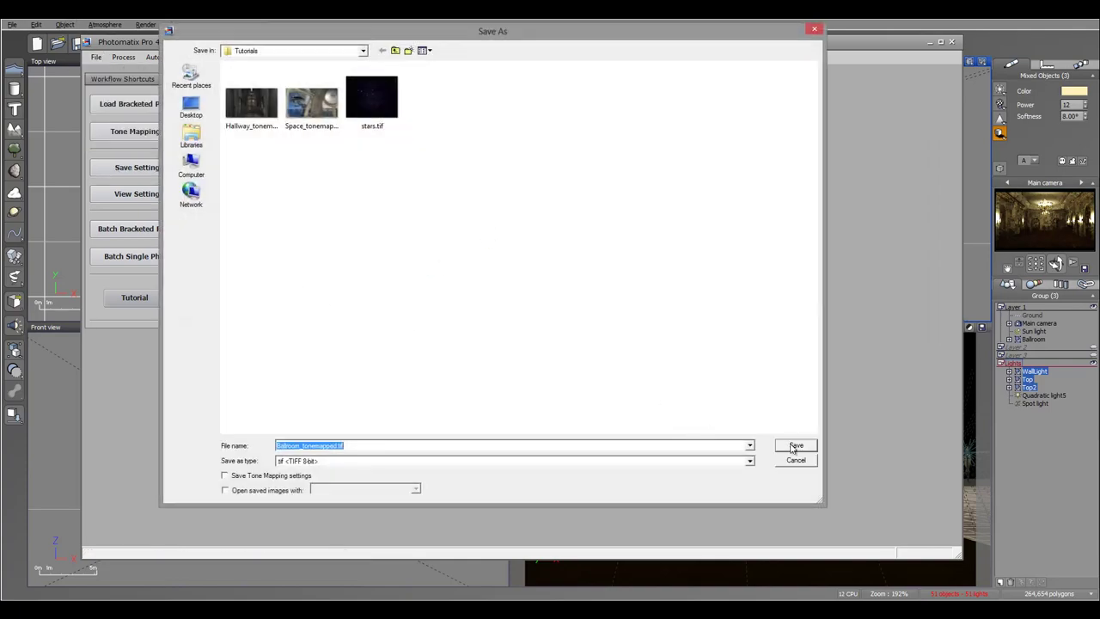
{"action": "key", "text": "Return"}
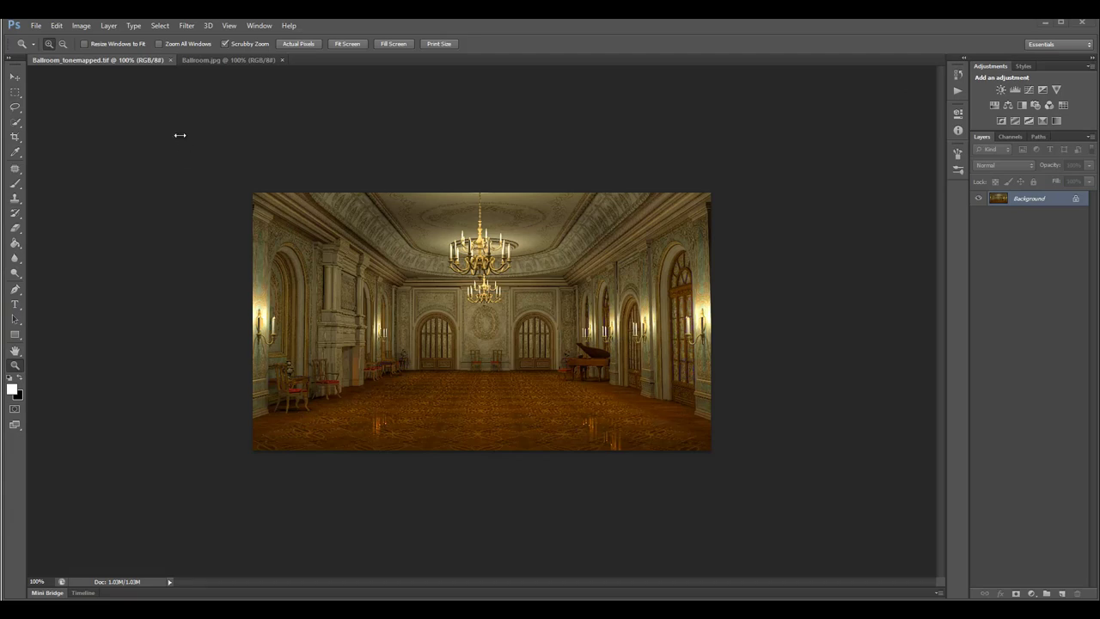
Switch to Photoshop and compare Ballroom_tonemapped.tif with the original Ballroom.jpg render.
{"action": "left_click", "coordinate": [215, 60]}
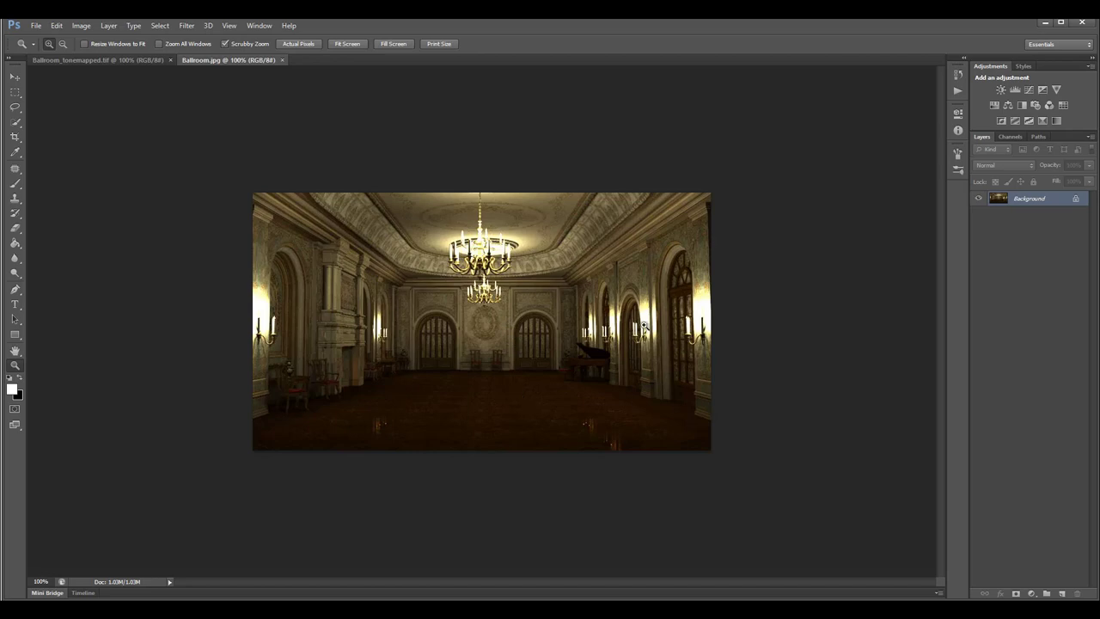
{"action": "left_click", "coordinate": [123, 59]}
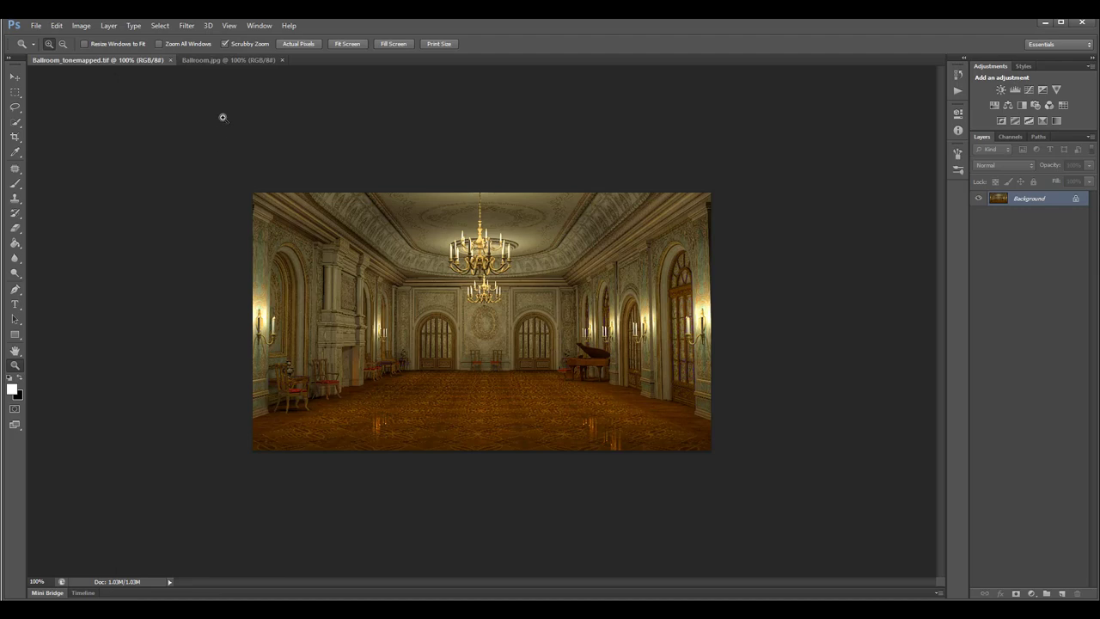
{"action": "left_click", "coordinate": [236, 60]}
{"action": "left_click", "coordinate": [93, 59]}
{"action": "left_click", "coordinate": [226, 60]}
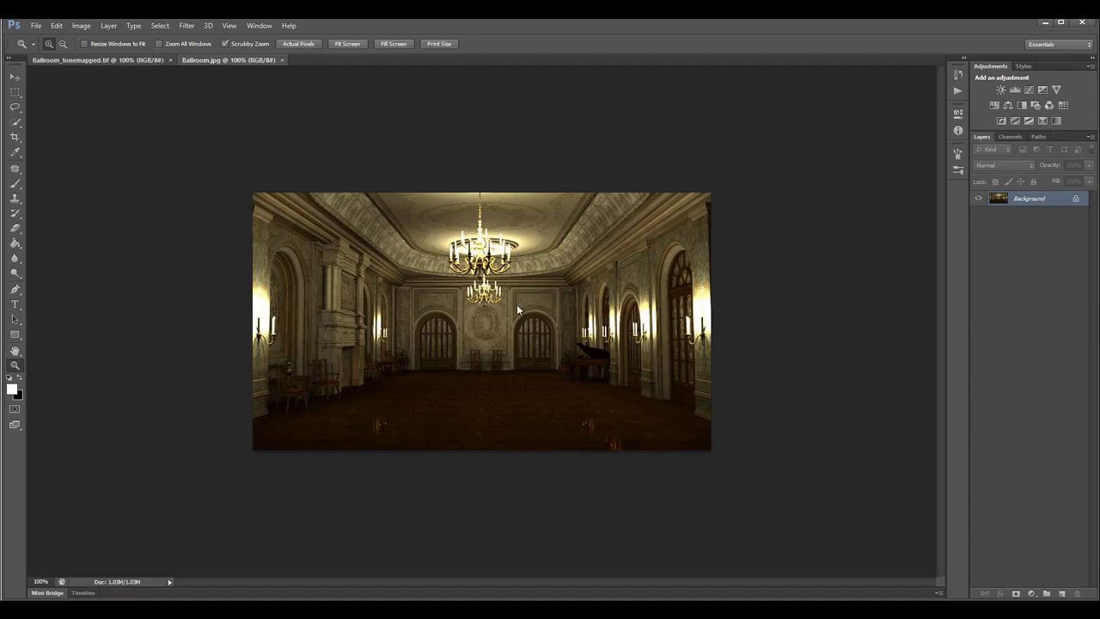
Copy the entire tone-mapped image and paste it into Ballroom.jpg as a new layer.
{"action": "left_click", "coordinate": [103, 59]}
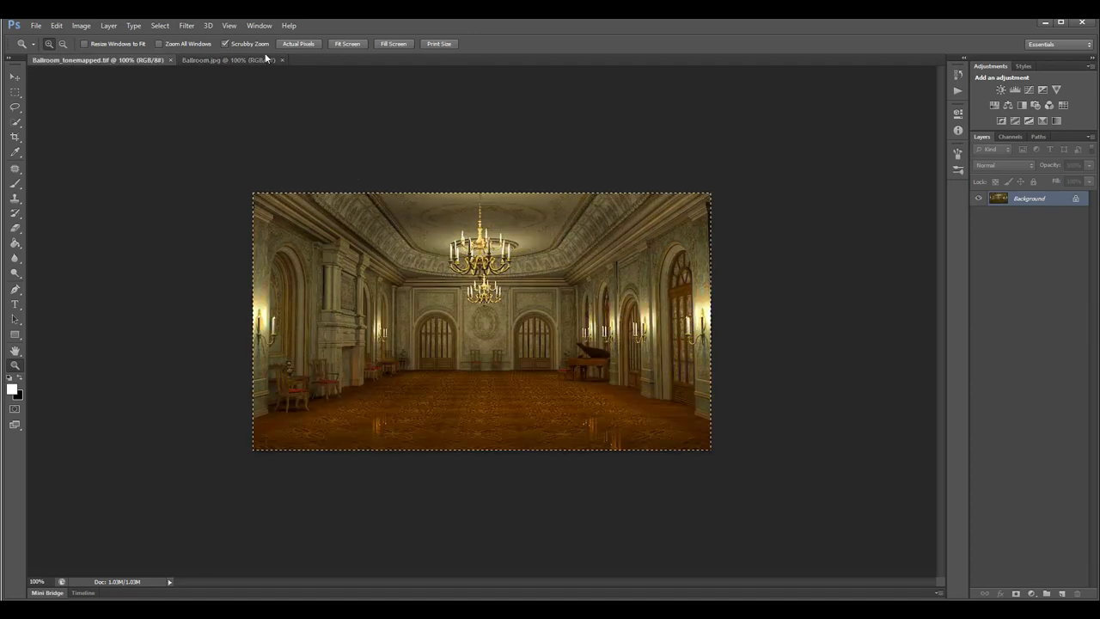
{"action": "left_click", "coordinate": [238, 60]}
{"action": "key", "text": "ctrl+v"}
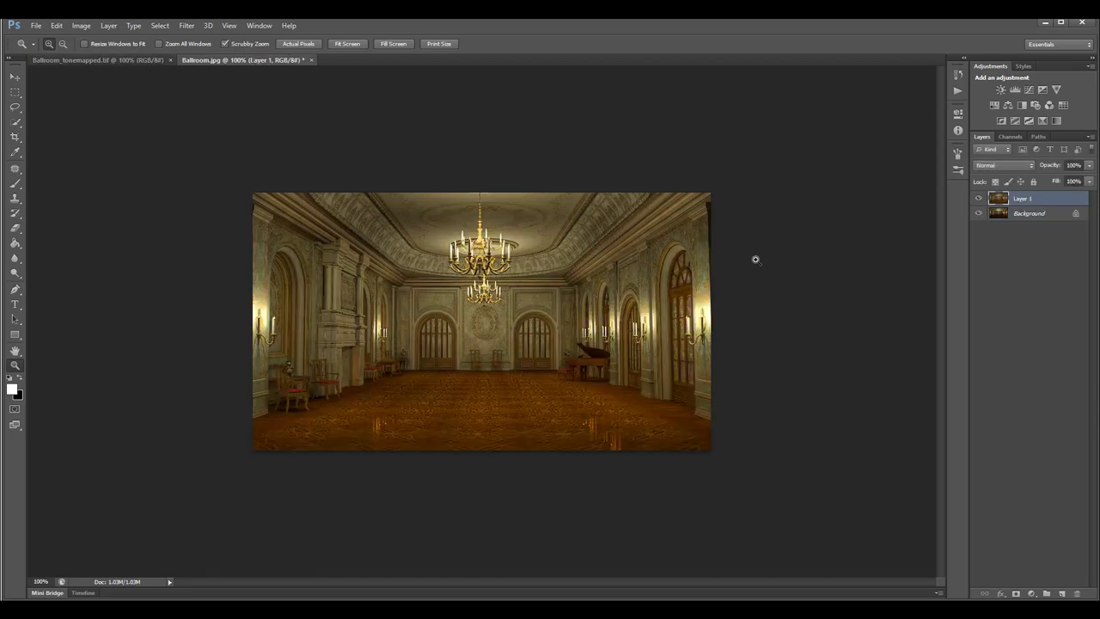
Set the pasted layer's Fill to 66% and add a layer mask to it.
{"action": "left_click", "coordinate": [1089, 181]}
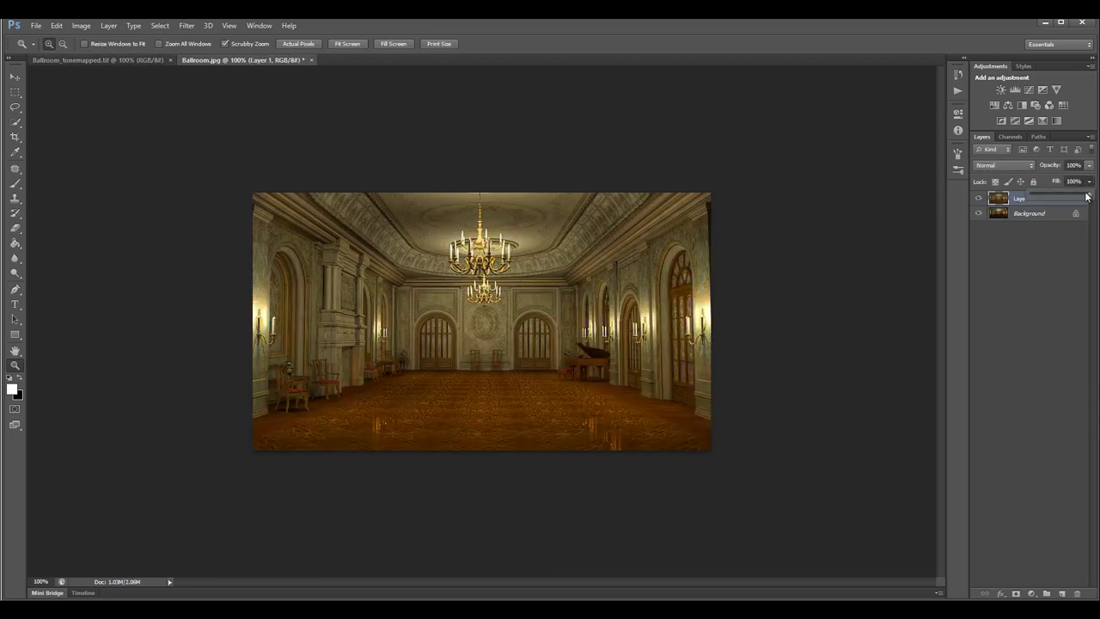
{"action": "mouse_move", "coordinate": [1087, 196]}
{"action": "left_mouse_down"}
{"action": "mouse_move", "coordinate": [1031, 196]}
{"action": "mouse_move", "coordinate": [1089, 196]}
{"action": "mouse_move", "coordinate": [1070, 196]}
{"action": "left_mouse_up"}
{"action": "left_click", "coordinate": [1015, 593]}
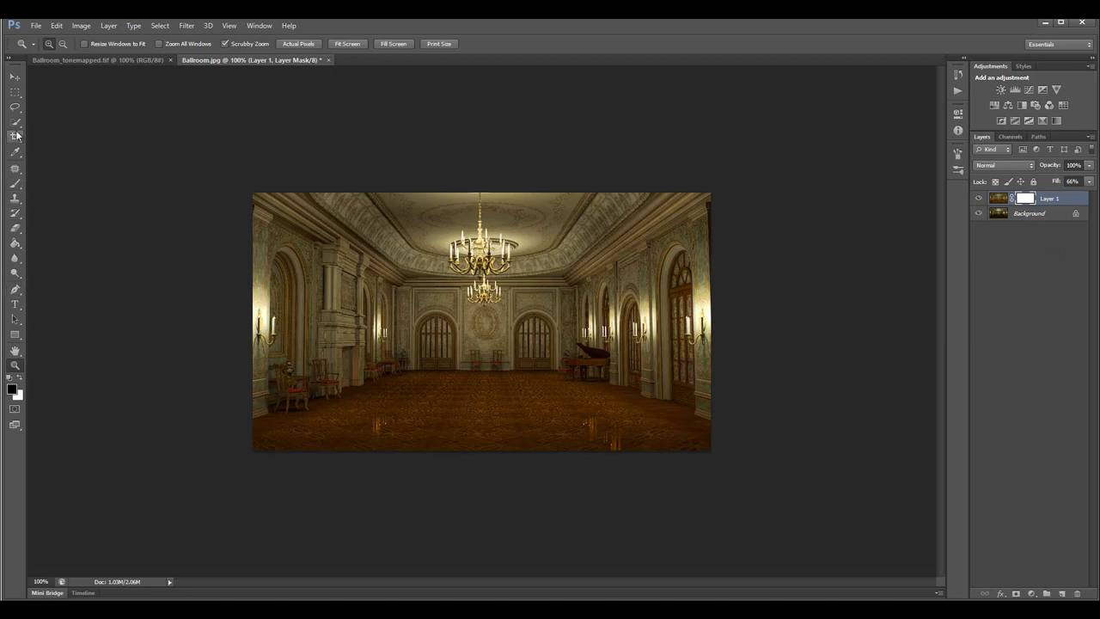
Paint black on the layer mask across the ballroom floor with a soft round 112 px brush at 60% opacity.
{"action": "left_click", "coordinate": [15, 183]}
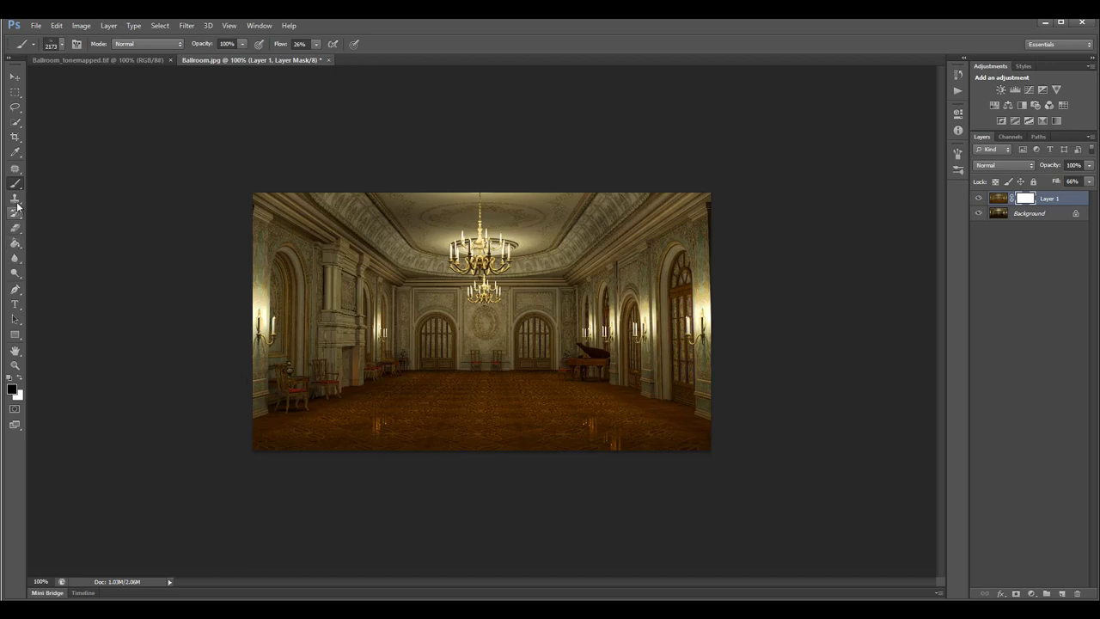
{"action": "left_click", "coordinate": [242, 44]}
{"action": "key", "text": "bracketright"}
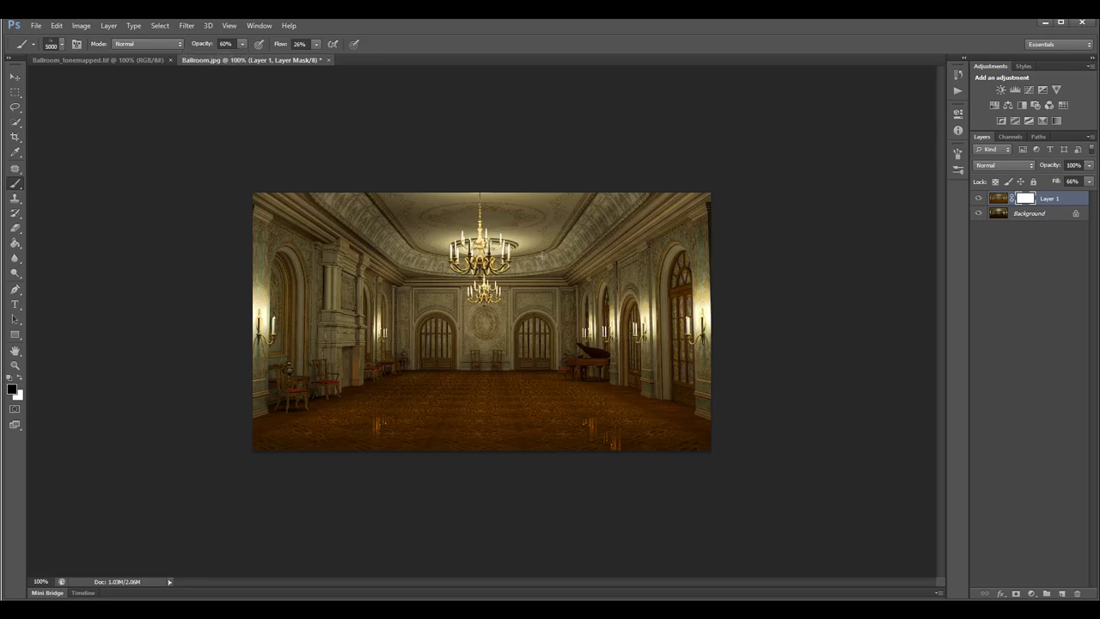
{"action": "left_click", "coordinate": [62, 43]}
{"action": "left_click", "coordinate": [65, 132]}
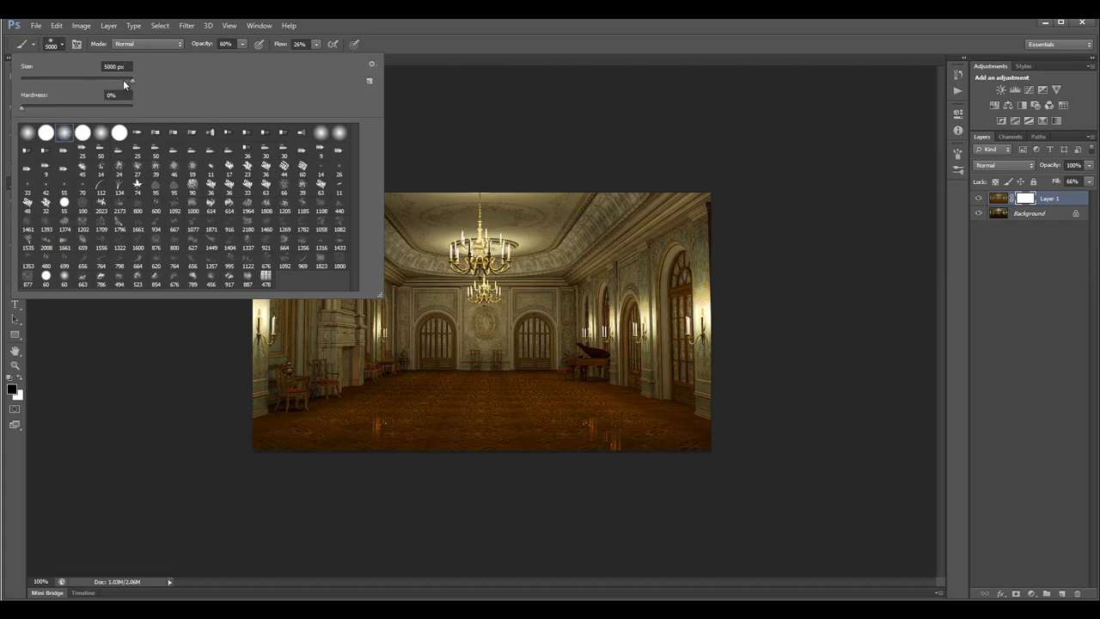
{"action": "left_click_drag", "start_coordinate": [80, 82], "coordinate": [79, 80]}
{"action": "mouse_move", "coordinate": [728, 428]}
{"action": "left_mouse_down"}
{"action": "mouse_move", "coordinate": [636, 453]}
{"action": "mouse_move", "coordinate": [663, 419]}
{"action": "mouse_move", "coordinate": [427, 458]}
{"action": "mouse_move", "coordinate": [381, 441]}
{"action": "left_mouse_up"}
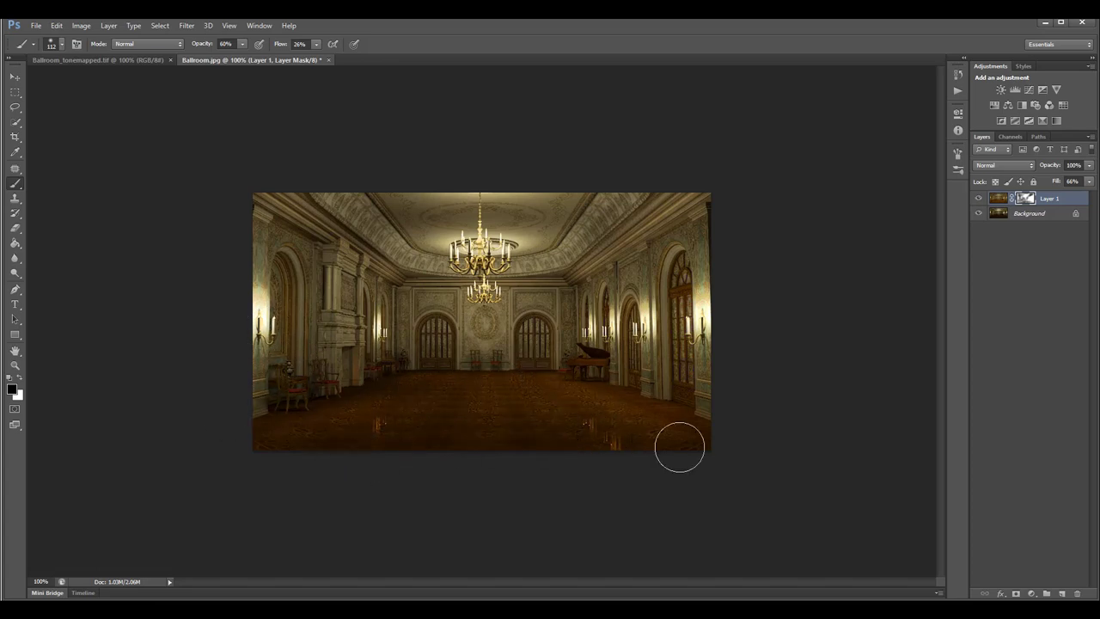
{"action": "left_click_drag", "start_coordinate": [697, 444], "coordinate": [308, 447]}
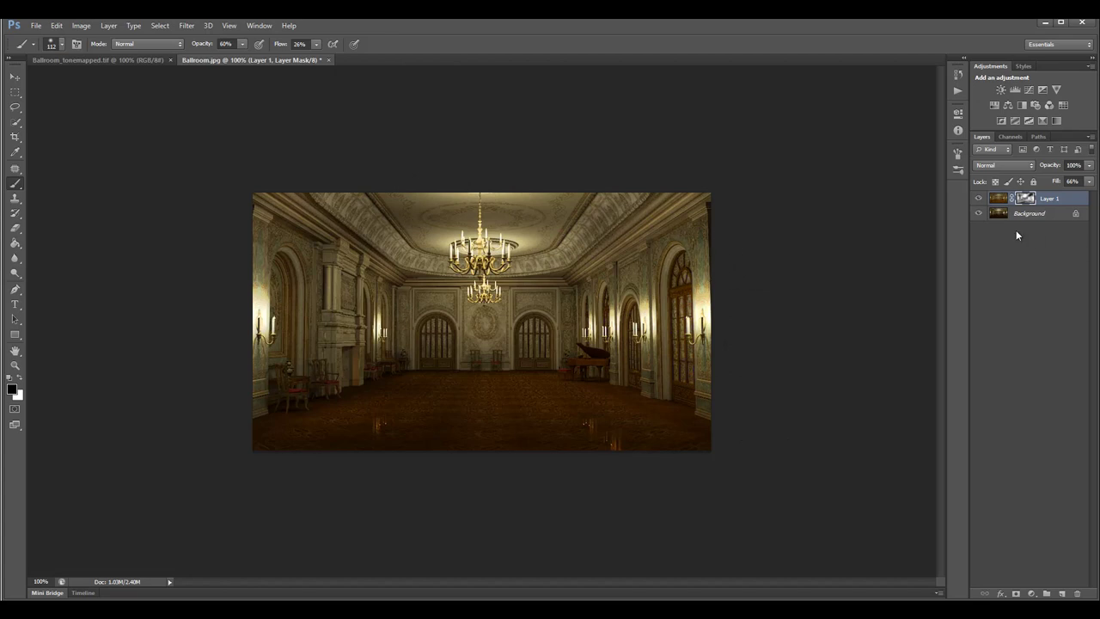
Compare the blended image with the masked layer hidden and shown, and against Ballroom_tonemapped.tif.
{"action": "left_click", "coordinate": [983, 200]}
{"action": "left_click", "coordinate": [983, 200]}
{"action": "left_click", "coordinate": [983, 200]}
{"action": "left_click", "coordinate": [983, 200]}
{"action": "left_click", "coordinate": [94, 60]}
{"action": "key", "text": "ctrl+a"}
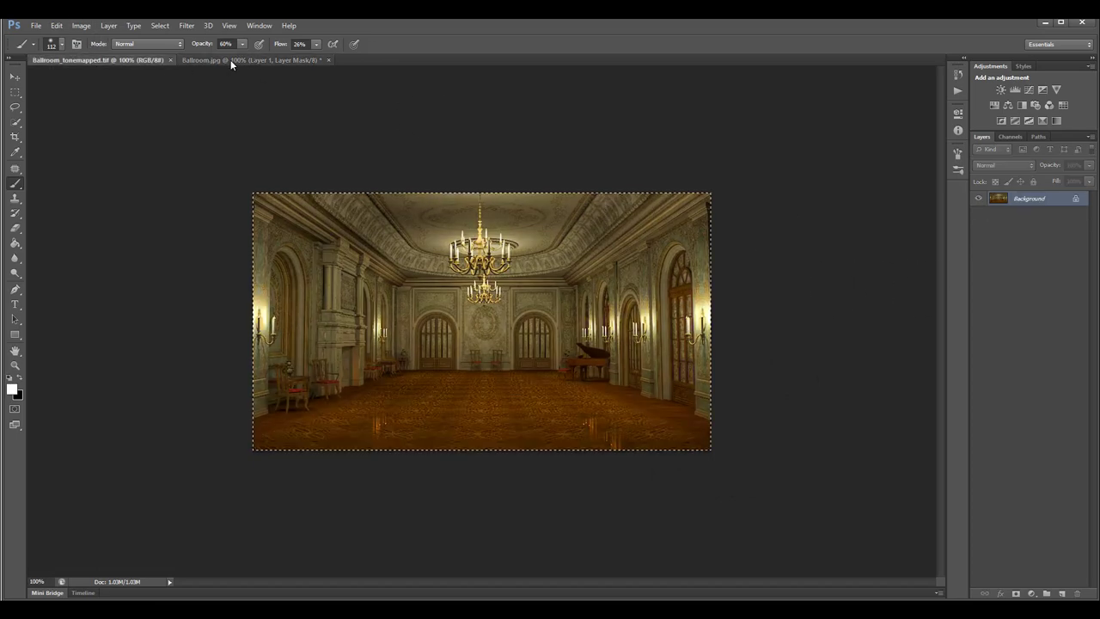
{"action": "left_click", "coordinate": [230, 59]}
{"action": "key", "text": "x"}
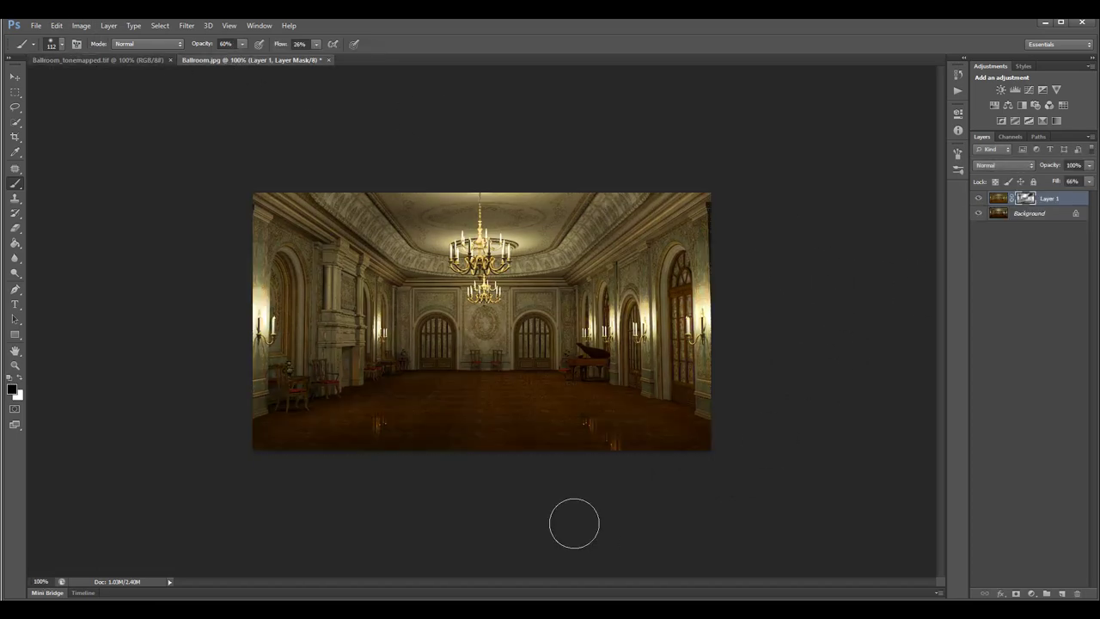